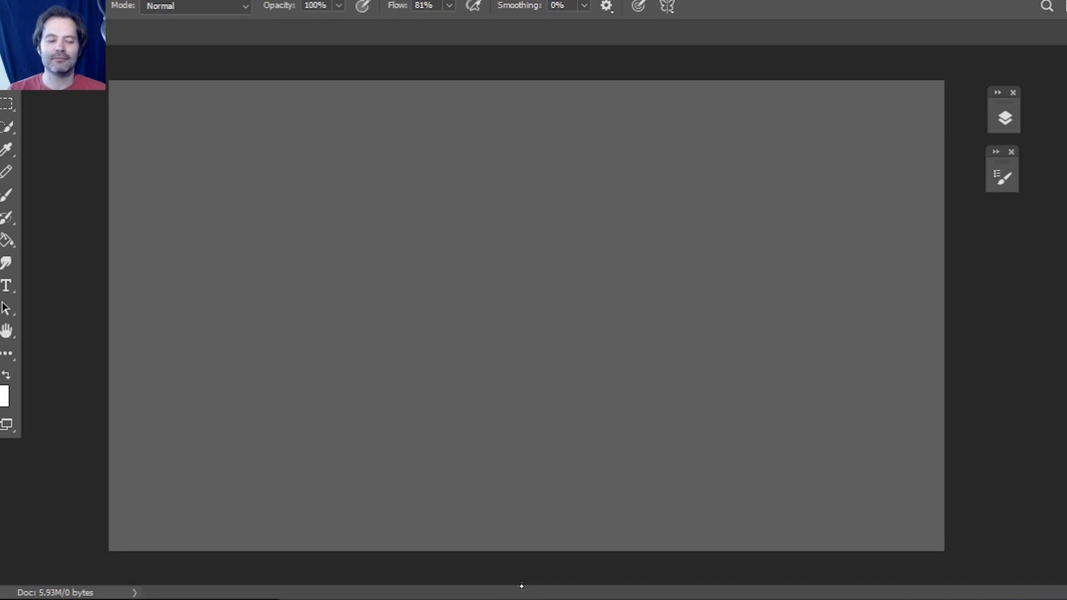
Step: Paint overlapping diagonal dark-green strokes with the textured brush across the upper half of the canvas
{"action": "mouse_move", "coordinate": [488, 238]}
{"action": "left_mouse_down"}
{"action": "mouse_move", "coordinate": [493, 326]}
{"action": "mouse_move", "coordinate": [500, 319]}
{"action": "left_mouse_up"}
{"action": "mouse_move", "coordinate": [517, 219]}
{"action": "left_mouse_down"}
{"action": "mouse_move", "coordinate": [491, 316]}
{"action": "mouse_move", "coordinate": [496, 217]}
{"action": "mouse_move", "coordinate": [493, 318]}
{"action": "mouse_move", "coordinate": [439, 263]}
{"action": "mouse_move", "coordinate": [449, 322]}
{"action": "mouse_move", "coordinate": [514, 325]}
{"action": "mouse_move", "coordinate": [528, 215]}
{"action": "mouse_move", "coordinate": [560, 153]}
{"action": "mouse_move", "coordinate": [619, 232]}
{"action": "mouse_move", "coordinate": [555, 269]}
{"action": "mouse_move", "coordinate": [587, 189]}
{"action": "mouse_move", "coordinate": [538, 128]}
{"action": "mouse_move", "coordinate": [340, 271]}
{"action": "mouse_move", "coordinate": [365, 205]}
{"action": "mouse_move", "coordinate": [288, 172]}
{"action": "mouse_move", "coordinate": [276, 190]}
{"action": "mouse_move", "coordinate": [195, 179]}
{"action": "mouse_move", "coordinate": [247, 319]}
{"action": "mouse_move", "coordinate": [378, 247]}
{"action": "mouse_move", "coordinate": [330, 266]}
{"action": "mouse_move", "coordinate": [320, 358]}
{"action": "left_mouse_up"}
{"action": "mouse_move", "coordinate": [238, 226]}
{"action": "left_mouse_down"}
{"action": "mouse_move", "coordinate": [433, 361]}
{"action": "mouse_move", "coordinate": [391, 289]}
{"action": "mouse_move", "coordinate": [424, 300]}
{"action": "mouse_move", "coordinate": [471, 191]}
{"action": "mouse_move", "coordinate": [528, 124]}
{"action": "left_mouse_up"}
{"action": "mouse_move", "coordinate": [470, 198]}
{"action": "left_mouse_down"}
{"action": "mouse_move", "coordinate": [504, 232]}
{"action": "mouse_move", "coordinate": [566, 224]}
{"action": "mouse_move", "coordinate": [622, 251]}
{"action": "mouse_move", "coordinate": [646, 335]}
{"action": "mouse_move", "coordinate": [768, 255]}
{"action": "mouse_move", "coordinate": [798, 181]}
{"action": "left_mouse_up"}
{"action": "mouse_move", "coordinate": [712, 174]}
{"action": "left_mouse_down"}
{"action": "mouse_move", "coordinate": [486, 137]}
{"action": "mouse_move", "coordinate": [316, 191]}
{"action": "mouse_move", "coordinate": [259, 173]}
{"action": "mouse_move", "coordinate": [208, 264]}
{"action": "left_mouse_up"}
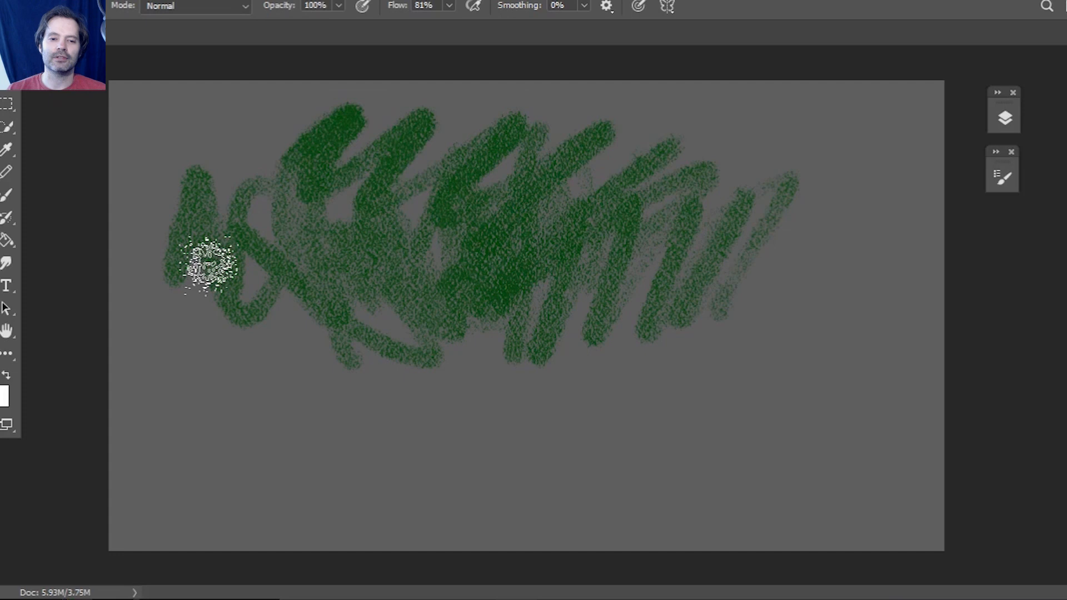
Step: Set the foreground color to olive green #334e08 and paint vertical foliage strokes over and around the dark-green ones
{"action": "left_click", "coordinate": [1, 389]}
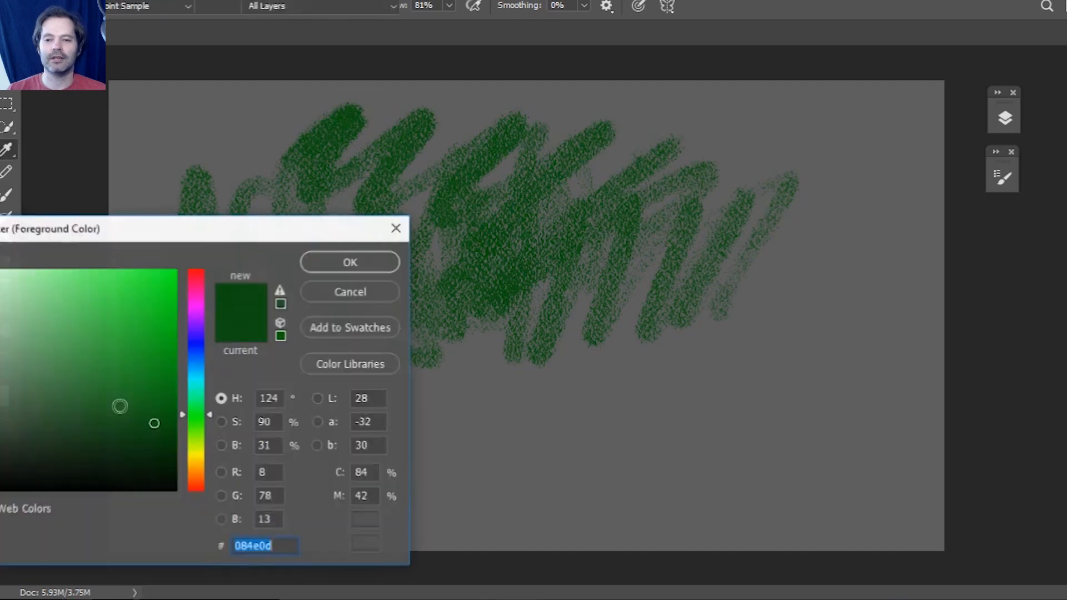
{"action": "left_click_drag", "start_coordinate": [211, 416], "coordinate": [209, 441]}
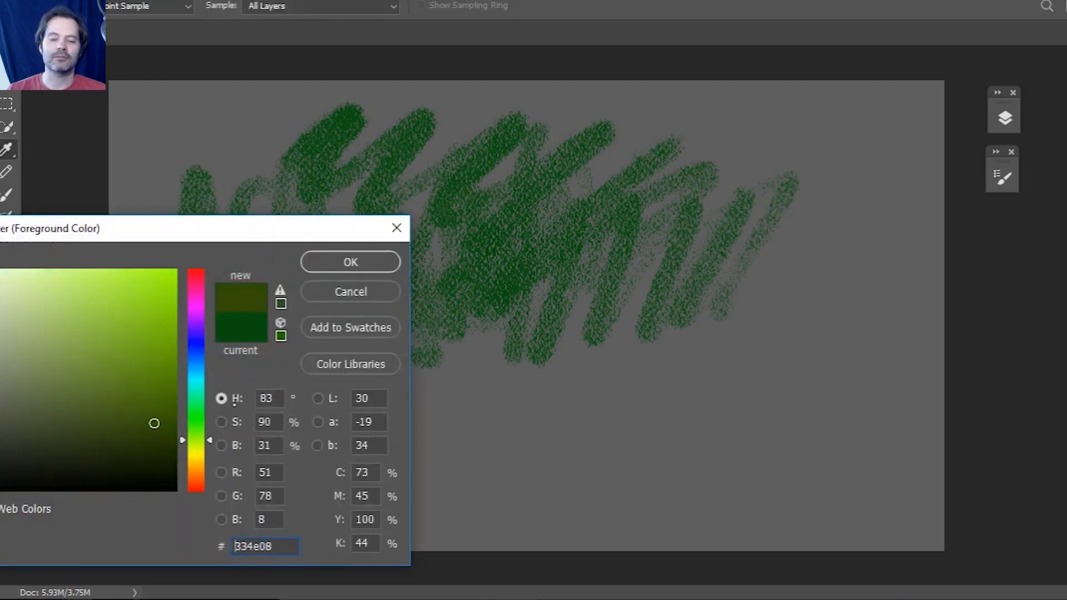
{"action": "left_click", "coordinate": [370, 262]}
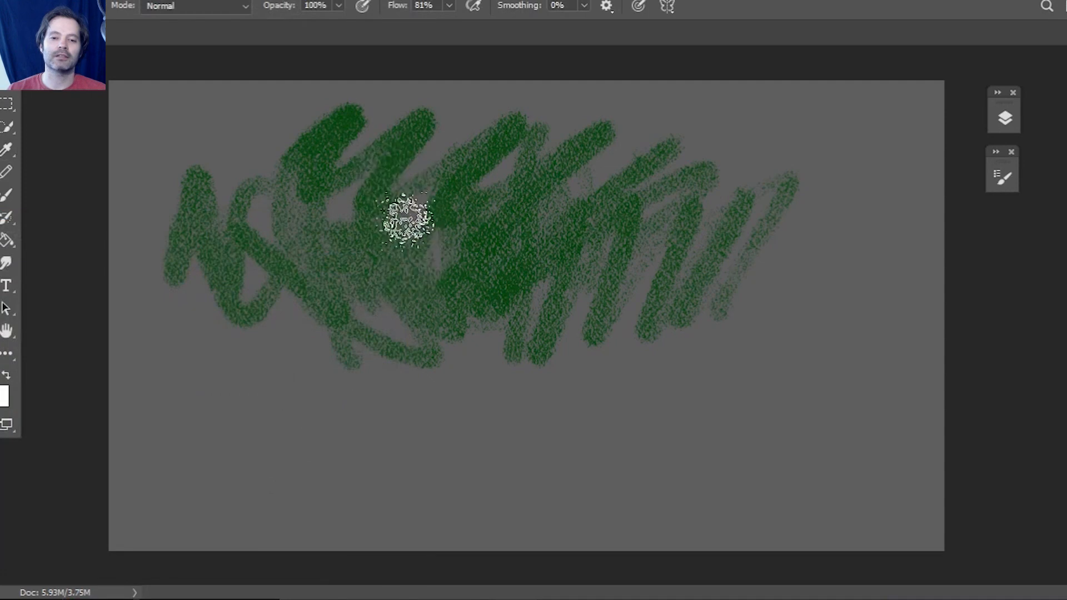
{"action": "mouse_move", "coordinate": [418, 198]}
{"action": "left_mouse_down"}
{"action": "mouse_move", "coordinate": [427, 305]}
{"action": "mouse_move", "coordinate": [457, 185]}
{"action": "mouse_move", "coordinate": [470, 186]}
{"action": "mouse_move", "coordinate": [485, 235]}
{"action": "mouse_move", "coordinate": [409, 213]}
{"action": "mouse_move", "coordinate": [376, 268]}
{"action": "mouse_move", "coordinate": [373, 319]}
{"action": "mouse_move", "coordinate": [350, 334]}
{"action": "mouse_move", "coordinate": [354, 348]}
{"action": "mouse_move", "coordinate": [353, 325]}
{"action": "mouse_move", "coordinate": [367, 316]}
{"action": "mouse_move", "coordinate": [358, 133]}
{"action": "mouse_move", "coordinate": [404, 172]}
{"action": "mouse_move", "coordinate": [443, 244]}
{"action": "mouse_move", "coordinate": [495, 293]}
{"action": "left_mouse_up"}
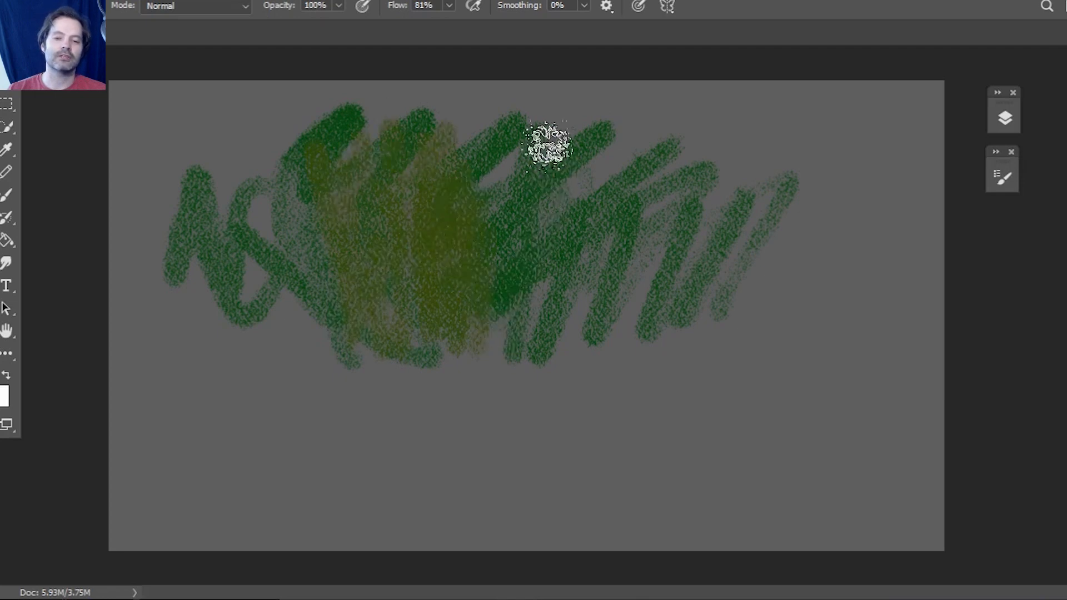
{"action": "mouse_move", "coordinate": [547, 128]}
{"action": "left_mouse_down"}
{"action": "mouse_move", "coordinate": [524, 253]}
{"action": "mouse_move", "coordinate": [536, 154]}
{"action": "mouse_move", "coordinate": [542, 273]}
{"action": "mouse_move", "coordinate": [540, 143]}
{"action": "mouse_move", "coordinate": [538, 295]}
{"action": "mouse_move", "coordinate": [509, 146]}
{"action": "mouse_move", "coordinate": [480, 96]}
{"action": "mouse_move", "coordinate": [447, 143]}
{"action": "mouse_move", "coordinate": [411, 142]}
{"action": "mouse_move", "coordinate": [408, 66]}
{"action": "mouse_move", "coordinate": [307, 161]}
{"action": "mouse_move", "coordinate": [281, 143]}
{"action": "left_mouse_up"}
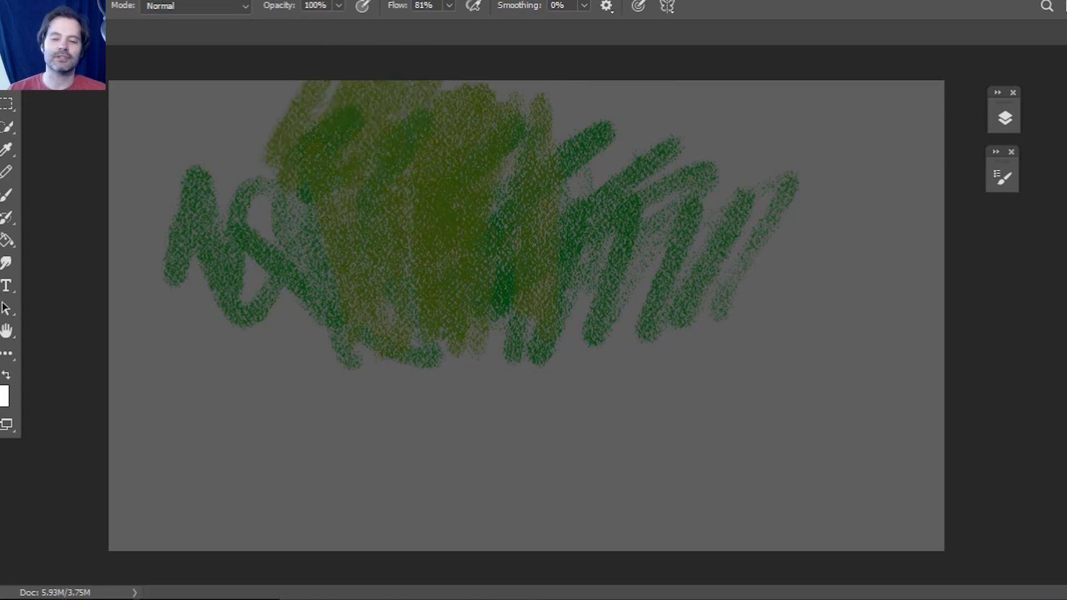
{"action": "mouse_move", "coordinate": [249, 326]}
{"action": "left_mouse_down"}
{"action": "mouse_move", "coordinate": [206, 152]}
{"action": "mouse_move", "coordinate": [245, 325]}
{"action": "mouse_move", "coordinate": [208, 113]}
{"action": "mouse_move", "coordinate": [248, 255]}
{"action": "mouse_move", "coordinate": [232, 181]}
{"action": "mouse_move", "coordinate": [258, 88]}
{"action": "mouse_move", "coordinate": [265, 259]}
{"action": "mouse_move", "coordinate": [198, 200]}
{"action": "mouse_move", "coordinate": [213, 343]}
{"action": "mouse_move", "coordinate": [224, 353]}
{"action": "mouse_move", "coordinate": [233, 274]}
{"action": "mouse_move", "coordinate": [254, 332]}
{"action": "left_mouse_up"}
{"action": "mouse_move", "coordinate": [735, 192]}
{"action": "left_mouse_down"}
{"action": "mouse_move", "coordinate": [638, 345]}
{"action": "mouse_move", "coordinate": [657, 329]}
{"action": "mouse_move", "coordinate": [611, 100]}
{"action": "mouse_move", "coordinate": [523, 396]}
{"action": "left_mouse_up"}
{"action": "mouse_move", "coordinate": [529, 449]}
{"action": "left_mouse_down"}
{"action": "mouse_move", "coordinate": [490, 444]}
{"action": "mouse_move", "coordinate": [458, 425]}
{"action": "mouse_move", "coordinate": [451, 272]}
{"action": "mouse_move", "coordinate": [472, 397]}
{"action": "mouse_move", "coordinate": [491, 435]}
{"action": "mouse_move", "coordinate": [439, 436]}
{"action": "mouse_move", "coordinate": [396, 337]}
{"action": "mouse_move", "coordinate": [382, 438]}
{"action": "mouse_move", "coordinate": [337, 414]}
{"action": "mouse_move", "coordinate": [321, 345]}
{"action": "mouse_move", "coordinate": [302, 404]}
{"action": "mouse_move", "coordinate": [258, 341]}
{"action": "mouse_move", "coordinate": [265, 234]}
{"action": "left_mouse_up"}
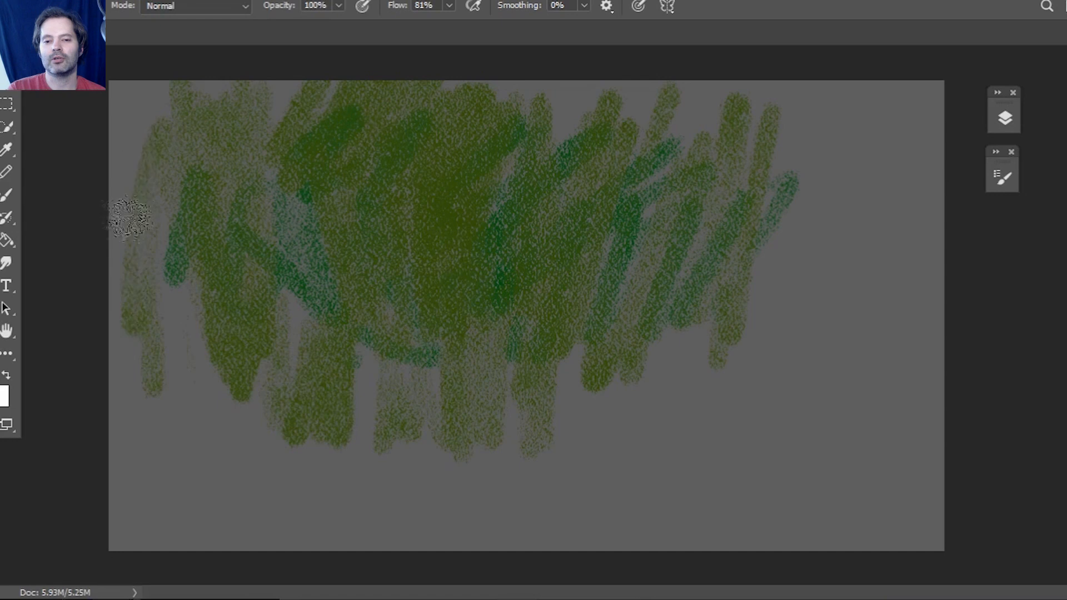
Step: Set the foreground color to the brighter green #4d7907
{"action": "left_click", "coordinate": [2, 389]}
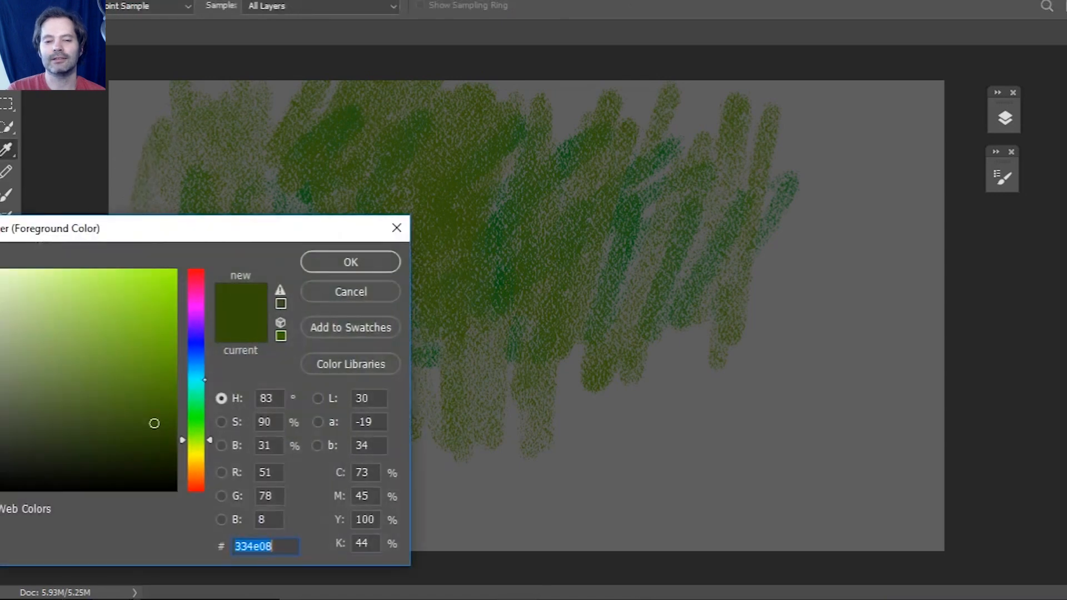
{"action": "left_click", "coordinate": [162, 367]}
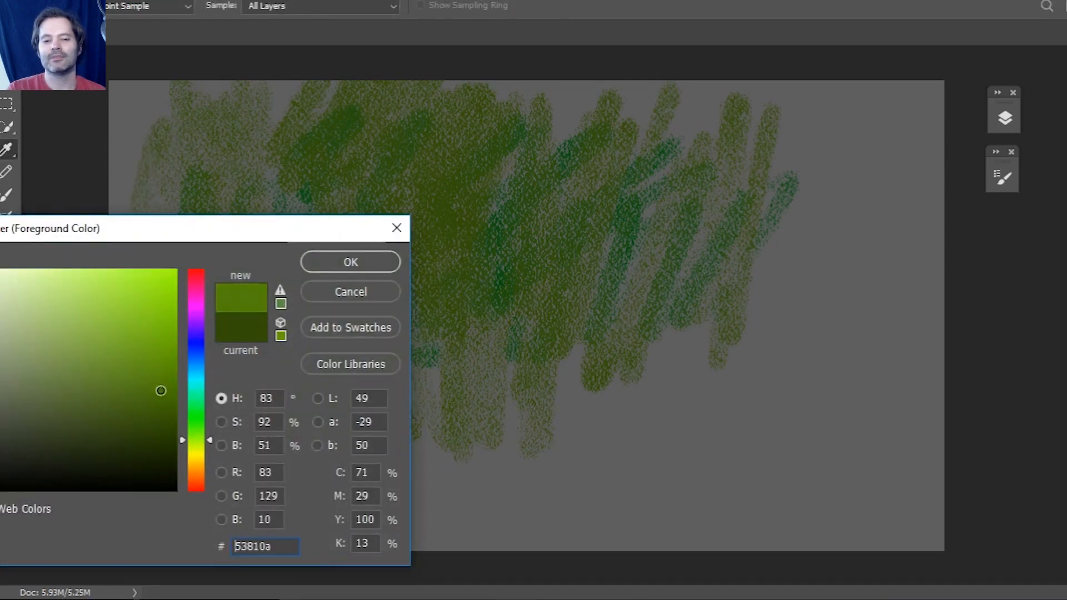
{"action": "left_click_drag", "start_coordinate": [160, 391], "coordinate": [157, 400]}
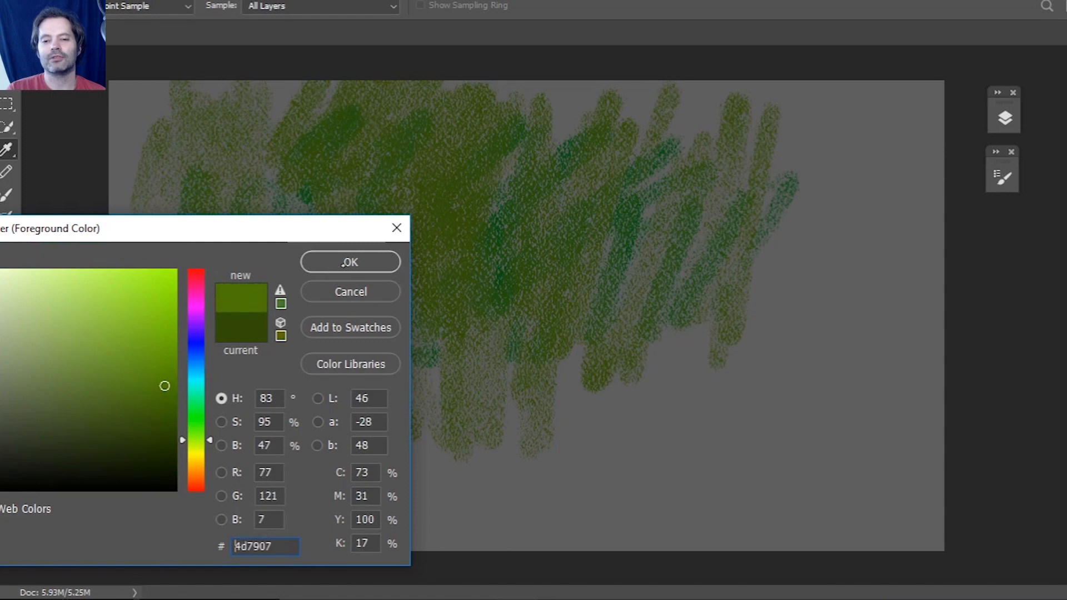
{"action": "left_click", "coordinate": [343, 263]}
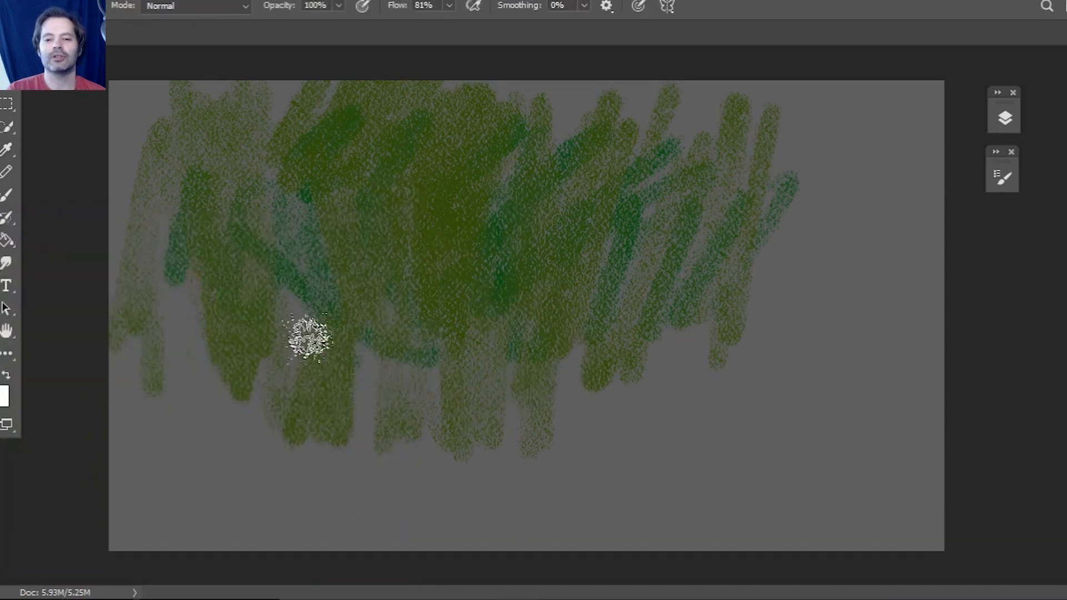
Step: Set the foreground color to dark yellow #5e5b05 and paint a wide vertical tree trunk through the middle of the canvas
{"action": "left_click", "coordinate": [0, 389]}
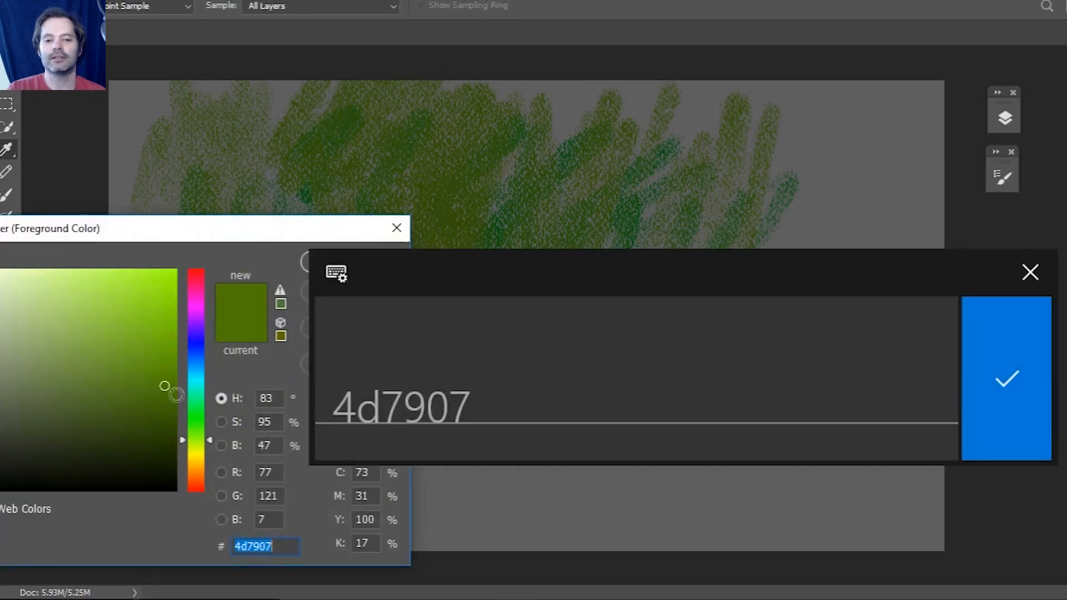
{"action": "left_click_drag", "start_coordinate": [201, 435], "coordinate": [202, 453]}
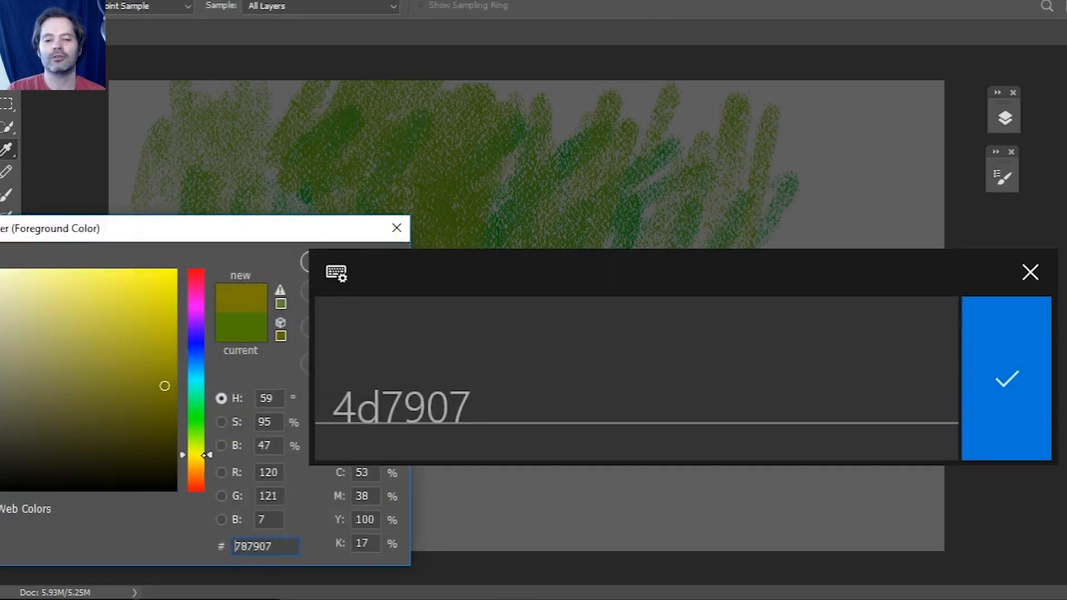
{"action": "left_click", "coordinate": [164, 414]}
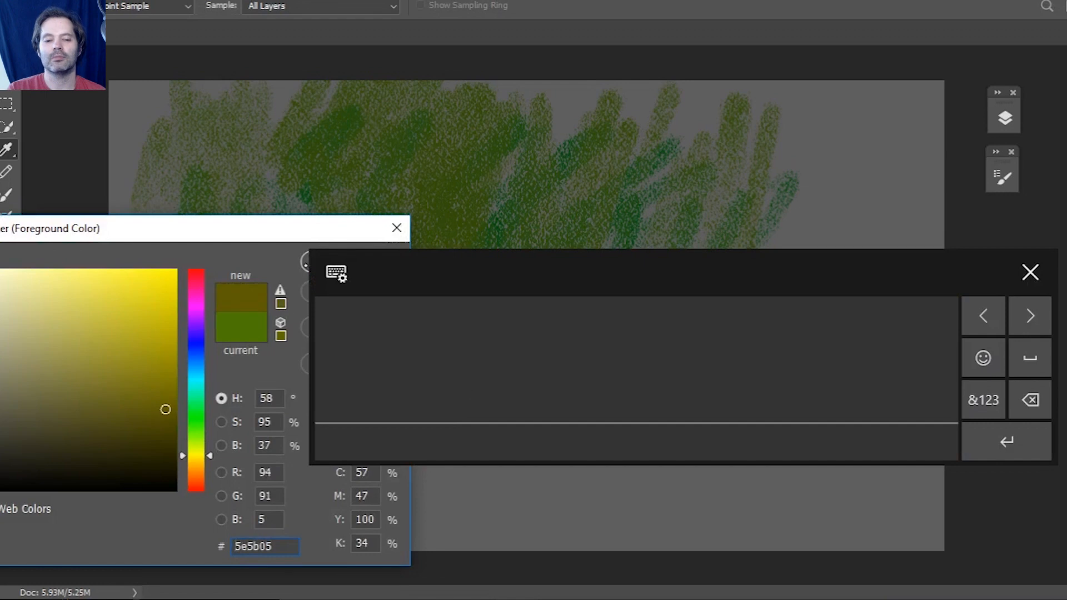
{"action": "key", "text": "Return"}
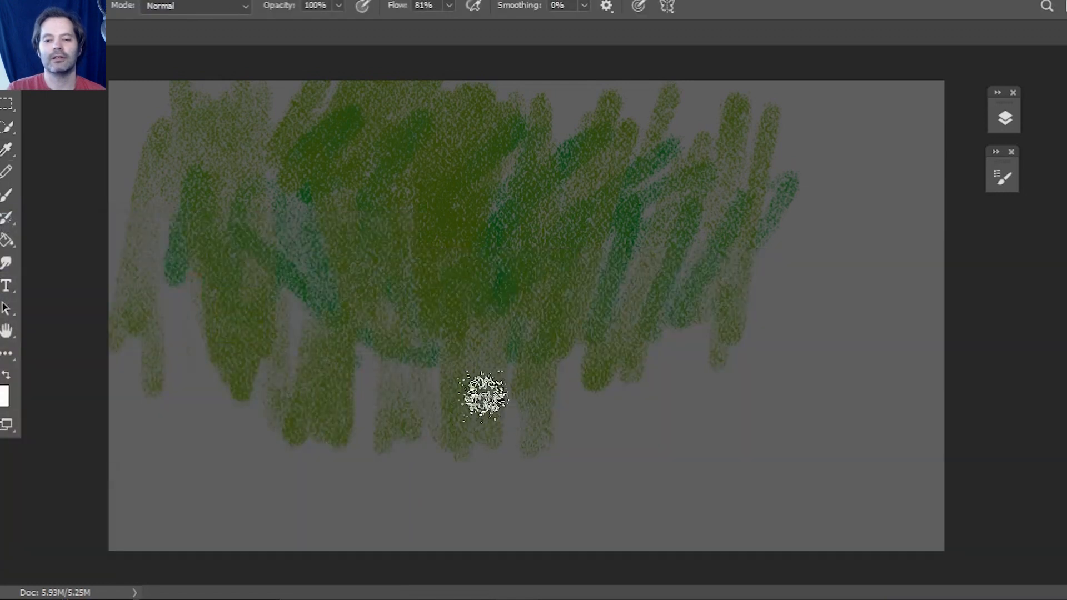
{"action": "mouse_move", "coordinate": [486, 369]}
{"action": "left_mouse_down"}
{"action": "mouse_move", "coordinate": [483, 423]}
{"action": "mouse_move", "coordinate": [495, 181]}
{"action": "mouse_move", "coordinate": [479, 155]}
{"action": "mouse_move", "coordinate": [459, 388]}
{"action": "mouse_move", "coordinate": [456, 364]}
{"action": "mouse_move", "coordinate": [478, 95]}
{"action": "mouse_move", "coordinate": [500, 443]}
{"action": "mouse_move", "coordinate": [517, 393]}
{"action": "mouse_move", "coordinate": [482, 195]}
{"action": "mouse_move", "coordinate": [451, 454]}
{"action": "mouse_move", "coordinate": [436, 83]}
{"action": "mouse_move", "coordinate": [452, 301]}
{"action": "mouse_move", "coordinate": [464, 301]}
{"action": "mouse_move", "coordinate": [498, 136]}
{"action": "mouse_move", "coordinate": [502, 398]}
{"action": "mouse_move", "coordinate": [453, 312]}
{"action": "mouse_move", "coordinate": [439, 430]}
{"action": "mouse_move", "coordinate": [455, 478]}
{"action": "mouse_move", "coordinate": [469, 376]}
{"action": "mouse_move", "coordinate": [498, 492]}
{"action": "mouse_move", "coordinate": [550, 261]}
{"action": "mouse_move", "coordinate": [528, 215]}
{"action": "mouse_move", "coordinate": [533, 60]}
{"action": "mouse_move", "coordinate": [516, 334]}
{"action": "mouse_move", "coordinate": [522, 490]}
{"action": "mouse_move", "coordinate": [507, 169]}
{"action": "mouse_move", "coordinate": [516, 489]}
{"action": "left_mouse_up"}
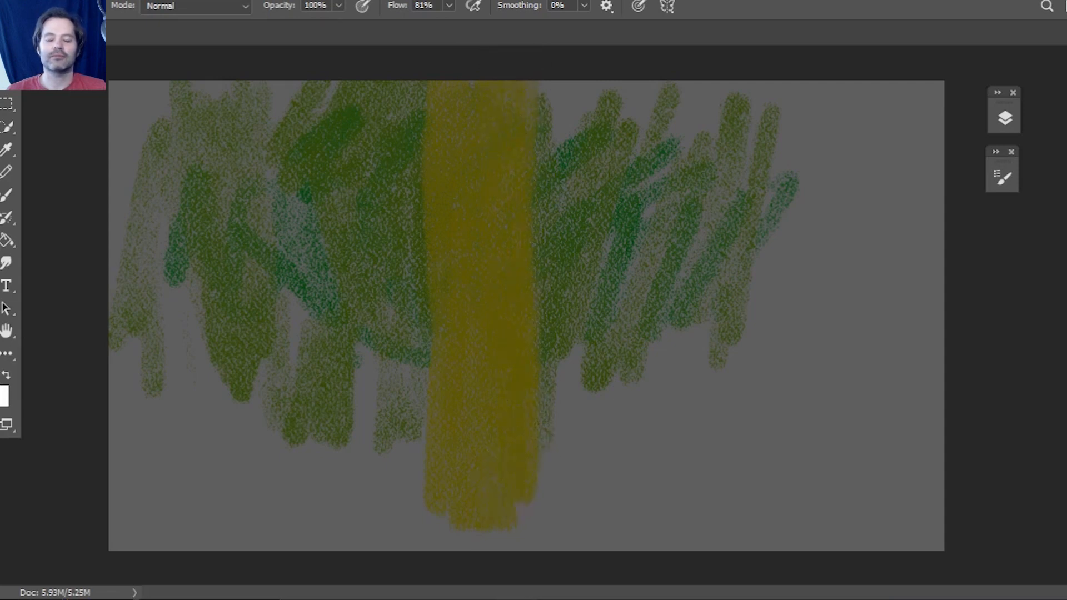
Step: Set the foreground color to green #2b5e05 and paint a strip down the right edge of the central trunk
{"action": "left_click", "coordinate": [4, 396]}
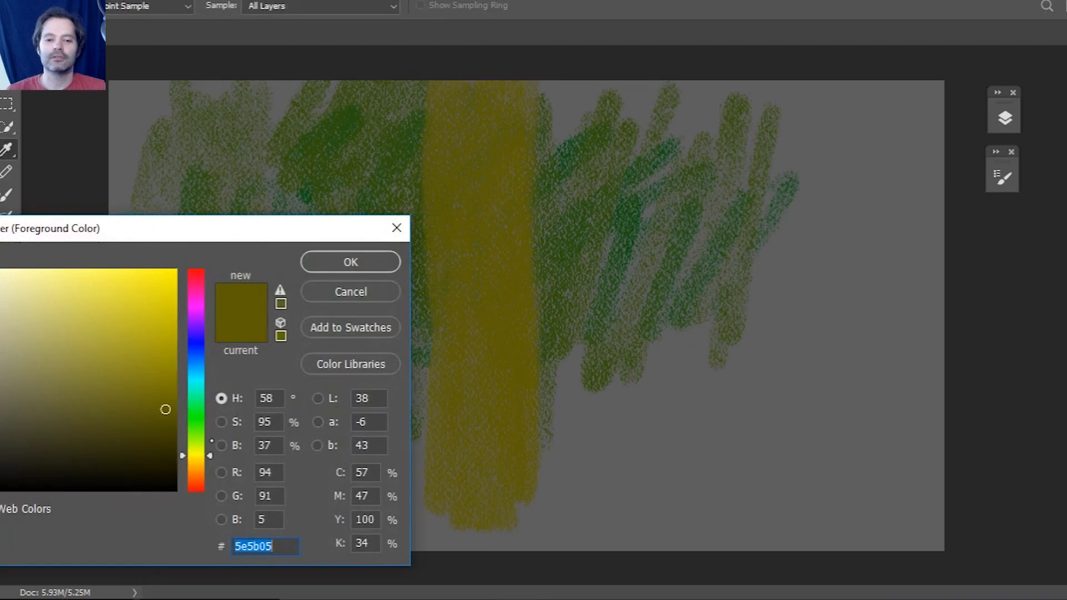
{"action": "left_click", "coordinate": [206, 434]}
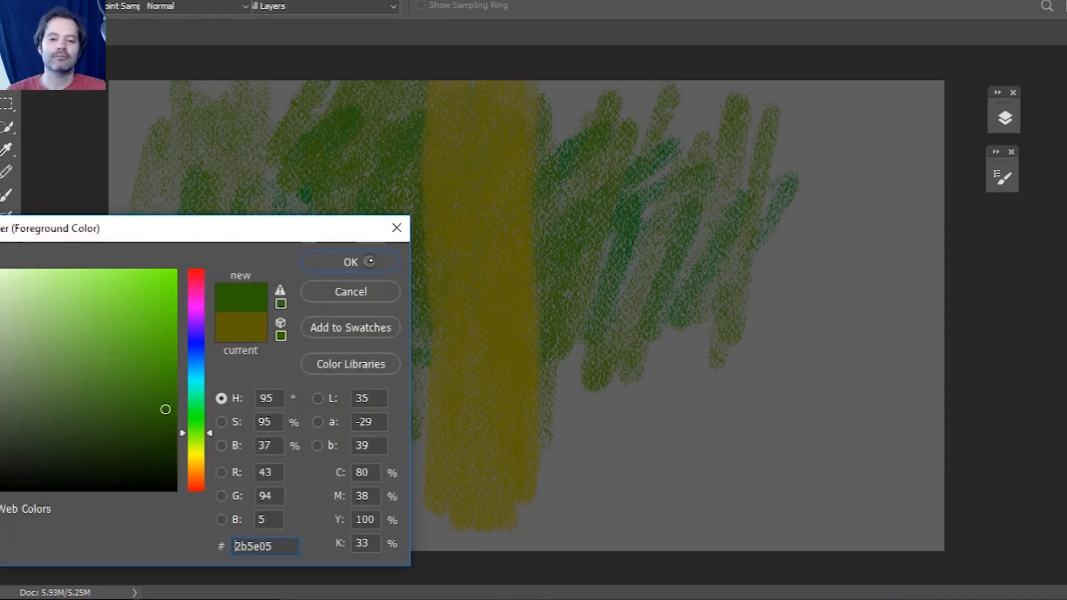
{"action": "left_click", "coordinate": [351, 261]}
{"action": "mouse_move", "coordinate": [524, 386]}
{"action": "left_mouse_down"}
{"action": "mouse_move", "coordinate": [524, 77]}
{"action": "mouse_move", "coordinate": [517, 436]}
{"action": "mouse_move", "coordinate": [512, 119]}
{"action": "mouse_move", "coordinate": [517, 452]}
{"action": "mouse_move", "coordinate": [486, 463]}
{"action": "mouse_move", "coordinate": [543, 108]}
{"action": "mouse_move", "coordinate": [517, 95]}
{"action": "mouse_move", "coordinate": [527, 474]}
{"action": "mouse_move", "coordinate": [515, 98]}
{"action": "mouse_move", "coordinate": [542, 467]}
{"action": "mouse_move", "coordinate": [510, 276]}
{"action": "mouse_move", "coordinate": [491, 424]}
{"action": "mouse_move", "coordinate": [517, 281]}
{"action": "mouse_move", "coordinate": [520, 168]}
{"action": "mouse_move", "coordinate": [515, 493]}
{"action": "left_mouse_up"}
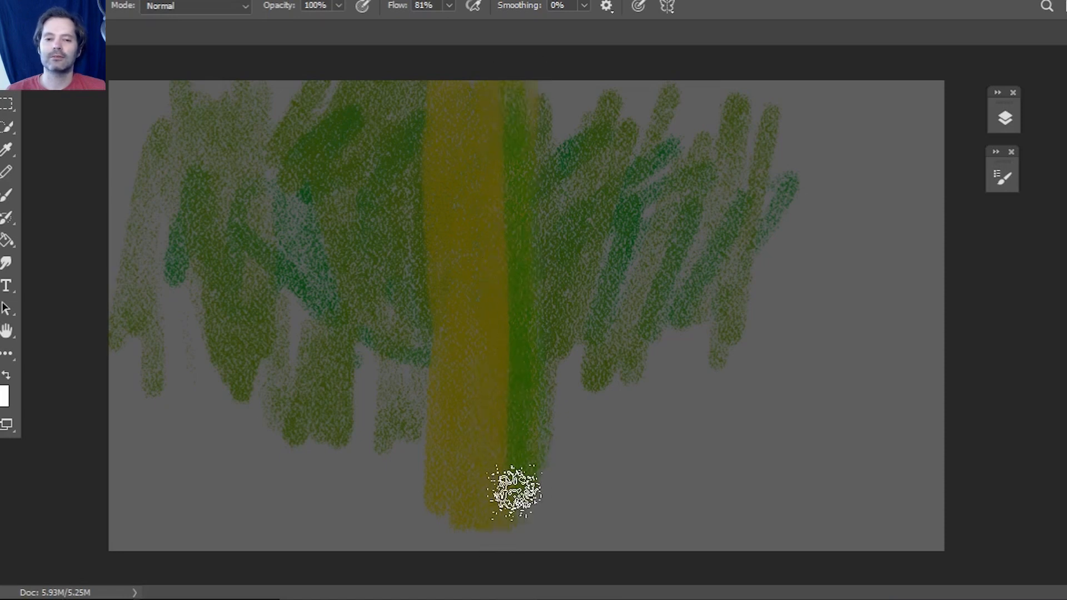
Step: Sample the darker yellow #4d4b0a from the central trunk and paint a shadow strip over the green along its right edge
{"action": "left_click", "coordinate": [1, 389]}
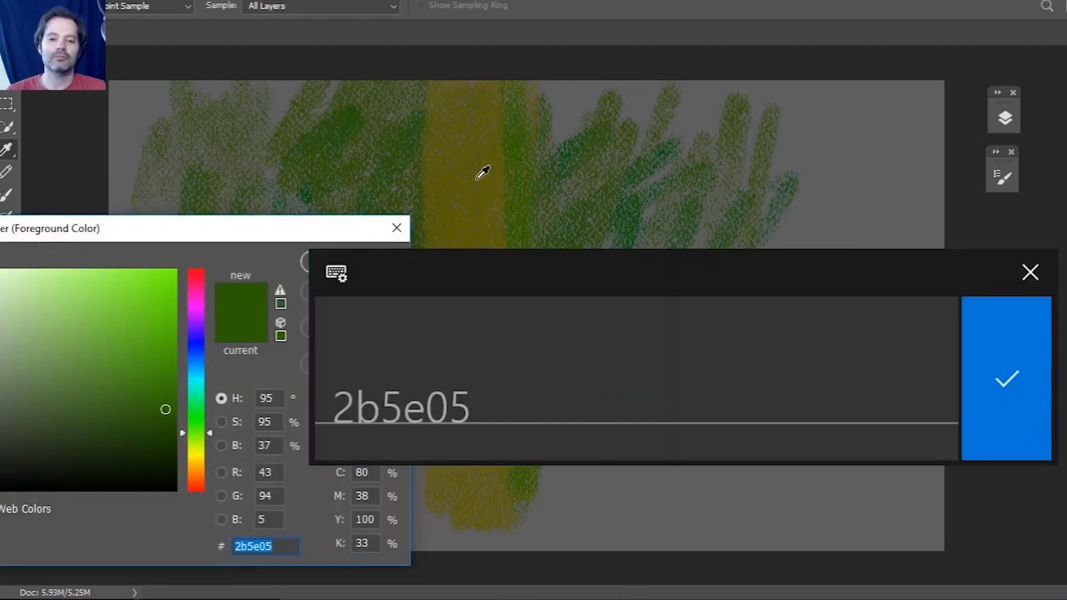
{"action": "left_click", "coordinate": [470, 231]}
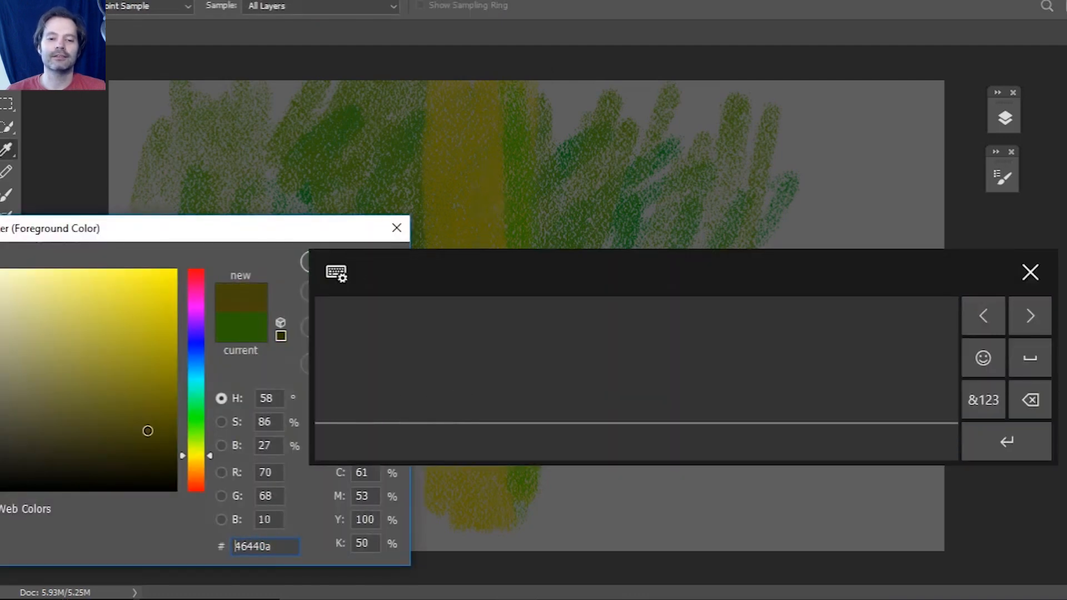
{"action": "left_click", "coordinate": [1006, 289]}
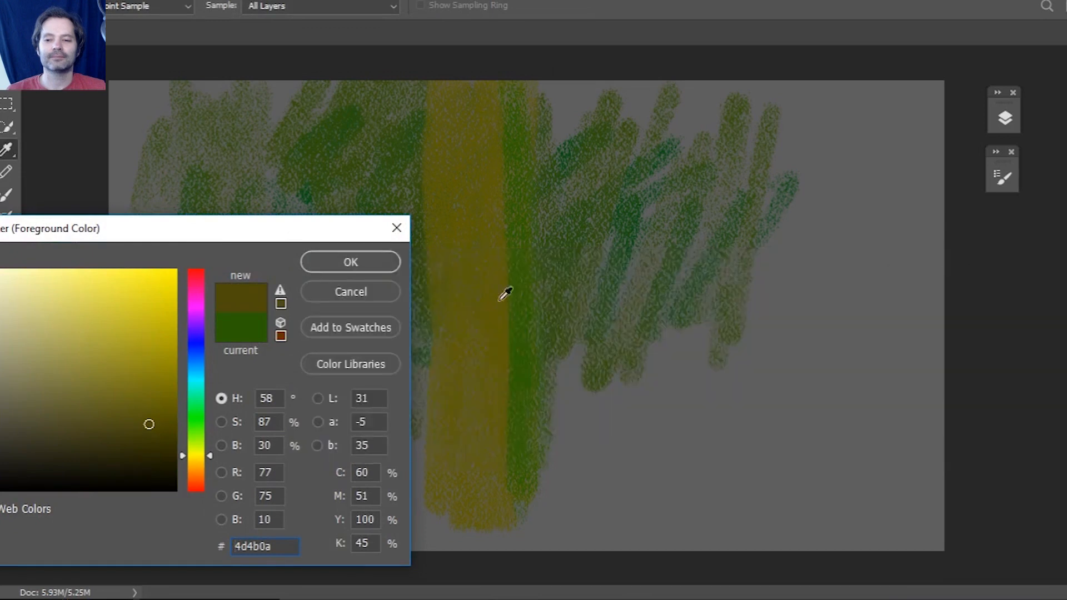
{"action": "key", "text": "Return"}
{"action": "mouse_move", "coordinate": [514, 305]}
{"action": "left_mouse_down"}
{"action": "mouse_move", "coordinate": [500, 203]}
{"action": "mouse_move", "coordinate": [519, 101]}
{"action": "mouse_move", "coordinate": [508, 381]}
{"action": "mouse_move", "coordinate": [521, 85]}
{"action": "mouse_move", "coordinate": [529, 276]}
{"action": "mouse_move", "coordinate": [519, 502]}
{"action": "mouse_move", "coordinate": [510, 467]}
{"action": "mouse_move", "coordinate": [520, 448]}
{"action": "left_mouse_up"}
Step: Paint a thinner second trunk in the same dark yellow to the right of the central one
{"action": "mouse_move", "coordinate": [672, 282]}
{"action": "left_mouse_down"}
{"action": "mouse_move", "coordinate": [690, 317]}
{"action": "mouse_move", "coordinate": [673, 103]}
{"action": "mouse_move", "coordinate": [692, 366]}
{"action": "mouse_move", "coordinate": [678, 285]}
{"action": "mouse_move", "coordinate": [686, 363]}
{"action": "mouse_move", "coordinate": [679, 270]}
{"action": "mouse_move", "coordinate": [699, 384]}
{"action": "mouse_move", "coordinate": [684, 242]}
{"action": "mouse_move", "coordinate": [705, 405]}
{"action": "mouse_move", "coordinate": [690, 311]}
{"action": "mouse_move", "coordinate": [678, 439]}
{"action": "left_mouse_up"}
{"action": "mouse_move", "coordinate": [689, 403]}
{"action": "left_mouse_down"}
{"action": "mouse_move", "coordinate": [683, 335]}
{"action": "mouse_move", "coordinate": [670, 427]}
{"action": "mouse_move", "coordinate": [696, 381]}
{"action": "left_mouse_up"}
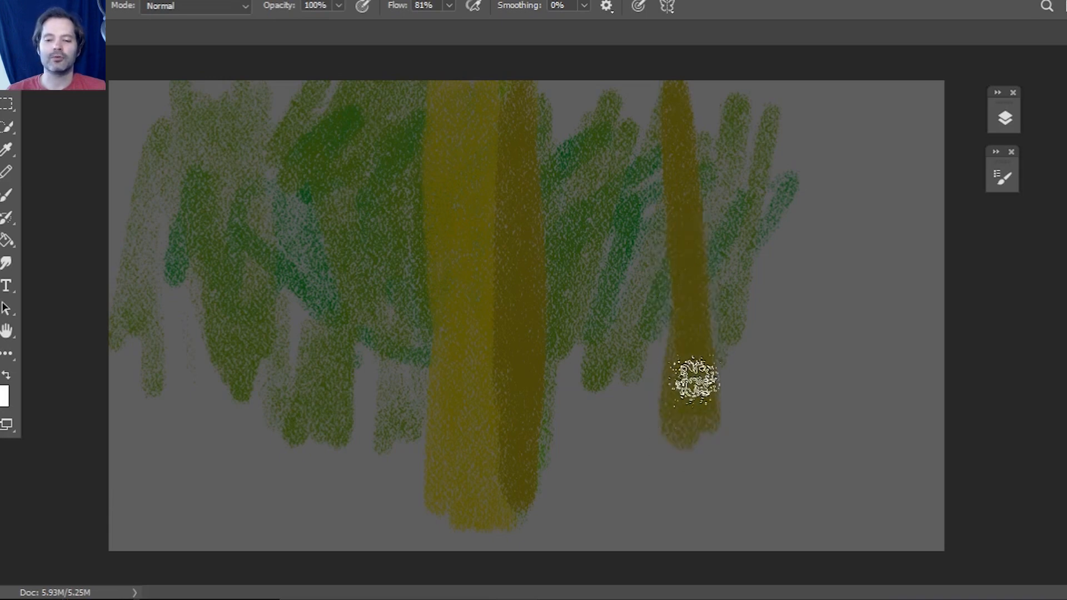
{"action": "mouse_move", "coordinate": [669, 323]}
{"action": "left_mouse_down"}
{"action": "mouse_move", "coordinate": [658, 78]}
{"action": "mouse_move", "coordinate": [684, 200]}
{"action": "mouse_move", "coordinate": [677, 81]}
{"action": "mouse_move", "coordinate": [689, 289]}
{"action": "mouse_move", "coordinate": [687, 89]}
{"action": "mouse_move", "coordinate": [694, 433]}
{"action": "left_mouse_up"}
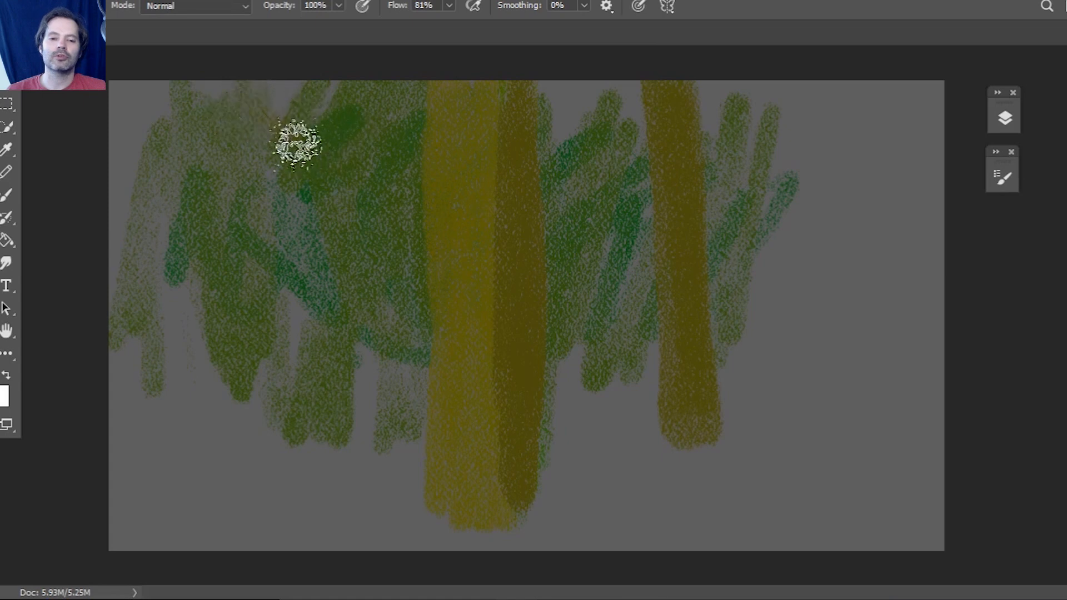
Step: Paint a curved trunk left of the central one, with a side branch reaching the canvas's left edge
{"action": "mouse_move", "coordinate": [268, 118]}
{"action": "left_mouse_down"}
{"action": "mouse_move", "coordinate": [348, 217]}
{"action": "mouse_move", "coordinate": [305, 144]}
{"action": "mouse_move", "coordinate": [387, 345]}
{"action": "mouse_move", "coordinate": [366, 244]}
{"action": "mouse_move", "coordinate": [391, 411]}
{"action": "left_mouse_up"}
{"action": "mouse_move", "coordinate": [373, 338]}
{"action": "left_mouse_down"}
{"action": "mouse_move", "coordinate": [374, 448]}
{"action": "mouse_move", "coordinate": [312, 167]}
{"action": "mouse_move", "coordinate": [206, 25]}
{"action": "left_mouse_up"}
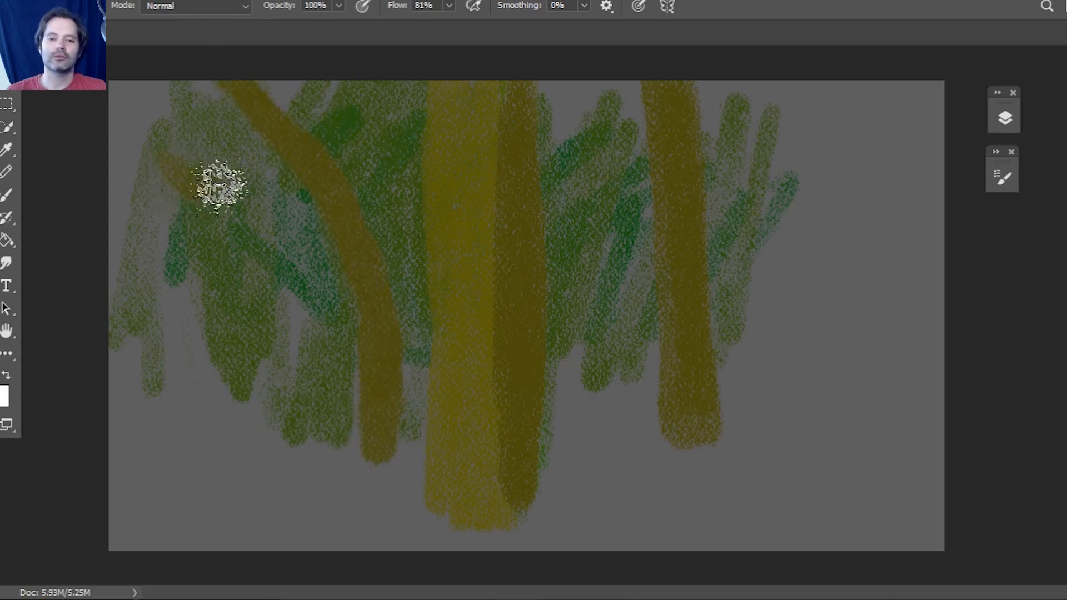
{"action": "mouse_move", "coordinate": [295, 161]}
{"action": "left_mouse_down"}
{"action": "mouse_move", "coordinate": [216, 195]}
{"action": "mouse_move", "coordinate": [101, 162]}
{"action": "left_mouse_up"}
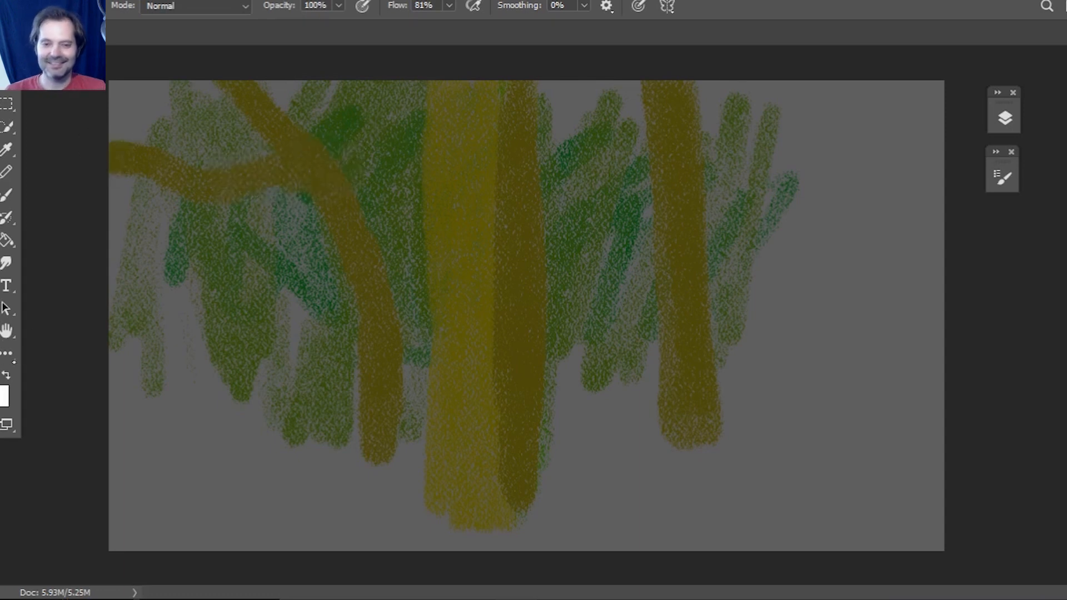
Step: Set the foreground color to brown #4d360a, then paint over the central trunk's left side and add a trunk on the far right
{"action": "left_click", "coordinate": [0, 387]}
{"action": "left_click_drag", "start_coordinate": [210, 456], "coordinate": [210, 467]}
{"action": "left_click", "coordinate": [372, 262]}
{"action": "mouse_move", "coordinate": [451, 85]}
{"action": "left_mouse_down"}
{"action": "mouse_move", "coordinate": [443, 319]}
{"action": "mouse_move", "coordinate": [445, 95]}
{"action": "mouse_move", "coordinate": [436, 294]}
{"action": "mouse_move", "coordinate": [462, 441]}
{"action": "mouse_move", "coordinate": [479, 191]}
{"action": "mouse_move", "coordinate": [486, 318]}
{"action": "mouse_move", "coordinate": [469, 352]}
{"action": "mouse_move", "coordinate": [439, 84]}
{"action": "mouse_move", "coordinate": [464, 476]}
{"action": "mouse_move", "coordinate": [452, 389]}
{"action": "mouse_move", "coordinate": [499, 407]}
{"action": "left_mouse_up"}
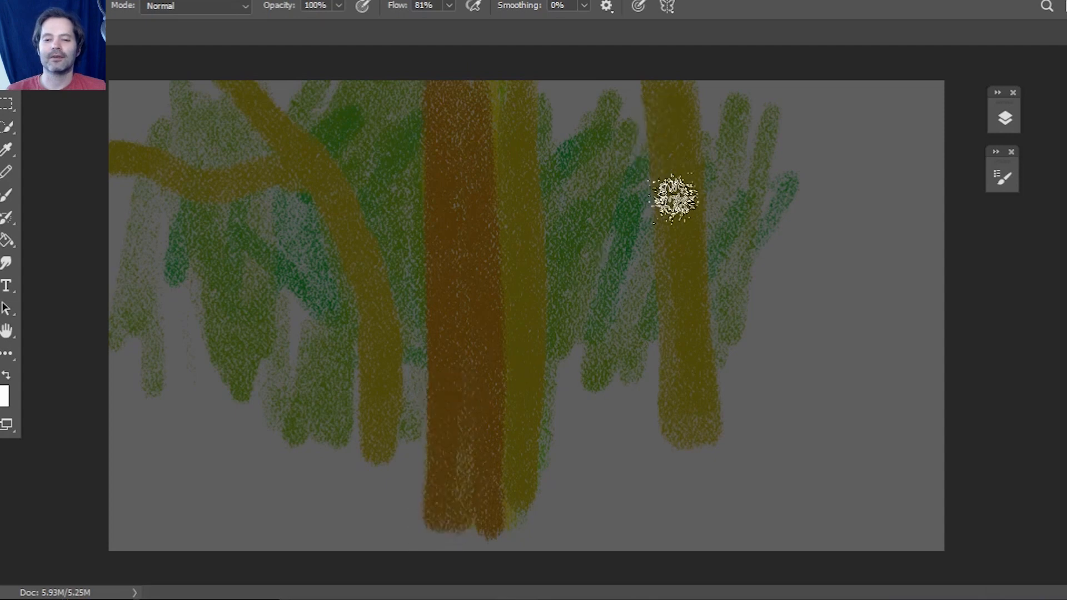
{"action": "mouse_move", "coordinate": [781, 92]}
{"action": "left_mouse_down"}
{"action": "mouse_move", "coordinate": [764, 350]}
{"action": "mouse_move", "coordinate": [776, 313]}
{"action": "mouse_move", "coordinate": [776, 107]}
{"action": "mouse_move", "coordinate": [798, 445]}
{"action": "mouse_move", "coordinate": [797, 112]}
{"action": "mouse_move", "coordinate": [826, 56]}
{"action": "left_mouse_up"}
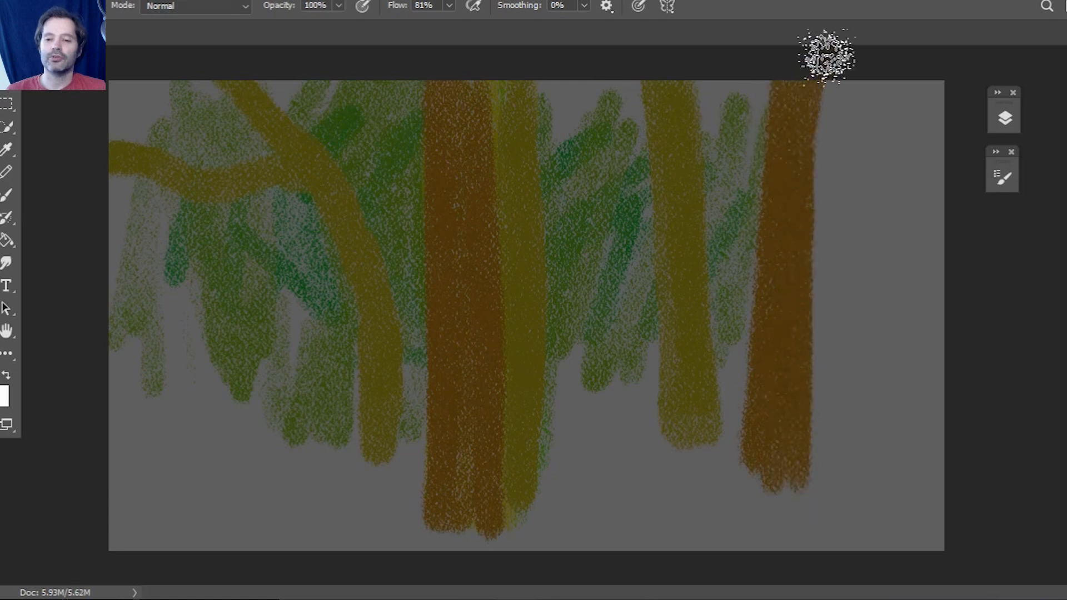
{"action": "mouse_move", "coordinate": [765, 476]}
{"action": "left_mouse_down"}
{"action": "mouse_move", "coordinate": [758, 448]}
{"action": "mouse_move", "coordinate": [778, 491]}
{"action": "mouse_move", "coordinate": [786, 470]}
{"action": "left_mouse_up"}
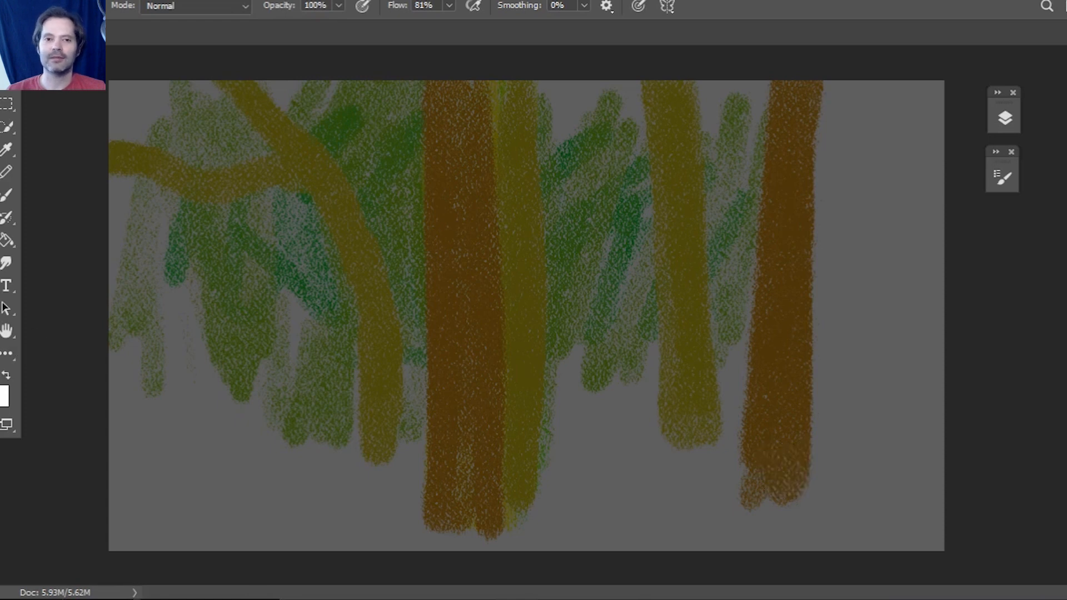
Step: Set the foreground color to a pale sky blue
{"action": "left_click", "coordinate": [7, 149]}
{"action": "left_click", "coordinate": [5, 396]}
{"action": "left_click", "coordinate": [255, 546]}
{"action": "left_click", "coordinate": [200, 358]}
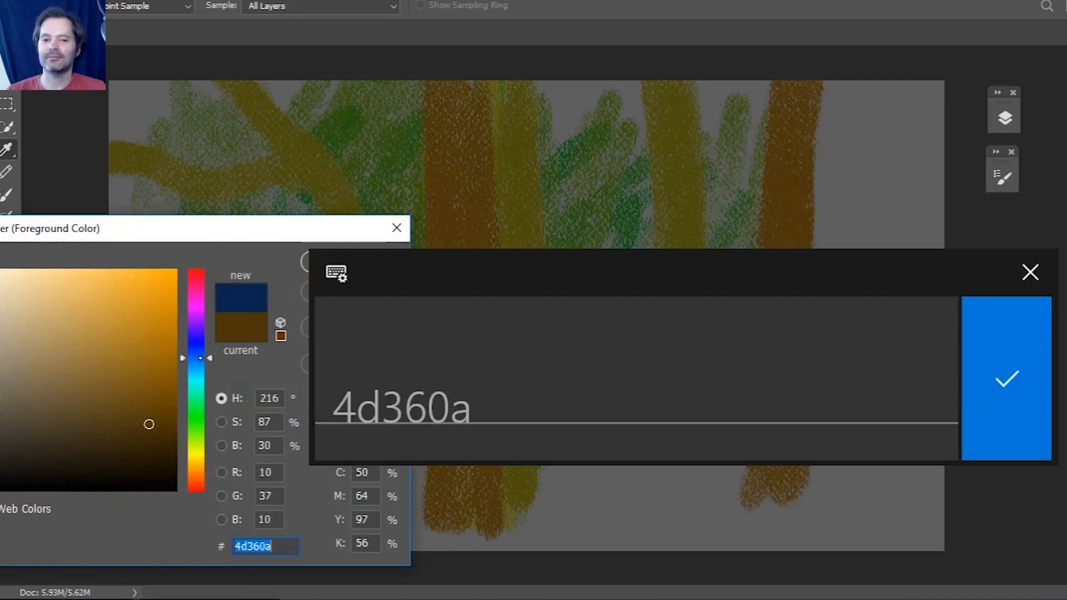
{"action": "mouse_move", "coordinate": [202, 386]}
{"action": "left_mouse_down"}
{"action": "mouse_move", "coordinate": [150, 285]}
{"action": "mouse_move", "coordinate": [113, 269]}
{"action": "mouse_move", "coordinate": [24, 278]}
{"action": "left_mouse_up"}
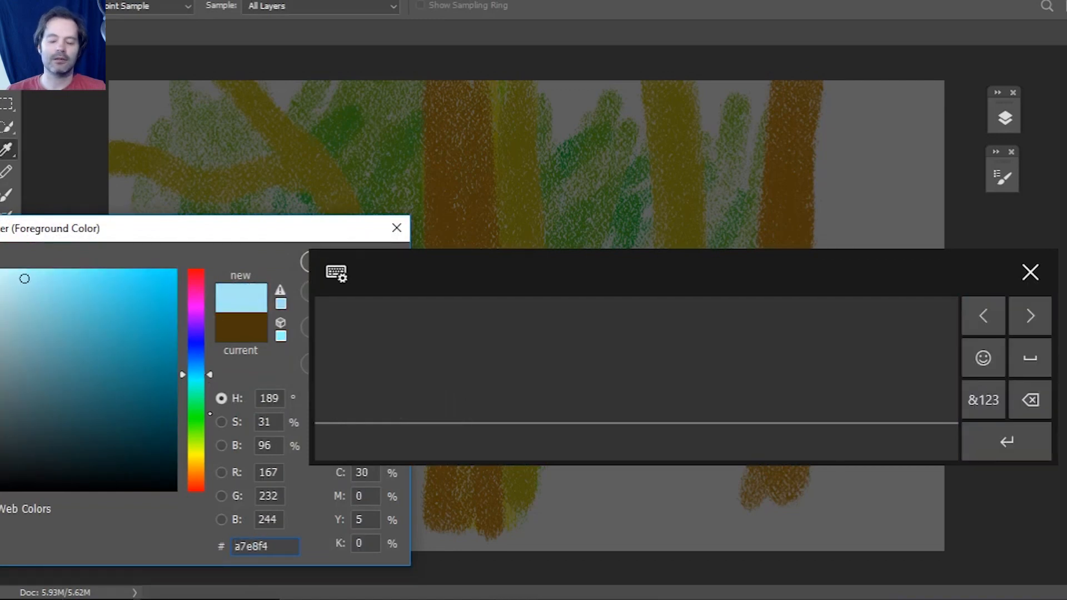
{"action": "left_click_drag", "start_coordinate": [205, 360], "coordinate": [204, 363]}
{"action": "left_click", "coordinate": [304, 265]}
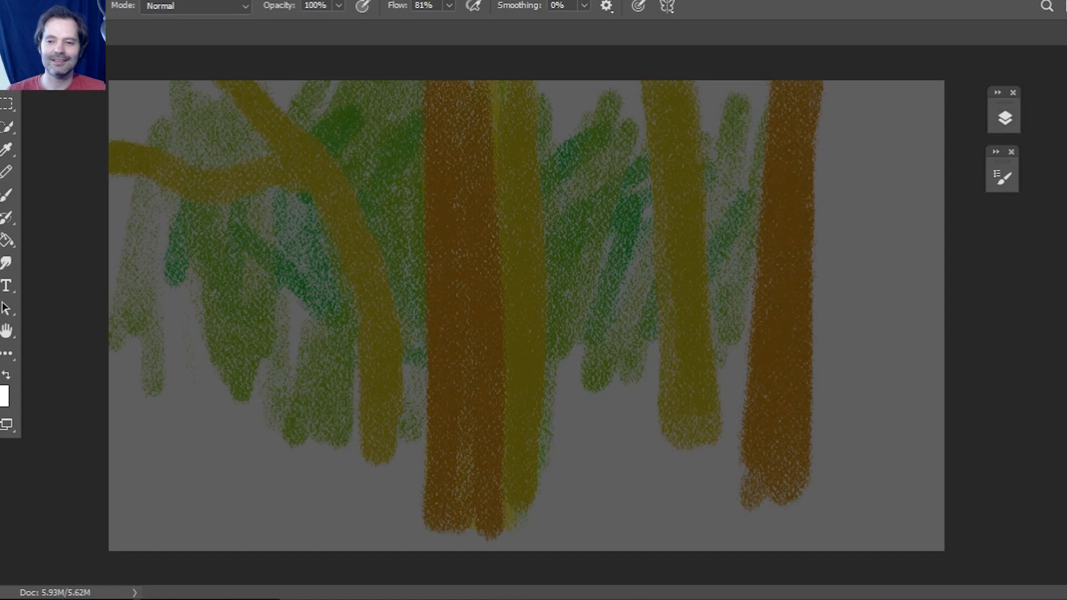
Step: Reduce the brush size and dab small light-blue spots of sky into the foliage at the canvas's upper-left corner
{"action": "left_click", "coordinate": [1001, 177]}
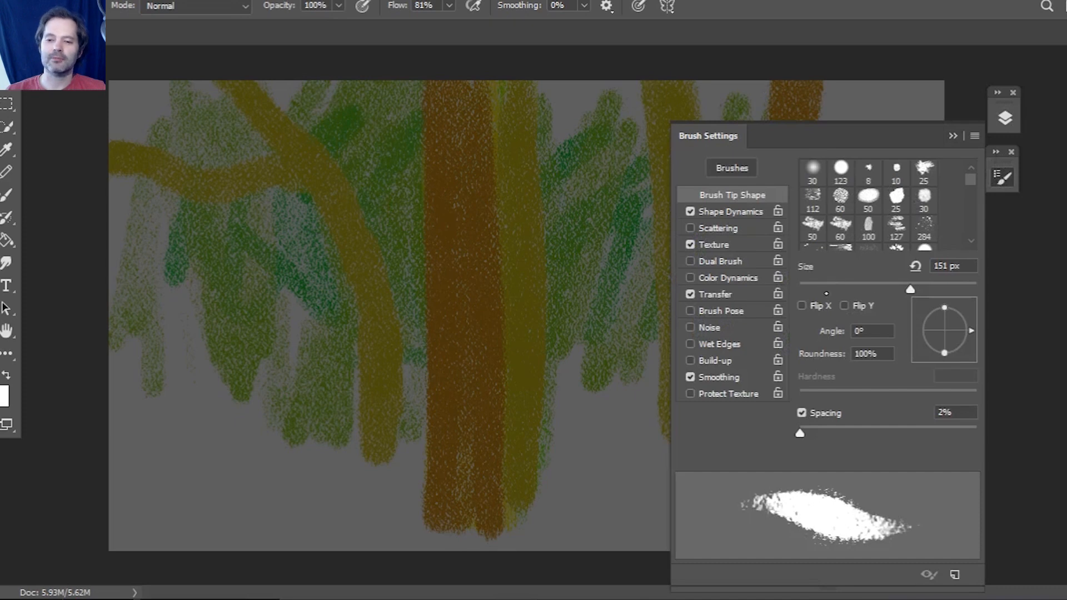
{"action": "left_click", "coordinate": [829, 289]}
{"action": "left_click", "coordinate": [952, 136]}
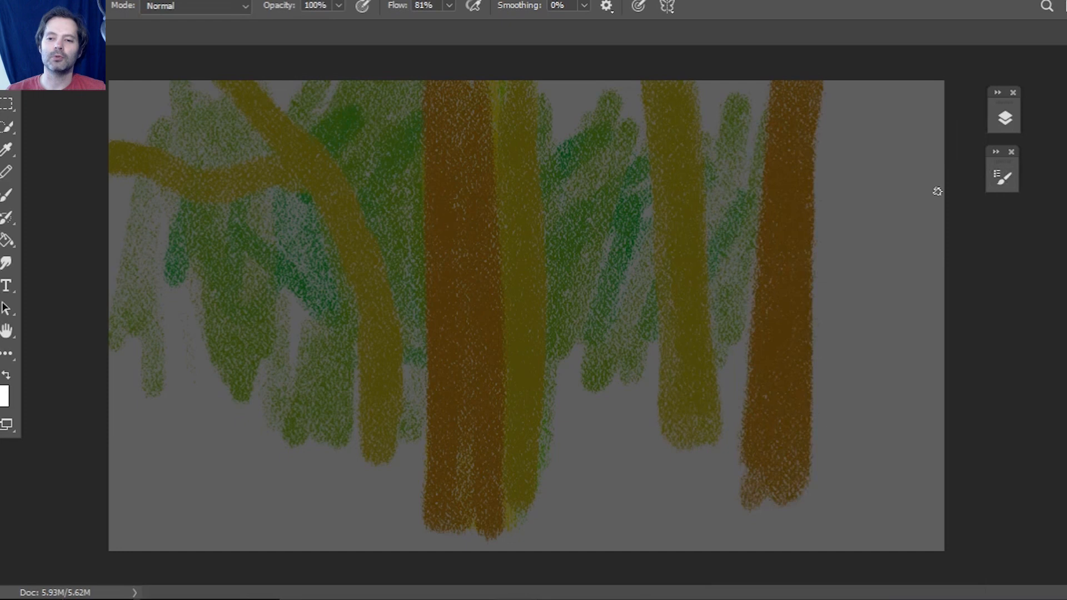
{"action": "left_click_drag", "start_coordinate": [156, 96], "coordinate": [157, 103]}
{"action": "mouse_move", "coordinate": [168, 105]}
{"action": "left_mouse_down"}
{"action": "mouse_move", "coordinate": [169, 115]}
{"action": "mouse_move", "coordinate": [190, 106]}
{"action": "left_mouse_up"}
{"action": "left_click_drag", "start_coordinate": [209, 94], "coordinate": [131, 95]}
{"action": "left_click_drag", "start_coordinate": [125, 83], "coordinate": [123, 89]}
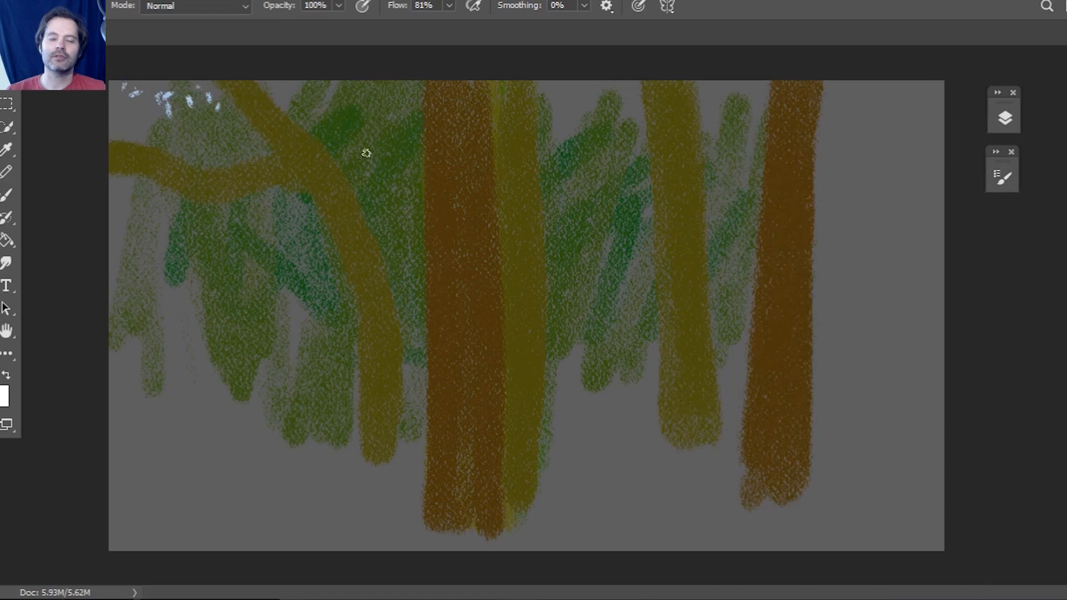
Step: Dab small light-blue sky spots into the foliage between the curved trunk and the central trunk
{"action": "mouse_move", "coordinate": [355, 121]}
{"action": "left_mouse_down"}
{"action": "mouse_move", "coordinate": [405, 133]}
{"action": "mouse_move", "coordinate": [388, 159]}
{"action": "left_mouse_up"}
{"action": "left_click_drag", "start_coordinate": [387, 123], "coordinate": [387, 109]}
{"action": "left_click_drag", "start_coordinate": [347, 104], "coordinate": [338, 108]}
{"action": "left_click_drag", "start_coordinate": [317, 104], "coordinate": [312, 99]}
{"action": "left_click_drag", "start_coordinate": [287, 95], "coordinate": [289, 102]}
{"action": "left_click_drag", "start_coordinate": [394, 94], "coordinate": [407, 157]}
{"action": "left_click_drag", "start_coordinate": [412, 176], "coordinate": [411, 182]}
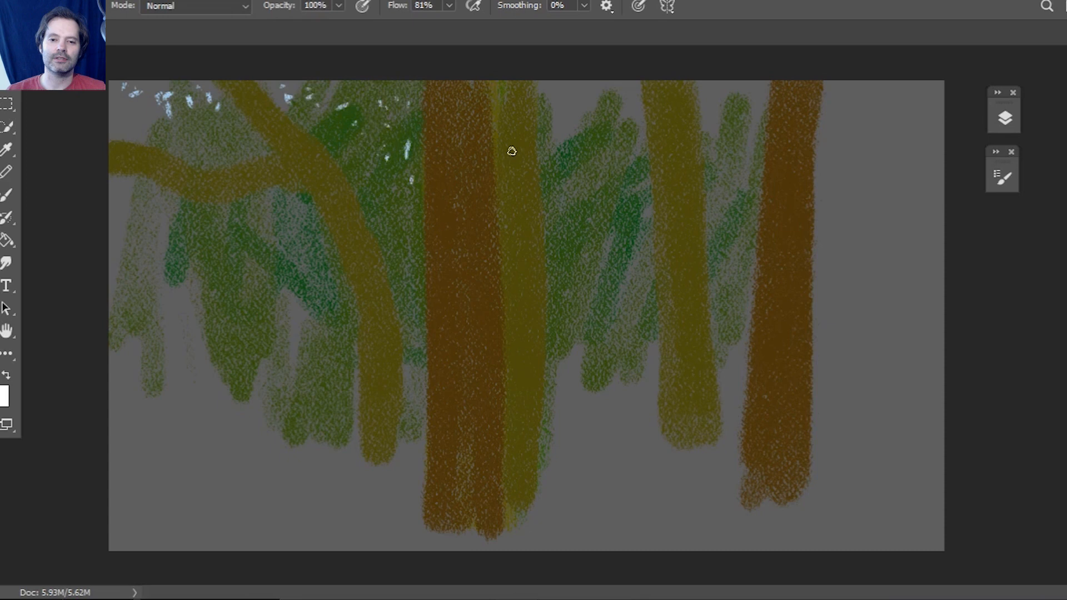
Step: Dab light-blue sky spots into the foliage just right of the central trunk, thinning out downward
{"action": "left_click_drag", "start_coordinate": [565, 99], "coordinate": [580, 103]}
{"action": "mouse_move", "coordinate": [598, 96]}
{"action": "left_mouse_down"}
{"action": "mouse_move", "coordinate": [578, 102]}
{"action": "mouse_move", "coordinate": [620, 104]}
{"action": "mouse_move", "coordinate": [584, 135]}
{"action": "left_mouse_up"}
{"action": "left_click_drag", "start_coordinate": [550, 138], "coordinate": [551, 147]}
{"action": "left_click_drag", "start_coordinate": [576, 189], "coordinate": [578, 199]}
{"action": "left_click_drag", "start_coordinate": [578, 240], "coordinate": [578, 252]}
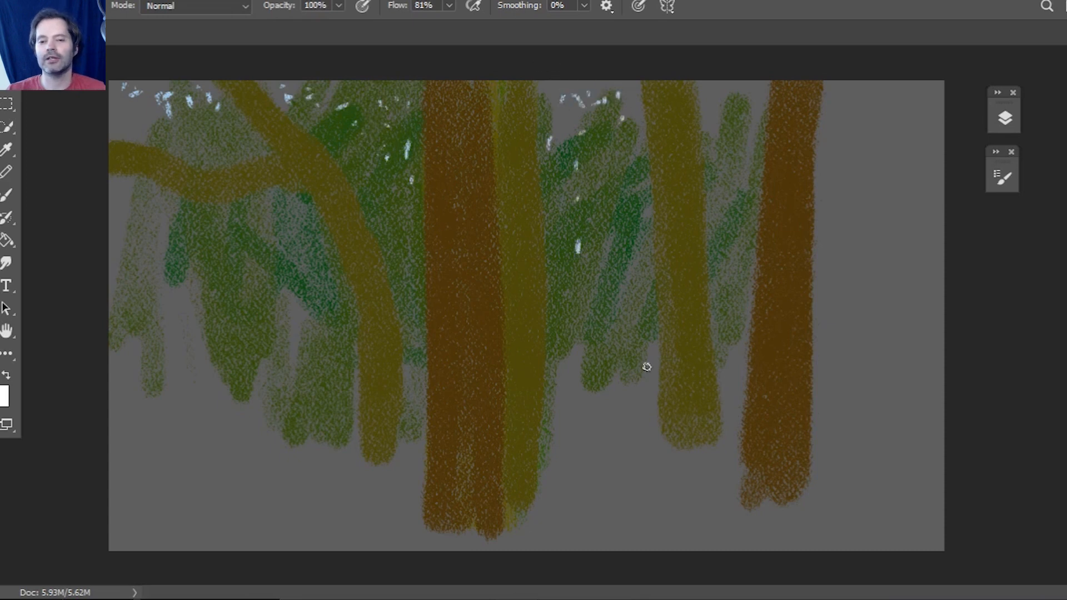
Step: Dab light-blue sky spots between the right yellow trunk and the far-right brown trunk, densest near the canvas's upper edge
{"action": "mouse_move", "coordinate": [739, 90]}
{"action": "left_mouse_down"}
{"action": "mouse_move", "coordinate": [743, 111]}
{"action": "mouse_move", "coordinate": [722, 119]}
{"action": "left_mouse_up"}
{"action": "left_click_drag", "start_coordinate": [710, 86], "coordinate": [741, 106]}
{"action": "left_click_drag", "start_coordinate": [714, 125], "coordinate": [722, 129]}
{"action": "left_click_drag", "start_coordinate": [731, 166], "coordinate": [733, 173]}
{"action": "left_click_drag", "start_coordinate": [726, 199], "coordinate": [724, 210]}
{"action": "left_click_drag", "start_coordinate": [716, 162], "coordinate": [717, 170]}
{"action": "left_click_drag", "start_coordinate": [714, 198], "coordinate": [713, 216]}
{"action": "left_click_drag", "start_coordinate": [753, 95], "coordinate": [756, 86]}
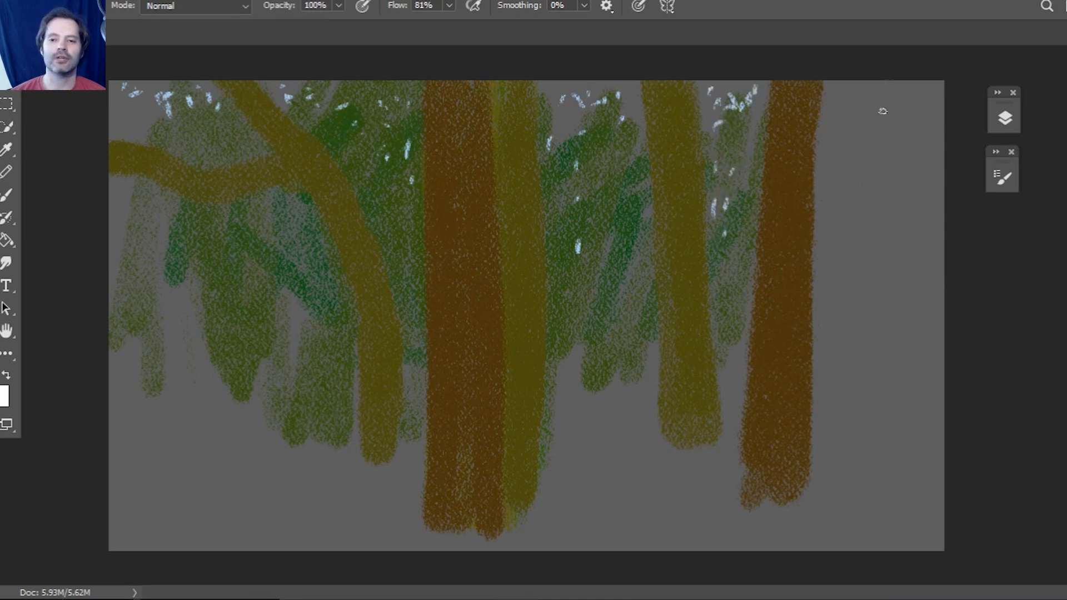
Step: Scribble a larger light-blue sky patch right of the far-right brown trunk, with a few loose spots below it
{"action": "mouse_move", "coordinate": [870, 136]}
{"action": "left_mouse_down"}
{"action": "mouse_move", "coordinate": [881, 194]}
{"action": "mouse_move", "coordinate": [860, 207]}
{"action": "left_mouse_up"}
{"action": "left_click_drag", "start_coordinate": [856, 170], "coordinate": [858, 191]}
{"action": "left_click_drag", "start_coordinate": [877, 145], "coordinate": [868, 190]}
{"action": "left_click_drag", "start_coordinate": [873, 92], "coordinate": [870, 118]}
{"action": "mouse_move", "coordinate": [888, 92]}
{"action": "left_mouse_down"}
{"action": "mouse_move", "coordinate": [889, 130]}
{"action": "mouse_move", "coordinate": [910, 89]}
{"action": "mouse_move", "coordinate": [918, 116]}
{"action": "mouse_move", "coordinate": [885, 111]}
{"action": "mouse_move", "coordinate": [856, 169]}
{"action": "left_mouse_up"}
{"action": "left_click_drag", "start_coordinate": [872, 112], "coordinate": [846, 139]}
{"action": "mouse_move", "coordinate": [877, 89]}
{"action": "left_mouse_down"}
{"action": "mouse_move", "coordinate": [872, 99]}
{"action": "mouse_move", "coordinate": [889, 120]}
{"action": "left_mouse_up"}
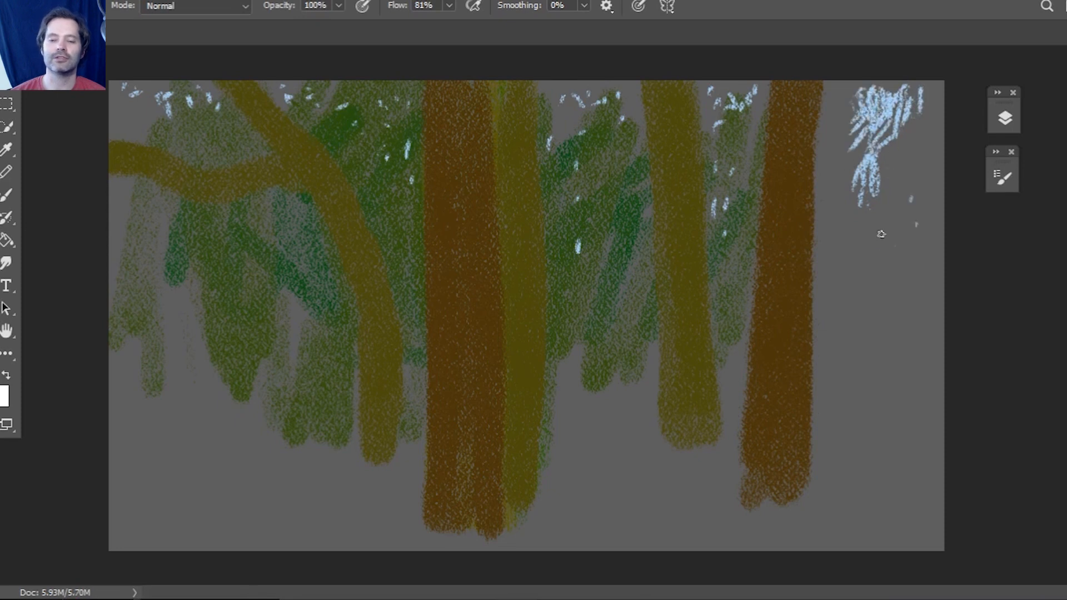
{"action": "mouse_move", "coordinate": [846, 178]}
{"action": "left_mouse_down"}
{"action": "mouse_move", "coordinate": [845, 101]}
{"action": "mouse_move", "coordinate": [843, 134]}
{"action": "left_mouse_up"}
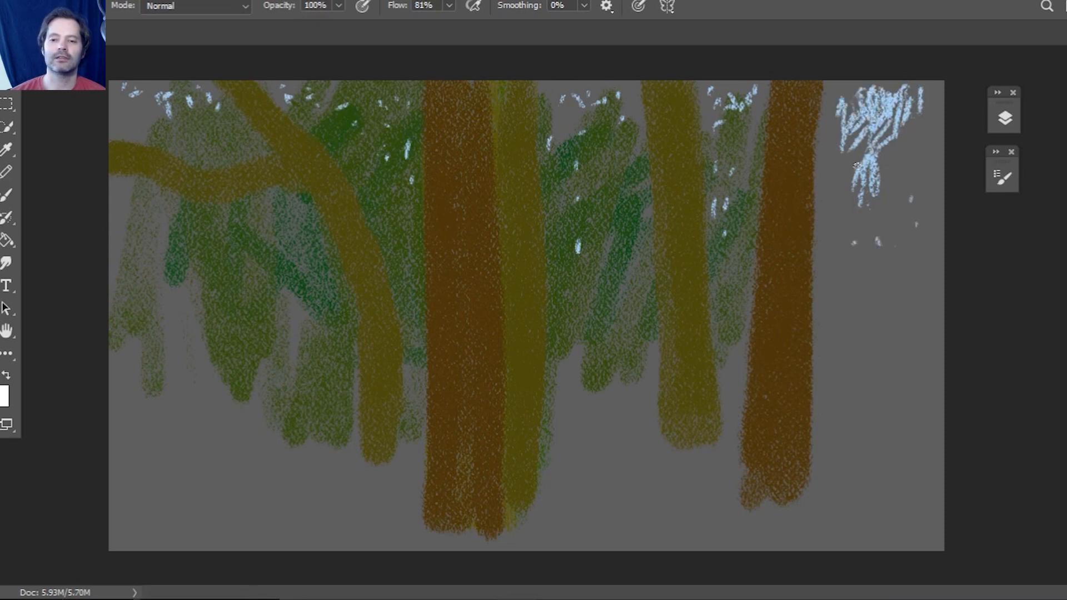
{"action": "left_click_drag", "start_coordinate": [897, 90], "coordinate": [839, 92]}
Step: Add a few more light-blue spots to the foliage gaps along the canvas's upper edge
{"action": "mouse_move", "coordinate": [742, 88]}
{"action": "left_mouse_down"}
{"action": "mouse_move", "coordinate": [726, 78]}
{"action": "mouse_move", "coordinate": [744, 86]}
{"action": "left_mouse_up"}
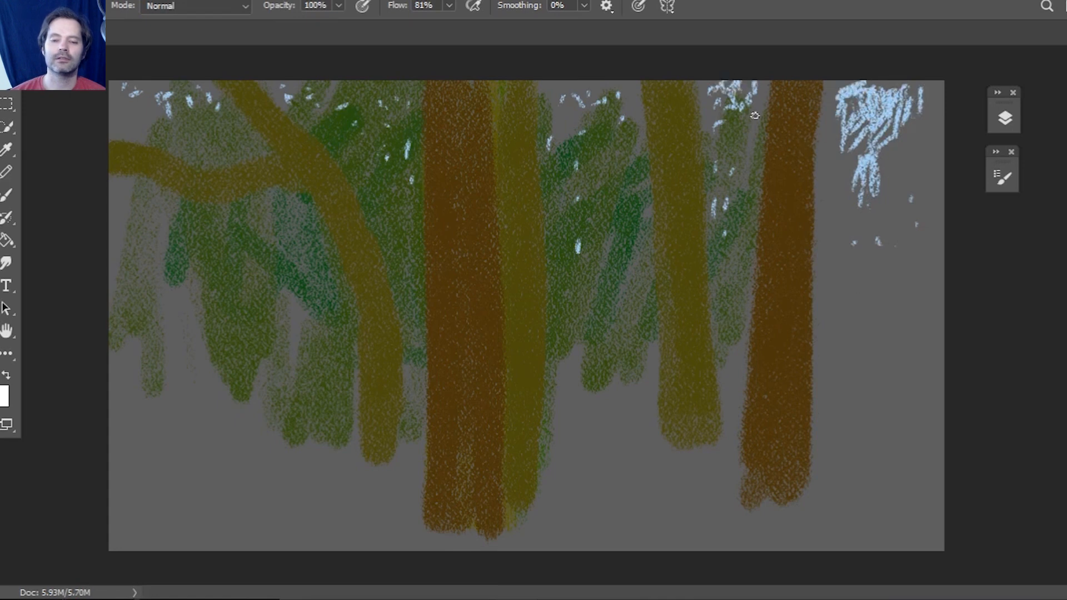
{"action": "left_click_drag", "start_coordinate": [143, 123], "coordinate": [150, 132]}
{"action": "left_click_drag", "start_coordinate": [354, 99], "coordinate": [395, 99]}
{"action": "left_click_drag", "start_coordinate": [569, 105], "coordinate": [568, 120]}
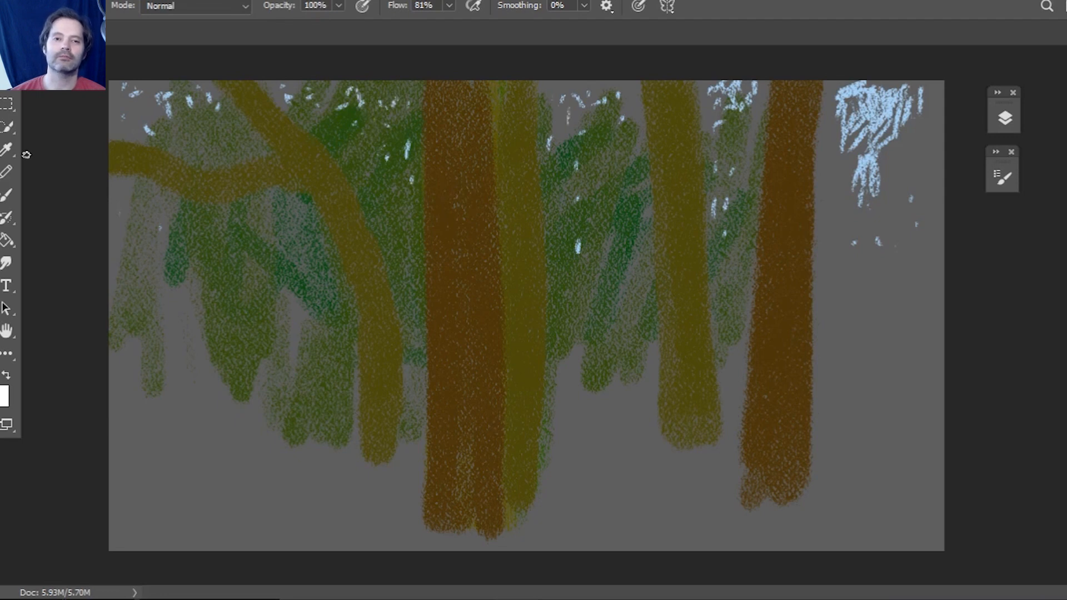
Step: Sample the yellow-brown trunk color and paint a thin forked branch from the central trunk up toward the right yellow trunk
{"action": "left_click", "coordinate": [7, 149]}
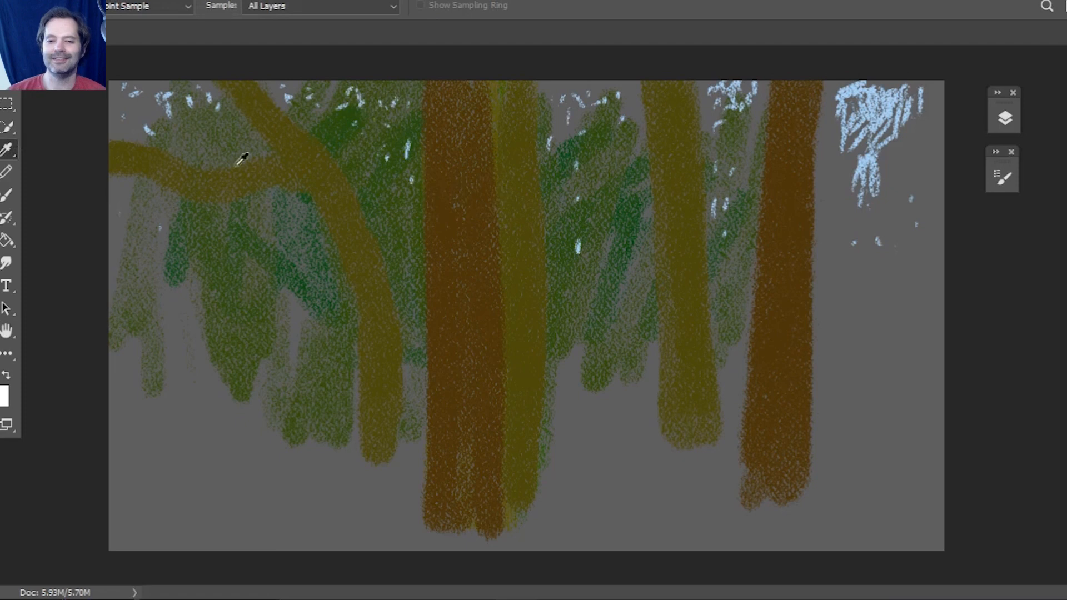
{"action": "key", "text": "b"}
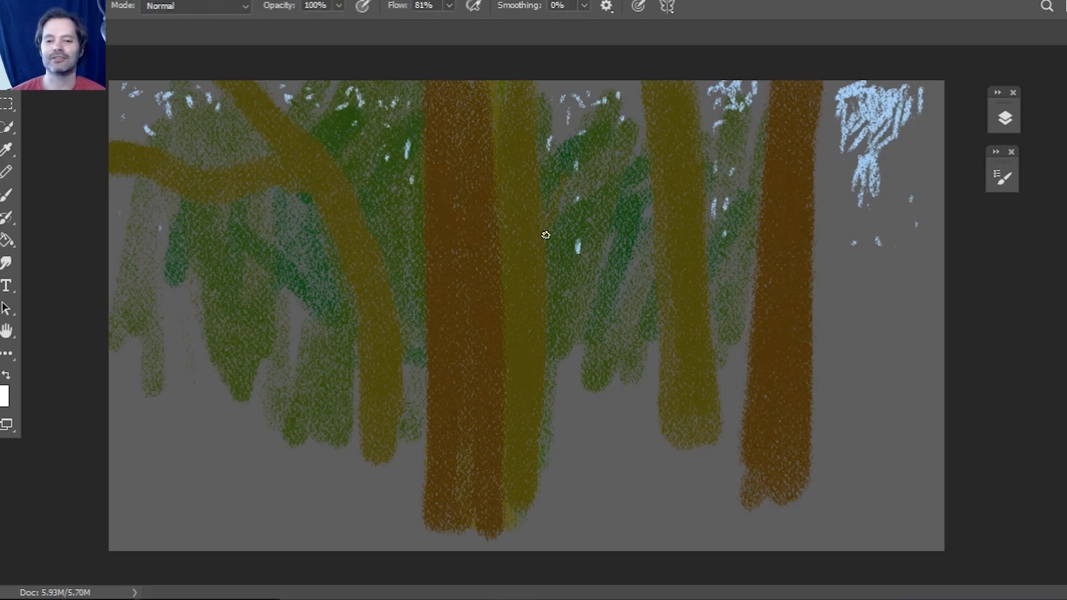
{"action": "left_click_drag", "start_coordinate": [578, 160], "coordinate": [651, 81]}
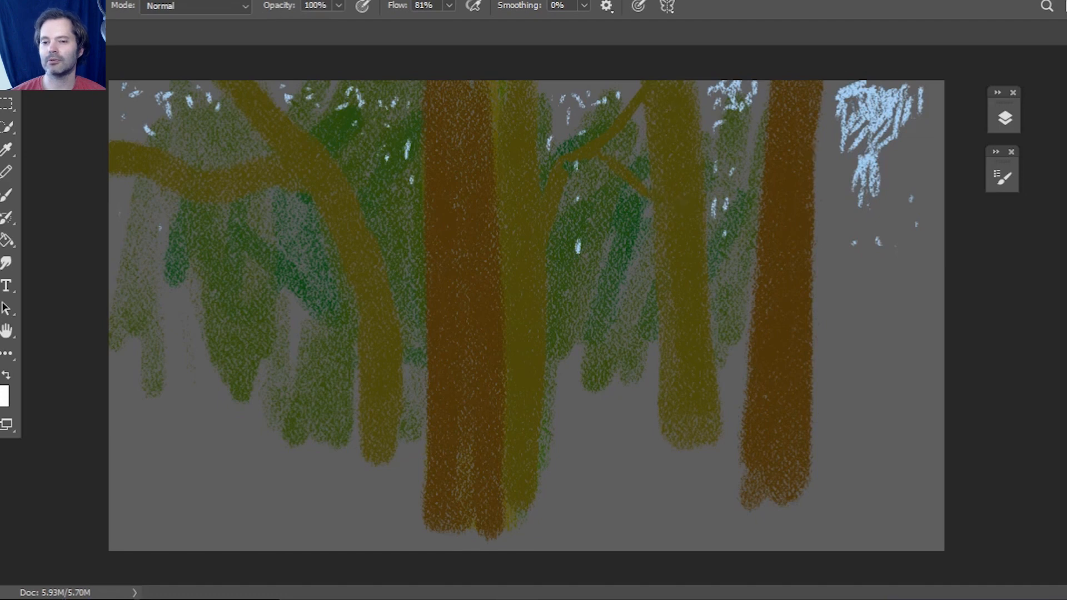
Step: Set the foreground color to dark olive #303004 and shade along the central trunk's forked branch, extending its lower fork across the yellow trunk
{"action": "left_click", "coordinate": [5, 395]}
{"action": "left_click_drag", "start_coordinate": [150, 429], "coordinate": [159, 450]}
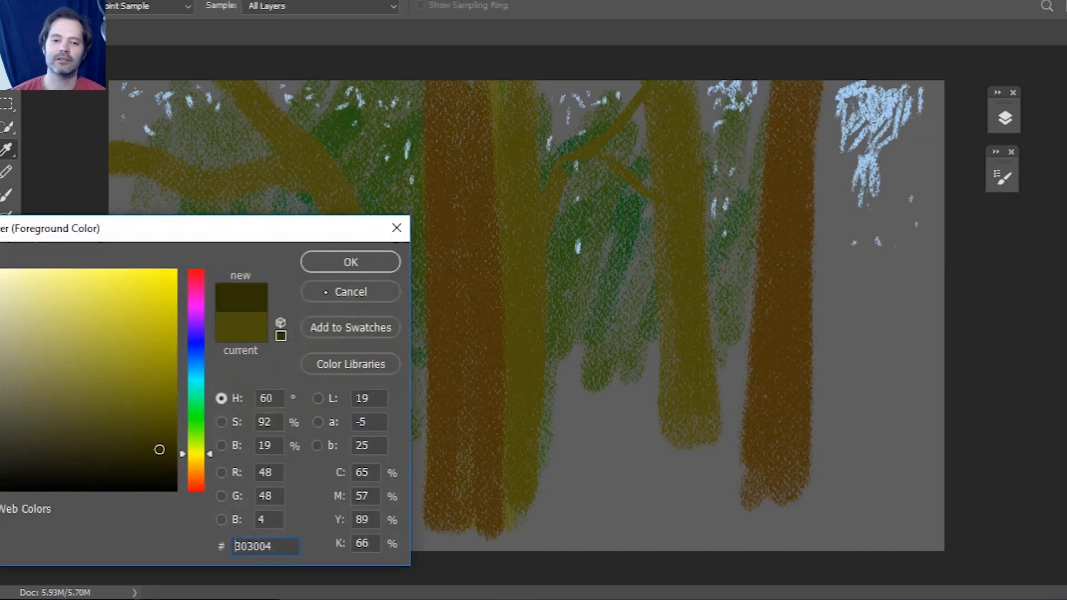
{"action": "key", "text": "Return"}
{"action": "key", "text": "b"}
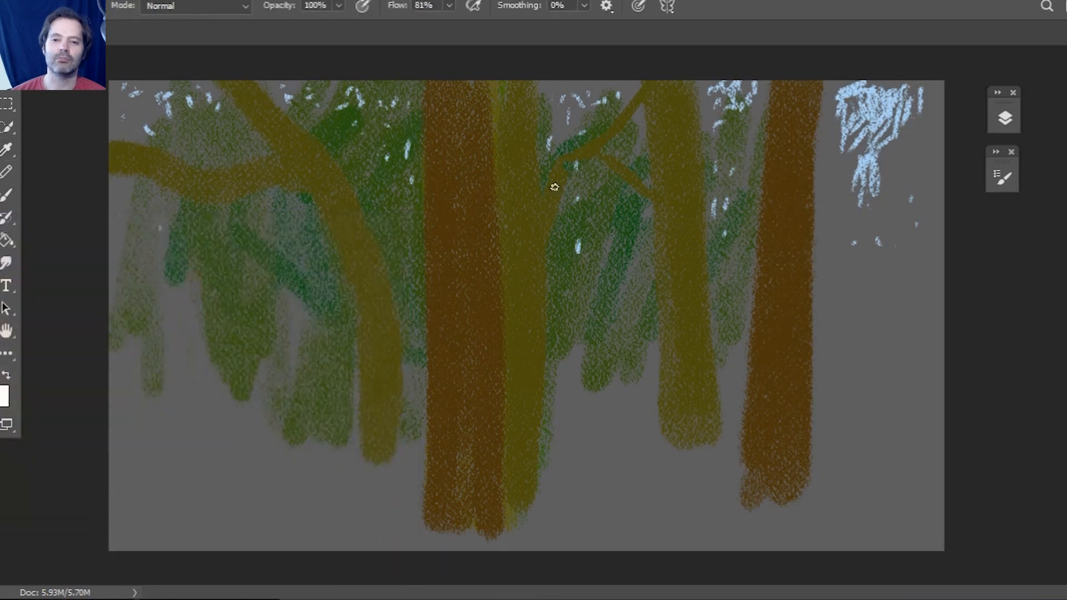
{"action": "mouse_move", "coordinate": [646, 183]}
{"action": "left_mouse_down"}
{"action": "mouse_move", "coordinate": [668, 196]}
{"action": "mouse_move", "coordinate": [635, 173]}
{"action": "mouse_move", "coordinate": [691, 200]}
{"action": "left_mouse_up"}
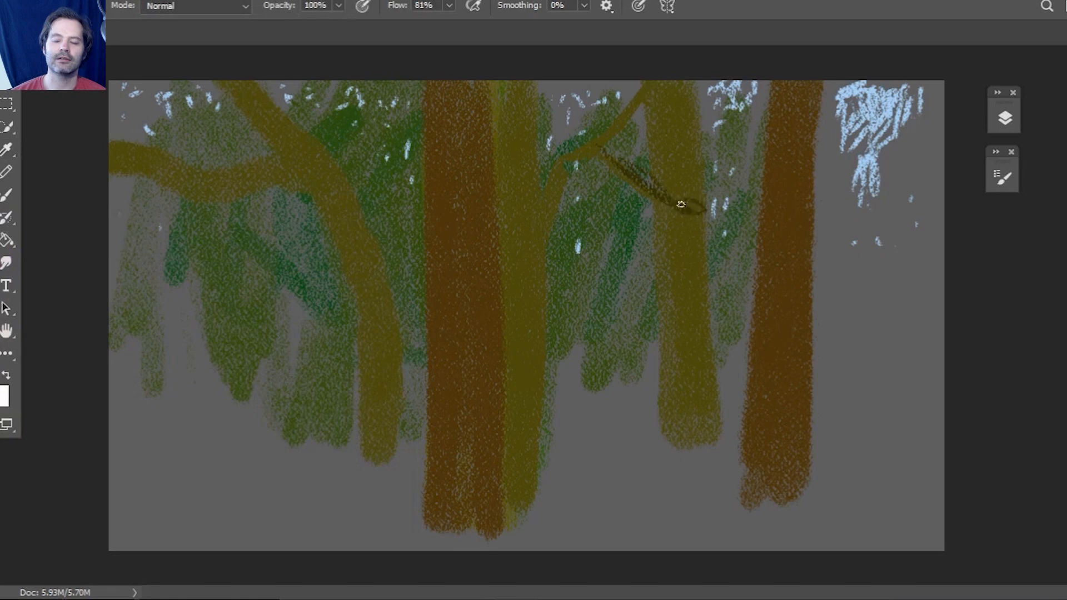
{"action": "mouse_move", "coordinate": [589, 160]}
{"action": "left_mouse_down"}
{"action": "mouse_move", "coordinate": [641, 120]}
{"action": "mouse_move", "coordinate": [641, 105]}
{"action": "mouse_move", "coordinate": [624, 121]}
{"action": "mouse_move", "coordinate": [646, 97]}
{"action": "left_mouse_up"}
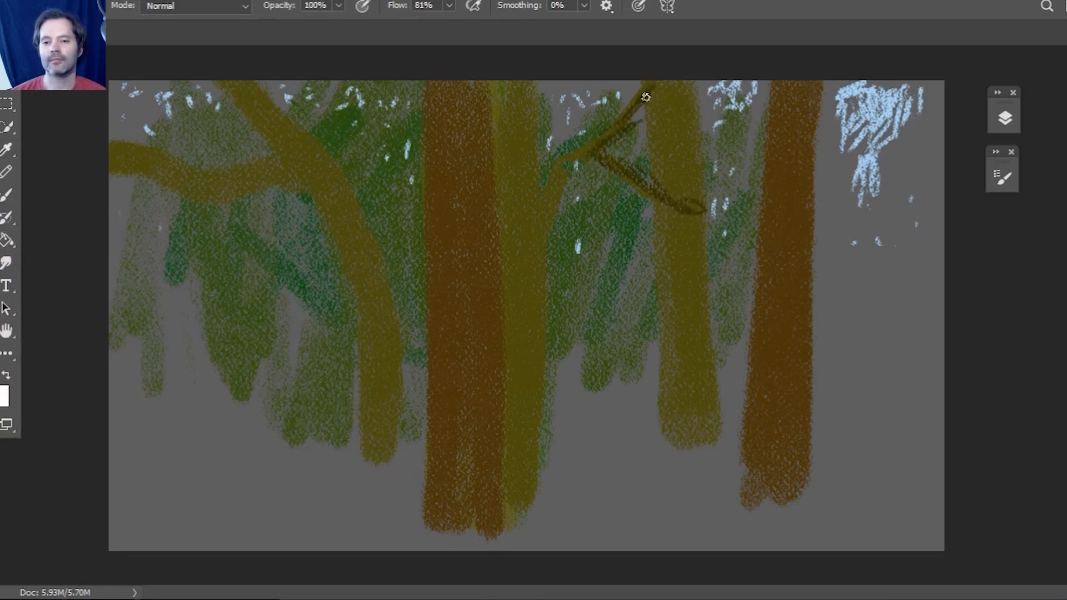
{"action": "left_click_drag", "start_coordinate": [572, 165], "coordinate": [560, 176]}
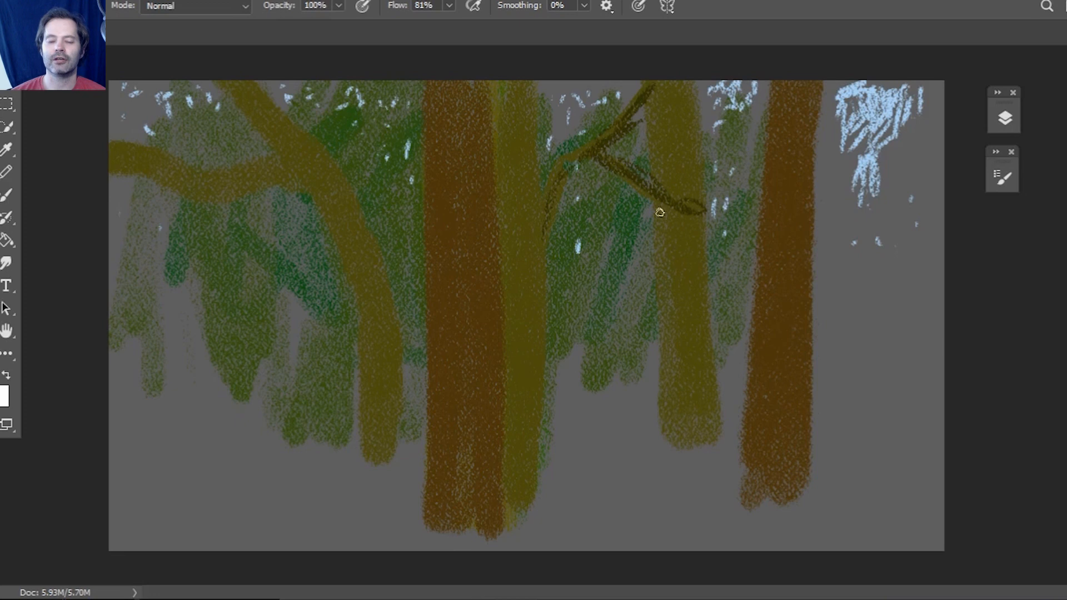
Step: Paint thin dark twigs from the forked branch toward the far-right trunk and add dark bark lines down the central trunk's yellow side
{"action": "mouse_move", "coordinate": [657, 195]}
{"action": "left_mouse_down"}
{"action": "mouse_move", "coordinate": [696, 263]}
{"action": "mouse_move", "coordinate": [667, 186]}
{"action": "left_mouse_up"}
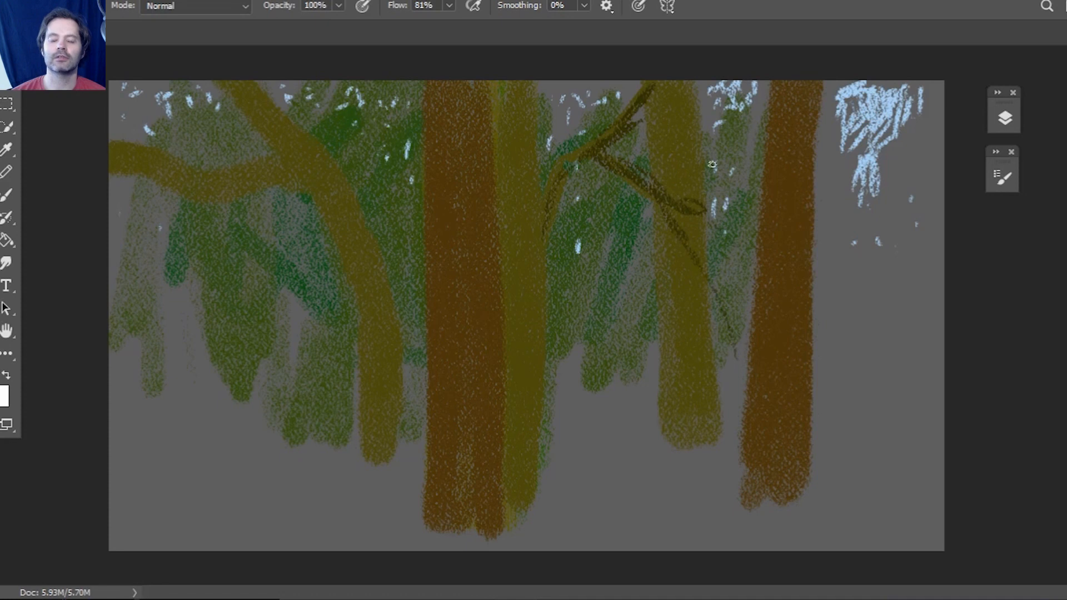
{"action": "mouse_move", "coordinate": [670, 193]}
{"action": "left_mouse_down"}
{"action": "mouse_move", "coordinate": [749, 175]}
{"action": "mouse_move", "coordinate": [764, 151]}
{"action": "left_mouse_up"}
{"action": "mouse_move", "coordinate": [632, 128]}
{"action": "left_mouse_down"}
{"action": "mouse_move", "coordinate": [758, 122]}
{"action": "mouse_move", "coordinate": [614, 134]}
{"action": "left_mouse_up"}
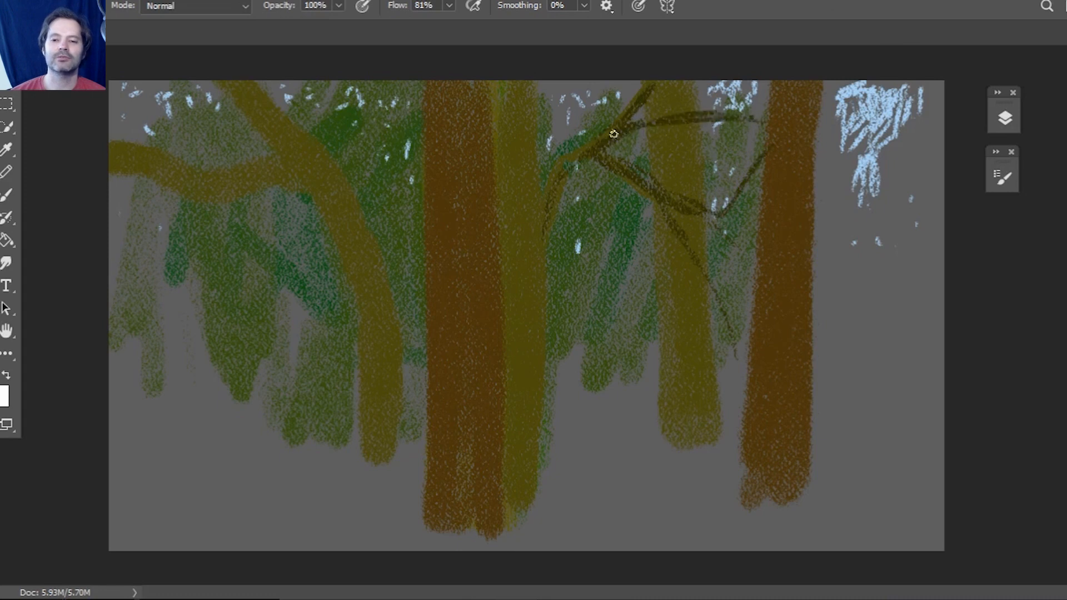
{"action": "left_click_drag", "start_coordinate": [681, 112], "coordinate": [720, 84]}
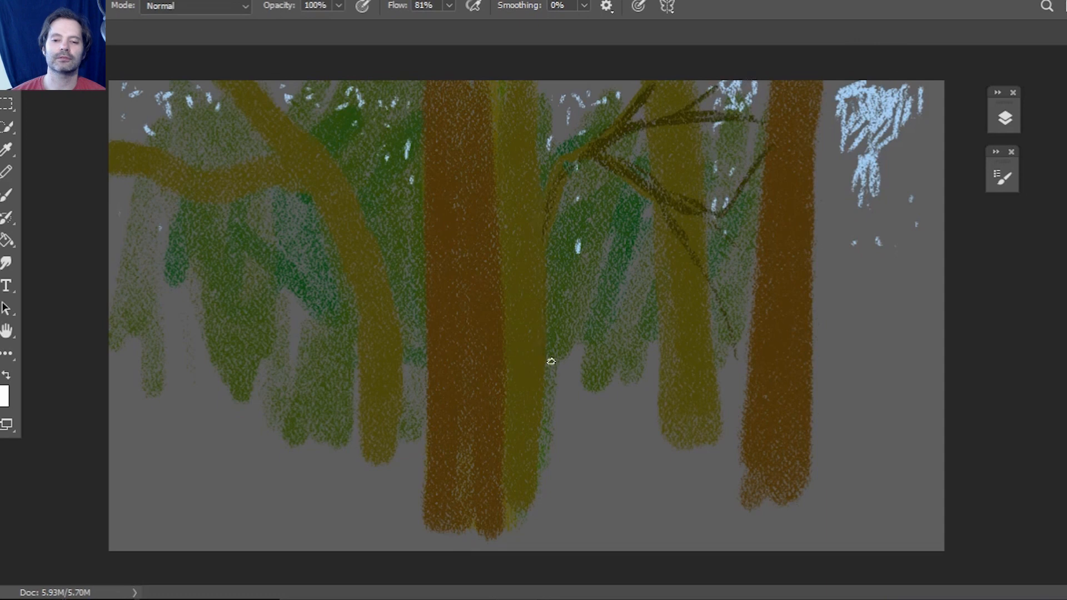
{"action": "left_click_drag", "start_coordinate": [538, 335], "coordinate": [544, 506]}
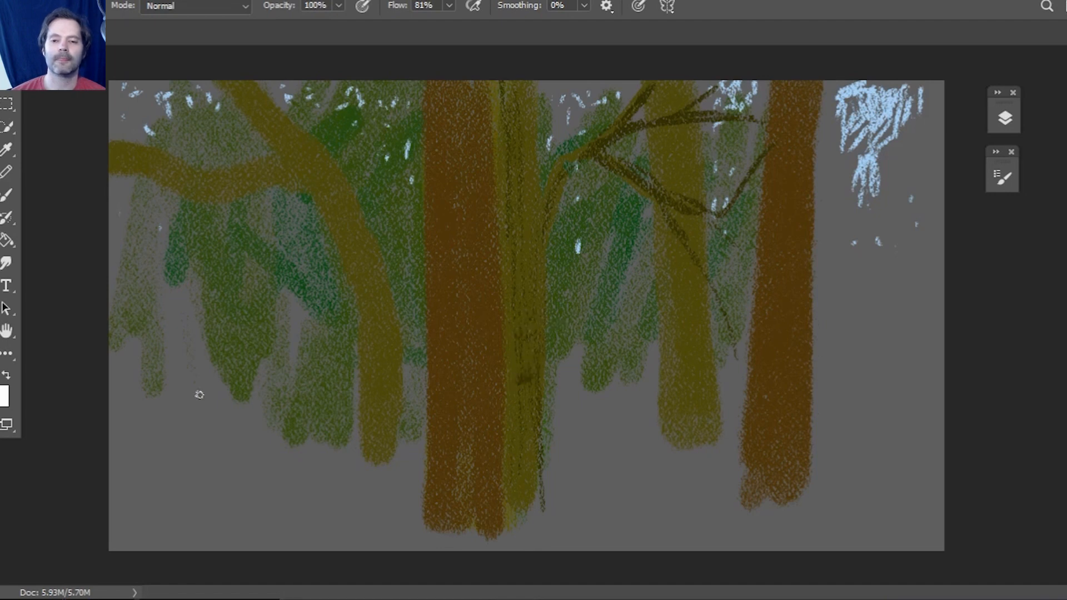
Step: Set the foreground color to #3a3a03 and shade down the curved left trunk and along the underside of its side branch
{"action": "left_click", "coordinate": [1, 390]}
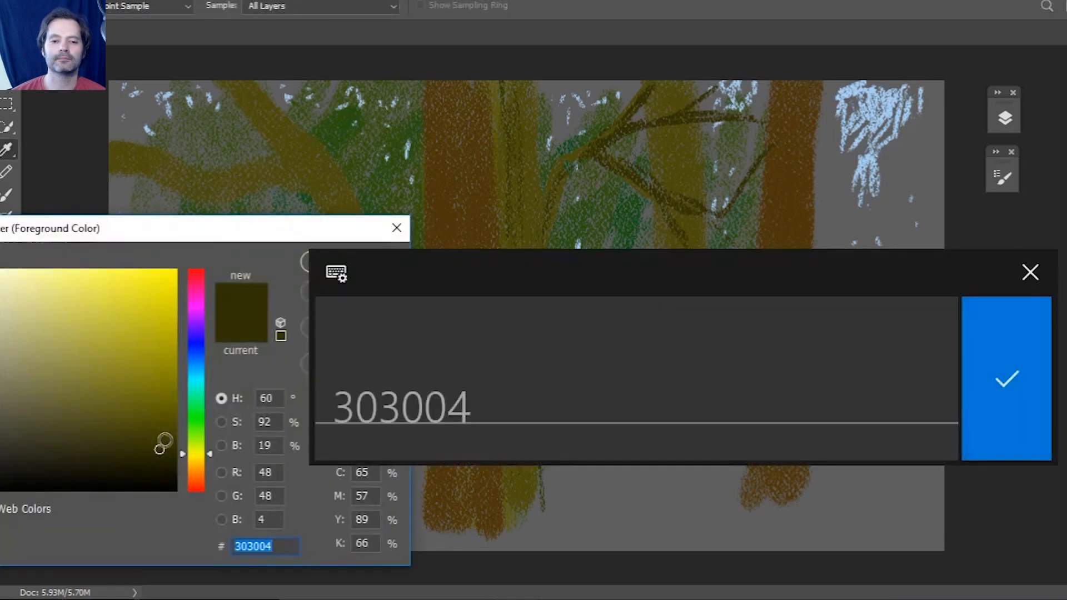
{"action": "left_click", "coordinate": [166, 441]}
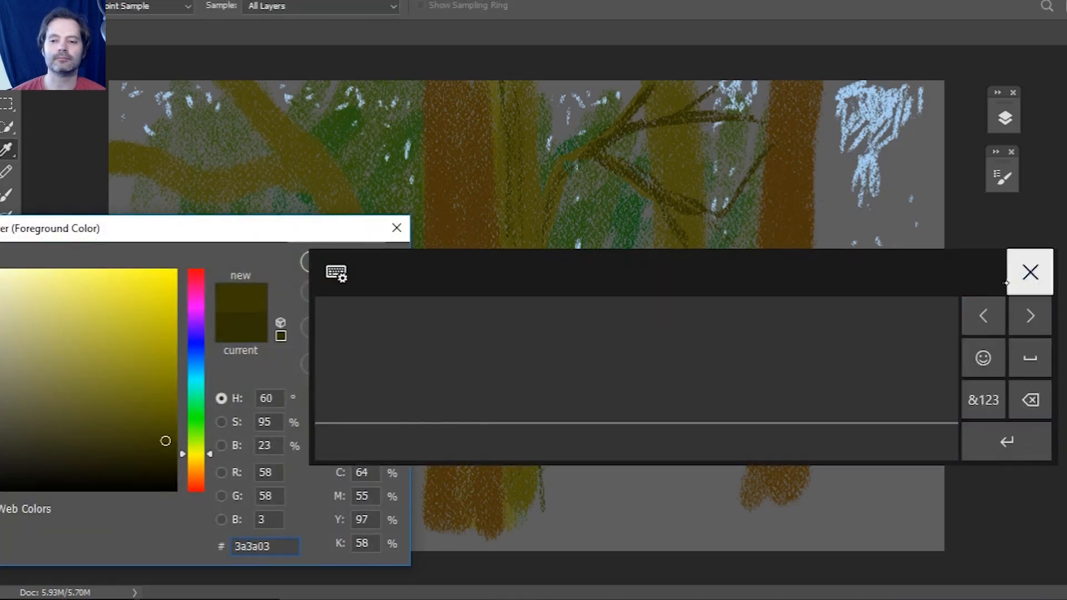
{"action": "left_click", "coordinate": [1030, 271]}
{"action": "left_click", "coordinate": [360, 258]}
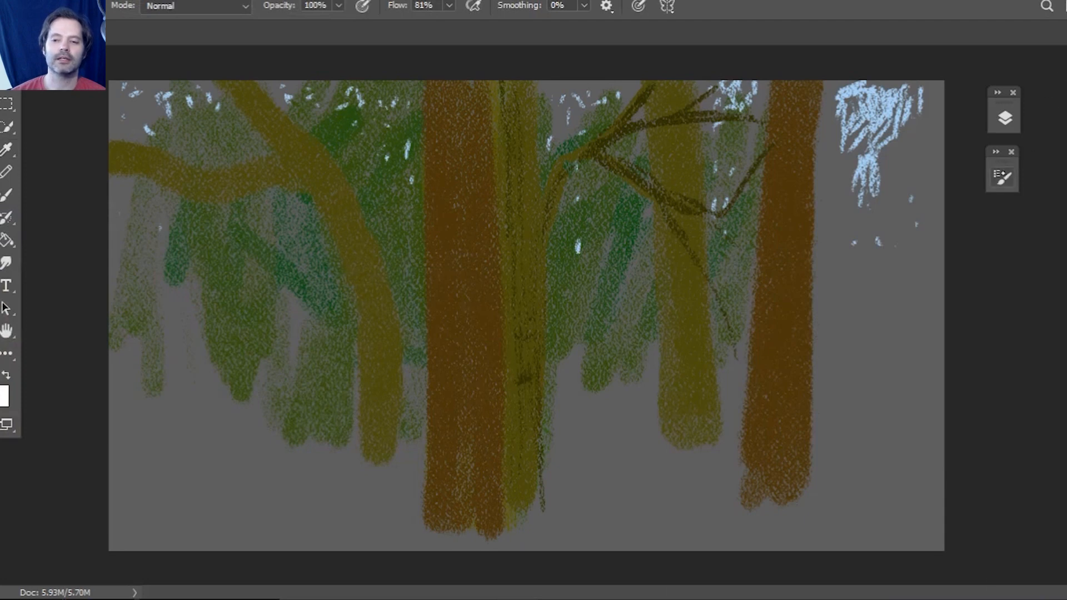
{"action": "left_click", "coordinate": [1003, 177]}
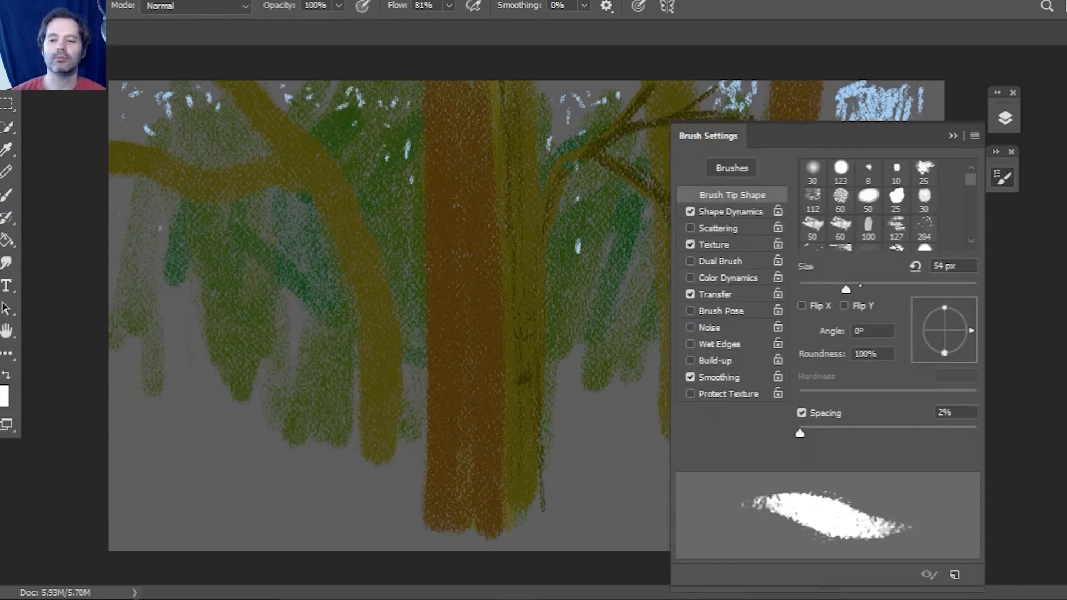
{"action": "left_click", "coordinate": [953, 136]}
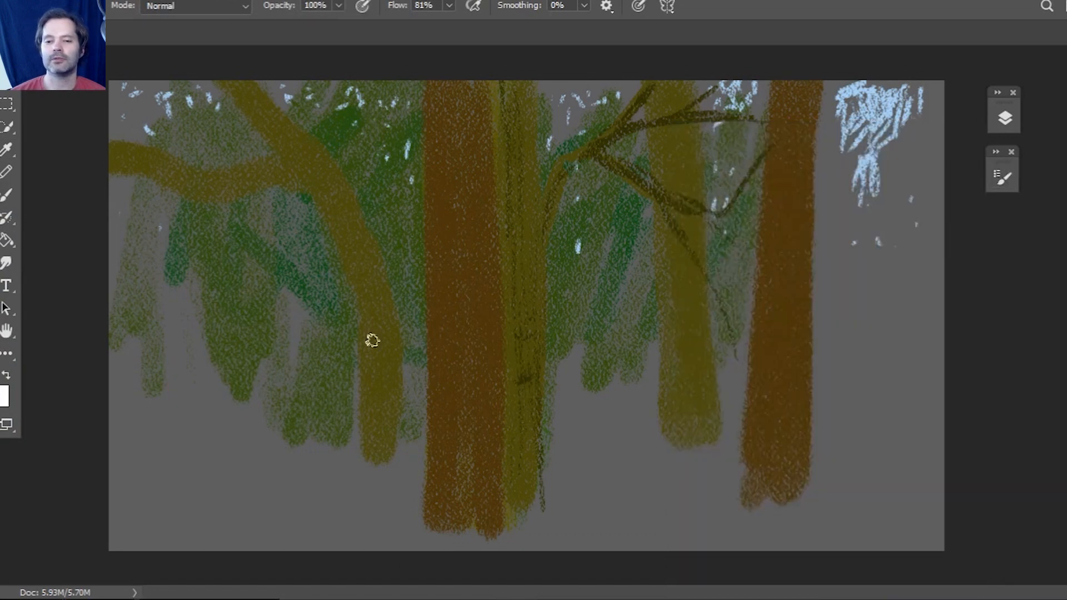
{"action": "mouse_move", "coordinate": [345, 228]}
{"action": "left_mouse_down"}
{"action": "mouse_move", "coordinate": [380, 383]}
{"action": "mouse_move", "coordinate": [369, 309]}
{"action": "mouse_move", "coordinate": [364, 436]}
{"action": "mouse_move", "coordinate": [376, 362]}
{"action": "mouse_move", "coordinate": [399, 415]}
{"action": "mouse_move", "coordinate": [376, 285]}
{"action": "mouse_move", "coordinate": [317, 188]}
{"action": "mouse_move", "coordinate": [352, 229]}
{"action": "mouse_move", "coordinate": [295, 164]}
{"action": "left_mouse_up"}
{"action": "mouse_move", "coordinate": [200, 194]}
{"action": "left_mouse_down"}
{"action": "mouse_move", "coordinate": [245, 185]}
{"action": "mouse_move", "coordinate": [116, 173]}
{"action": "left_mouse_up"}
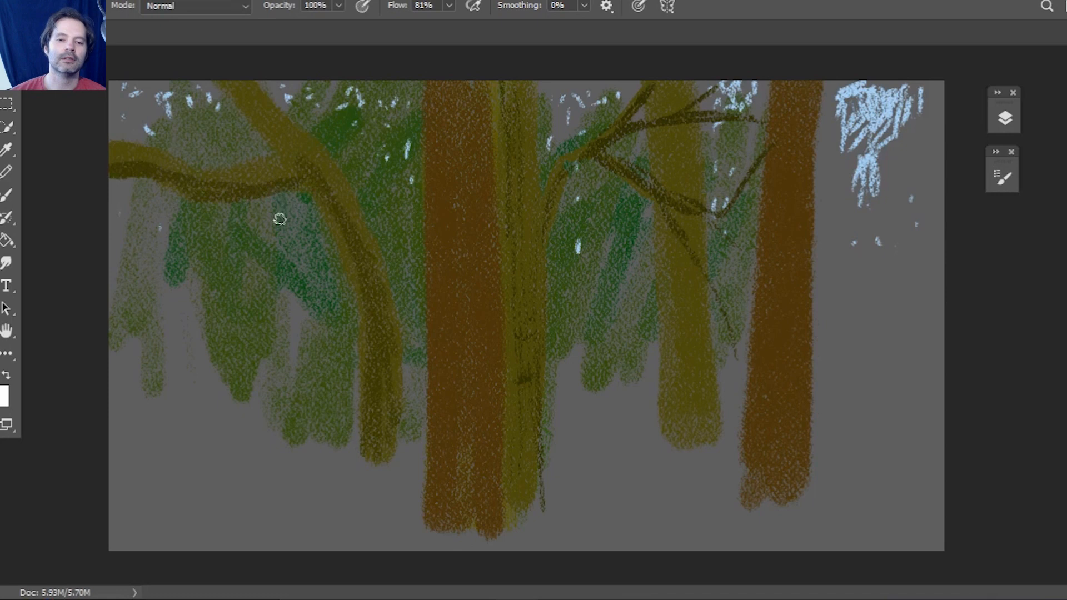
Step: Paint thin dark-olive branches and twigs left of the curved trunk, both below and above its side branch
{"action": "mouse_move", "coordinate": [267, 204]}
{"action": "left_mouse_down"}
{"action": "mouse_move", "coordinate": [274, 219]}
{"action": "mouse_move", "coordinate": [325, 222]}
{"action": "left_mouse_up"}
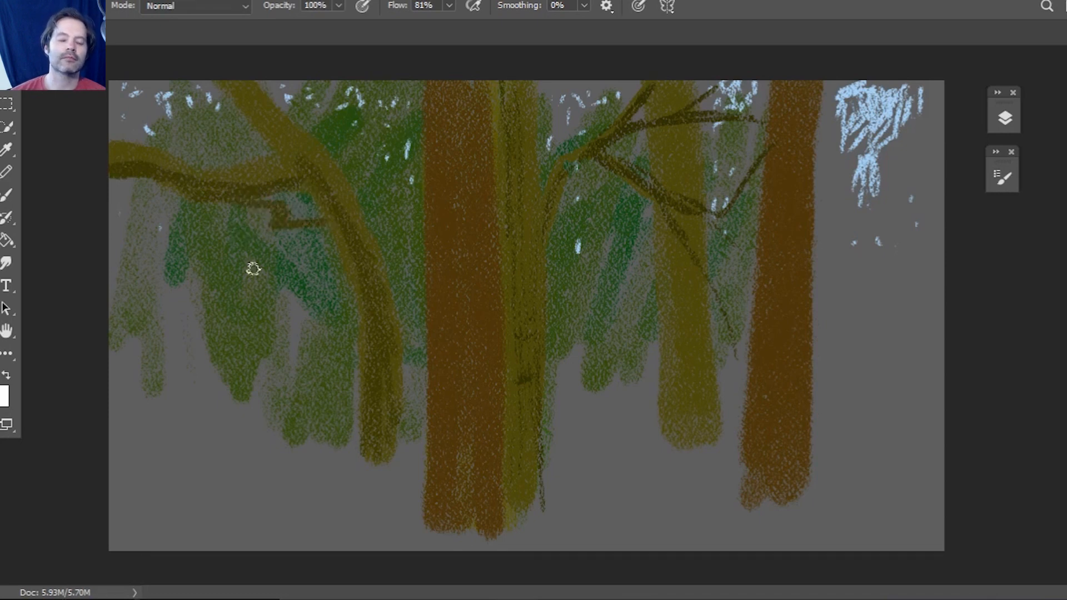
{"action": "mouse_move", "coordinate": [261, 261]}
{"action": "left_mouse_down"}
{"action": "mouse_move", "coordinate": [188, 281]}
{"action": "mouse_move", "coordinate": [134, 262]}
{"action": "left_mouse_up"}
{"action": "left_click_drag", "start_coordinate": [225, 241], "coordinate": [140, 240]}
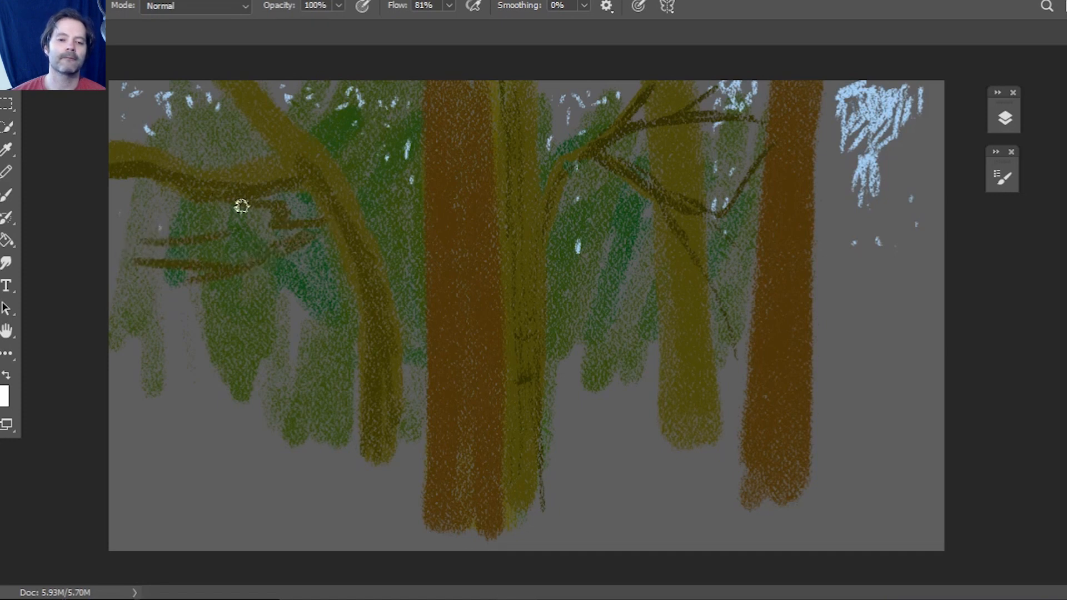
{"action": "left_click_drag", "start_coordinate": [160, 269], "coordinate": [112, 299]}
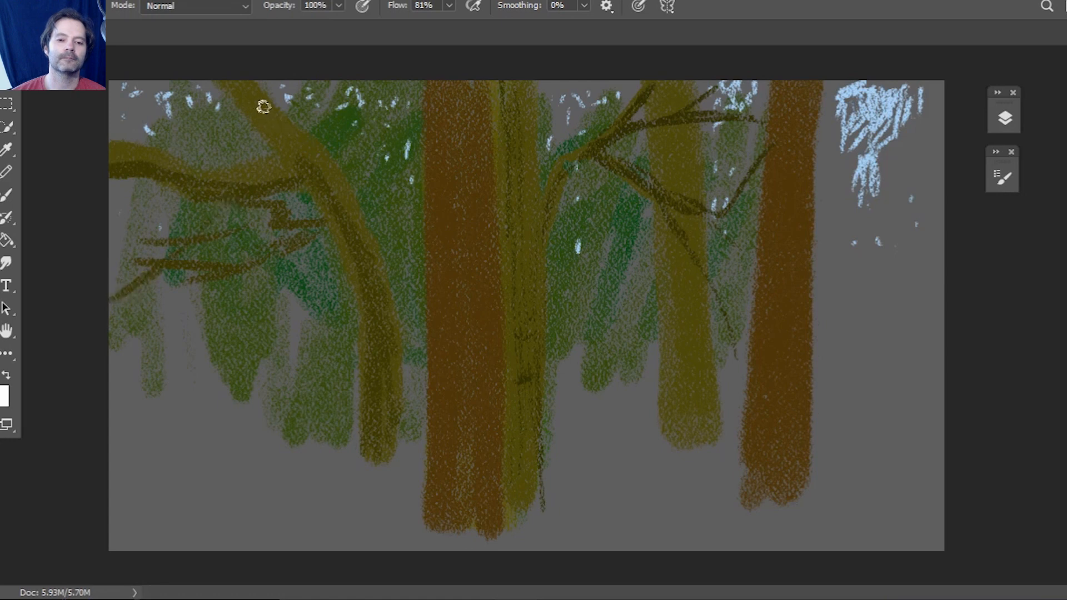
{"action": "left_click_drag", "start_coordinate": [244, 158], "coordinate": [178, 103]}
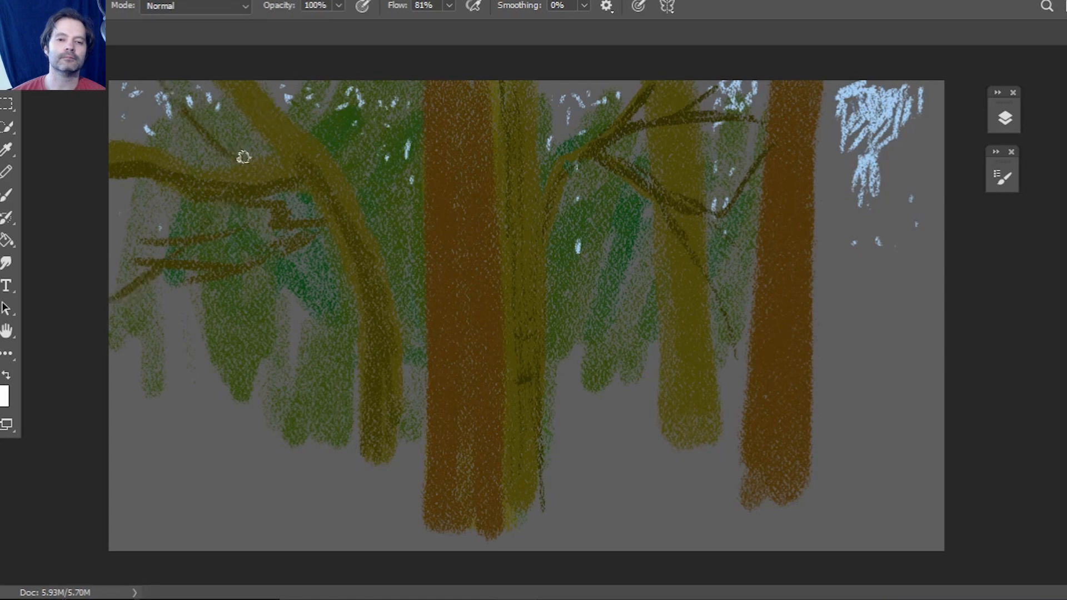
{"action": "left_click_drag", "start_coordinate": [233, 150], "coordinate": [83, 112]}
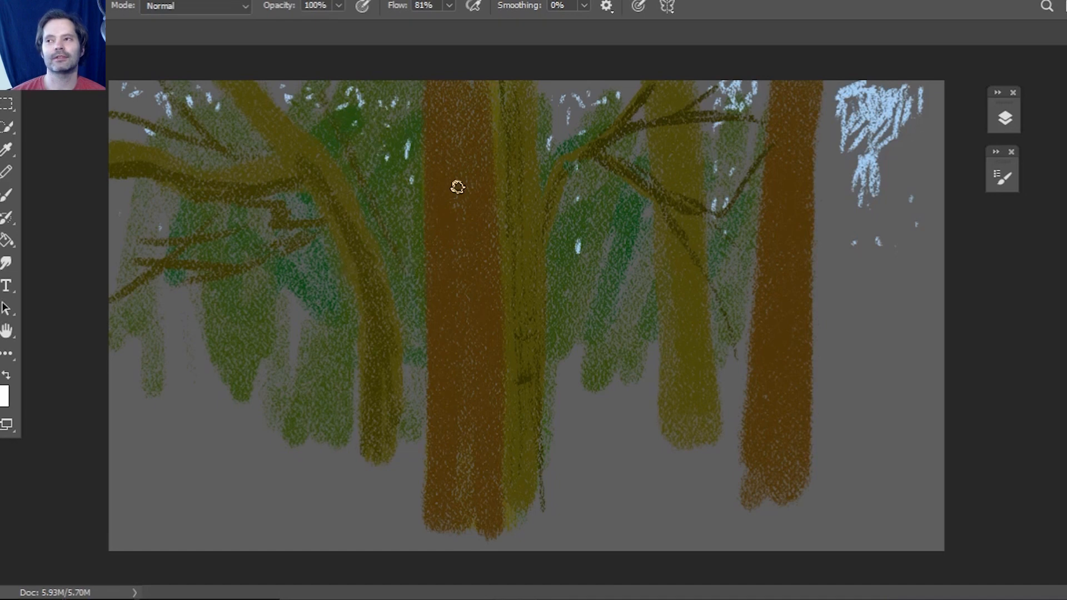
Step: Paint a long diagonal branch from the central trunk down-left across the curved trunk, with twigs reaching toward the canvas's left edge
{"action": "mouse_move", "coordinate": [400, 250]}
{"action": "left_mouse_down"}
{"action": "mouse_move", "coordinate": [274, 309]}
{"action": "mouse_move", "coordinate": [422, 231]}
{"action": "left_mouse_up"}
{"action": "mouse_move", "coordinate": [273, 307]}
{"action": "left_mouse_down"}
{"action": "mouse_move", "coordinate": [290, 299]}
{"action": "mouse_move", "coordinate": [140, 401]}
{"action": "left_mouse_up"}
{"action": "mouse_move", "coordinate": [286, 298]}
{"action": "left_mouse_down"}
{"action": "mouse_move", "coordinate": [198, 298]}
{"action": "mouse_move", "coordinate": [109, 246]}
{"action": "left_mouse_up"}
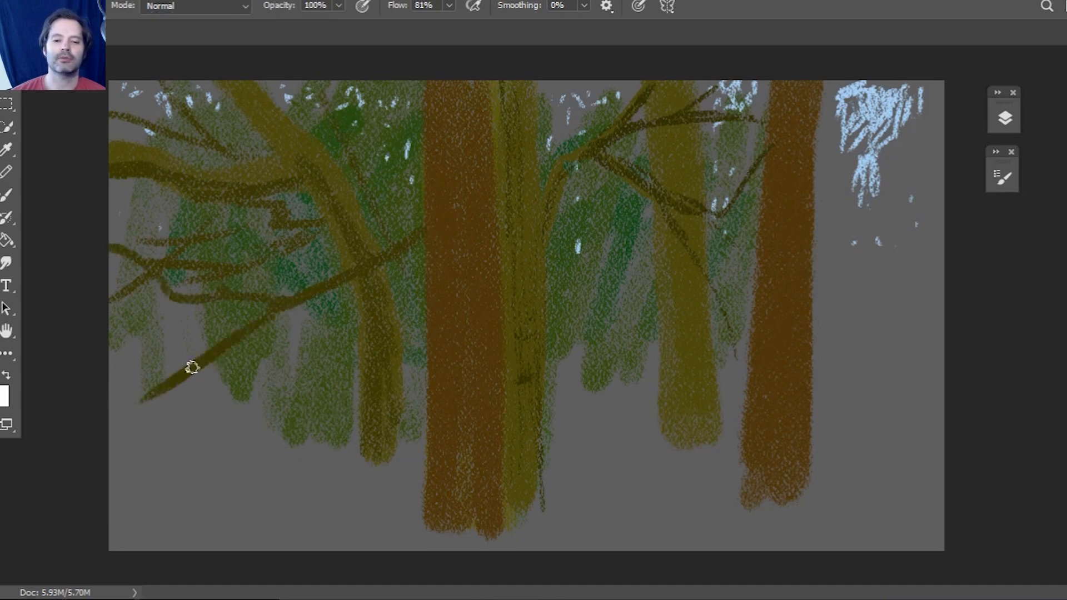
{"action": "left_click_drag", "start_coordinate": [196, 315], "coordinate": [111, 304]}
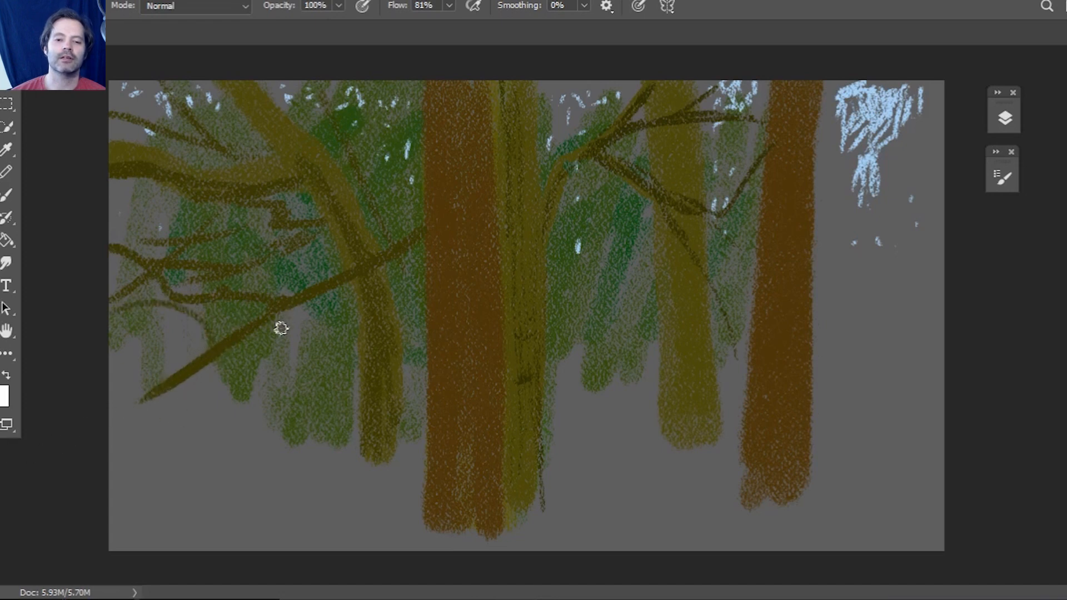
{"action": "left_click_drag", "start_coordinate": [224, 362], "coordinate": [226, 352]}
{"action": "mouse_move", "coordinate": [160, 362]}
{"action": "left_mouse_down"}
{"action": "mouse_move", "coordinate": [186, 365]}
{"action": "mouse_move", "coordinate": [123, 388]}
{"action": "left_mouse_up"}
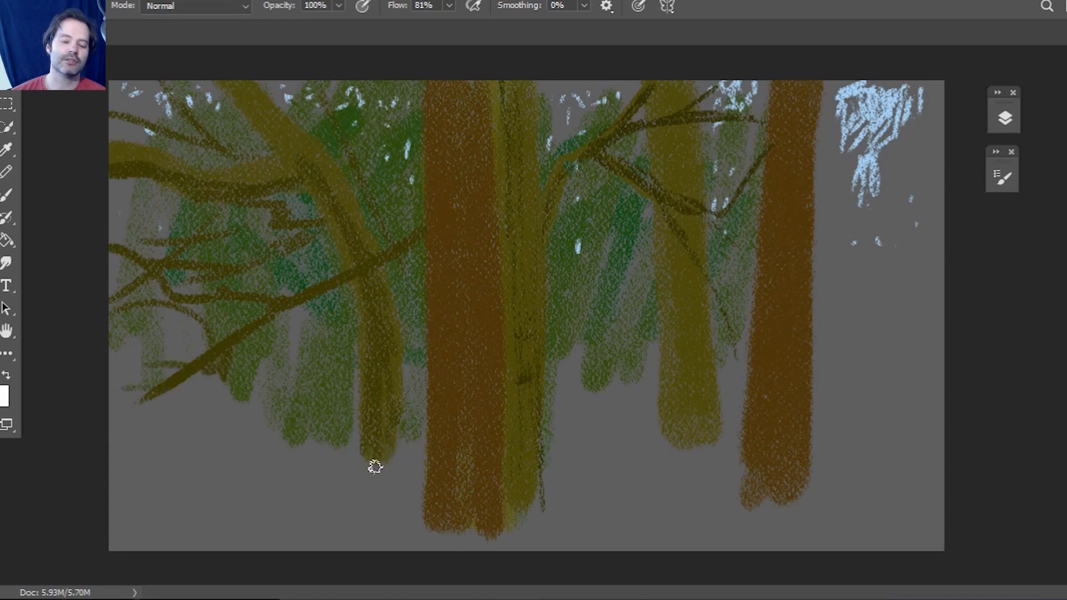
Step: Set the foreground color to a dark, saturated green
{"action": "left_click", "coordinate": [1, 389]}
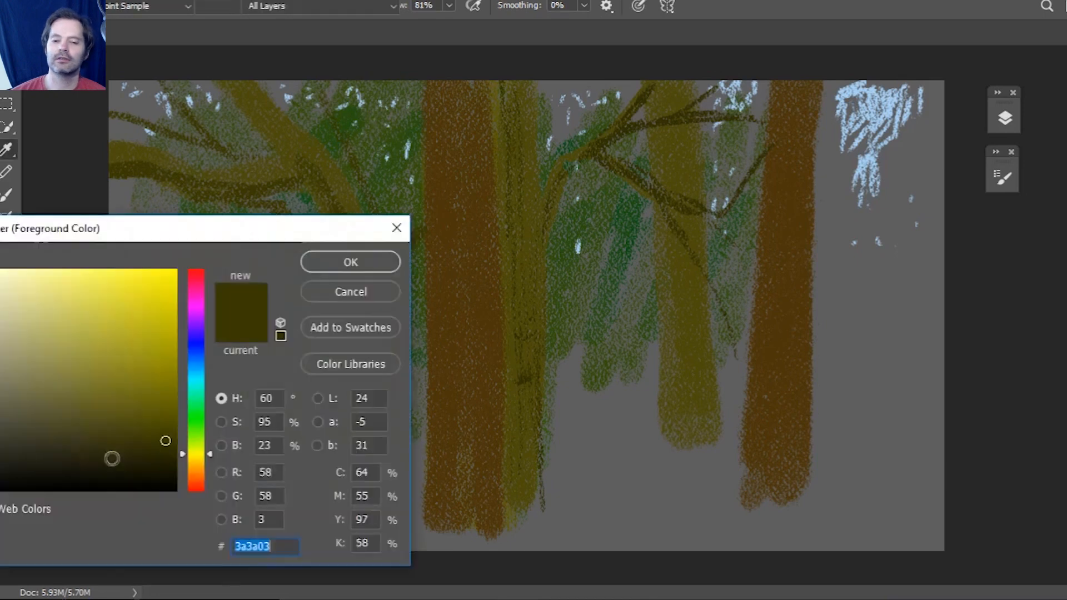
{"action": "left_click", "coordinate": [196, 416]}
{"action": "left_click", "coordinate": [165, 437]}
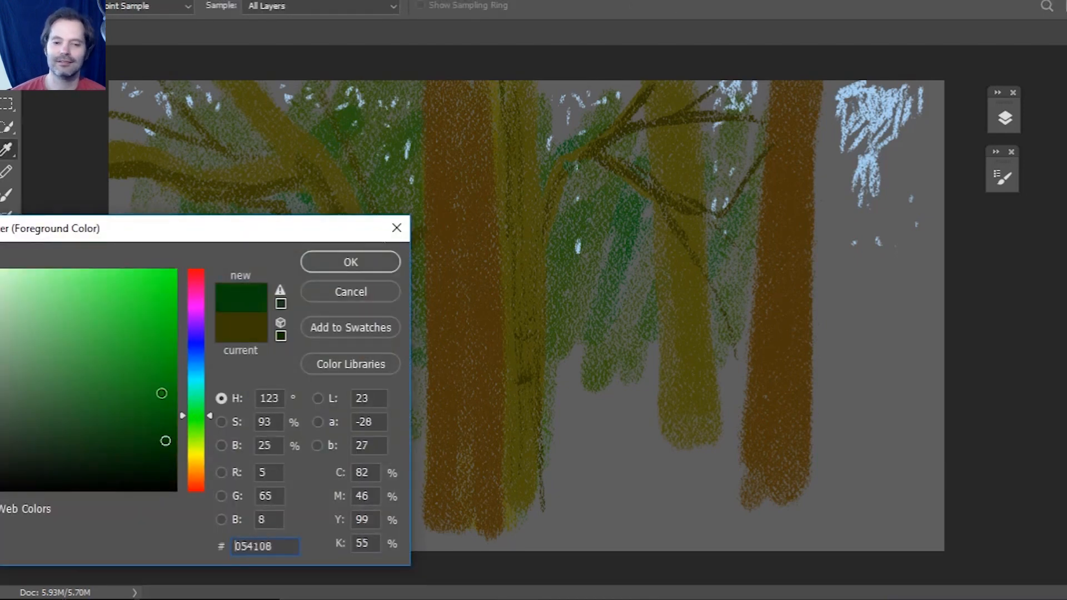
{"action": "left_click", "coordinate": [139, 410]}
{"action": "left_click", "coordinate": [369, 265]}
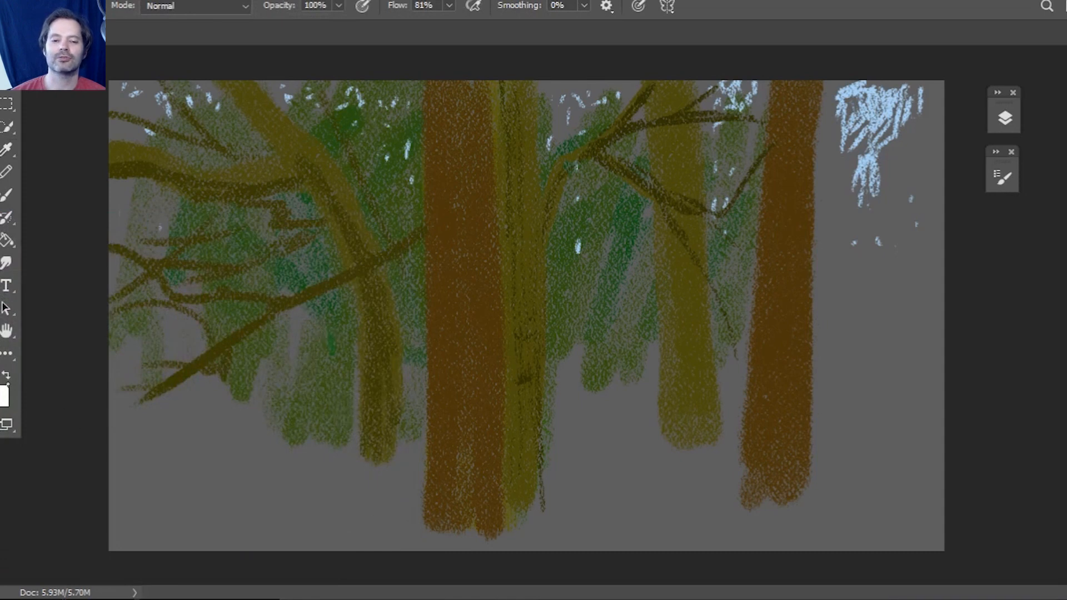
Step: Set the foreground color to #296a0a and dab leaves around the left side branch and across the upper foliage up to the central trunk
{"action": "left_click", "coordinate": [1, 389]}
{"action": "left_click_drag", "start_coordinate": [210, 415], "coordinate": [209, 429]}
{"action": "left_click", "coordinate": [160, 396]}
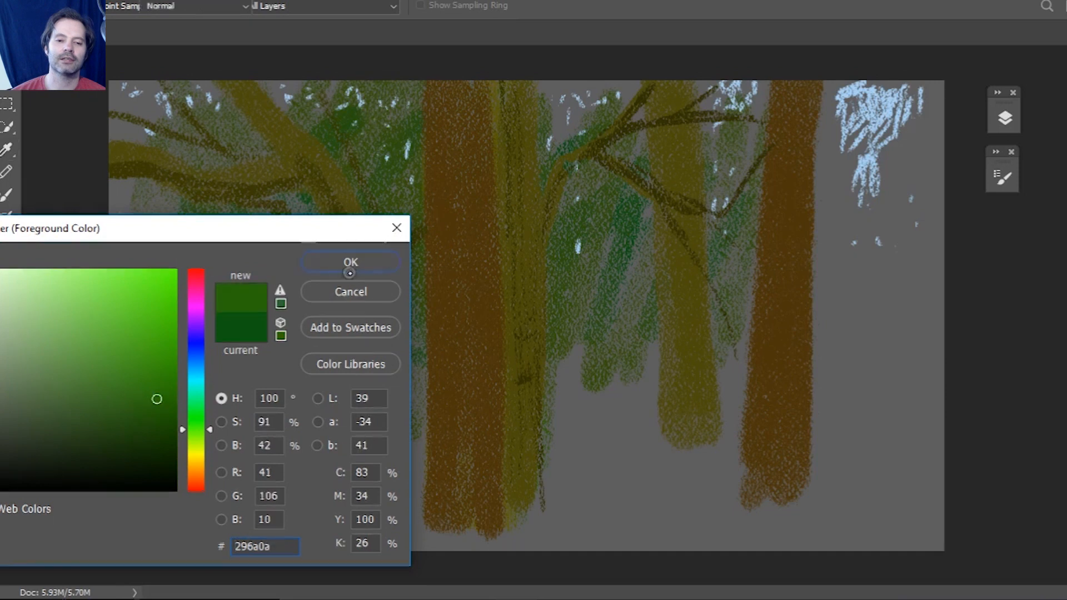
{"action": "left_click", "coordinate": [350, 262]}
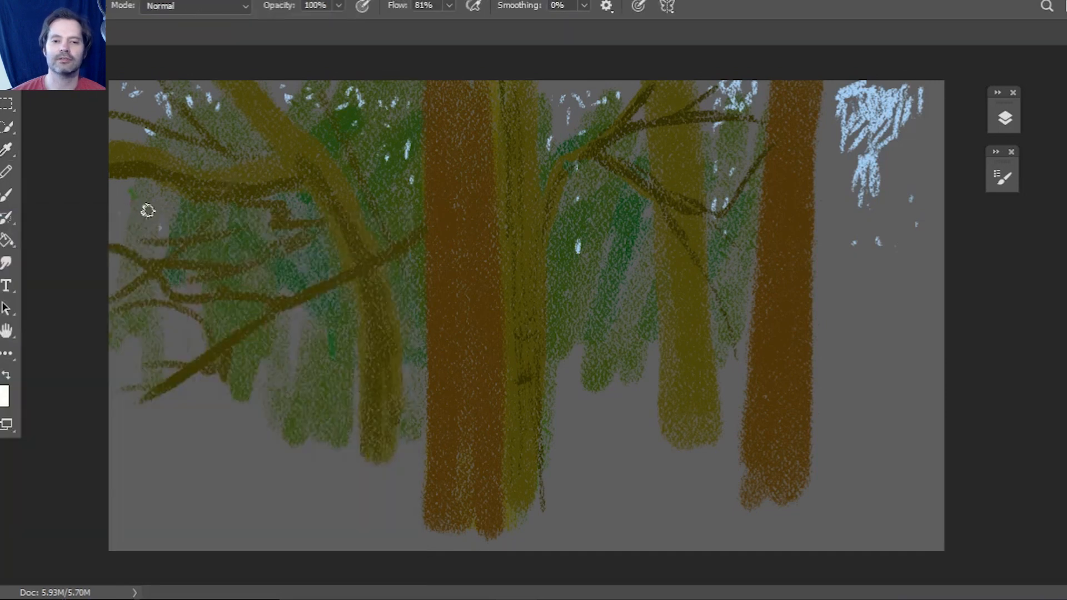
{"action": "mouse_move", "coordinate": [165, 211]}
{"action": "left_mouse_down"}
{"action": "mouse_move", "coordinate": [170, 228]}
{"action": "mouse_move", "coordinate": [189, 225]}
{"action": "left_mouse_up"}
{"action": "left_click", "coordinate": [246, 210]}
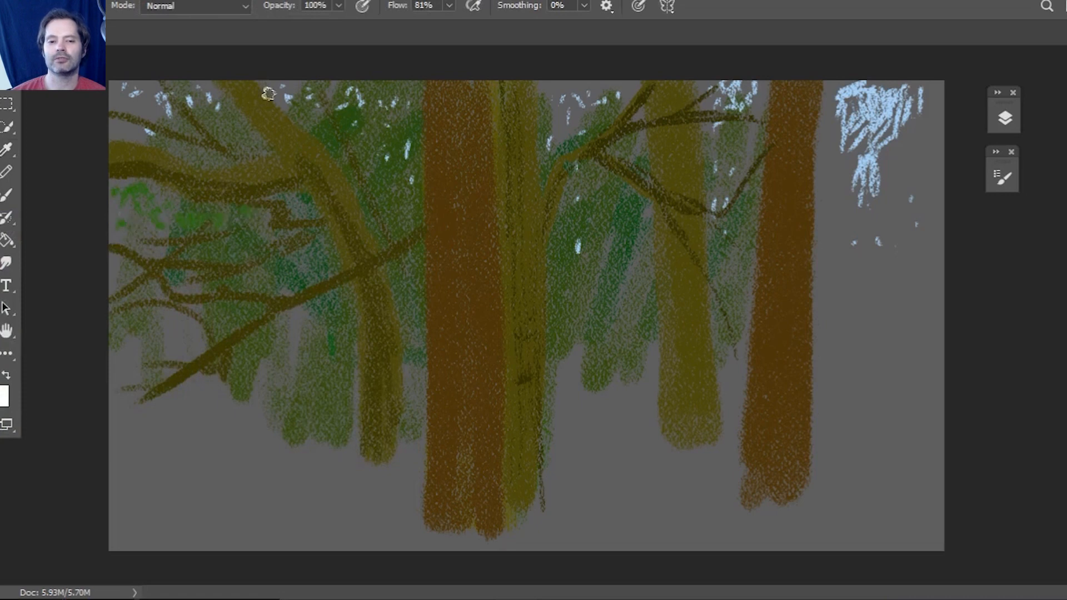
{"action": "mouse_move", "coordinate": [191, 139]}
{"action": "left_mouse_down"}
{"action": "mouse_move", "coordinate": [171, 150]}
{"action": "mouse_move", "coordinate": [121, 130]}
{"action": "mouse_move", "coordinate": [144, 133]}
{"action": "mouse_move", "coordinate": [131, 101]}
{"action": "mouse_move", "coordinate": [149, 106]}
{"action": "mouse_move", "coordinate": [149, 84]}
{"action": "mouse_move", "coordinate": [143, 100]}
{"action": "mouse_move", "coordinate": [123, 80]}
{"action": "mouse_move", "coordinate": [157, 126]}
{"action": "mouse_move", "coordinate": [188, 123]}
{"action": "mouse_move", "coordinate": [196, 79]}
{"action": "mouse_move", "coordinate": [217, 123]}
{"action": "mouse_move", "coordinate": [208, 98]}
{"action": "mouse_move", "coordinate": [237, 136]}
{"action": "left_mouse_up"}
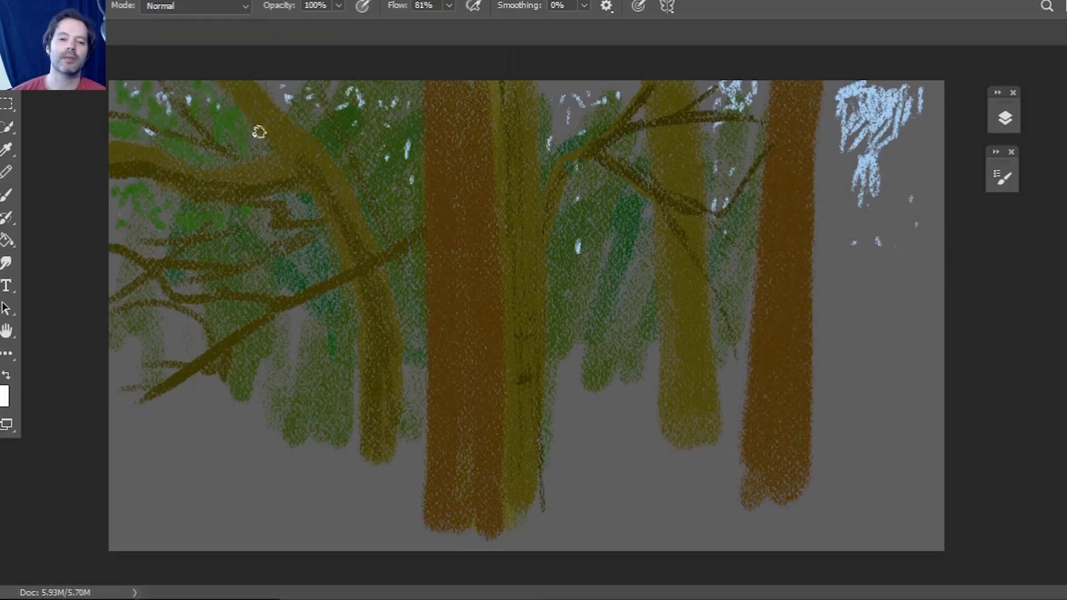
{"action": "mouse_move", "coordinate": [280, 75]}
{"action": "left_mouse_down"}
{"action": "mouse_move", "coordinate": [297, 124]}
{"action": "mouse_move", "coordinate": [299, 109]}
{"action": "mouse_move", "coordinate": [352, 133]}
{"action": "mouse_move", "coordinate": [333, 104]}
{"action": "mouse_move", "coordinate": [350, 116]}
{"action": "left_mouse_up"}
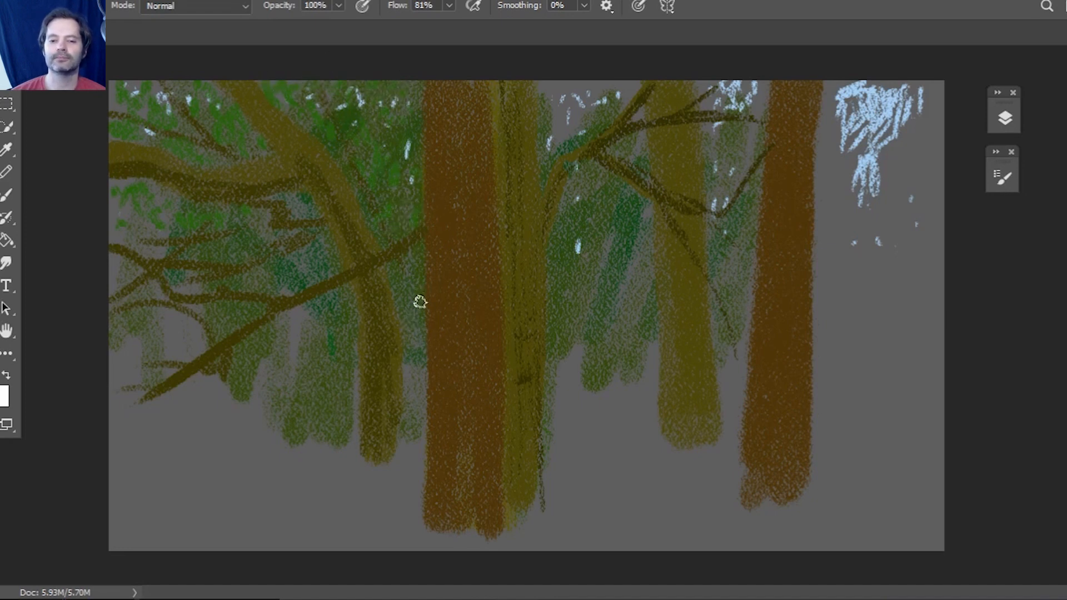
Step: Paint green between the lower curved and central trunks and dab leaves along the bottom edge of the left foliage
{"action": "mouse_move", "coordinate": [404, 351]}
{"action": "left_mouse_down"}
{"action": "mouse_move", "coordinate": [417, 409]}
{"action": "mouse_move", "coordinate": [411, 358]}
{"action": "left_mouse_up"}
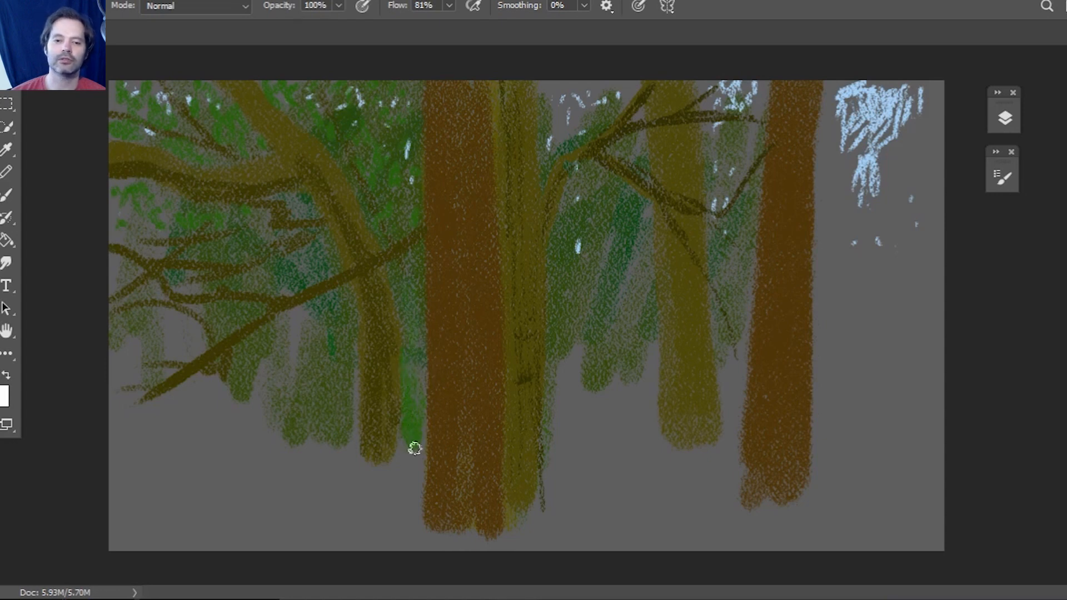
{"action": "mouse_move", "coordinate": [250, 396]}
{"action": "left_mouse_down"}
{"action": "mouse_move", "coordinate": [296, 323]}
{"action": "mouse_move", "coordinate": [276, 348]}
{"action": "mouse_move", "coordinate": [266, 404]}
{"action": "mouse_move", "coordinate": [225, 395]}
{"action": "mouse_move", "coordinate": [251, 414]}
{"action": "mouse_move", "coordinate": [218, 406]}
{"action": "left_mouse_up"}
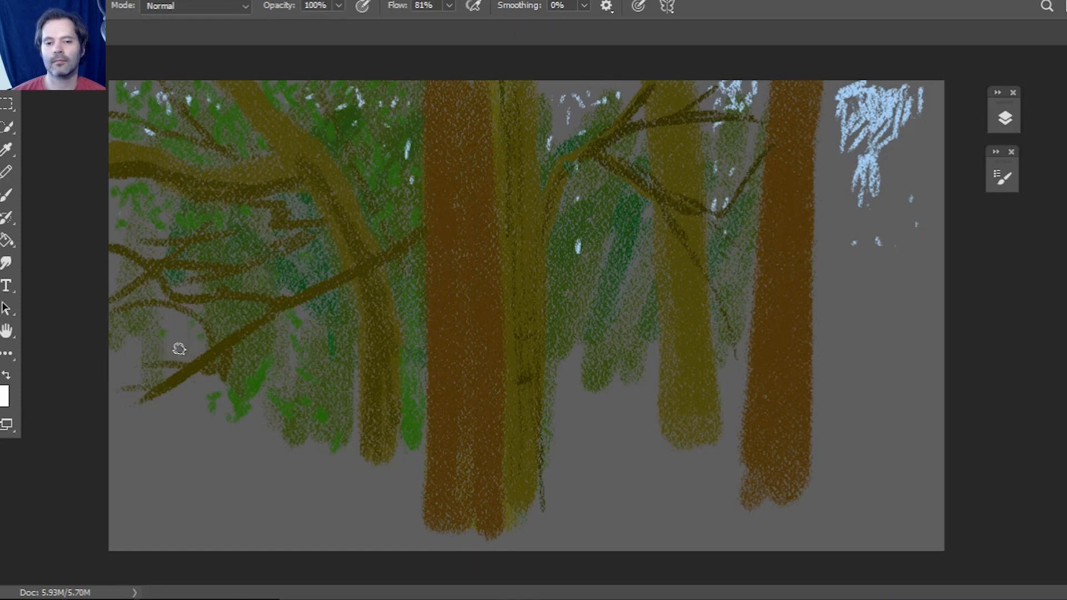
{"action": "left_click_drag", "start_coordinate": [126, 374], "coordinate": [129, 393]}
{"action": "left_click", "coordinate": [156, 407]}
{"action": "left_click", "coordinate": [188, 377]}
{"action": "left_click_drag", "start_coordinate": [199, 329], "coordinate": [202, 346]}
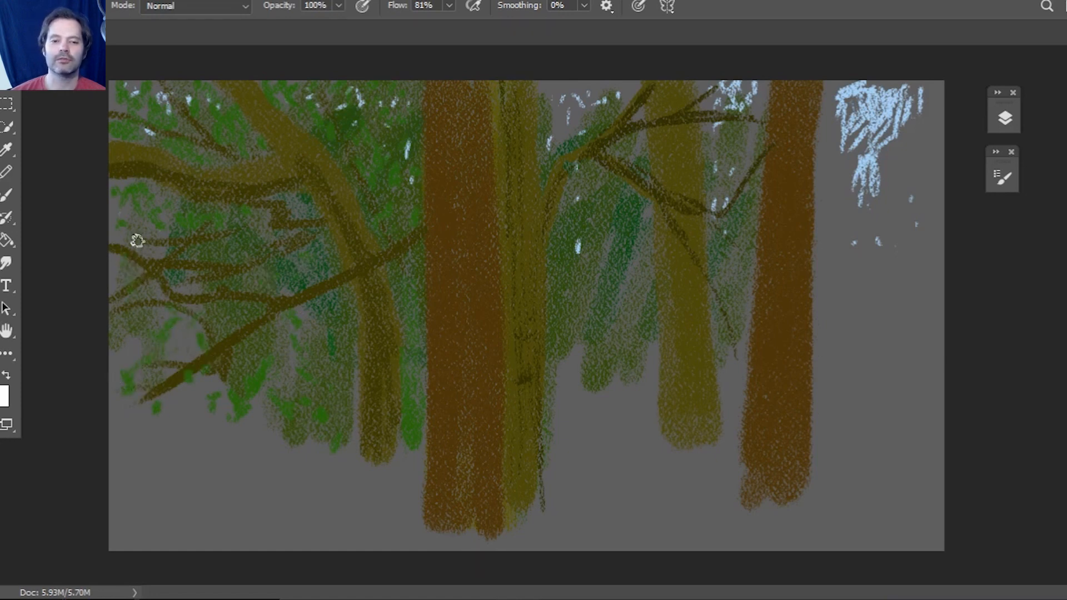
Step: Dab more green leaves over the twigs near the canvas's left edge and around the lower end of the diagonal branch
{"action": "left_click_drag", "start_coordinate": [115, 256], "coordinate": [118, 272]}
{"action": "left_click_drag", "start_coordinate": [156, 324], "coordinate": [161, 339]}
{"action": "left_click_drag", "start_coordinate": [177, 318], "coordinate": [174, 328]}
{"action": "mouse_move", "coordinate": [197, 335]}
{"action": "left_mouse_down"}
{"action": "mouse_move", "coordinate": [222, 343]}
{"action": "mouse_move", "coordinate": [141, 342]}
{"action": "mouse_move", "coordinate": [228, 366]}
{"action": "mouse_move", "coordinate": [133, 349]}
{"action": "mouse_move", "coordinate": [195, 382]}
{"action": "left_mouse_up"}
{"action": "left_click", "coordinate": [227, 350]}
{"action": "left_click", "coordinate": [140, 341]}
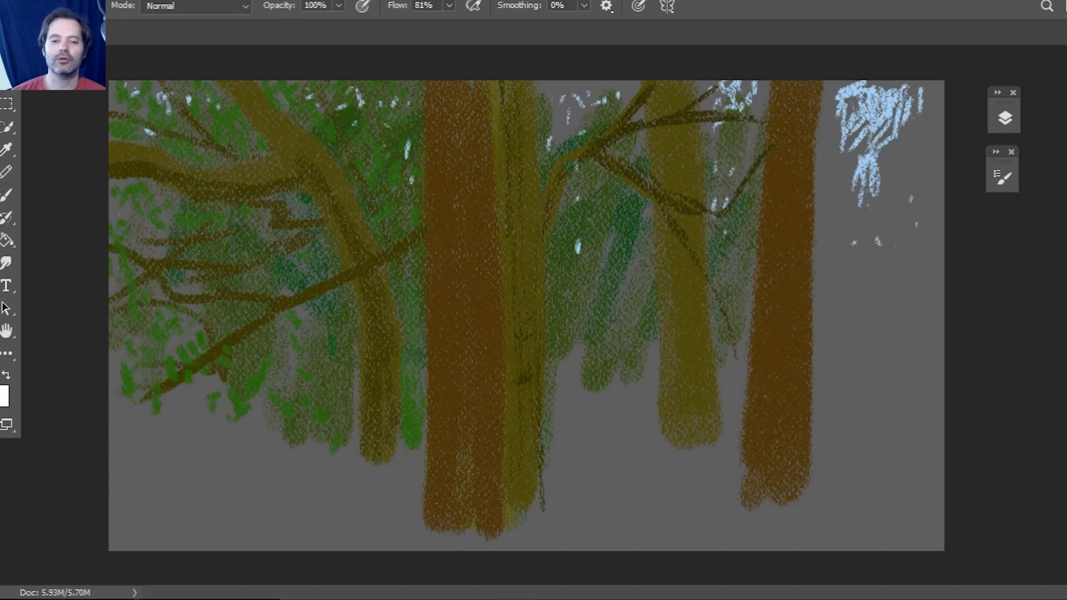
Step: Shift the foreground color to a yellower green and dab leaves over the left twigs and the curved trunk's lower part
{"action": "left_click", "coordinate": [1, 391]}
{"action": "left_click_drag", "start_coordinate": [209, 435], "coordinate": [209, 441]}
{"action": "left_click", "coordinate": [306, 262]}
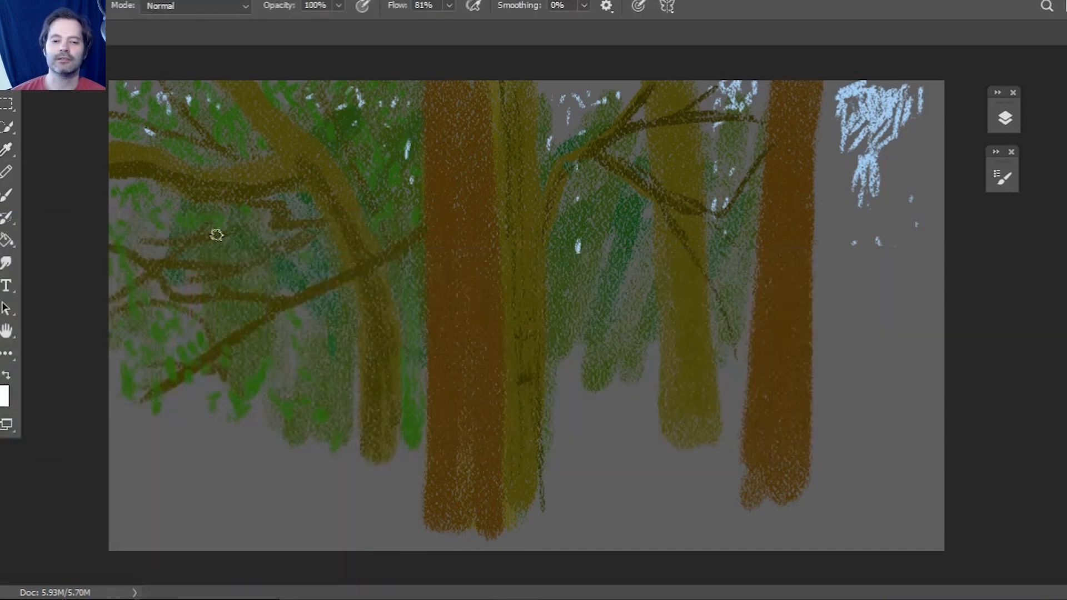
{"action": "mouse_move", "coordinate": [198, 297]}
{"action": "left_mouse_down"}
{"action": "mouse_move", "coordinate": [239, 277]}
{"action": "mouse_move", "coordinate": [198, 259]}
{"action": "mouse_move", "coordinate": [205, 294]}
{"action": "mouse_move", "coordinate": [245, 290]}
{"action": "mouse_move", "coordinate": [217, 301]}
{"action": "mouse_move", "coordinate": [228, 243]}
{"action": "mouse_move", "coordinate": [249, 248]}
{"action": "mouse_move", "coordinate": [213, 243]}
{"action": "mouse_move", "coordinate": [199, 256]}
{"action": "mouse_move", "coordinate": [165, 239]}
{"action": "left_mouse_up"}
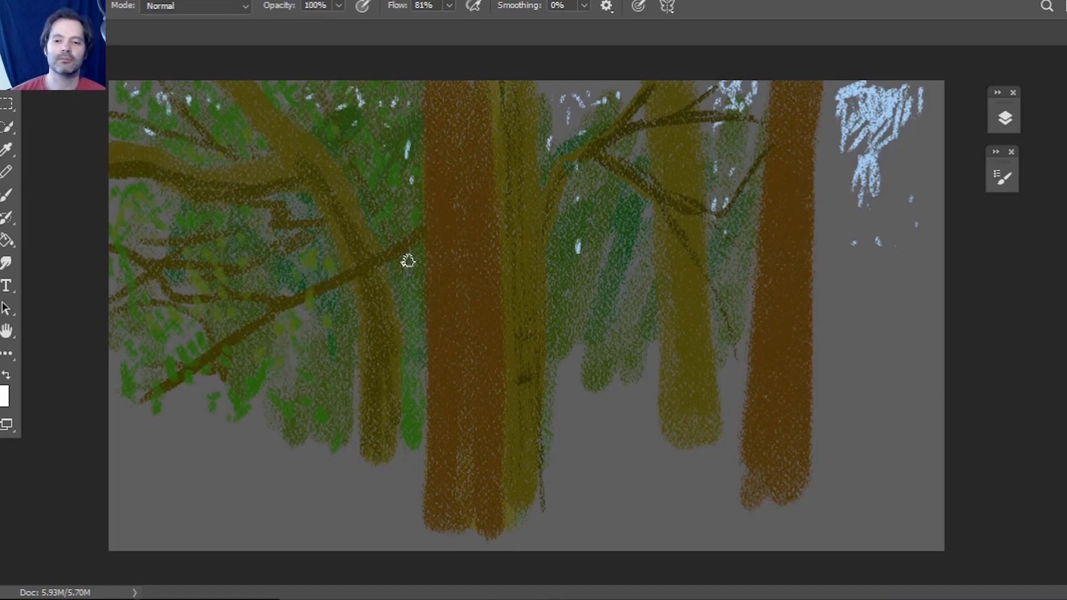
{"action": "mouse_move", "coordinate": [368, 334]}
{"action": "left_mouse_down"}
{"action": "mouse_move", "coordinate": [393, 325]}
{"action": "mouse_move", "coordinate": [402, 351]}
{"action": "mouse_move", "coordinate": [413, 339]}
{"action": "mouse_move", "coordinate": [387, 342]}
{"action": "mouse_move", "coordinate": [372, 375]}
{"action": "mouse_move", "coordinate": [411, 372]}
{"action": "mouse_move", "coordinate": [384, 386]}
{"action": "mouse_move", "coordinate": [410, 392]}
{"action": "mouse_move", "coordinate": [373, 408]}
{"action": "mouse_move", "coordinate": [354, 401]}
{"action": "mouse_move", "coordinate": [382, 407]}
{"action": "mouse_move", "coordinate": [409, 381]}
{"action": "mouse_move", "coordinate": [396, 353]}
{"action": "mouse_move", "coordinate": [415, 338]}
{"action": "left_mouse_up"}
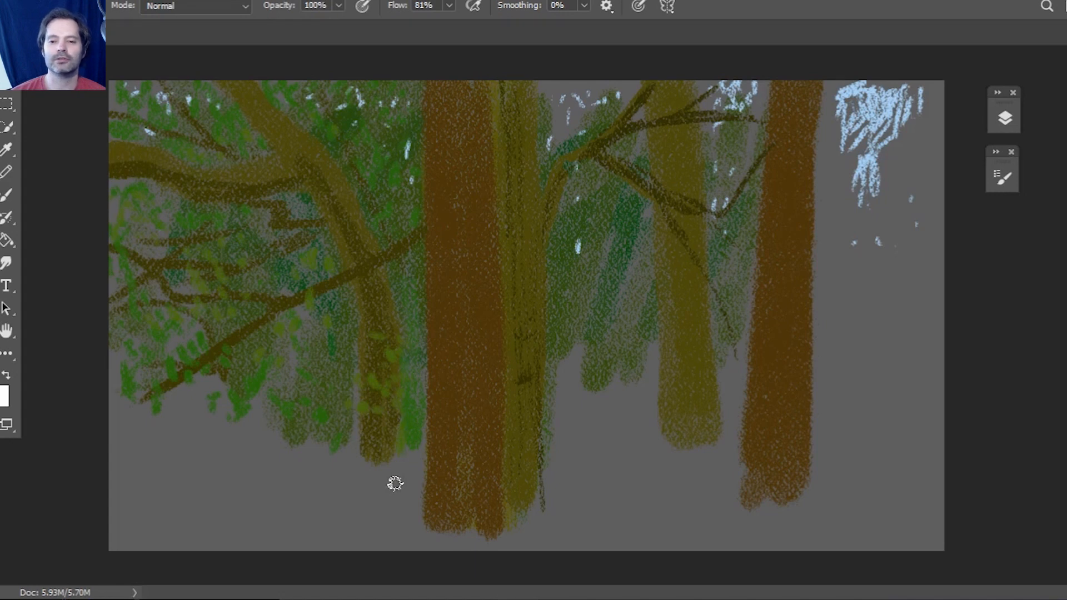
Step: Choose a lighter olive-green foreground color and brush it along the top of the curved trunk's left side branch
{"action": "key", "text": "i"}
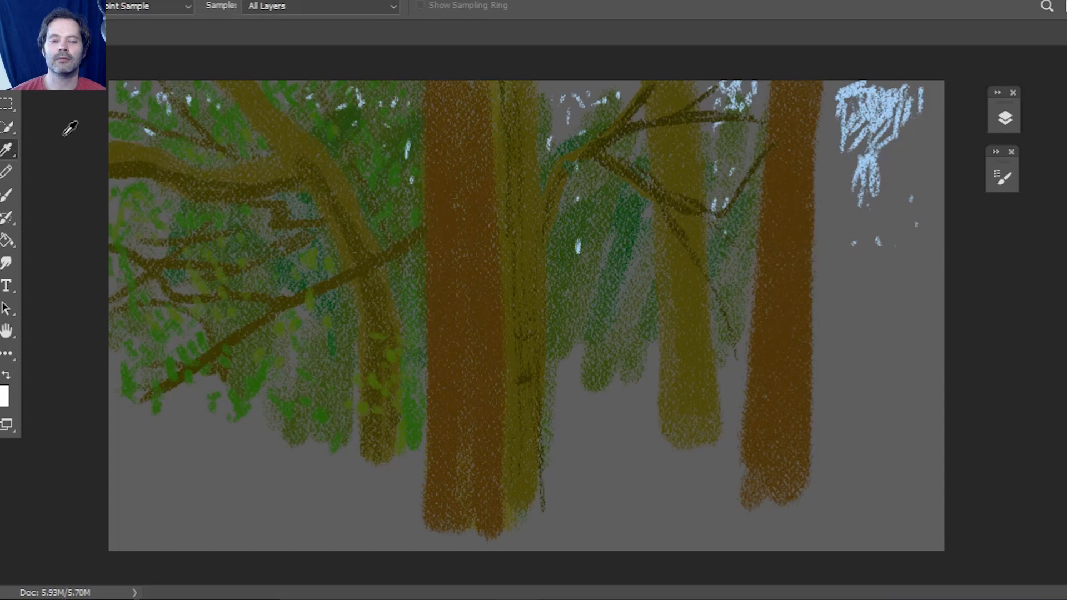
{"action": "left_click", "coordinate": [4, 396]}
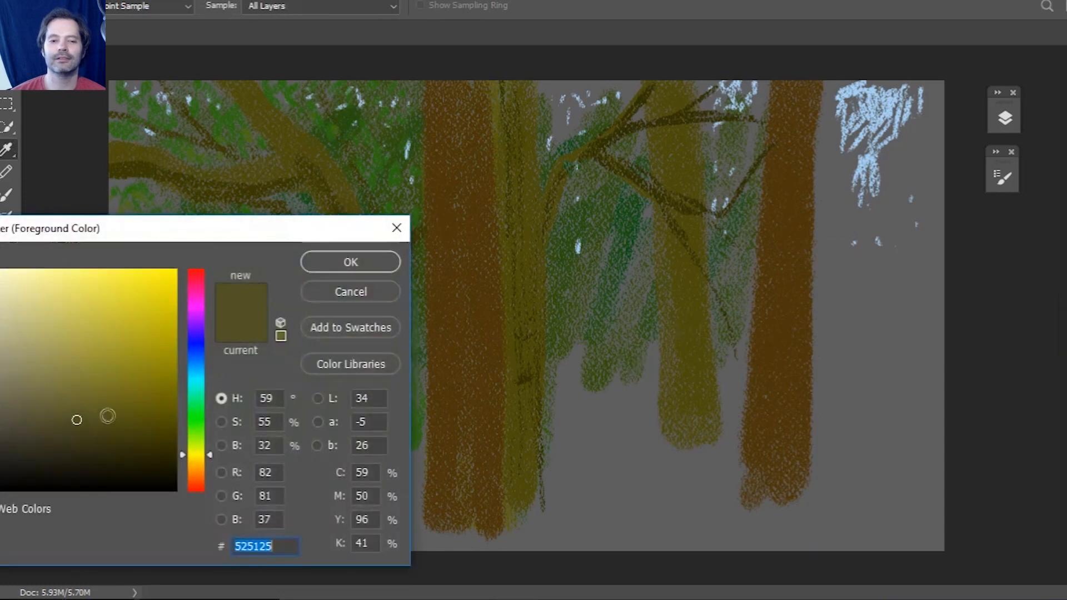
{"action": "left_click", "coordinate": [111, 398]}
{"action": "left_click_drag", "start_coordinate": [196, 454], "coordinate": [195, 444]}
{"action": "left_click", "coordinate": [350, 262]}
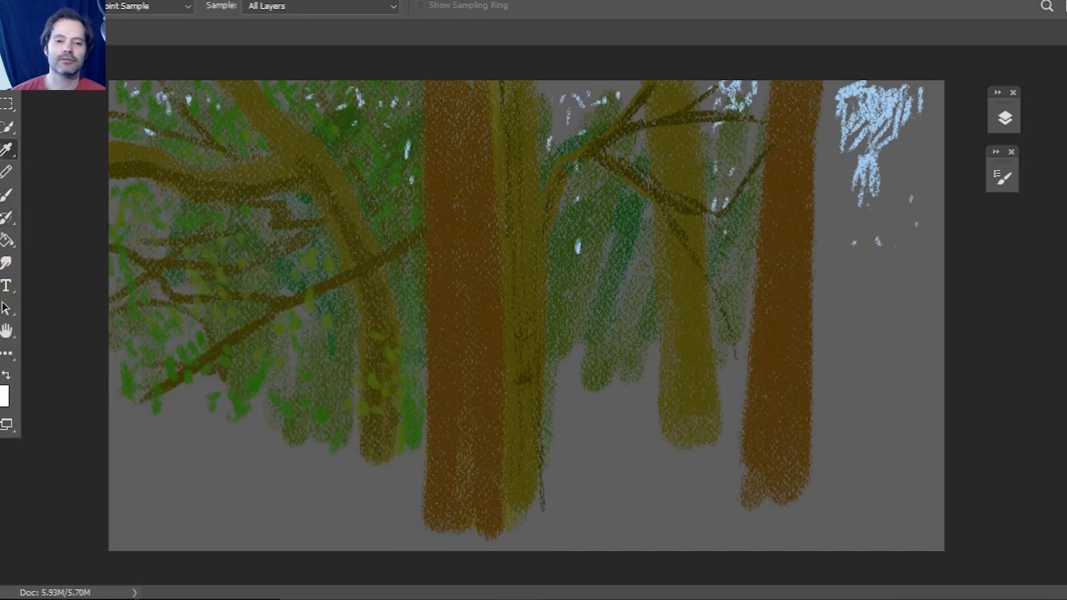
{"action": "key", "text": "b"}
{"action": "mouse_move", "coordinate": [245, 159]}
{"action": "left_mouse_down"}
{"action": "mouse_move", "coordinate": [265, 164]}
{"action": "mouse_move", "coordinate": [226, 169]}
{"action": "mouse_move", "coordinate": [109, 143]}
{"action": "left_mouse_up"}
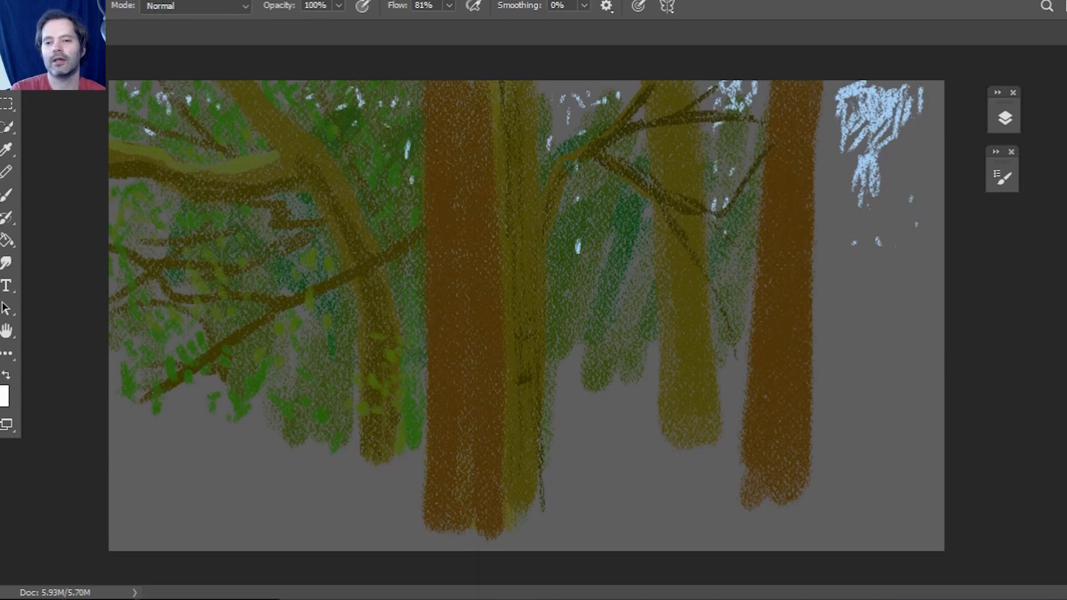
Step: Set the foreground color to #739120 and highlight the top edge of the left side branch and the upper curved trunk
{"action": "left_click", "coordinate": [5, 396]}
{"action": "left_click", "coordinate": [127, 365]}
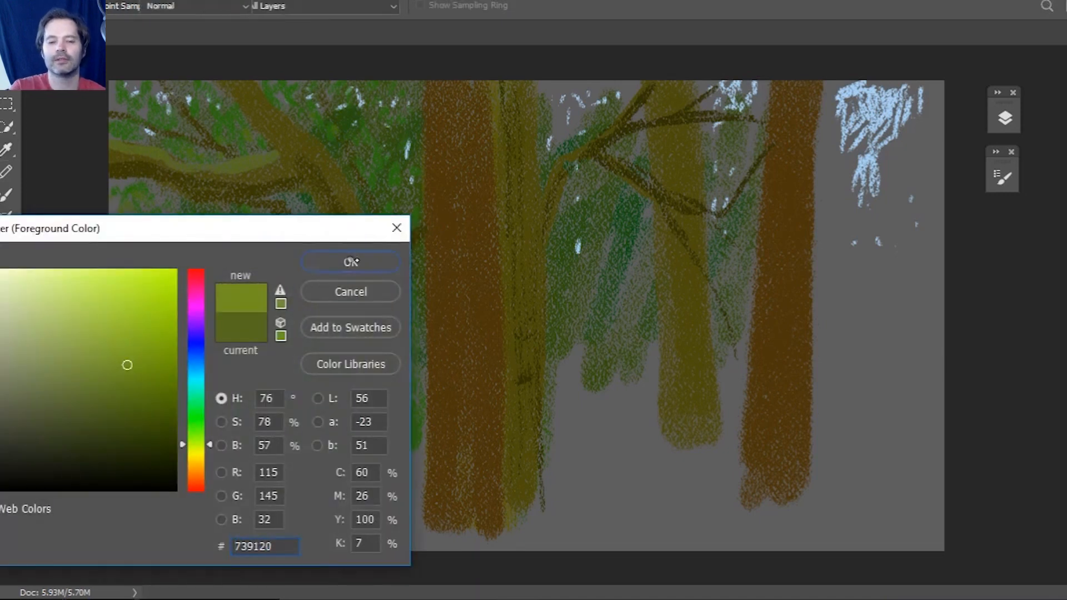
{"action": "left_click", "coordinate": [352, 261]}
{"action": "mouse_move", "coordinate": [269, 148]}
{"action": "left_mouse_down"}
{"action": "mouse_move", "coordinate": [192, 165]}
{"action": "mouse_move", "coordinate": [89, 135]}
{"action": "left_mouse_up"}
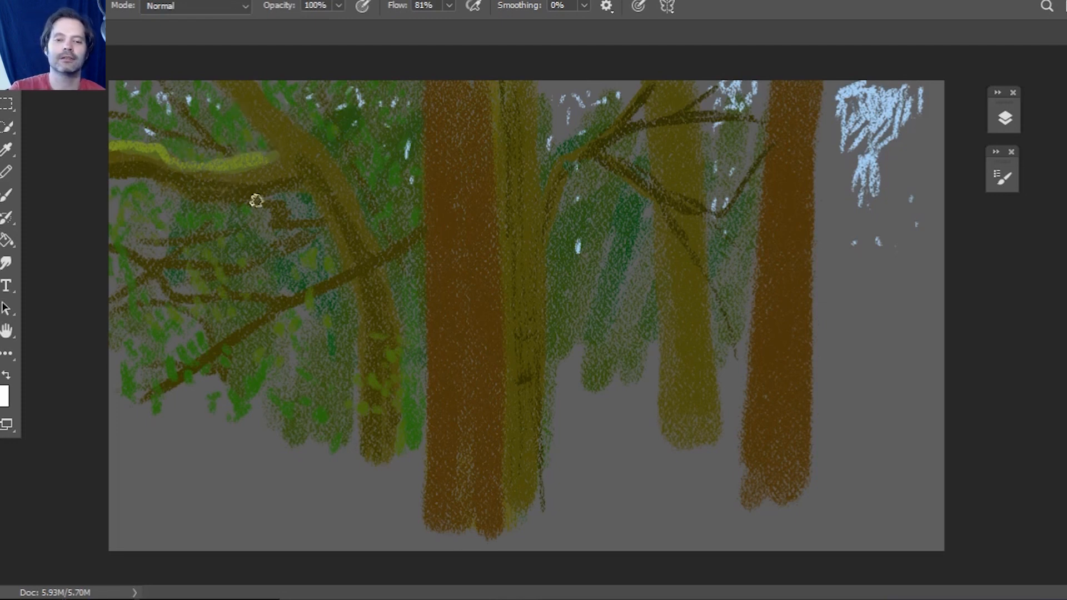
{"action": "mouse_move", "coordinate": [247, 84]}
{"action": "left_mouse_down"}
{"action": "mouse_move", "coordinate": [311, 133]}
{"action": "mouse_move", "coordinate": [259, 73]}
{"action": "mouse_move", "coordinate": [322, 134]}
{"action": "mouse_move", "coordinate": [264, 83]}
{"action": "left_mouse_up"}
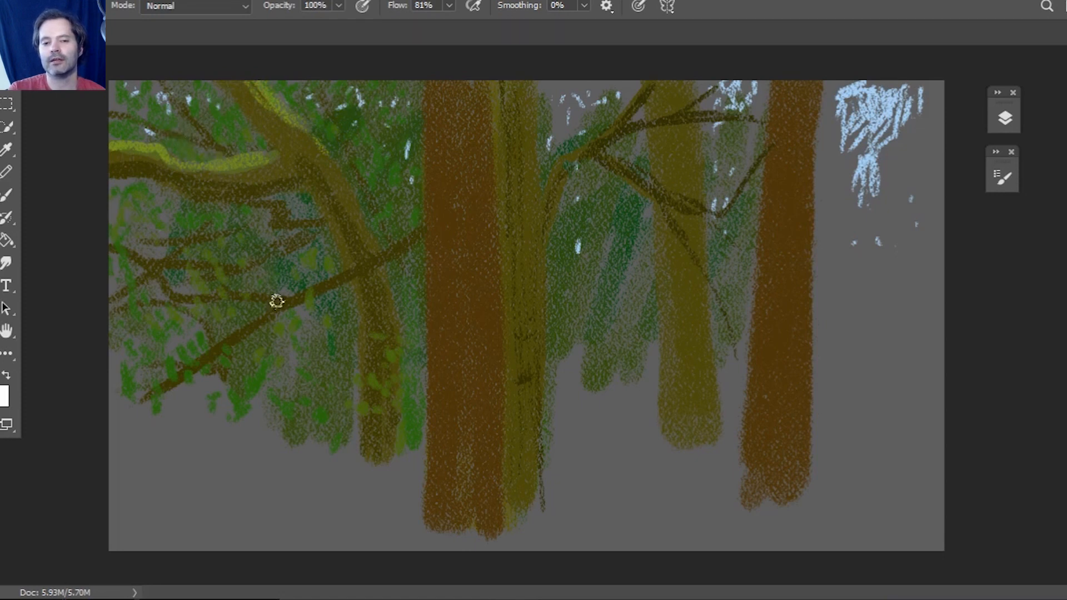
Step: Paint yellow-green highlights along the upper edges of the long diagonal branch and the thin branches left of the curved trunk
{"action": "mouse_move", "coordinate": [420, 229]}
{"action": "left_mouse_down"}
{"action": "mouse_move", "coordinate": [307, 293]}
{"action": "mouse_move", "coordinate": [239, 295]}
{"action": "left_mouse_up"}
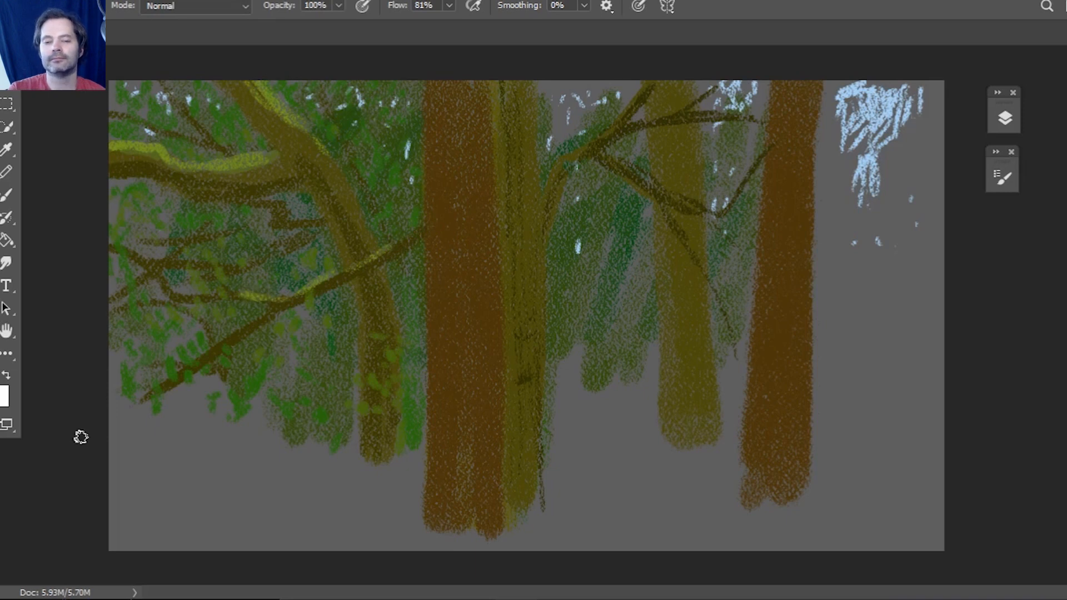
{"action": "mouse_move", "coordinate": [188, 261]}
{"action": "left_mouse_down"}
{"action": "mouse_move", "coordinate": [259, 245]}
{"action": "mouse_move", "coordinate": [247, 260]}
{"action": "mouse_move", "coordinate": [305, 227]}
{"action": "left_mouse_up"}
{"action": "left_click_drag", "start_coordinate": [261, 315], "coordinate": [139, 389]}
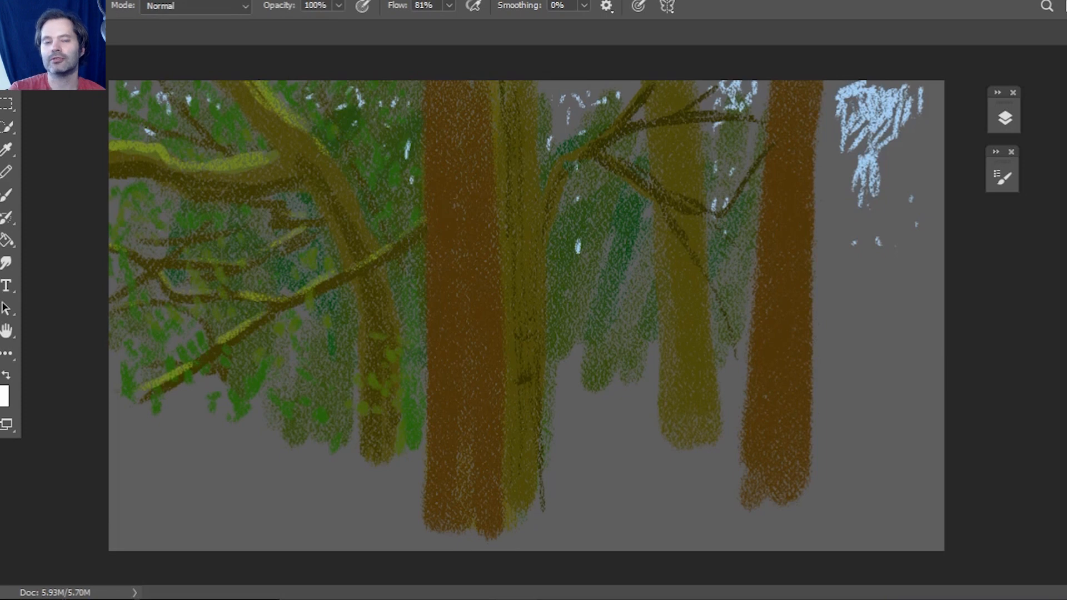
Step: Set the foreground color to #425808 and dab leaves around the curved trunk's base and along the lower-left foliage
{"action": "left_click", "coordinate": [4, 396]}
{"action": "left_click_drag", "start_coordinate": [136, 367], "coordinate": [156, 414]}
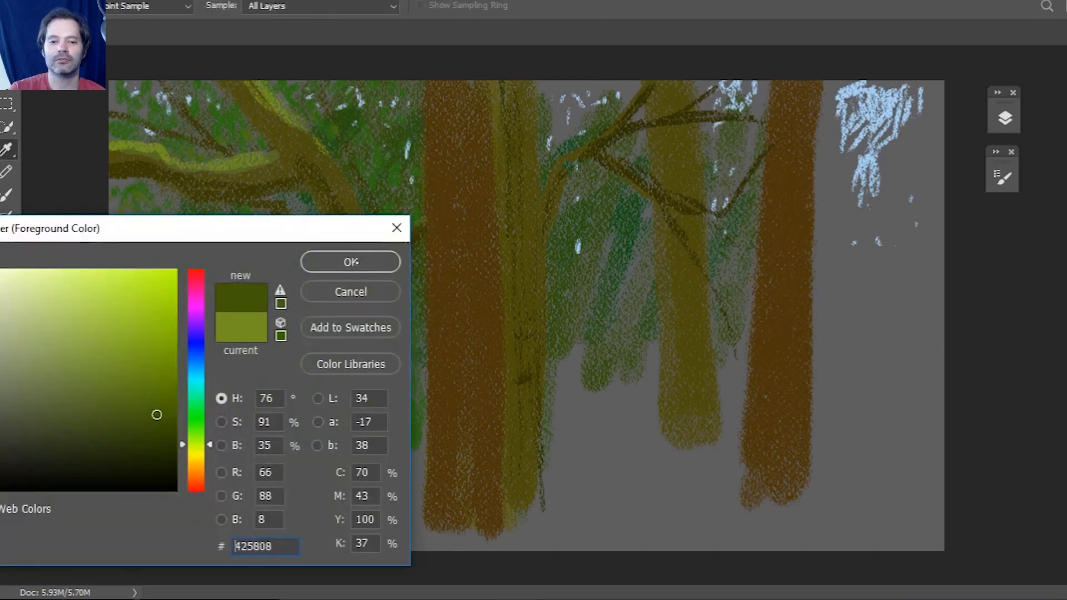
{"action": "left_click", "coordinate": [350, 262]}
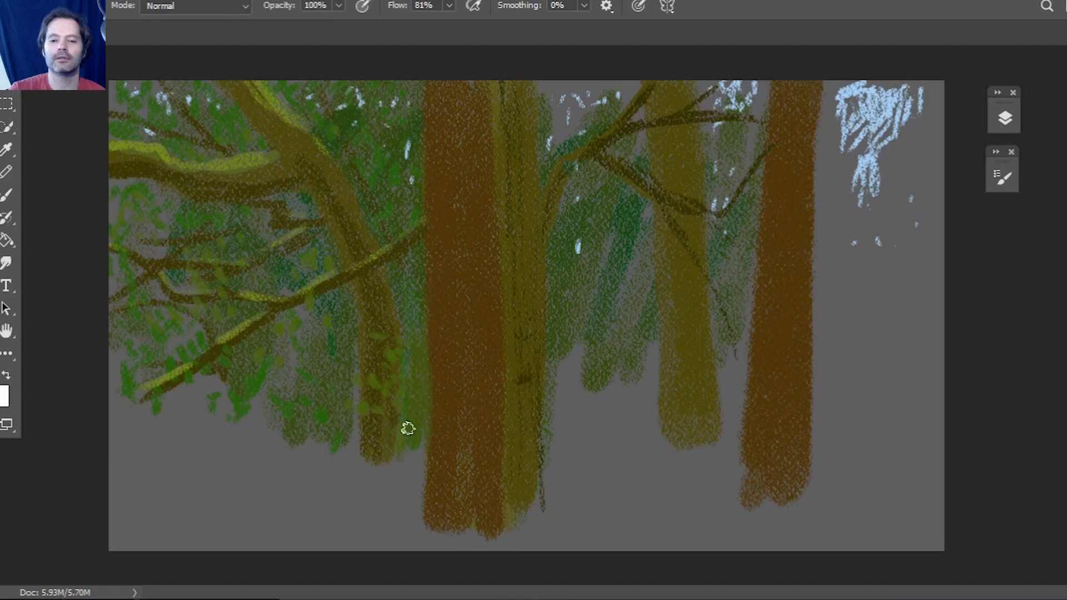
{"action": "mouse_move", "coordinate": [248, 435]}
{"action": "left_mouse_down"}
{"action": "mouse_move", "coordinate": [271, 421]}
{"action": "mouse_move", "coordinate": [298, 360]}
{"action": "mouse_move", "coordinate": [259, 390]}
{"action": "mouse_move", "coordinate": [281, 426]}
{"action": "mouse_move", "coordinate": [212, 402]}
{"action": "mouse_move", "coordinate": [217, 392]}
{"action": "mouse_move", "coordinate": [176, 402]}
{"action": "mouse_move", "coordinate": [206, 403]}
{"action": "mouse_move", "coordinate": [183, 398]}
{"action": "mouse_move", "coordinate": [191, 419]}
{"action": "mouse_move", "coordinate": [139, 414]}
{"action": "mouse_move", "coordinate": [160, 396]}
{"action": "mouse_move", "coordinate": [124, 395]}
{"action": "mouse_move", "coordinate": [188, 389]}
{"action": "mouse_move", "coordinate": [128, 362]}
{"action": "left_mouse_up"}
{"action": "left_click_drag", "start_coordinate": [128, 402], "coordinate": [116, 420]}
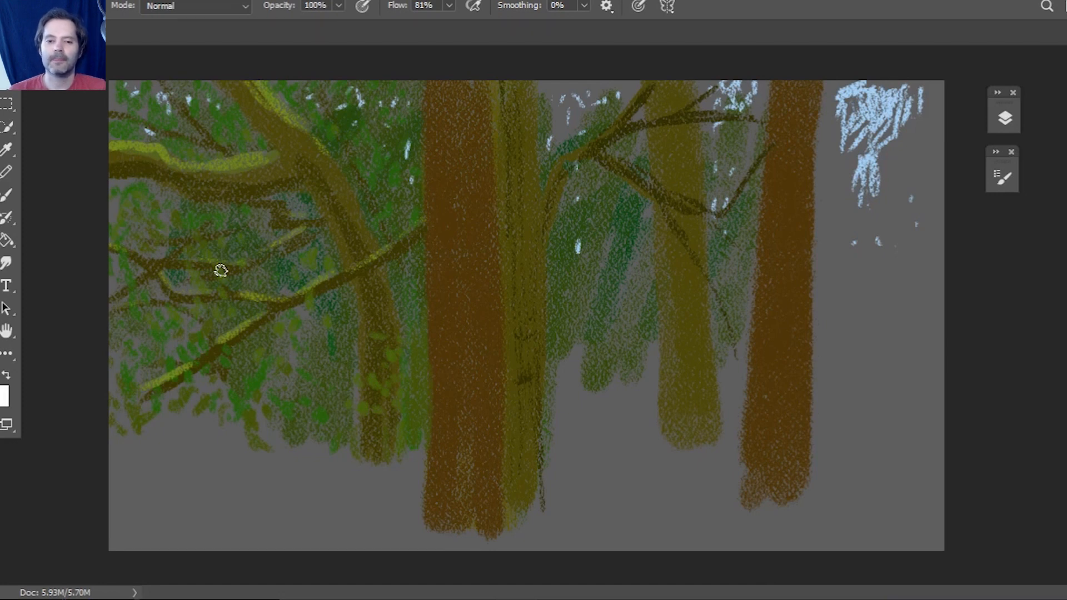
Step: Set the foreground color to #38370d and brush shading down the curved trunk to its base
{"action": "left_click", "coordinate": [0, 388]}
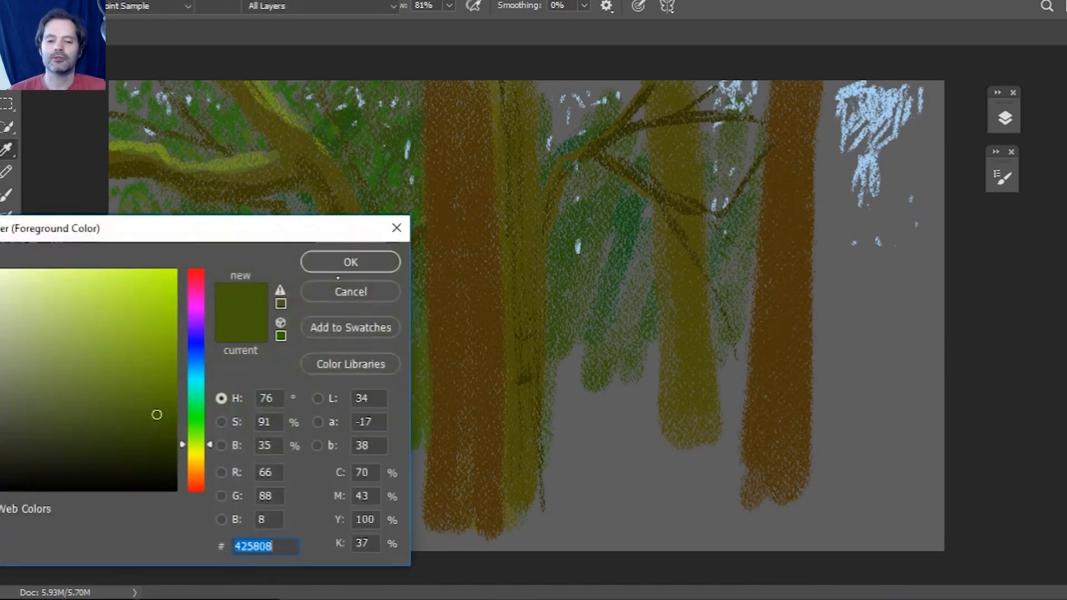
{"action": "left_click", "coordinate": [351, 262]}
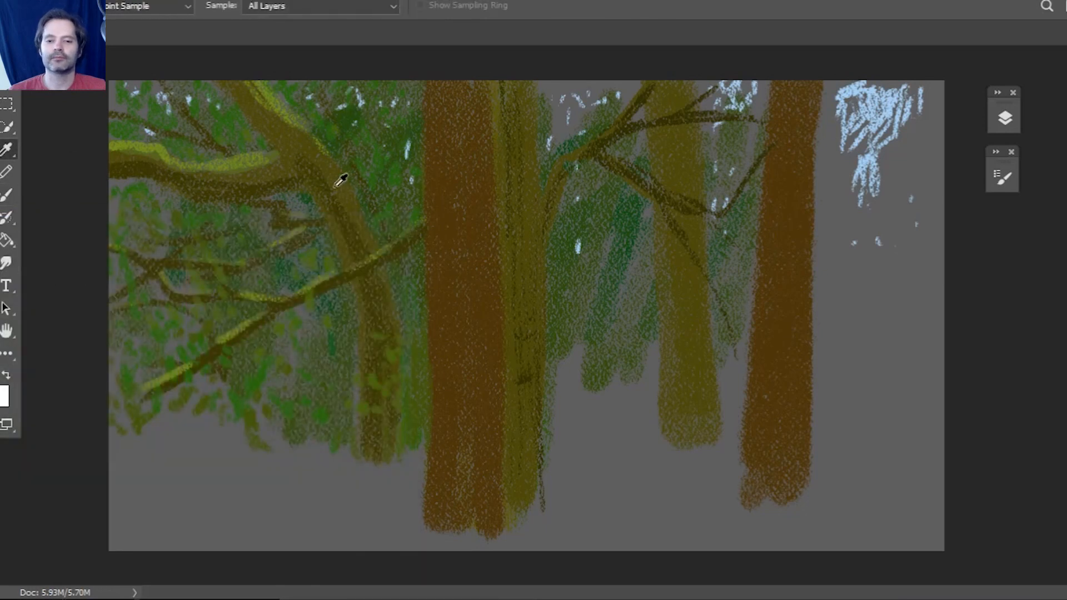
{"action": "left_click", "coordinate": [5, 396]}
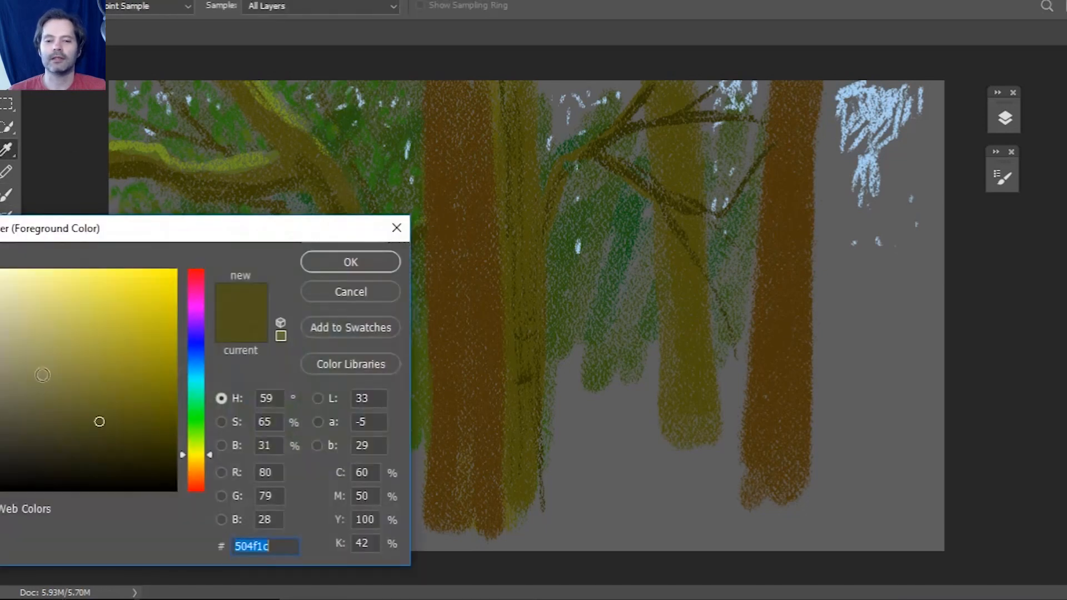
{"action": "left_click", "coordinate": [126, 441]}
{"action": "left_click", "coordinate": [128, 439]}
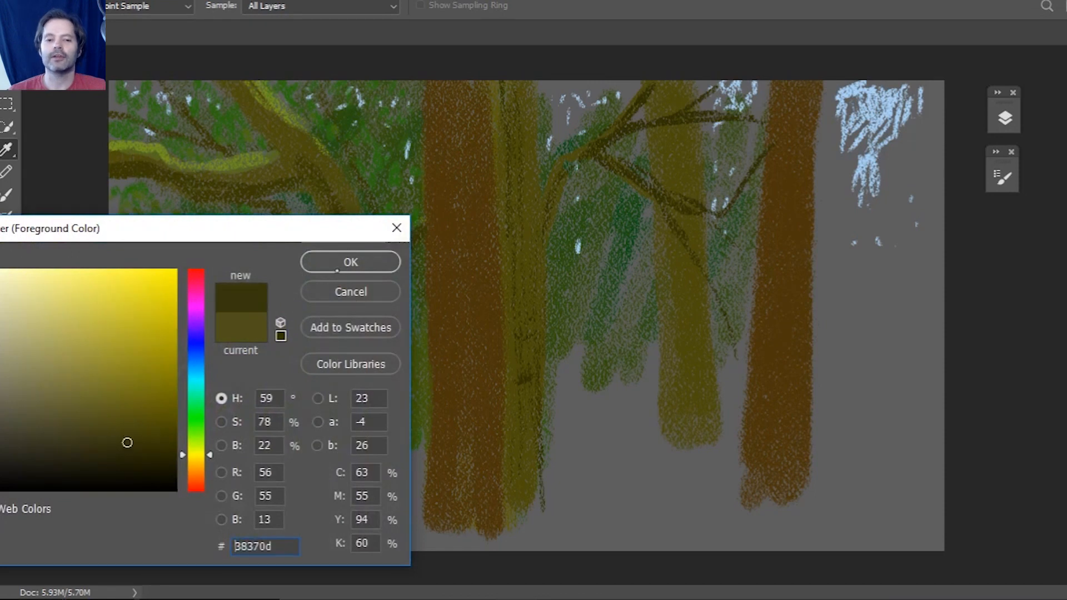
{"action": "key", "text": "Return"}
{"action": "left_click", "coordinate": [6, 195]}
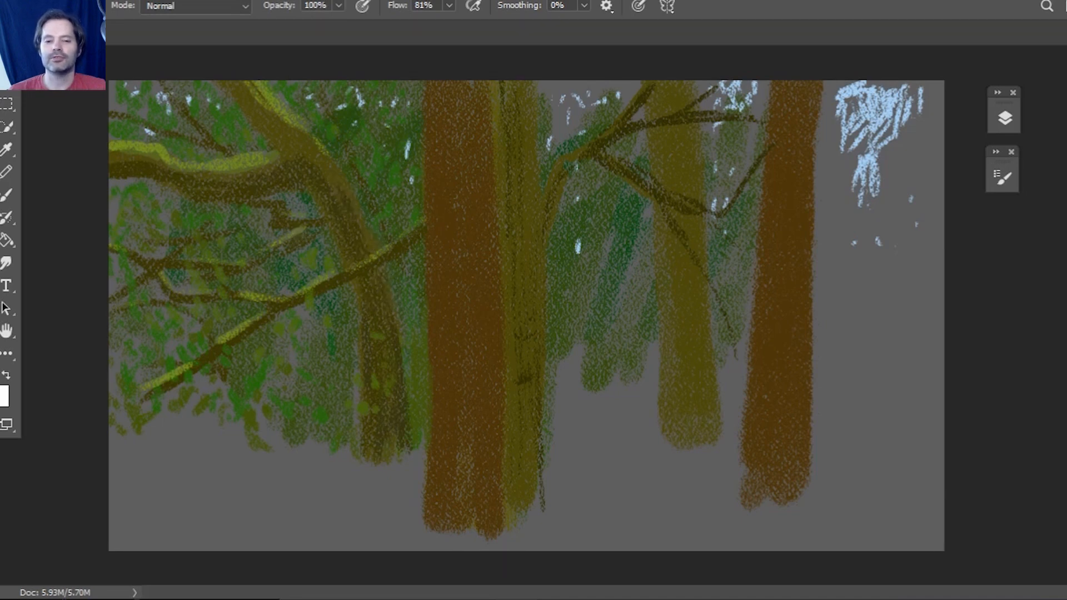
Step: Darken the foreground color to #201f04
{"action": "left_click", "coordinate": [4, 395]}
{"action": "left_click_drag", "start_coordinate": [148, 464], "coordinate": [147, 464]}
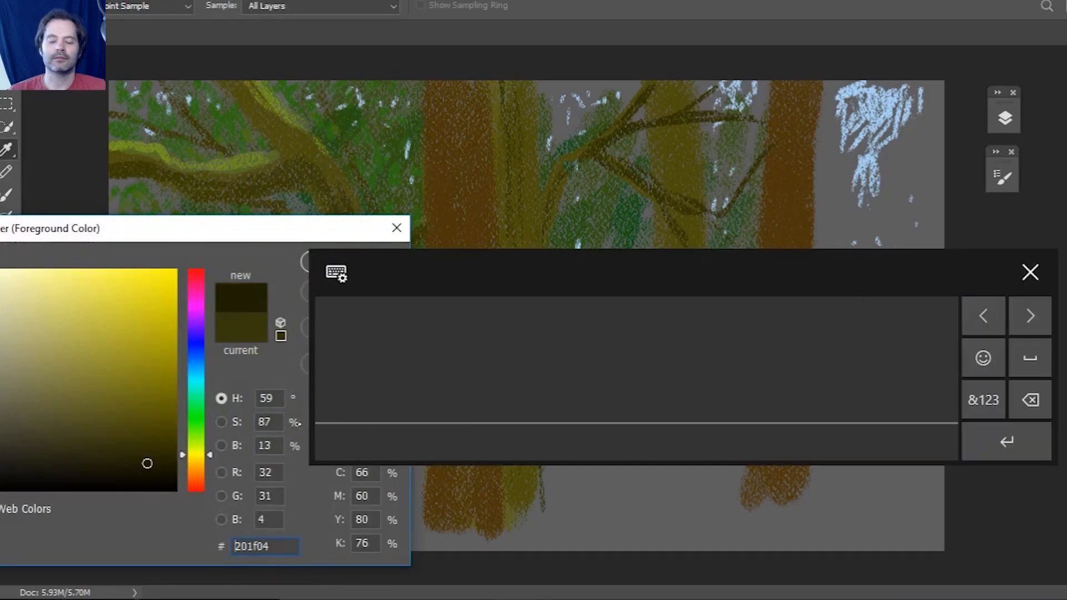
{"action": "left_click", "coordinate": [1031, 273]}
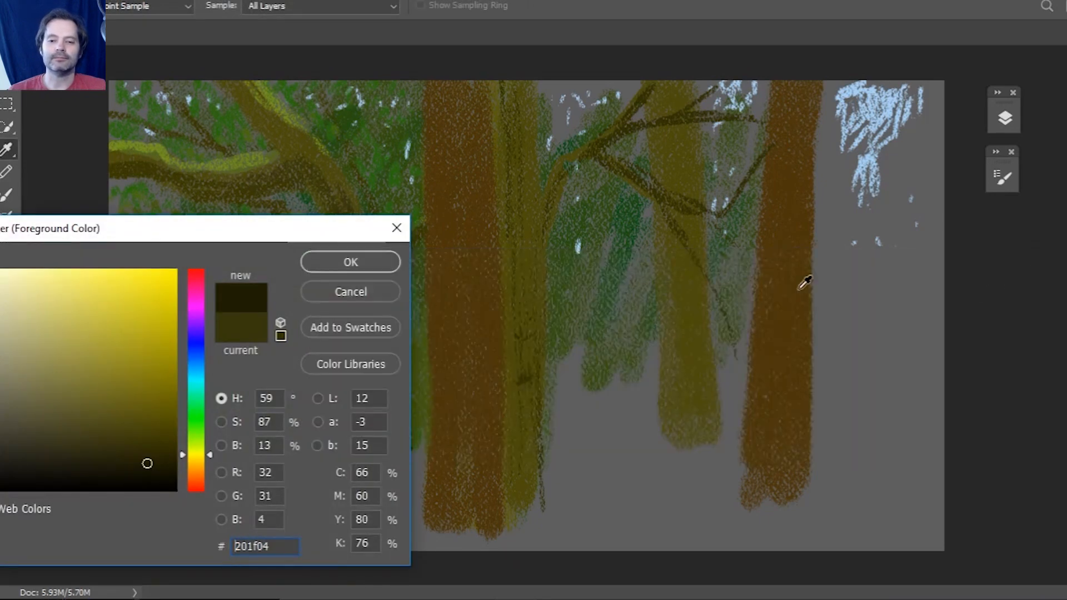
{"action": "left_click", "coordinate": [350, 261]}
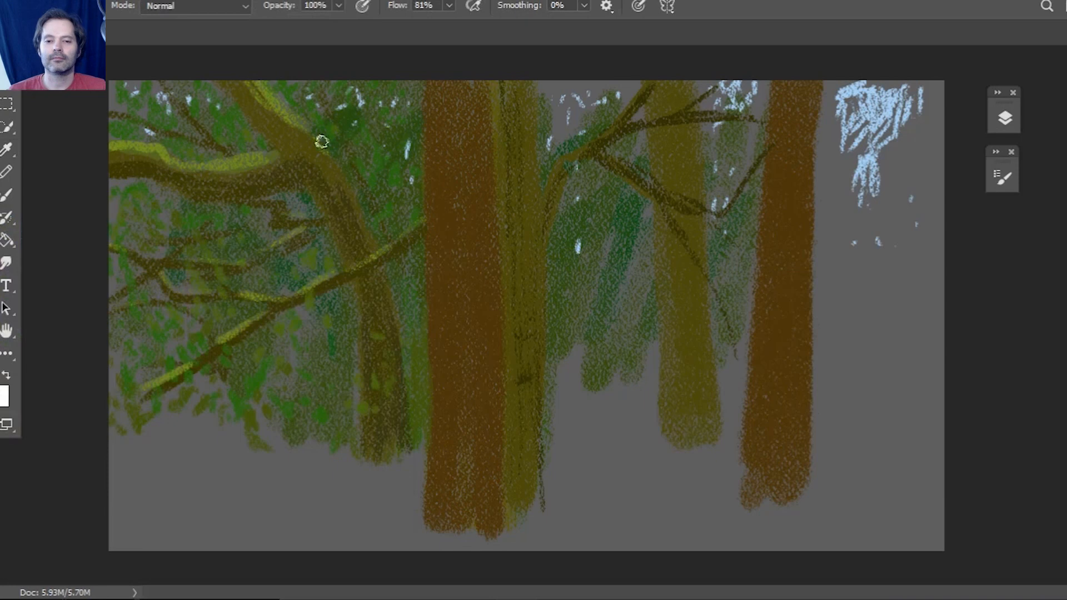
Step: Dab dark leaf marks along the upper part of the curved trunk, from the canvas top to the diagonal branch
{"action": "mouse_move", "coordinate": [345, 196]}
{"action": "left_mouse_down"}
{"action": "mouse_move", "coordinate": [375, 218]}
{"action": "mouse_move", "coordinate": [352, 229]}
{"action": "mouse_move", "coordinate": [376, 233]}
{"action": "left_mouse_up"}
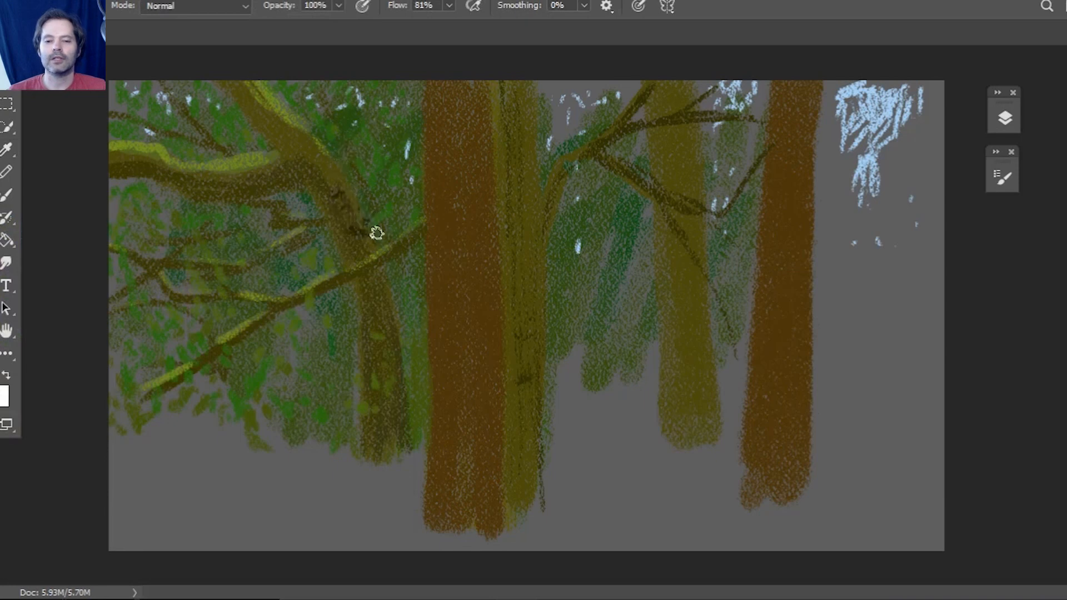
{"action": "mouse_move", "coordinate": [344, 184]}
{"action": "left_mouse_down"}
{"action": "mouse_move", "coordinate": [256, 89]}
{"action": "mouse_move", "coordinate": [231, 78]}
{"action": "mouse_move", "coordinate": [193, 87]}
{"action": "mouse_move", "coordinate": [228, 77]}
{"action": "mouse_move", "coordinate": [237, 95]}
{"action": "mouse_move", "coordinate": [263, 92]}
{"action": "mouse_move", "coordinate": [350, 198]}
{"action": "left_mouse_up"}
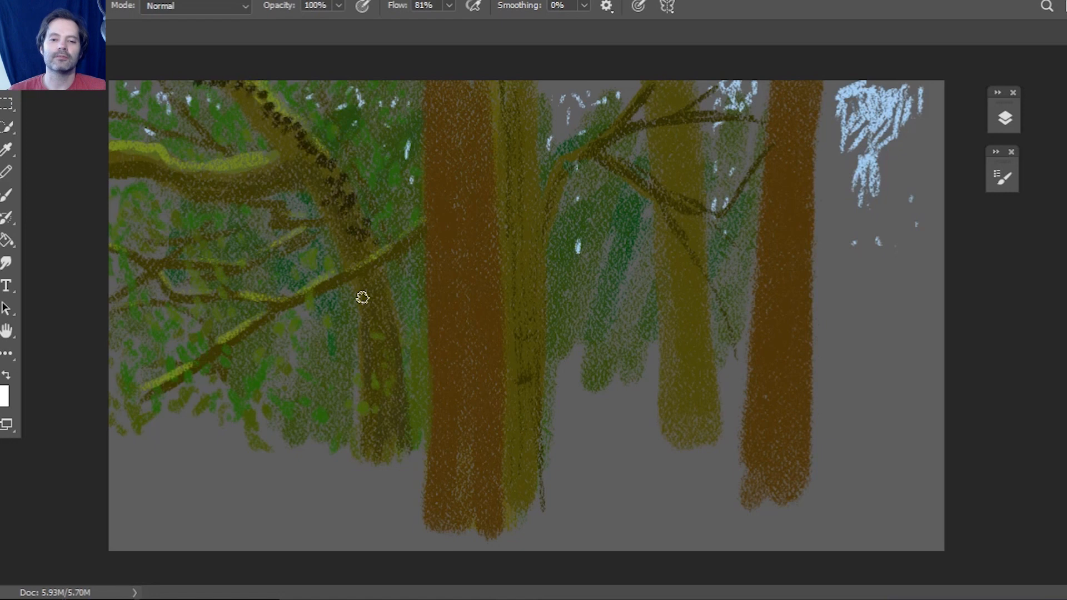
Step: Set the foreground color to #054420 and dab ivy leaves down the right edge of the curved trunk
{"action": "left_click", "coordinate": [1, 390]}
{"action": "left_click_drag", "start_coordinate": [207, 454], "coordinate": [208, 350]}
{"action": "left_click_drag", "start_coordinate": [147, 464], "coordinate": [158, 444]}
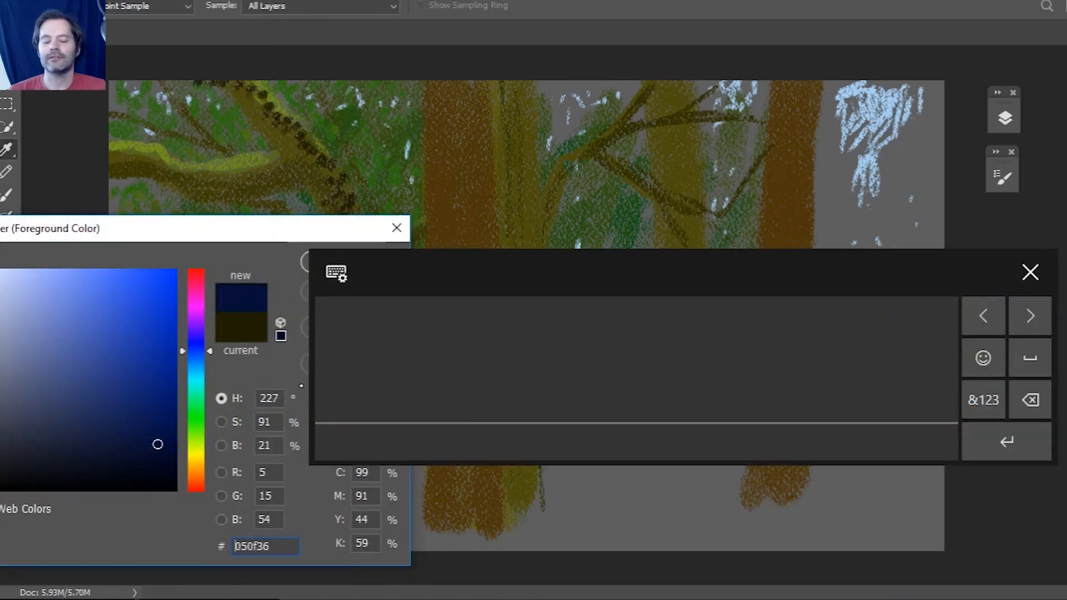
{"action": "left_click", "coordinate": [1030, 272]}
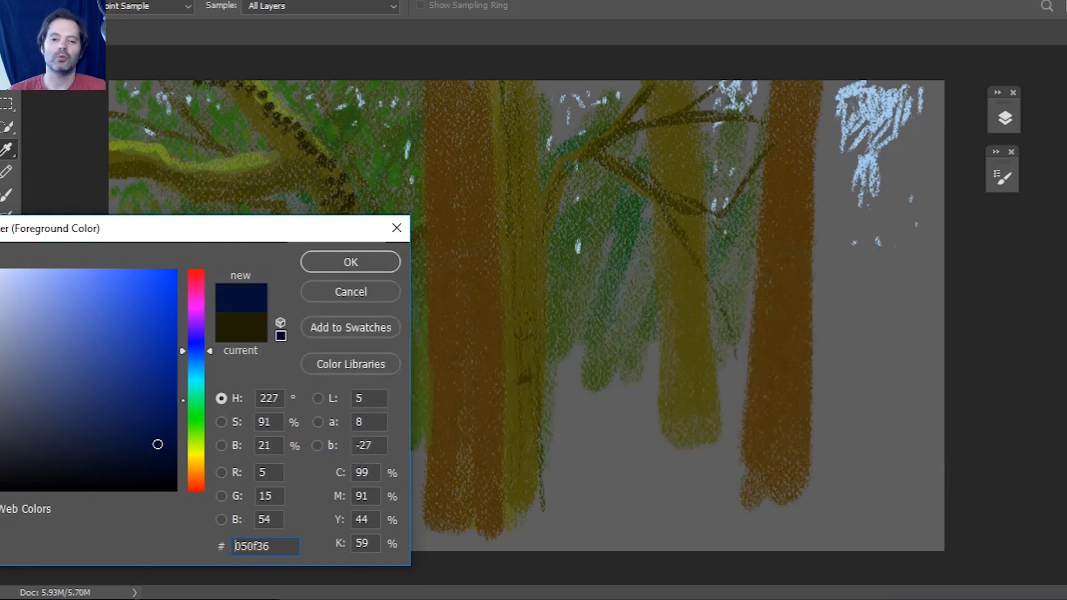
{"action": "left_click_drag", "start_coordinate": [205, 422], "coordinate": [208, 401]}
{"action": "left_click_drag", "start_coordinate": [161, 447], "coordinate": [160, 431]}
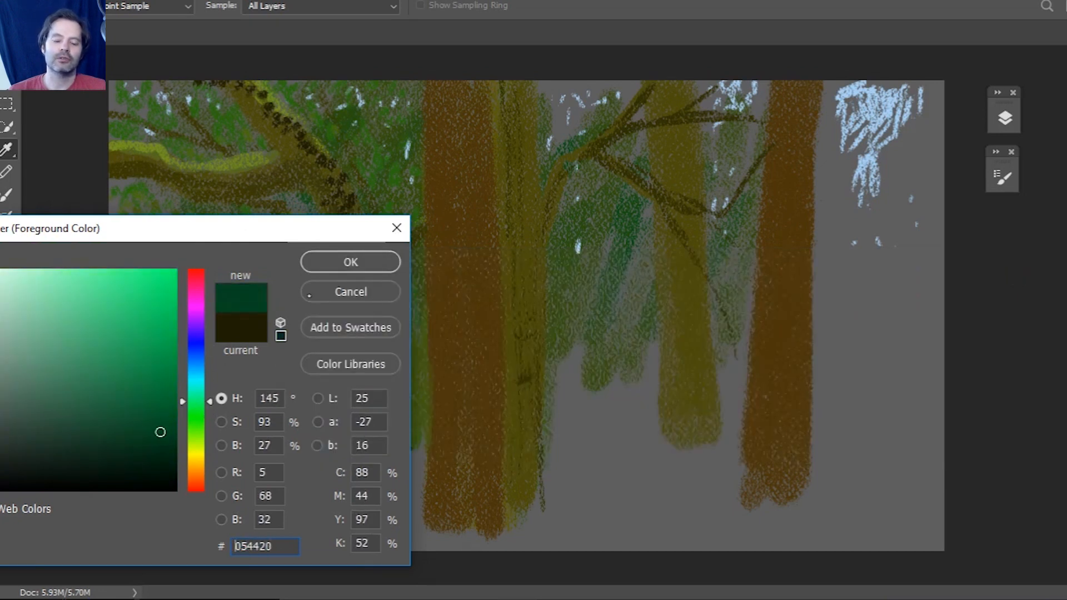
{"action": "left_click", "coordinate": [350, 262]}
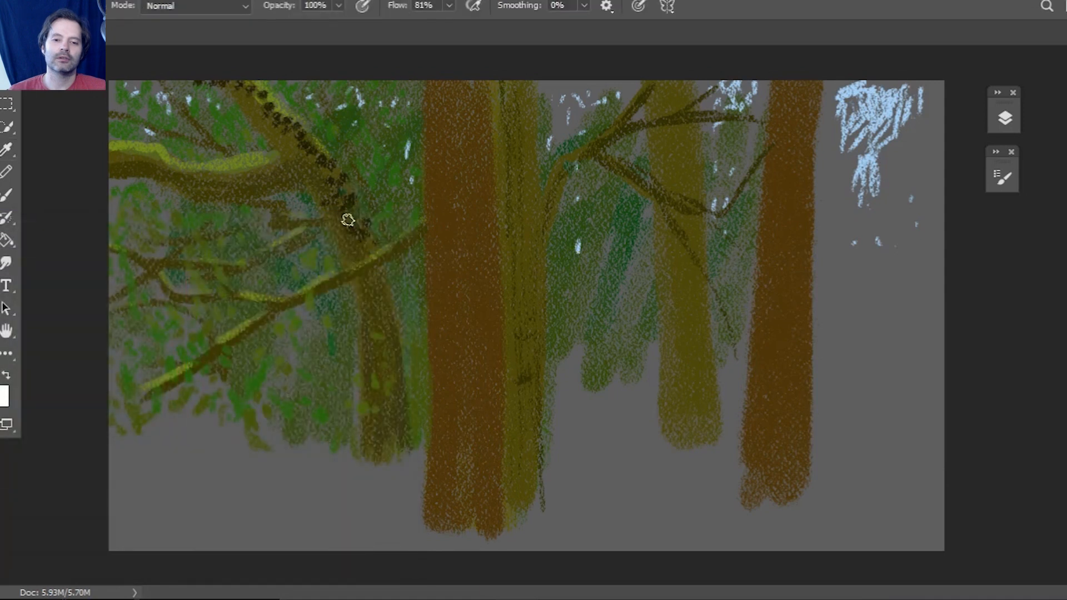
{"action": "mouse_move", "coordinate": [325, 137]}
{"action": "left_mouse_down"}
{"action": "mouse_move", "coordinate": [321, 130]}
{"action": "mouse_move", "coordinate": [337, 157]}
{"action": "mouse_move", "coordinate": [283, 139]}
{"action": "left_mouse_up"}
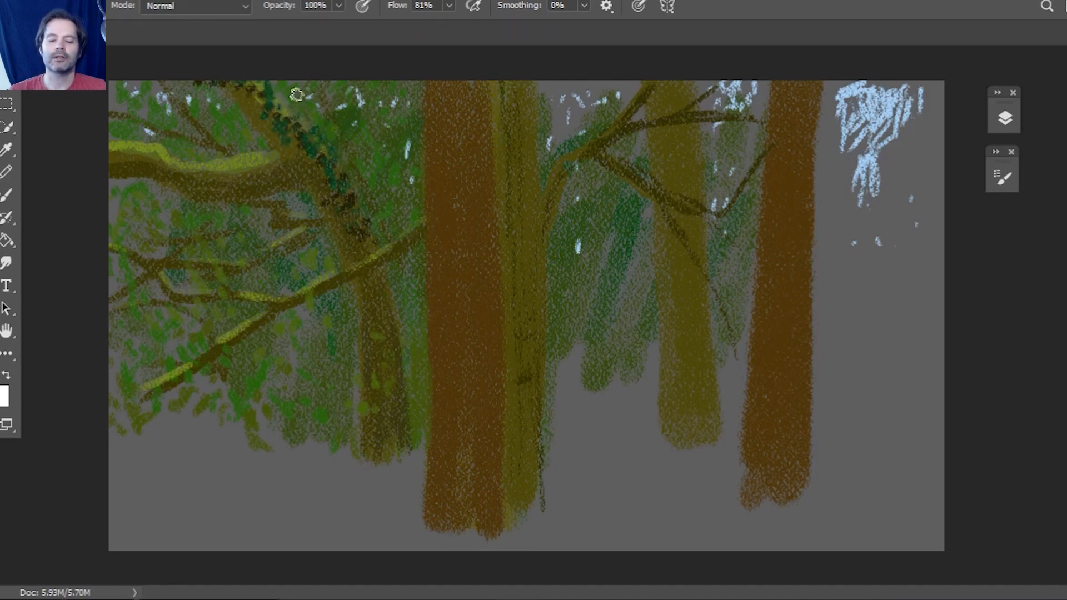
{"action": "mouse_move", "coordinate": [324, 125]}
{"action": "left_mouse_down"}
{"action": "mouse_move", "coordinate": [318, 171]}
{"action": "mouse_move", "coordinate": [338, 176]}
{"action": "mouse_move", "coordinate": [341, 197]}
{"action": "mouse_move", "coordinate": [377, 221]}
{"action": "mouse_move", "coordinate": [381, 245]}
{"action": "left_mouse_up"}
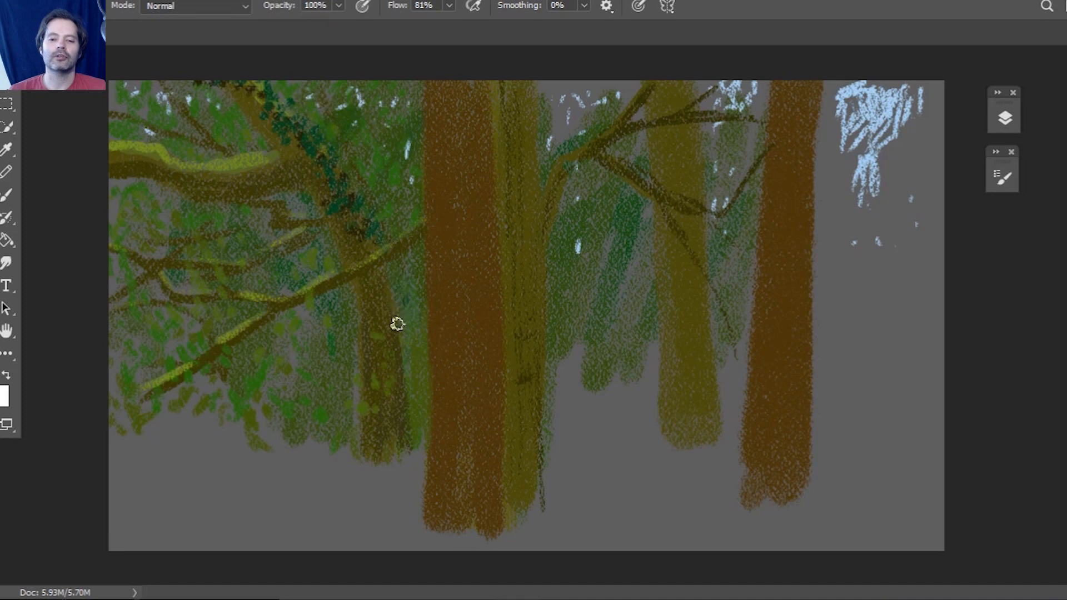
{"action": "left_click_drag", "start_coordinate": [420, 341], "coordinate": [423, 418]}
{"action": "mouse_move", "coordinate": [413, 330]}
{"action": "left_mouse_down"}
{"action": "mouse_move", "coordinate": [399, 287]}
{"action": "mouse_move", "coordinate": [395, 312]}
{"action": "mouse_move", "coordinate": [385, 267]}
{"action": "left_mouse_up"}
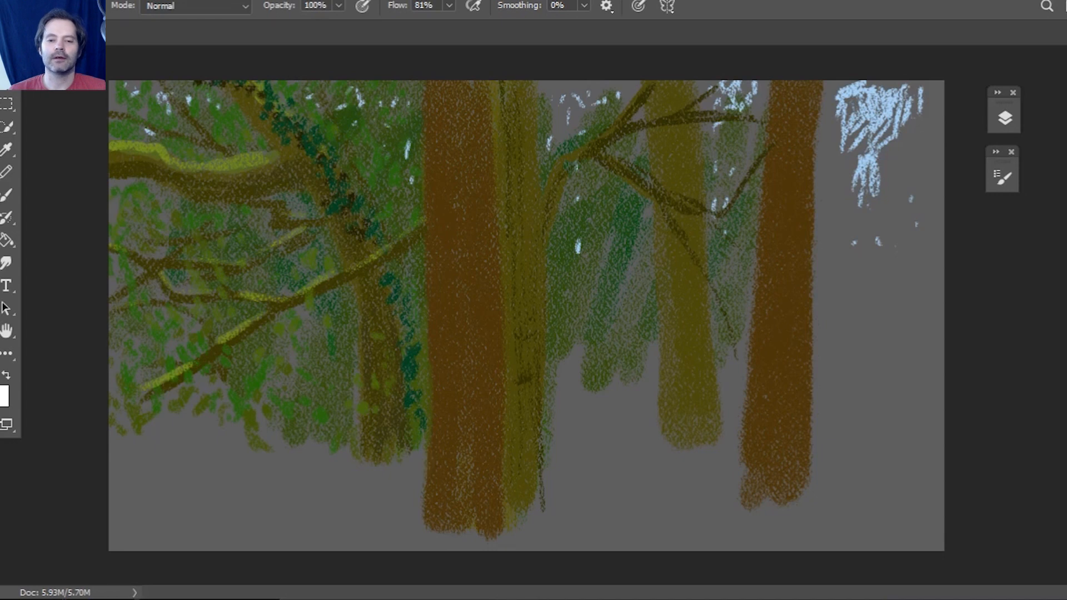
Step: Set the foreground color to #01200e and dab darker leaves into the ivy on the curved trunk's lower right edge
{"action": "left_click", "coordinate": [1, 388]}
{"action": "left_click_drag", "start_coordinate": [168, 436], "coordinate": [169, 464]}
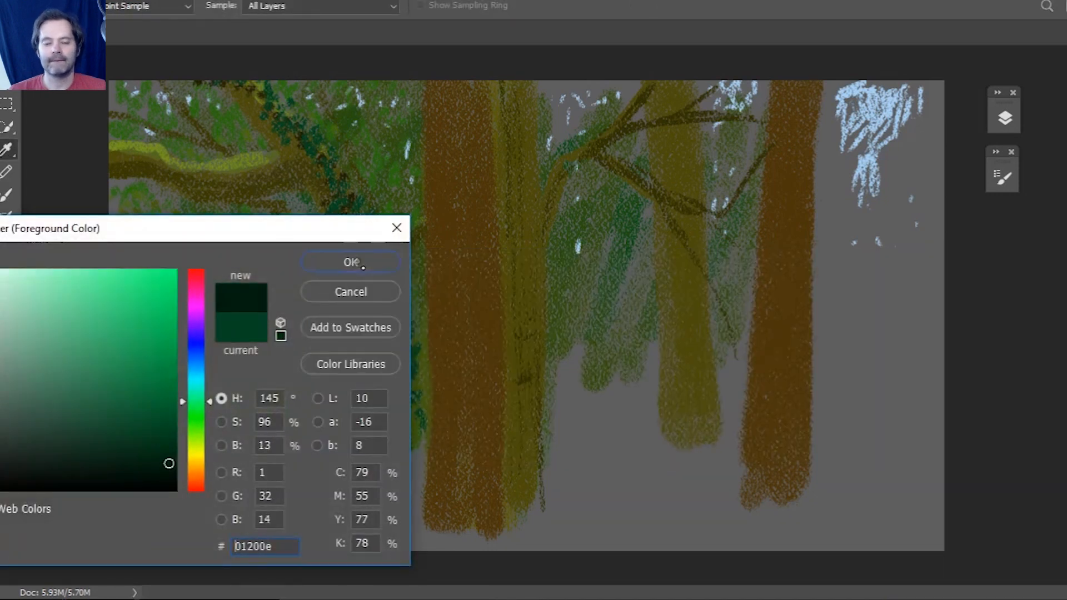
{"action": "left_click", "coordinate": [351, 262]}
{"action": "mouse_move", "coordinate": [409, 376]}
{"action": "left_mouse_down"}
{"action": "mouse_move", "coordinate": [406, 435]}
{"action": "mouse_move", "coordinate": [419, 407]}
{"action": "mouse_move", "coordinate": [414, 338]}
{"action": "mouse_move", "coordinate": [427, 375]}
{"action": "mouse_move", "coordinate": [417, 398]}
{"action": "mouse_move", "coordinate": [408, 302]}
{"action": "mouse_move", "coordinate": [400, 278]}
{"action": "mouse_move", "coordinate": [387, 279]}
{"action": "mouse_move", "coordinate": [414, 392]}
{"action": "left_mouse_up"}
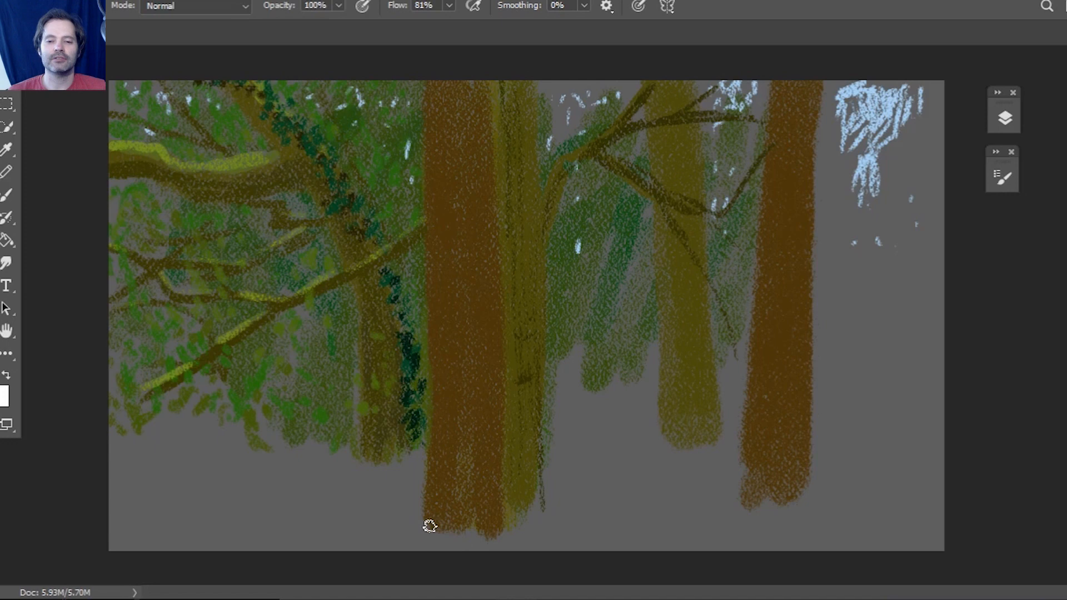
Step: Set the foreground color to #45312a and brush over the large central brown trunk, extending its base to the canvas bottom
{"action": "left_click", "coordinate": [7, 149]}
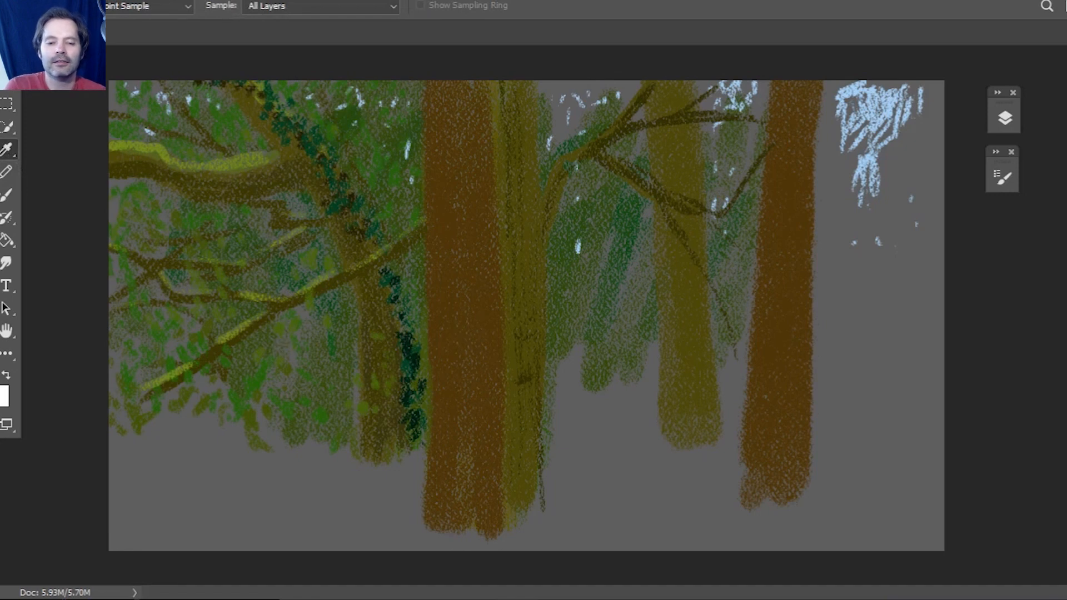
{"action": "left_click", "coordinate": [5, 396]}
{"action": "type", "text": "421425"}
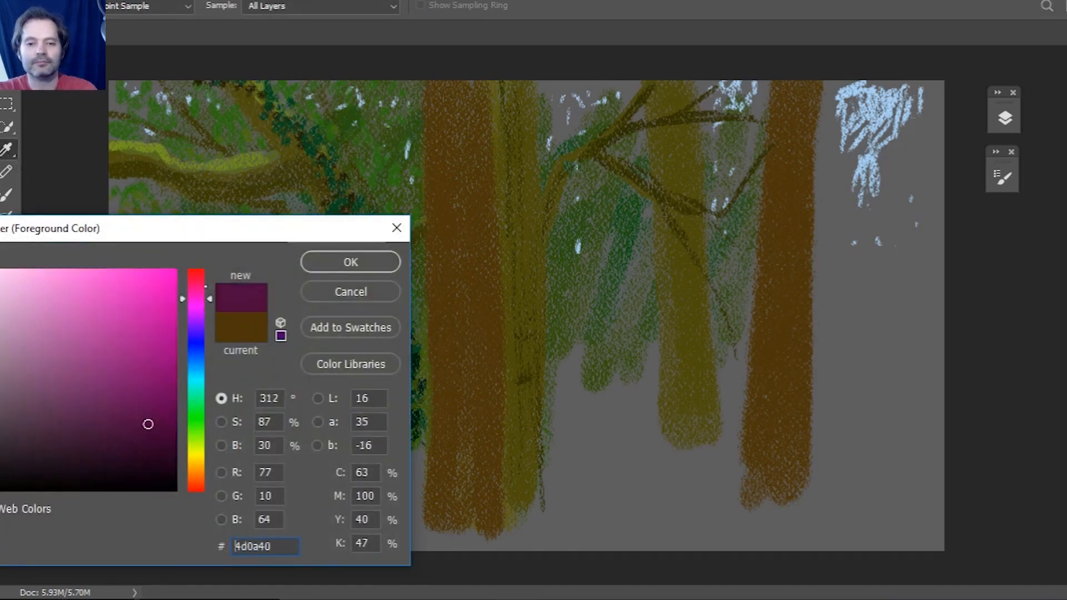
{"action": "mouse_move", "coordinate": [110, 438]}
{"action": "left_mouse_down"}
{"action": "mouse_move", "coordinate": [117, 432]}
{"action": "mouse_move", "coordinate": [47, 449]}
{"action": "mouse_move", "coordinate": [42, 431]}
{"action": "left_mouse_up"}
{"action": "left_click_drag", "start_coordinate": [195, 480], "coordinate": [196, 481]}
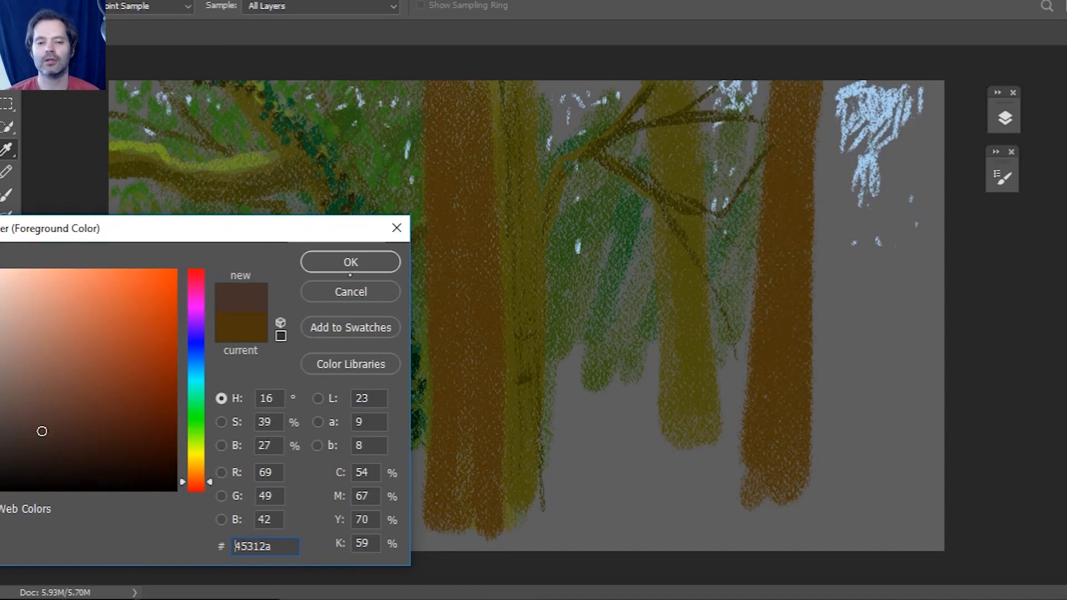
{"action": "left_click", "coordinate": [350, 273]}
{"action": "key", "text": "b"}
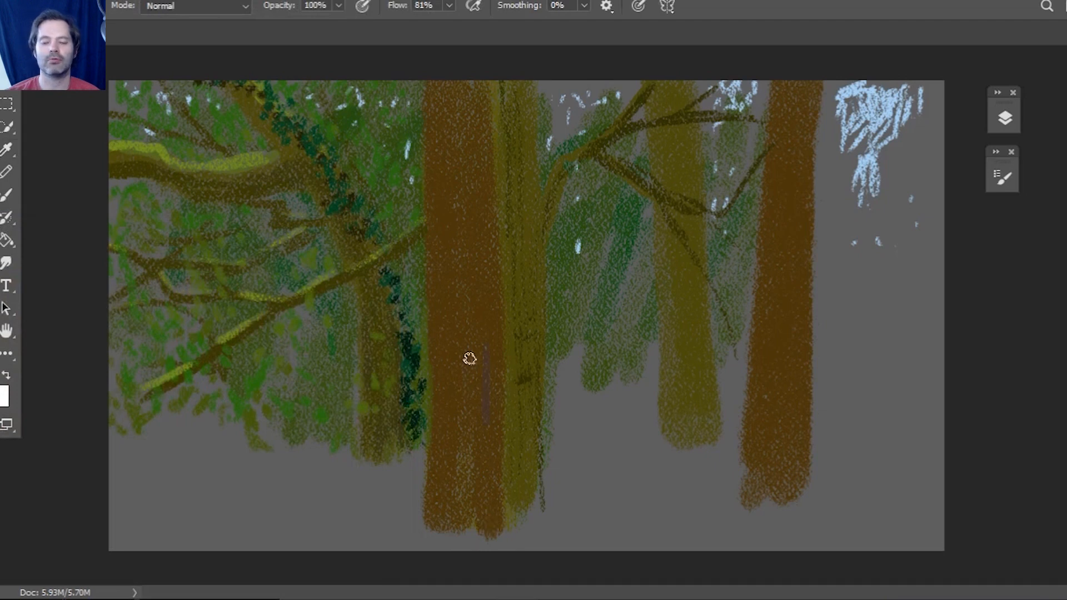
{"action": "mouse_move", "coordinate": [451, 439]}
{"action": "left_mouse_down"}
{"action": "mouse_move", "coordinate": [445, 328]}
{"action": "mouse_move", "coordinate": [449, 368]}
{"action": "mouse_move", "coordinate": [464, 331]}
{"action": "mouse_move", "coordinate": [476, 367]}
{"action": "mouse_move", "coordinate": [472, 459]}
{"action": "mouse_move", "coordinate": [459, 492]}
{"action": "mouse_move", "coordinate": [444, 460]}
{"action": "mouse_move", "coordinate": [448, 486]}
{"action": "mouse_move", "coordinate": [456, 392]}
{"action": "mouse_move", "coordinate": [454, 494]}
{"action": "mouse_move", "coordinate": [458, 403]}
{"action": "mouse_move", "coordinate": [455, 448]}
{"action": "mouse_move", "coordinate": [490, 373]}
{"action": "mouse_move", "coordinate": [467, 280]}
{"action": "mouse_move", "coordinate": [446, 325]}
{"action": "mouse_move", "coordinate": [446, 170]}
{"action": "mouse_move", "coordinate": [481, 269]}
{"action": "mouse_move", "coordinate": [481, 141]}
{"action": "mouse_move", "coordinate": [455, 90]}
{"action": "mouse_move", "coordinate": [440, 143]}
{"action": "mouse_move", "coordinate": [454, 138]}
{"action": "mouse_move", "coordinate": [452, 260]}
{"action": "left_mouse_up"}
{"action": "mouse_move", "coordinate": [478, 508]}
{"action": "left_mouse_down"}
{"action": "mouse_move", "coordinate": [464, 483]}
{"action": "mouse_move", "coordinate": [444, 554]}
{"action": "mouse_move", "coordinate": [430, 548]}
{"action": "mouse_move", "coordinate": [434, 520]}
{"action": "mouse_move", "coordinate": [457, 506]}
{"action": "mouse_move", "coordinate": [465, 576]}
{"action": "mouse_move", "coordinate": [486, 507]}
{"action": "mouse_move", "coordinate": [491, 553]}
{"action": "mouse_move", "coordinate": [473, 511]}
{"action": "mouse_move", "coordinate": [447, 497]}
{"action": "left_mouse_up"}
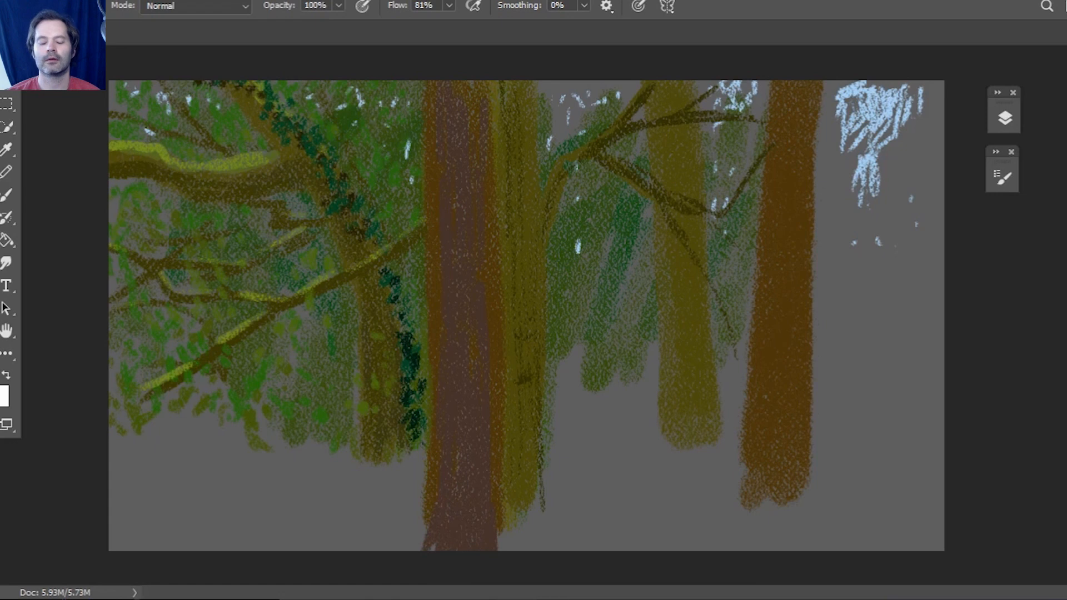
Step: Set the foreground color to #371c13 and paint vertical bark streaks along the full height of the central brown trunk
{"action": "left_click", "coordinate": [2, 389]}
{"action": "mouse_move", "coordinate": [51, 434]}
{"action": "left_mouse_down"}
{"action": "mouse_move", "coordinate": [77, 473]}
{"action": "mouse_move", "coordinate": [102, 444]}
{"action": "left_mouse_up"}
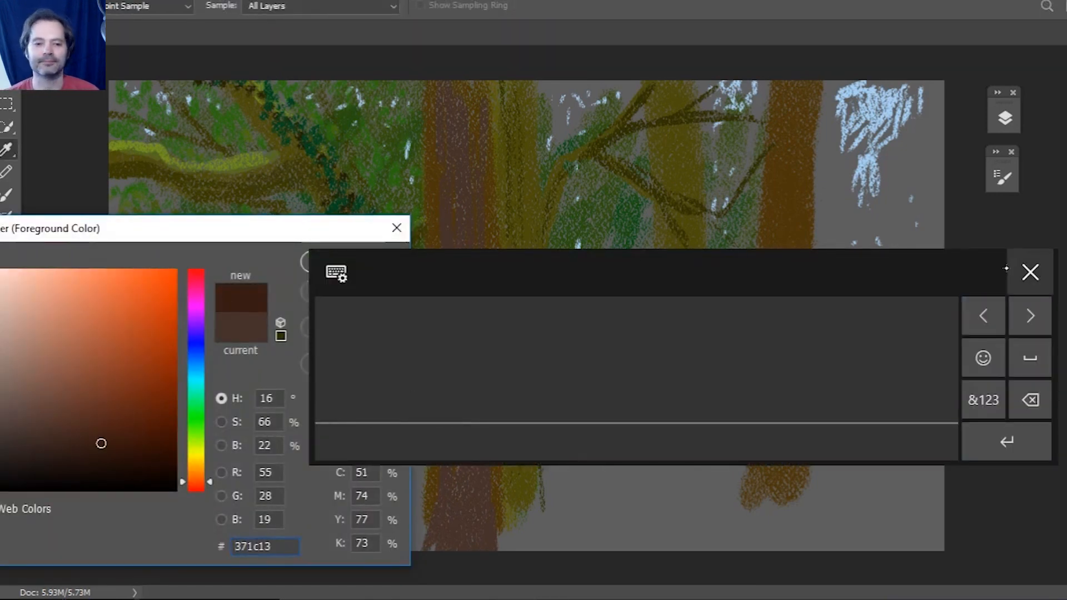
{"action": "left_click", "coordinate": [1030, 272]}
{"action": "key", "text": "Return"}
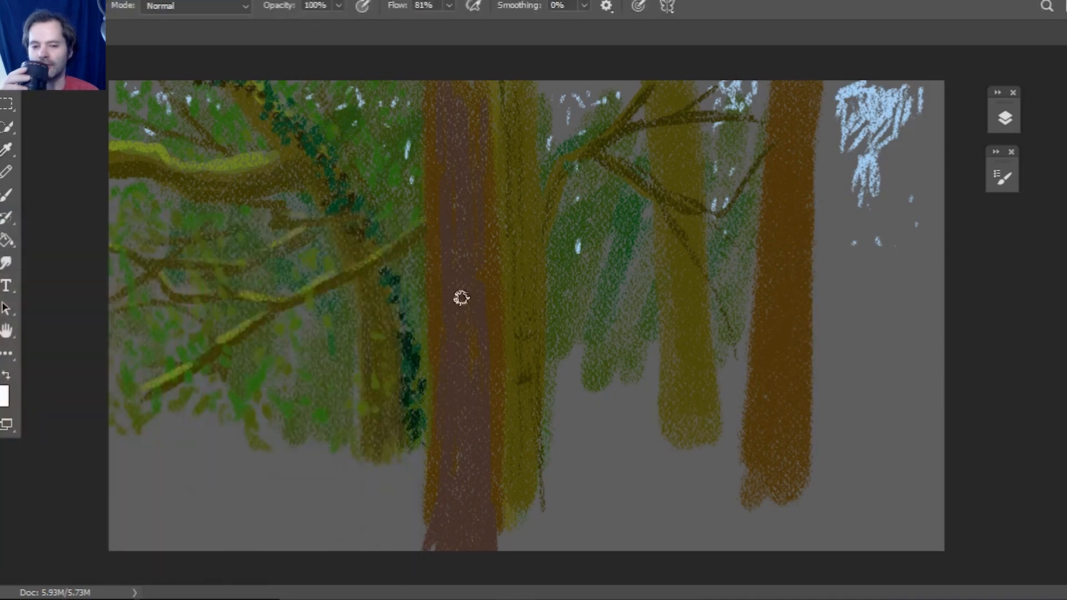
{"action": "mouse_move", "coordinate": [446, 343]}
{"action": "left_mouse_down"}
{"action": "mouse_move", "coordinate": [450, 426]}
{"action": "mouse_move", "coordinate": [467, 419]}
{"action": "mouse_move", "coordinate": [471, 537]}
{"action": "mouse_move", "coordinate": [452, 381]}
{"action": "mouse_move", "coordinate": [457, 89]}
{"action": "left_mouse_up"}
{"action": "mouse_move", "coordinate": [460, 221]}
{"action": "left_mouse_down"}
{"action": "mouse_move", "coordinate": [489, 530]}
{"action": "mouse_move", "coordinate": [475, 550]}
{"action": "left_mouse_up"}
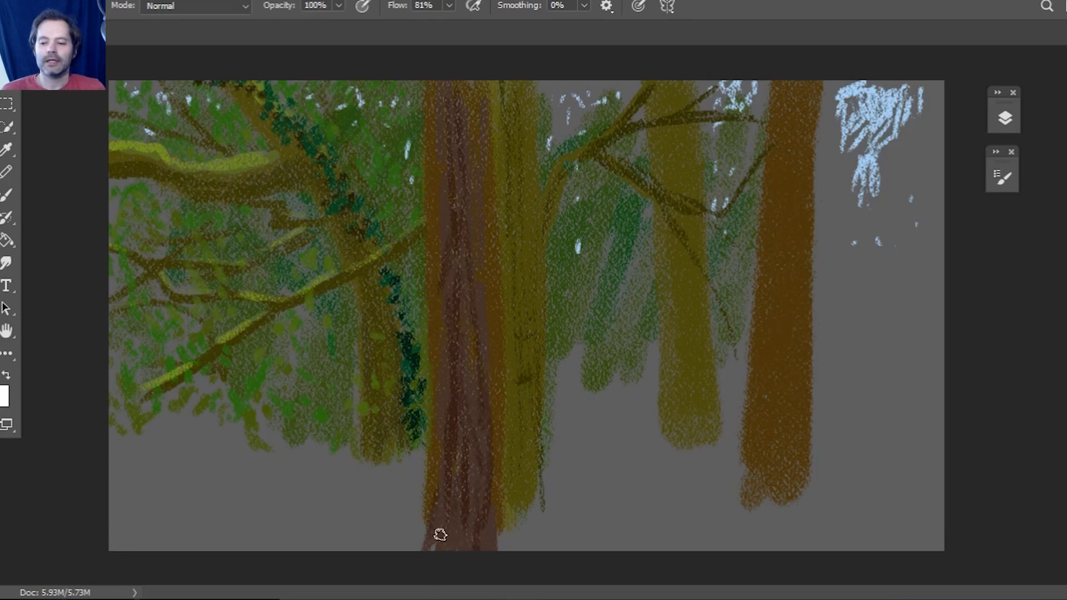
{"action": "mouse_move", "coordinate": [429, 517]}
{"action": "left_mouse_down"}
{"action": "mouse_move", "coordinate": [441, 313]}
{"action": "mouse_move", "coordinate": [444, 345]}
{"action": "mouse_move", "coordinate": [436, 193]}
{"action": "left_mouse_up"}
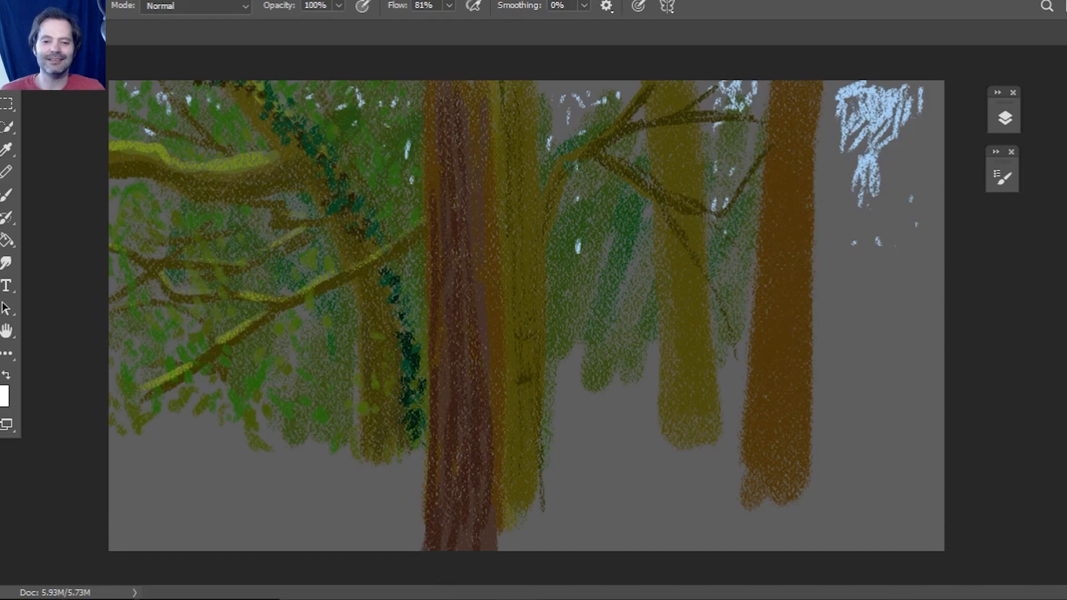
Step: Set the foreground color to #744b3c and paint bark highlights along both edges of the central brown trunk
{"action": "left_click", "coordinate": [5, 395]}
{"action": "left_click", "coordinate": [61, 390]}
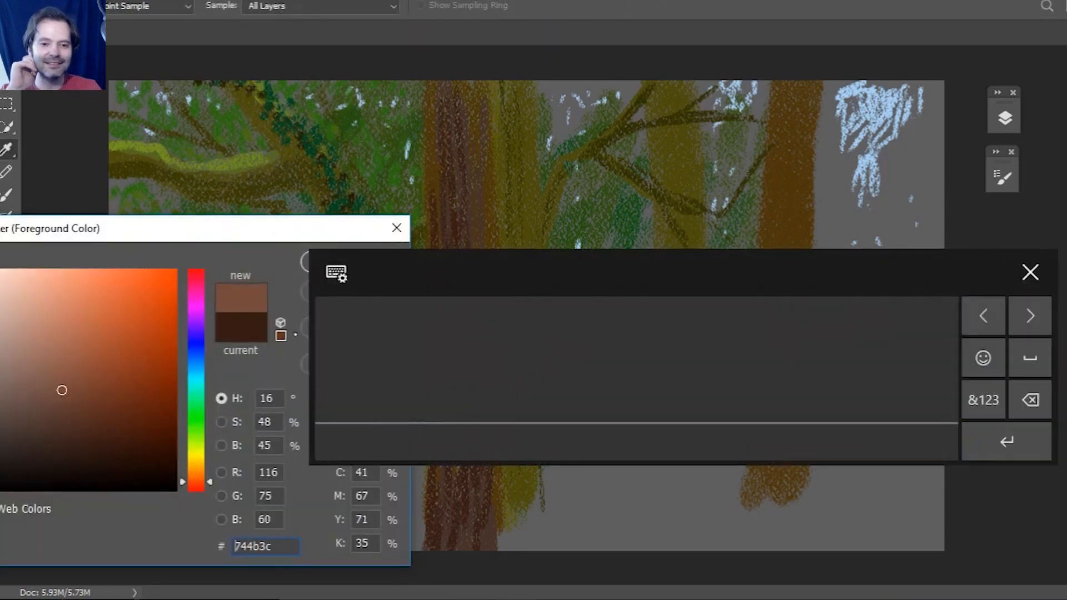
{"action": "left_click", "coordinate": [1030, 273]}
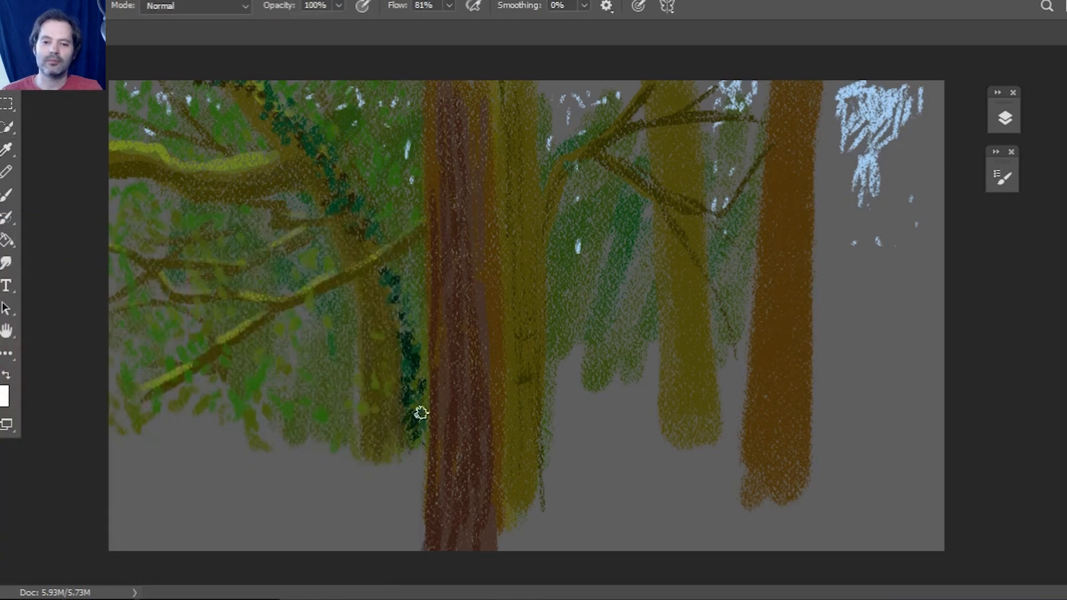
{"action": "mouse_move", "coordinate": [424, 448]}
{"action": "left_mouse_down"}
{"action": "mouse_move", "coordinate": [421, 507]}
{"action": "mouse_move", "coordinate": [426, 357]}
{"action": "left_mouse_up"}
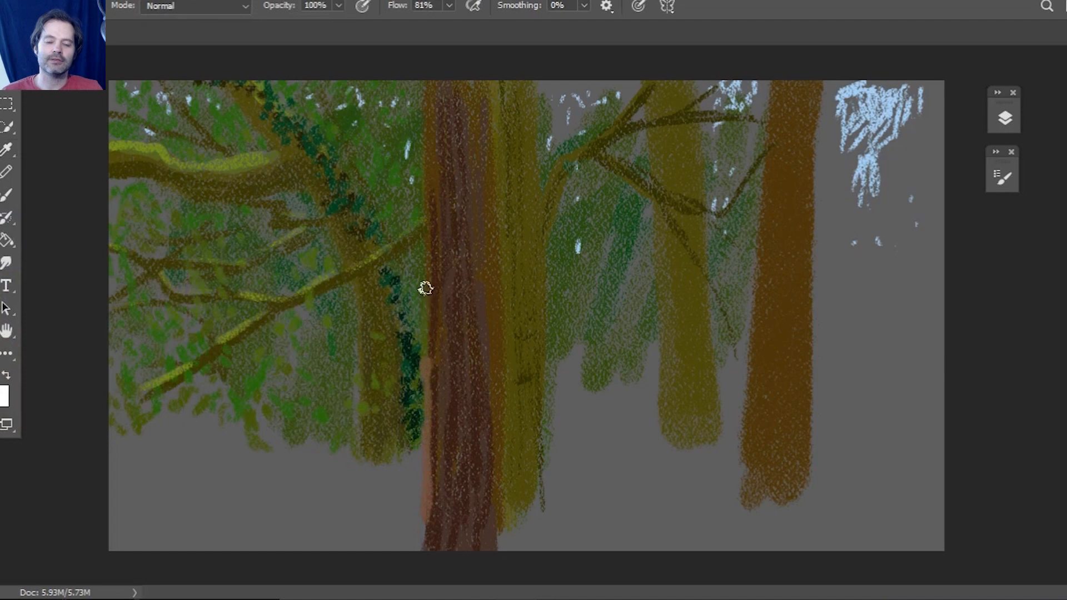
{"action": "mouse_move", "coordinate": [428, 310]}
{"action": "left_mouse_down"}
{"action": "mouse_move", "coordinate": [427, 365]}
{"action": "mouse_move", "coordinate": [436, 291]}
{"action": "mouse_move", "coordinate": [438, 477]}
{"action": "mouse_move", "coordinate": [444, 449]}
{"action": "left_mouse_up"}
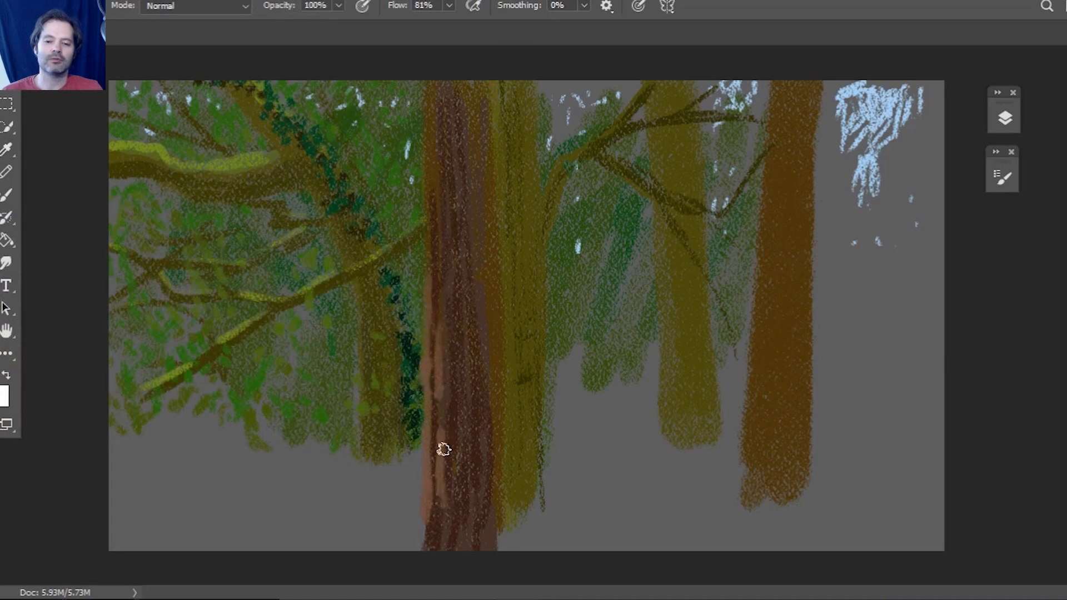
{"action": "mouse_move", "coordinate": [436, 204]}
{"action": "left_mouse_down"}
{"action": "mouse_move", "coordinate": [438, 276]}
{"action": "mouse_move", "coordinate": [432, 78]}
{"action": "left_mouse_up"}
{"action": "mouse_move", "coordinate": [483, 274]}
{"action": "left_mouse_down"}
{"action": "mouse_move", "coordinate": [505, 312]}
{"action": "mouse_move", "coordinate": [486, 543]}
{"action": "mouse_move", "coordinate": [496, 506]}
{"action": "left_mouse_up"}
{"action": "mouse_move", "coordinate": [482, 176]}
{"action": "left_mouse_down"}
{"action": "mouse_move", "coordinate": [488, 160]}
{"action": "mouse_move", "coordinate": [485, 195]}
{"action": "mouse_move", "coordinate": [490, 96]}
{"action": "left_mouse_up"}
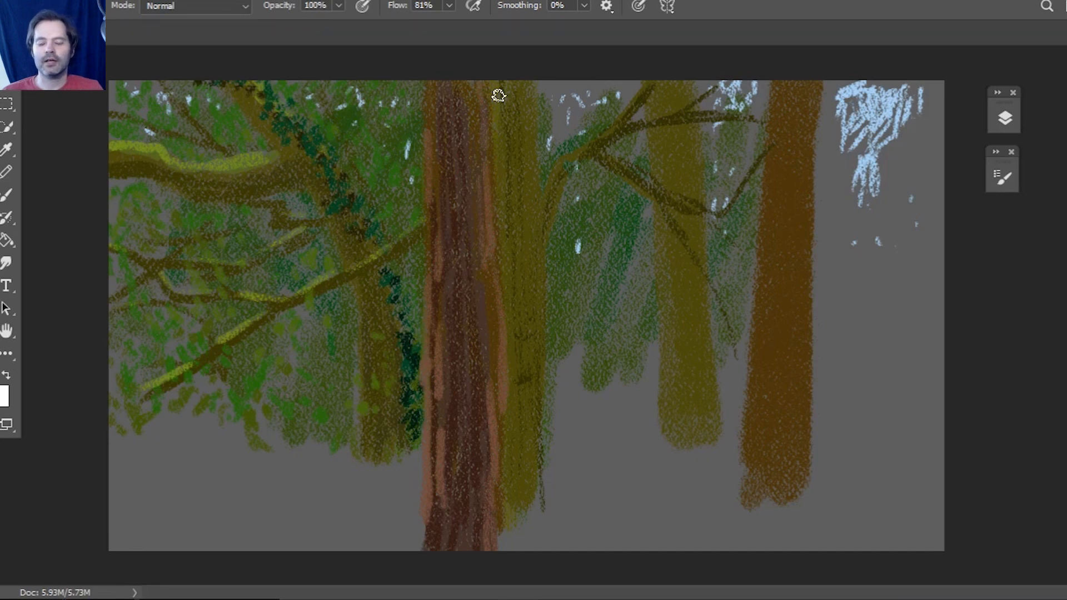
Step: Paint matching light brown highlights down the right side of the rightmost trunk
{"action": "left_click_drag", "start_coordinate": [796, 287], "coordinate": [800, 460]}
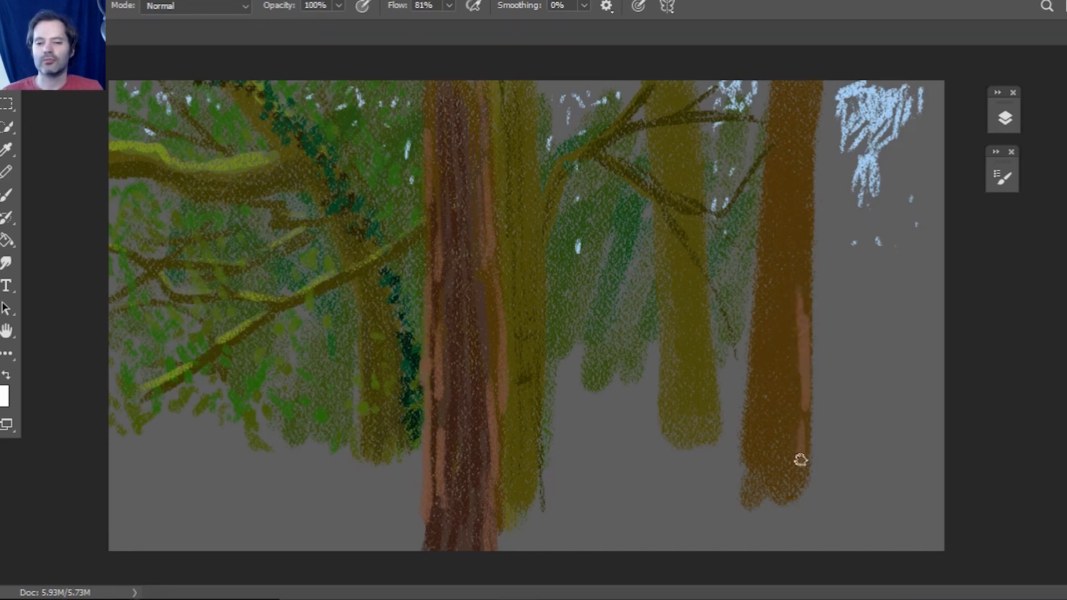
{"action": "left_click_drag", "start_coordinate": [814, 122], "coordinate": [814, 104]}
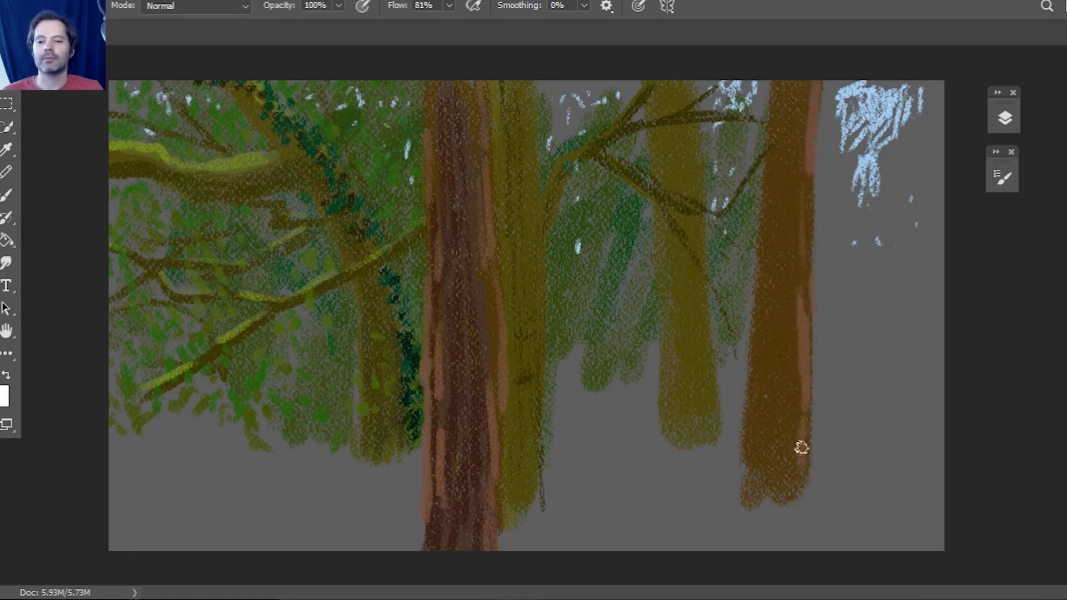
{"action": "left_click_drag", "start_coordinate": [788, 423], "coordinate": [792, 458]}
{"action": "left_click_drag", "start_coordinate": [787, 300], "coordinate": [788, 366]}
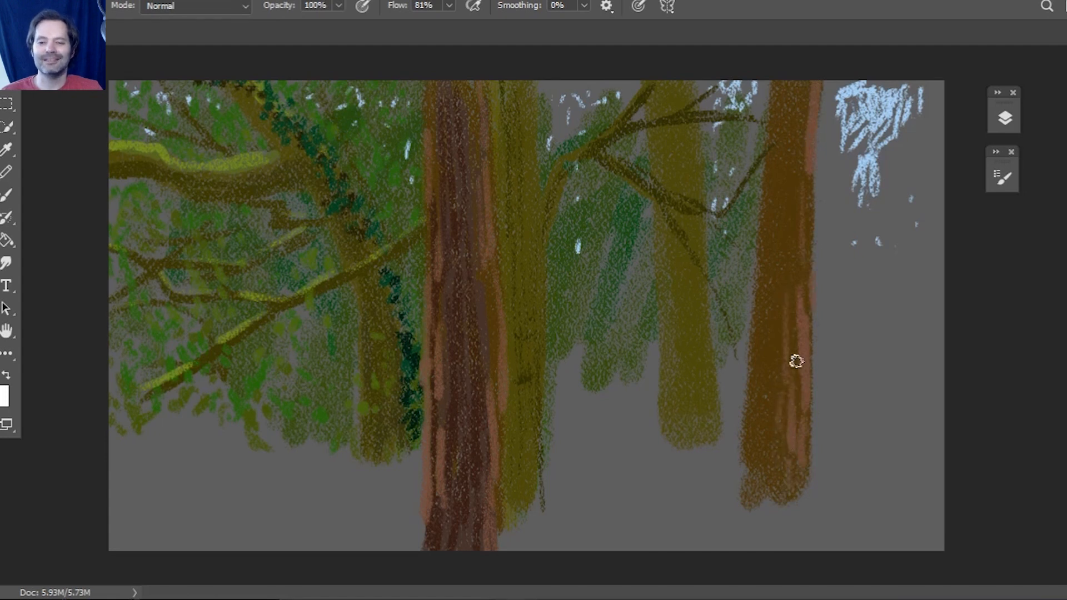
Step: Set the foreground color to #422c22 and brush bark shading over the rightmost trunk from top to base
{"action": "left_click", "coordinate": [1, 390]}
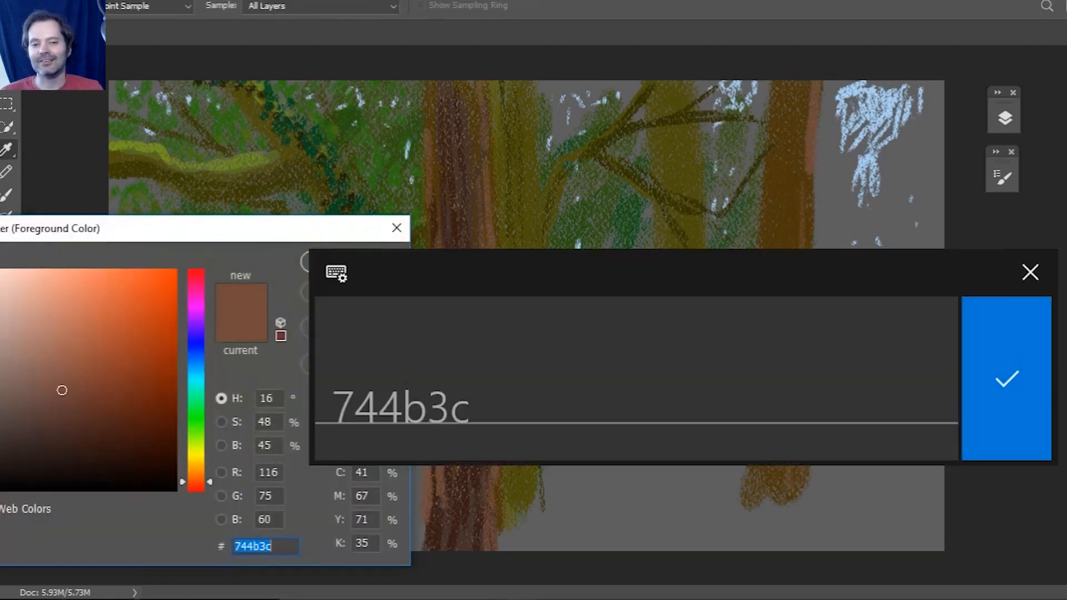
{"action": "left_click", "coordinate": [452, 144]}
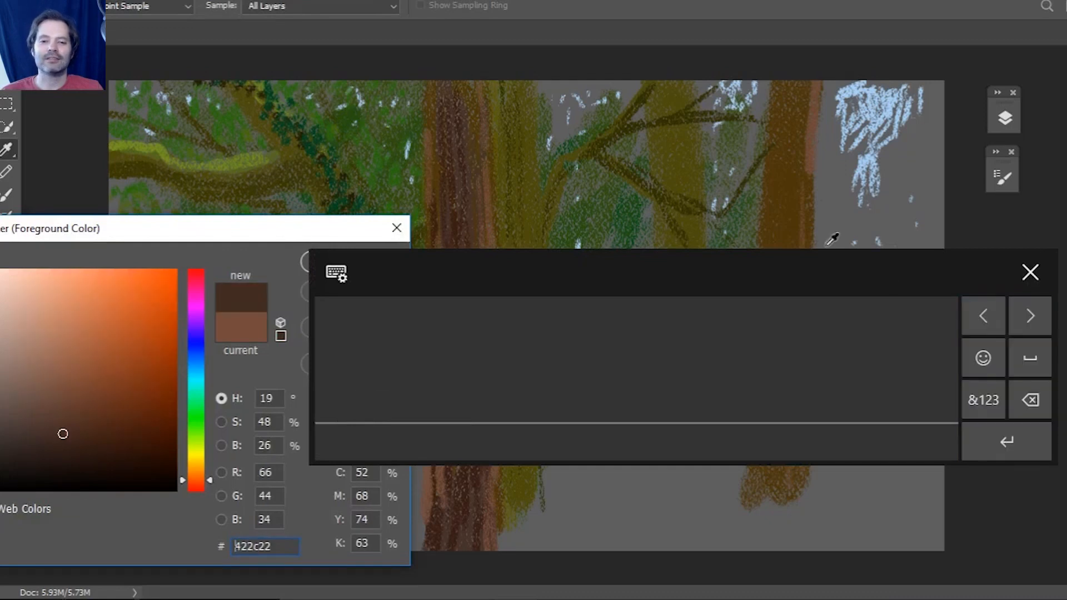
{"action": "left_click", "coordinate": [1030, 272]}
{"action": "key", "text": "Return"}
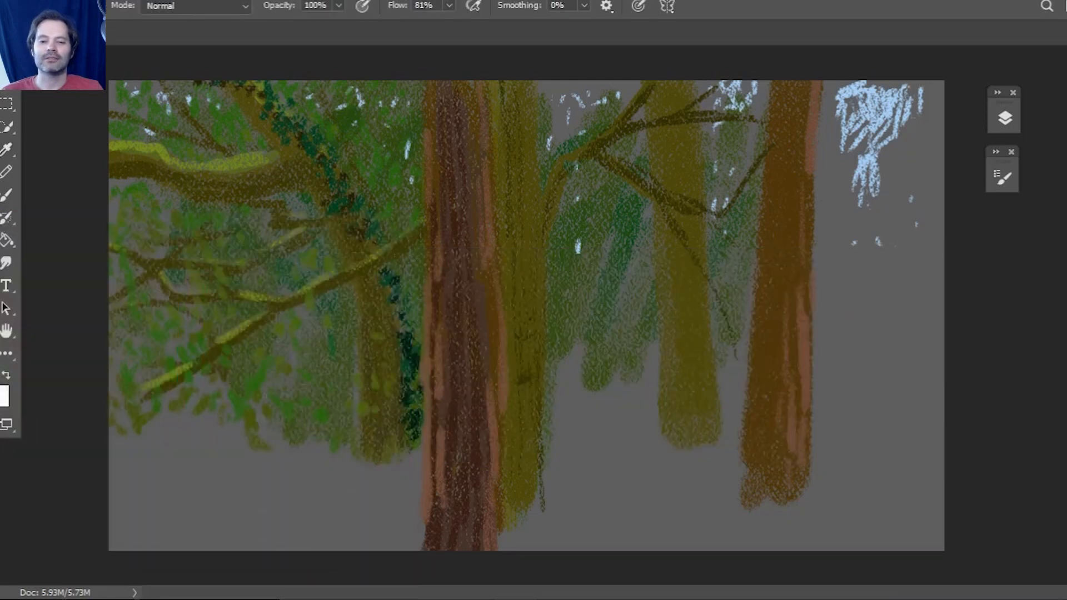
{"action": "left_click_drag", "start_coordinate": [786, 296], "coordinate": [779, 399]}
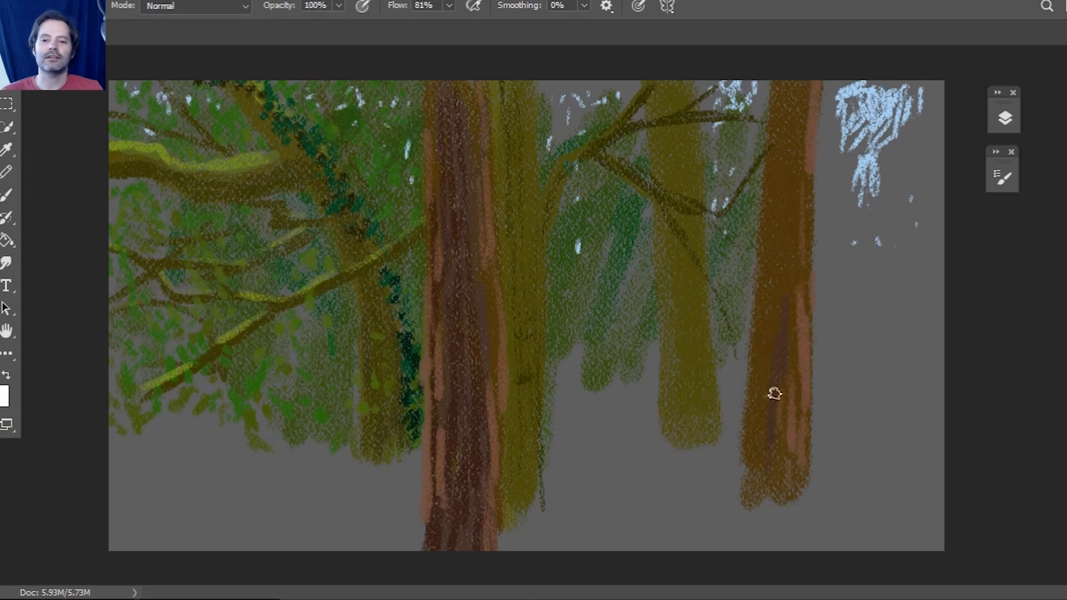
{"action": "mouse_move", "coordinate": [756, 464]}
{"action": "left_mouse_down"}
{"action": "mouse_move", "coordinate": [777, 366]}
{"action": "mouse_move", "coordinate": [788, 456]}
{"action": "left_mouse_up"}
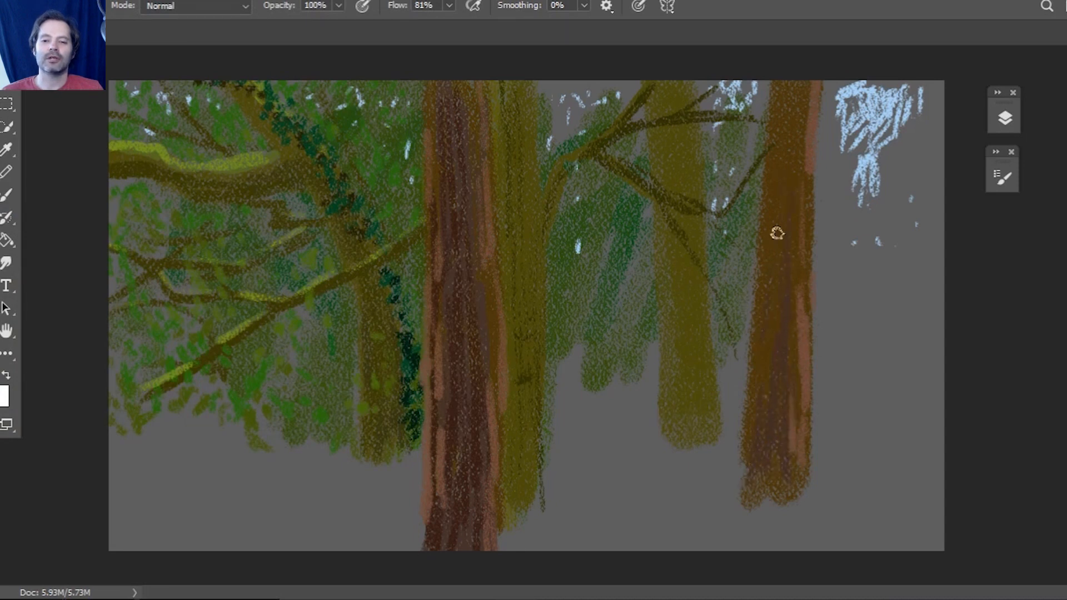
{"action": "mouse_move", "coordinate": [801, 212]}
{"action": "left_mouse_down"}
{"action": "mouse_move", "coordinate": [800, 315]}
{"action": "mouse_move", "coordinate": [791, 286]}
{"action": "mouse_move", "coordinate": [801, 490]}
{"action": "left_mouse_up"}
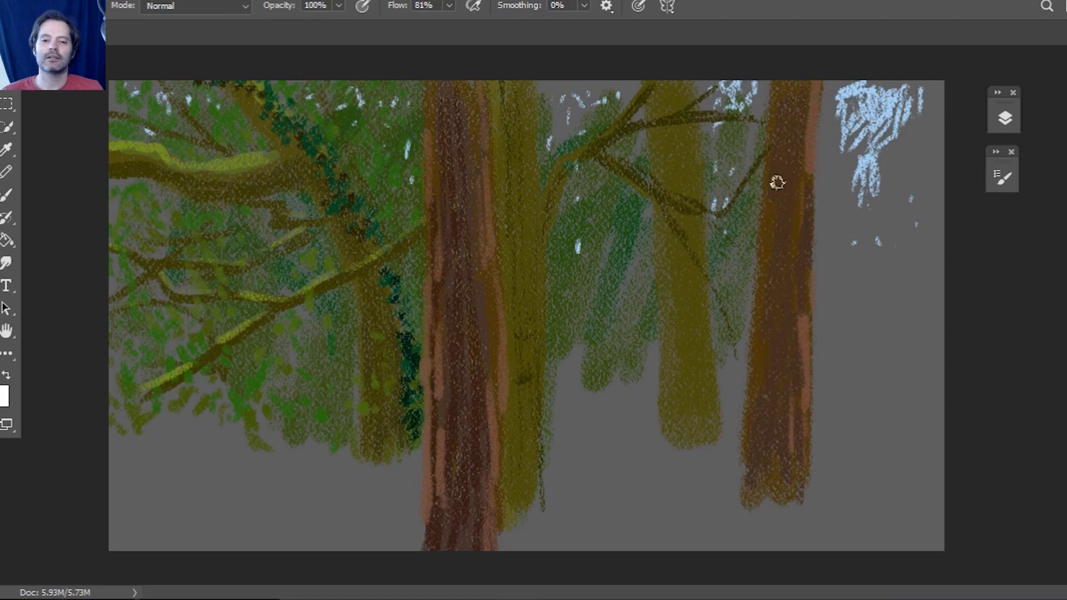
{"action": "left_click_drag", "start_coordinate": [775, 86], "coordinate": [762, 219]}
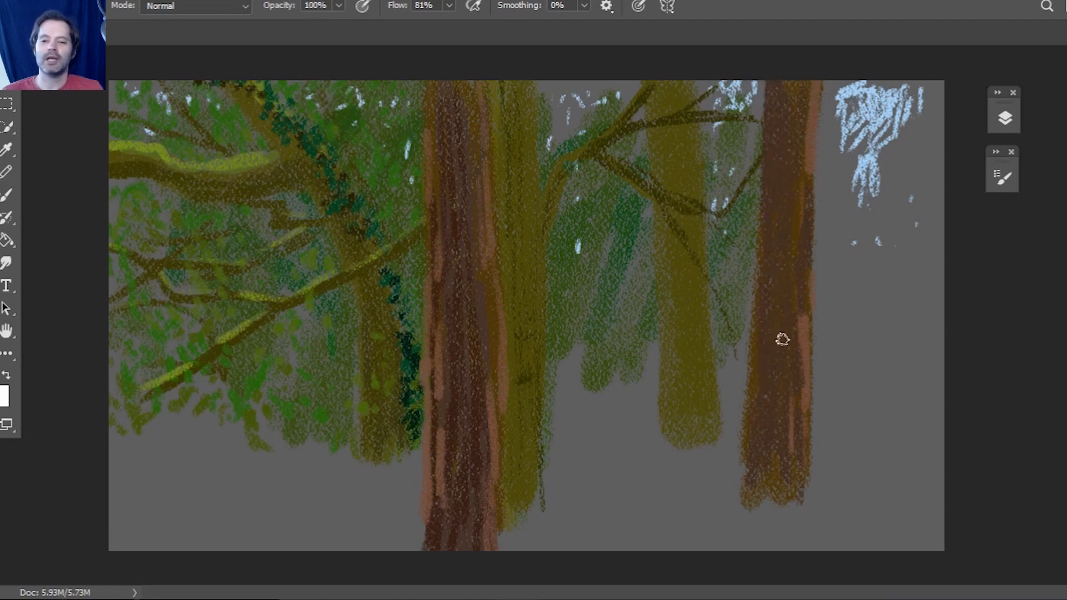
Step: Paint thin dark brown trunks down the empty area at the far right of the scene, overlapping the light blue sky patch
{"action": "left_click_drag", "start_coordinate": [898, 78], "coordinate": [883, 322]}
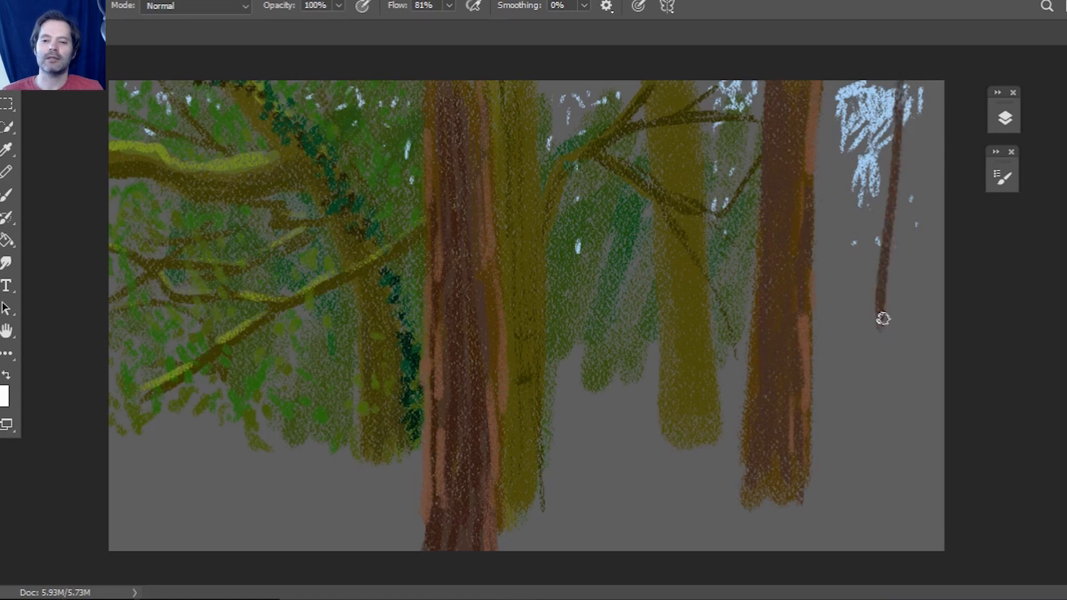
{"action": "left_click_drag", "start_coordinate": [849, 143], "coordinate": [846, 436]}
{"action": "left_click_drag", "start_coordinate": [897, 73], "coordinate": [878, 417]}
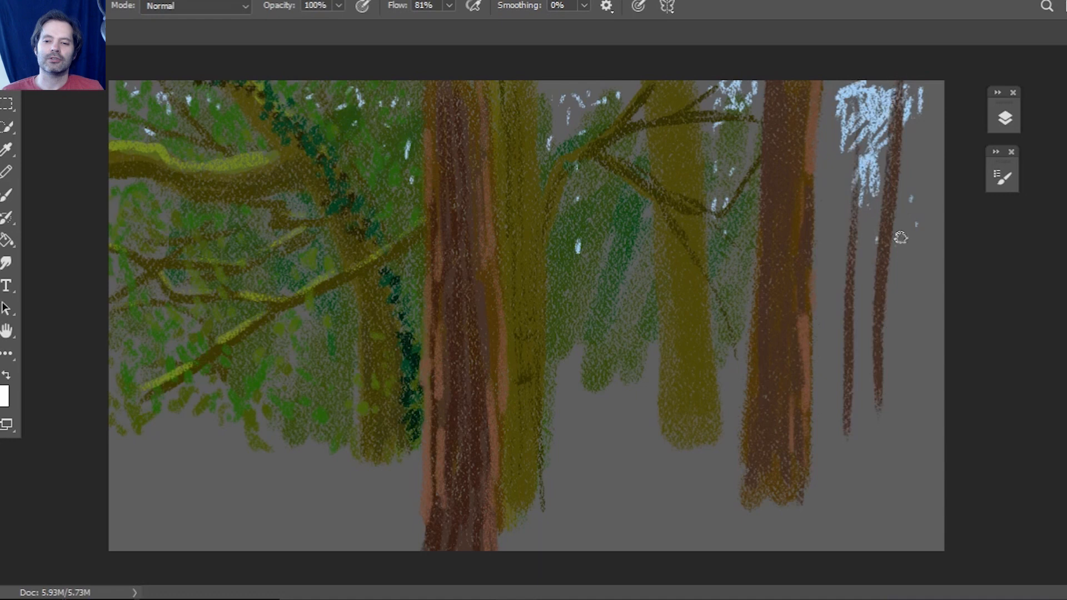
{"action": "left_click_drag", "start_coordinate": [940, 97], "coordinate": [889, 425]}
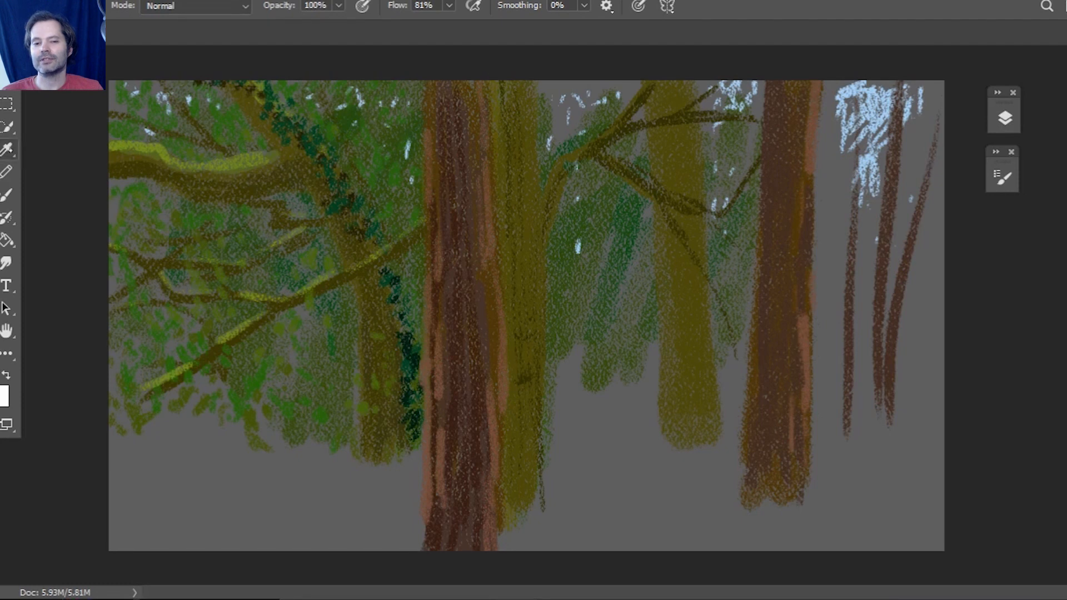
Step: Dab sampled lighter green leaves into the middle foliage and paint sampled dark green ivy along the edges of the right olive trunk
{"action": "left_click", "coordinate": [7, 149]}
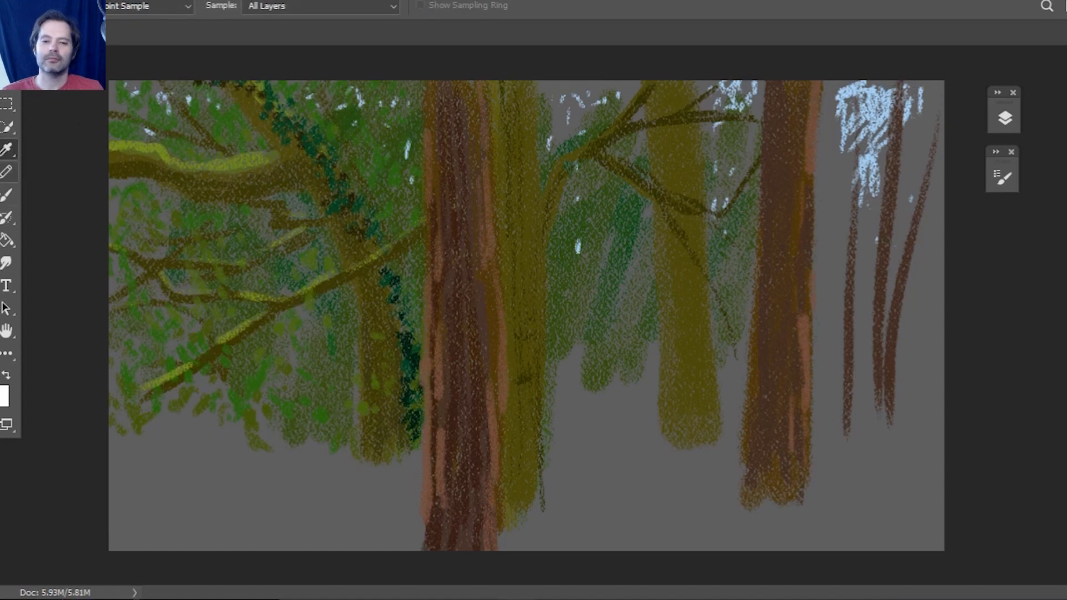
{"action": "left_click", "coordinate": [6, 171]}
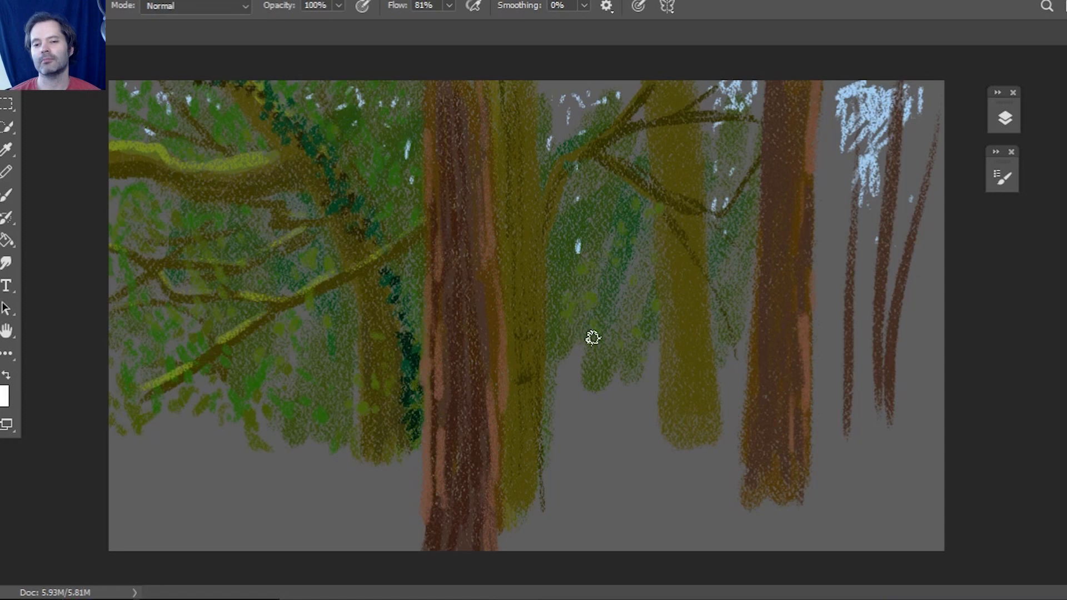
{"action": "key", "text": "i"}
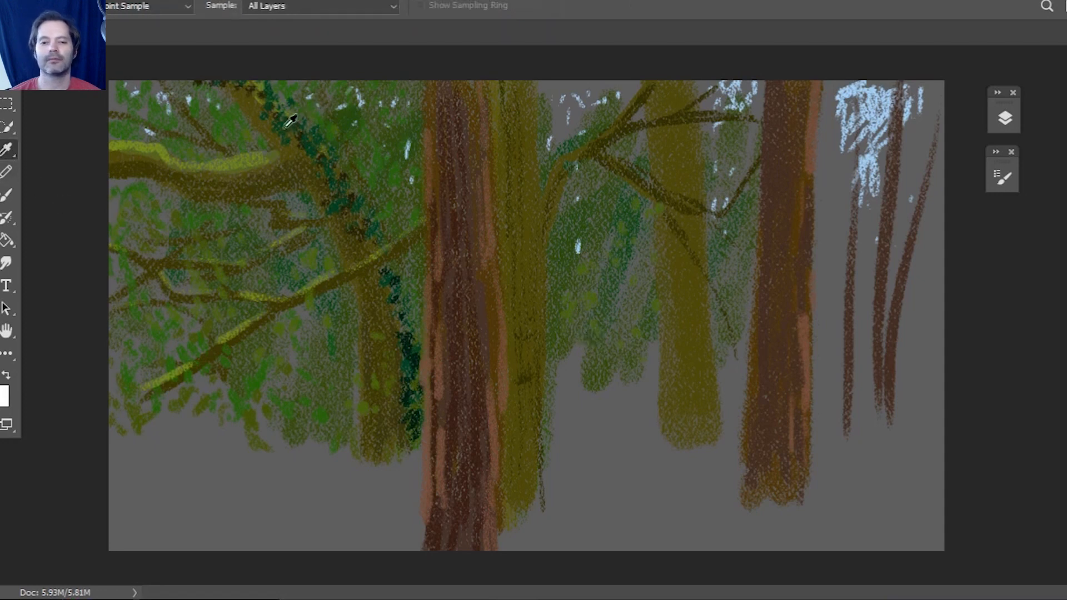
{"action": "left_click", "coordinate": [7, 172]}
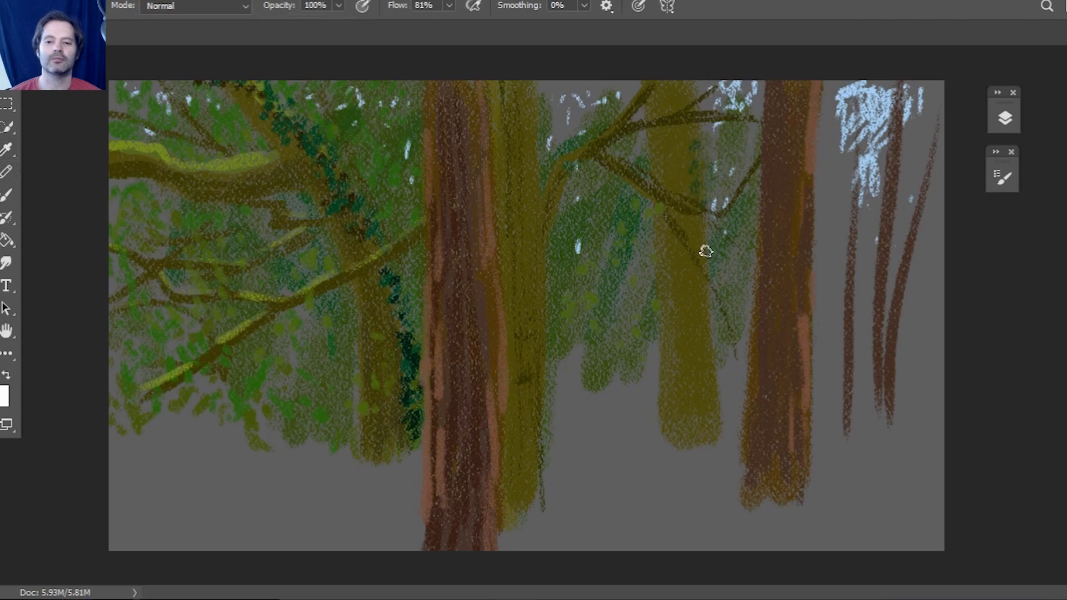
{"action": "mouse_move", "coordinate": [711, 343]}
{"action": "left_mouse_down"}
{"action": "mouse_move", "coordinate": [716, 378]}
{"action": "mouse_move", "coordinate": [705, 328]}
{"action": "mouse_move", "coordinate": [703, 364]}
{"action": "mouse_move", "coordinate": [692, 359]}
{"action": "mouse_move", "coordinate": [717, 417]}
{"action": "left_mouse_up"}
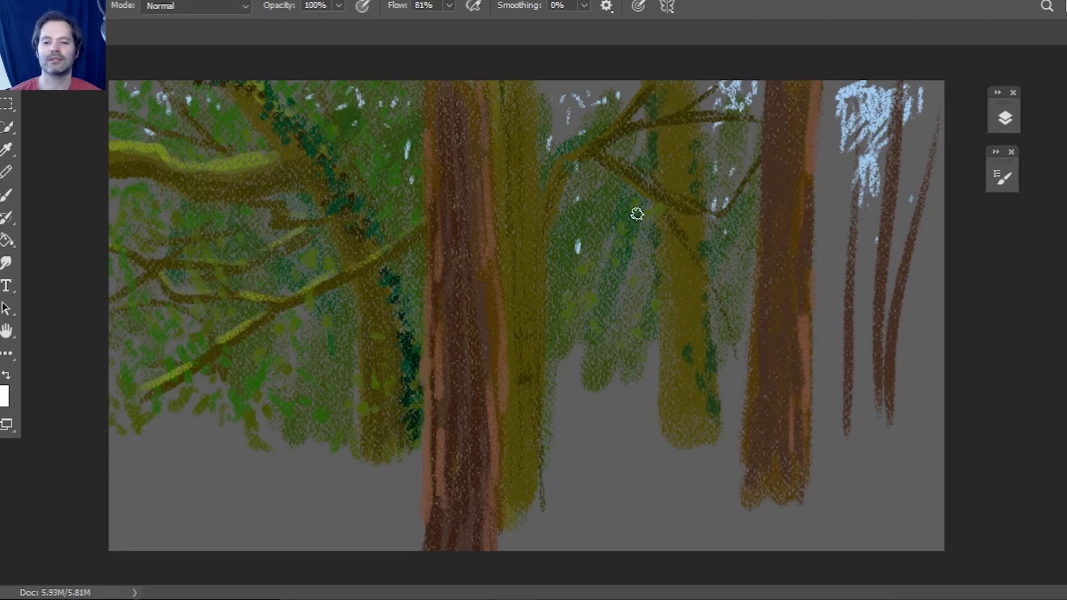
Step: Set the foreground color to #070d2b and paint dark blue shadows into the ivy along the right olive trunk
{"action": "left_click", "coordinate": [1, 390]}
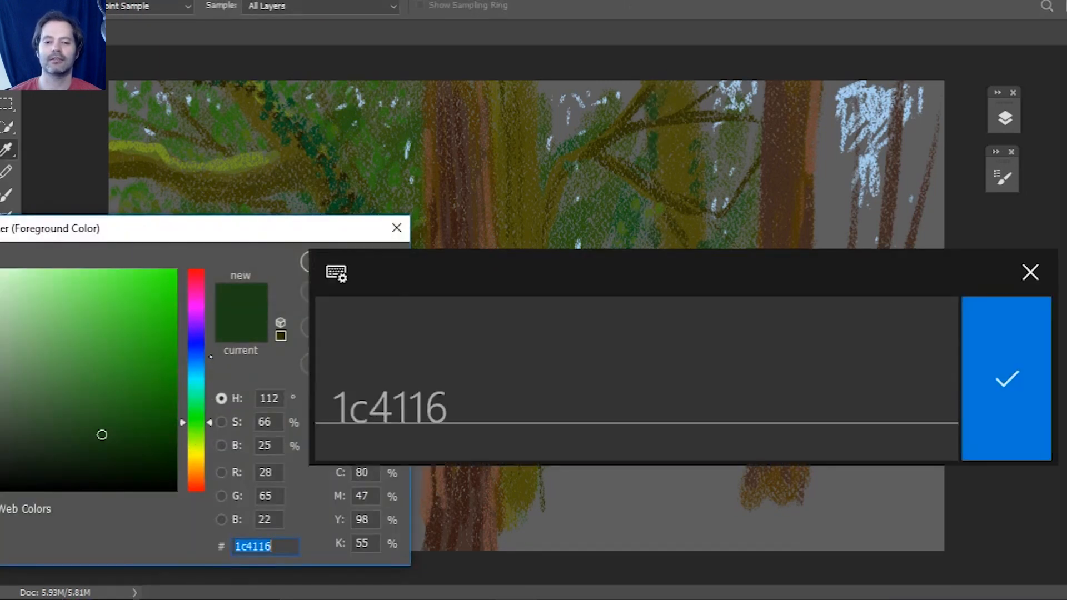
{"action": "left_click", "coordinate": [1007, 378]}
{"action": "left_click_drag", "start_coordinate": [137, 453], "coordinate": [140, 454]}
{"action": "left_click", "coordinate": [336, 272]}
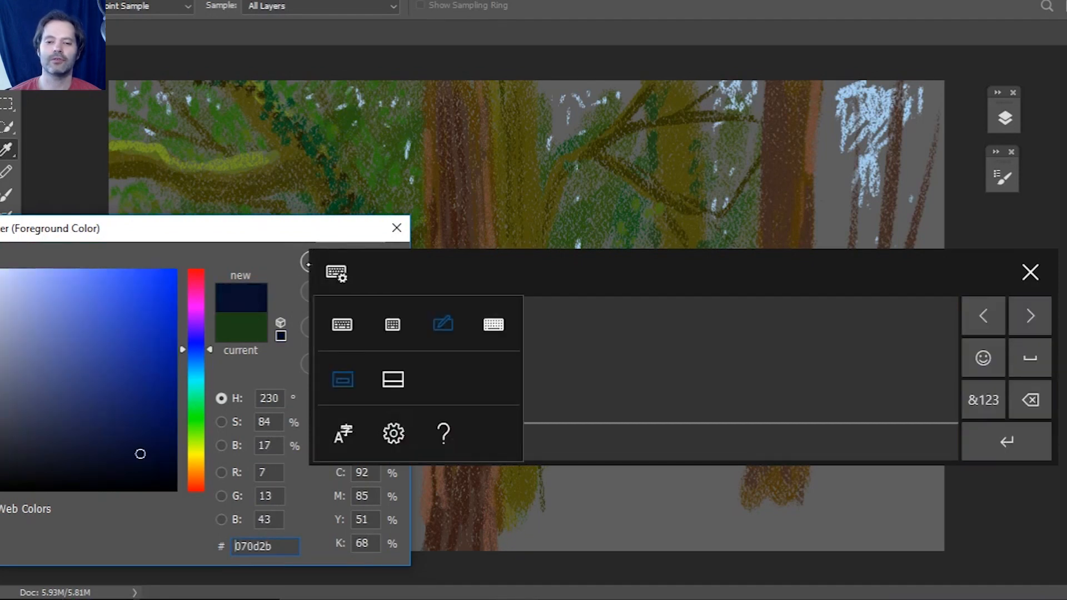
{"action": "left_click", "coordinate": [980, 257]}
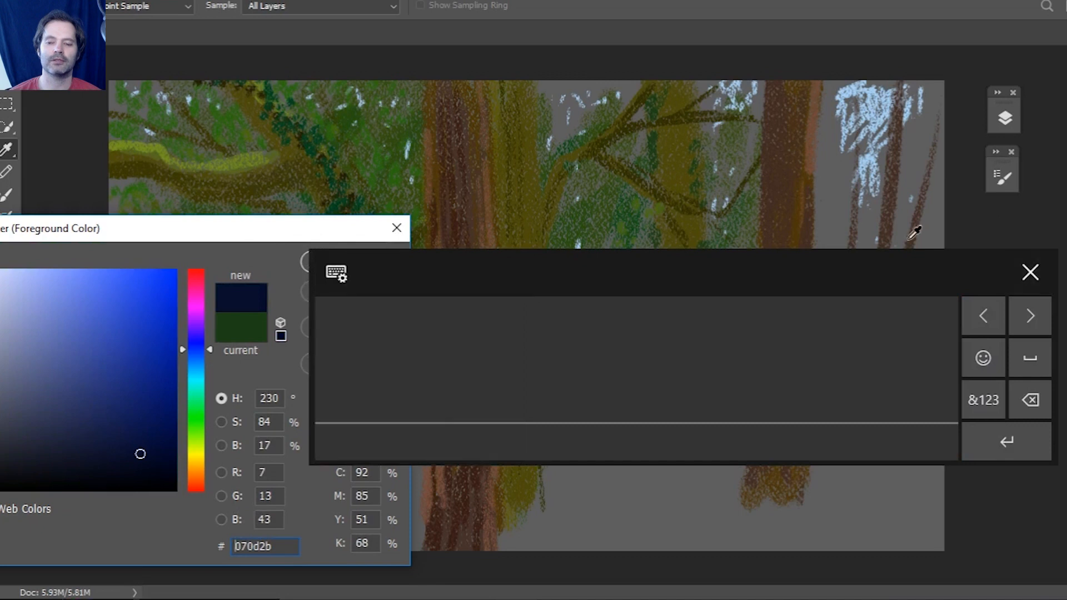
{"action": "left_click", "coordinate": [1030, 272]}
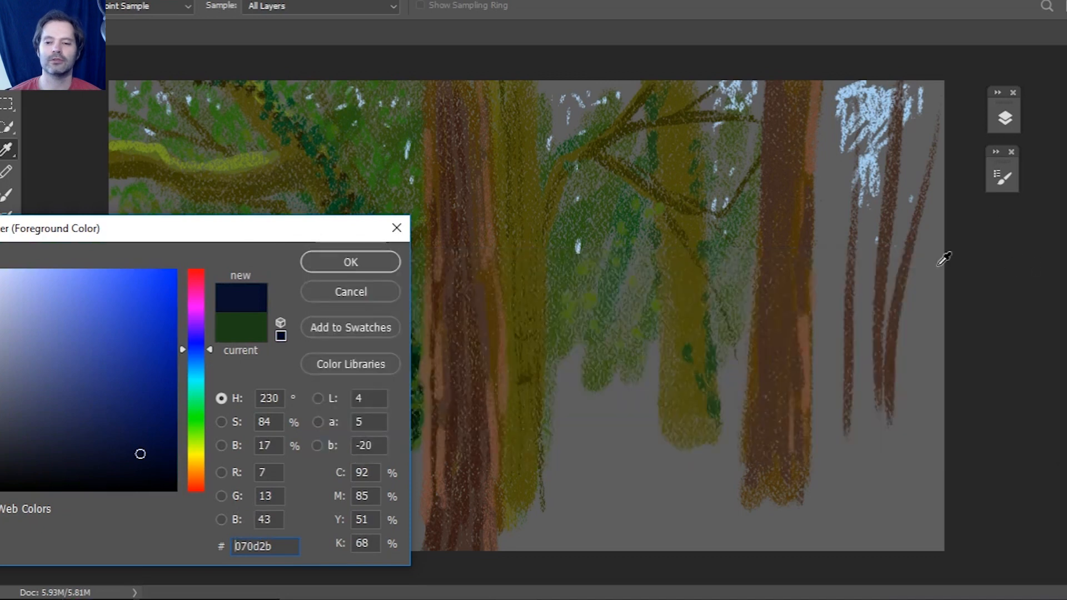
{"action": "left_click", "coordinate": [350, 262]}
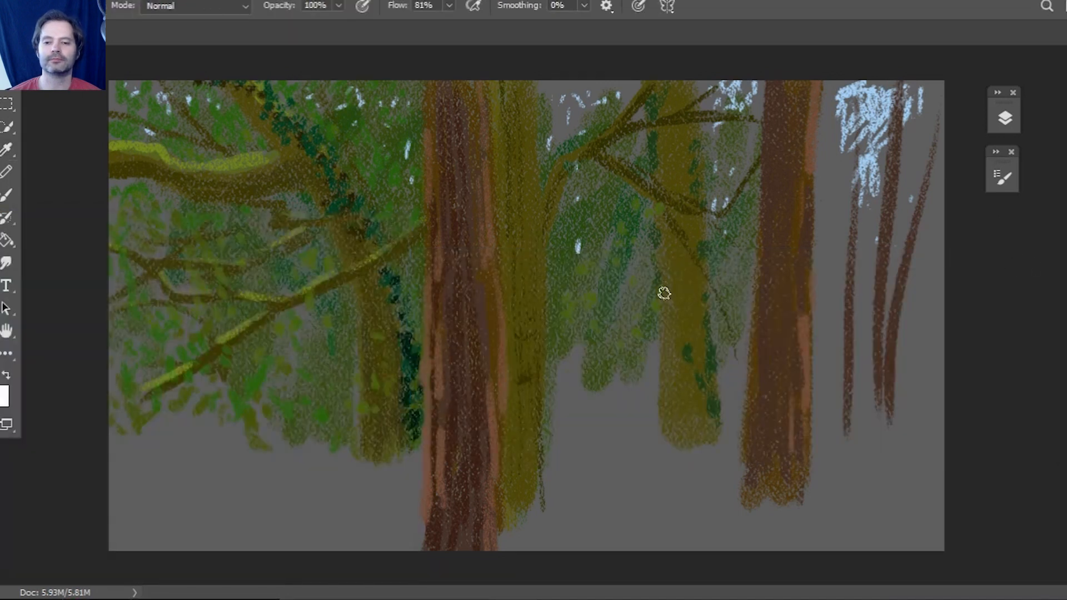
{"action": "mouse_move", "coordinate": [662, 257]}
{"action": "left_mouse_down"}
{"action": "mouse_move", "coordinate": [698, 358]}
{"action": "mouse_move", "coordinate": [705, 325]}
{"action": "mouse_move", "coordinate": [712, 408]}
{"action": "left_mouse_up"}
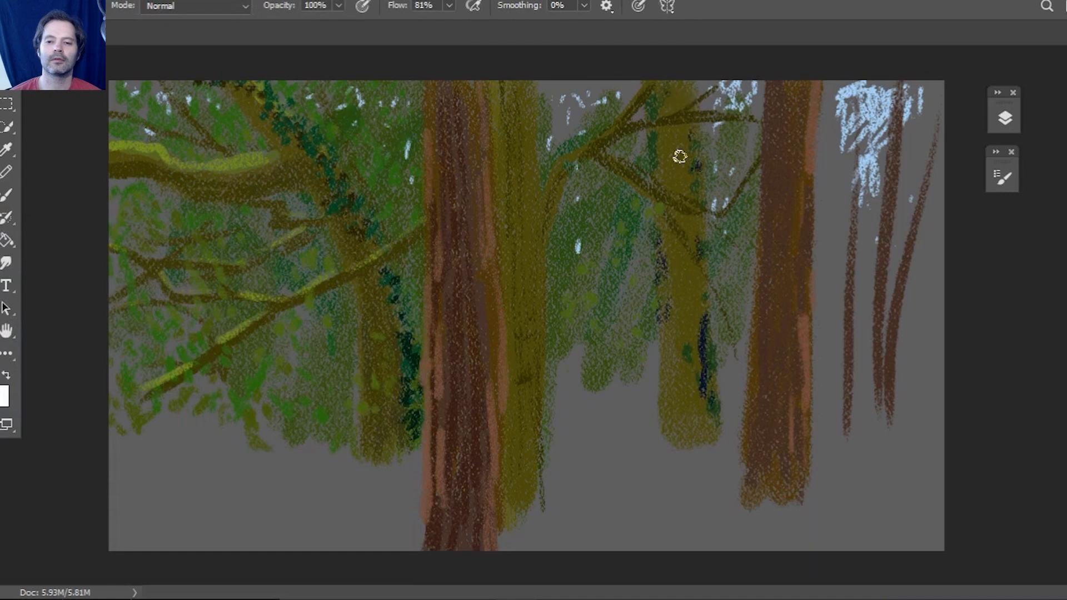
{"action": "mouse_move", "coordinate": [688, 136]}
{"action": "left_mouse_down"}
{"action": "mouse_move", "coordinate": [681, 85]}
{"action": "mouse_move", "coordinate": [683, 148]}
{"action": "mouse_move", "coordinate": [698, 166]}
{"action": "left_mouse_up"}
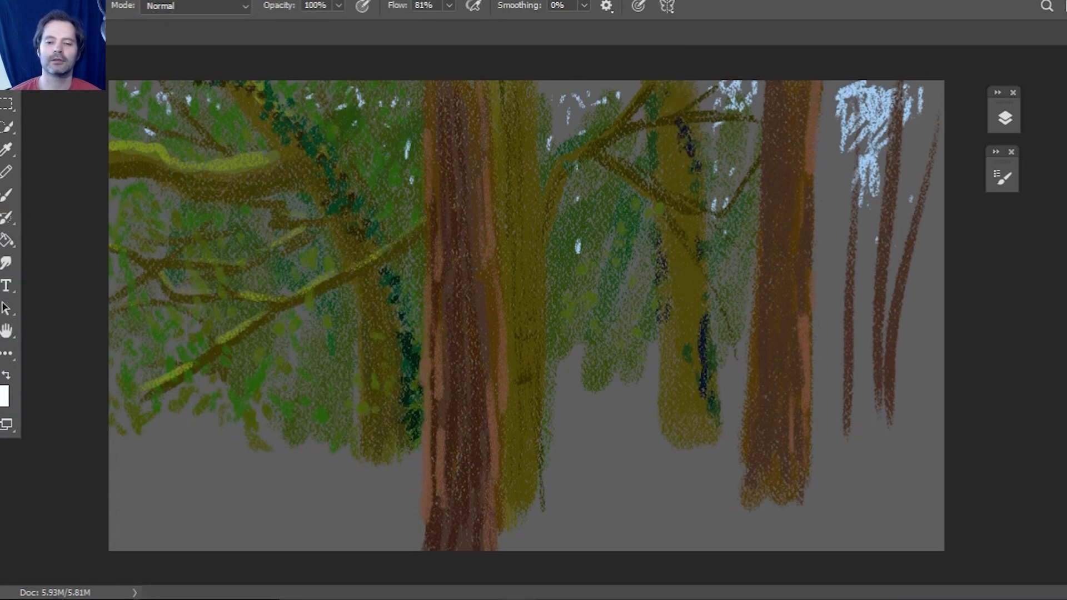
Step: Set the foreground color to #4a4809, touch up the right olive trunk and widen the bases of both olive trunks
{"action": "left_click", "coordinate": [1, 389]}
{"action": "left_click", "coordinate": [515, 205]}
{"action": "left_click", "coordinate": [501, 203]}
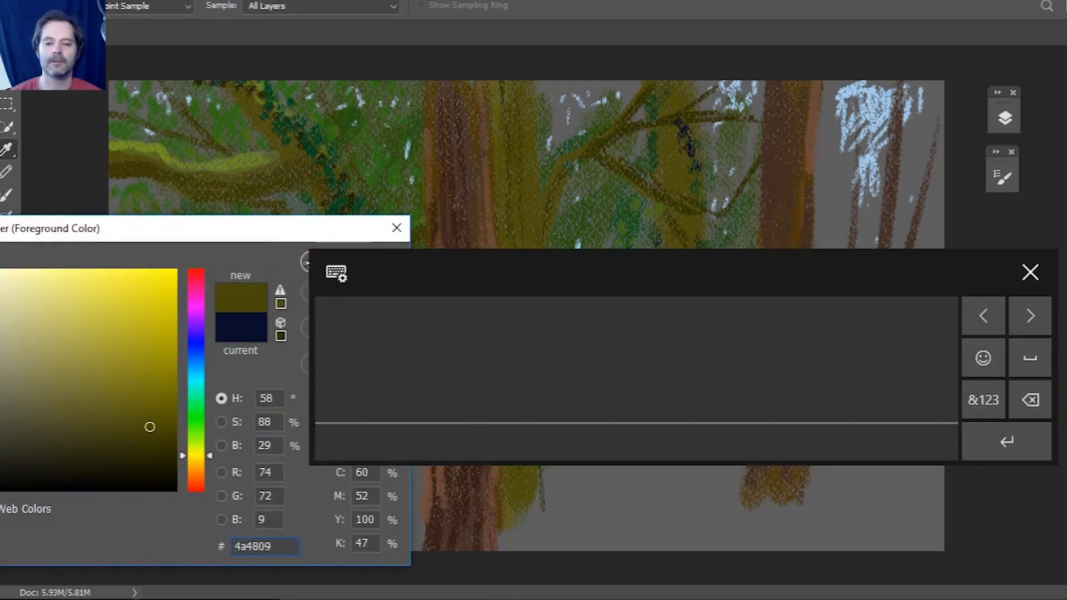
{"action": "key", "text": "Return"}
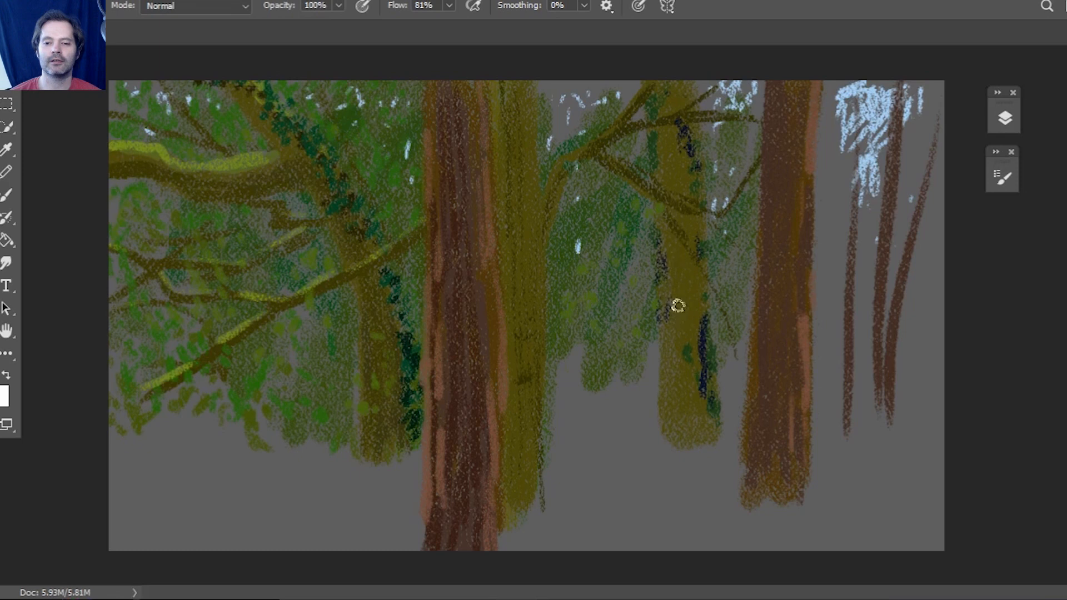
{"action": "left_click_drag", "start_coordinate": [684, 342], "coordinate": [693, 366]}
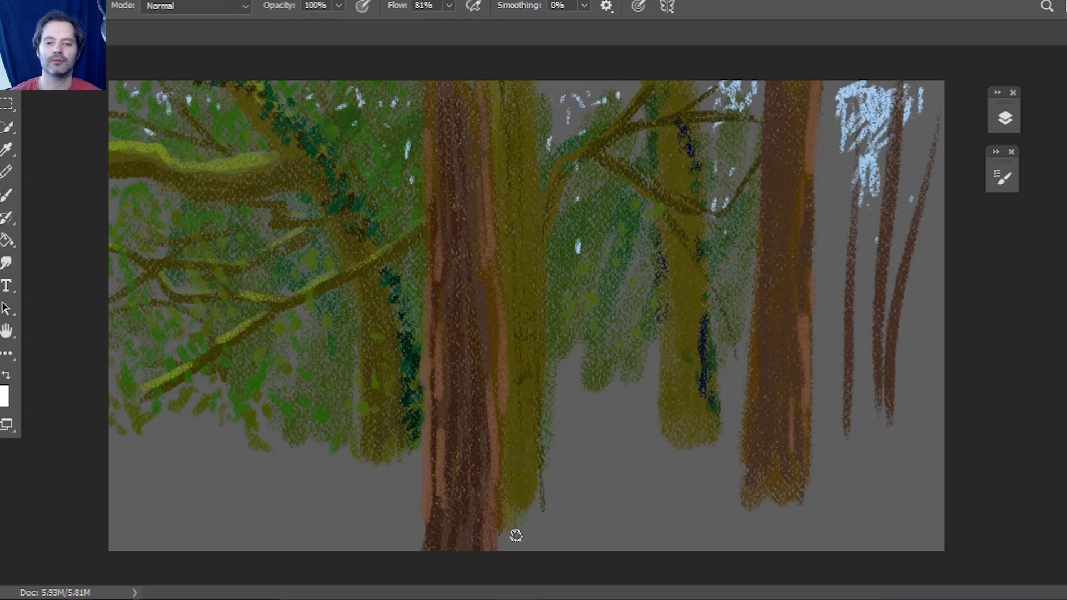
{"action": "left_click_drag", "start_coordinate": [528, 492], "coordinate": [540, 516]}
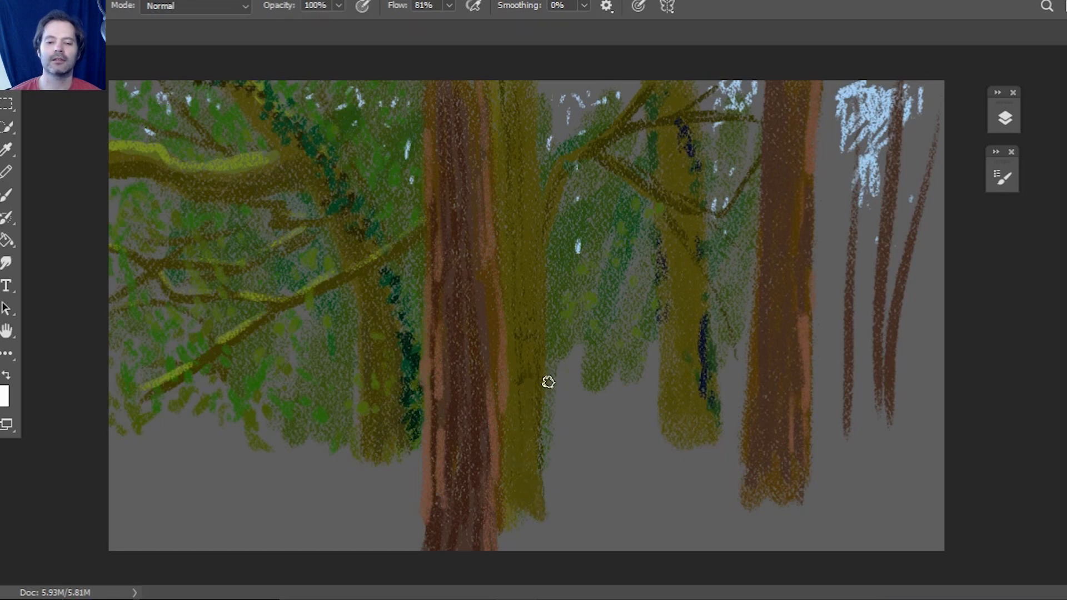
{"action": "mouse_move", "coordinate": [549, 423]}
{"action": "left_mouse_down"}
{"action": "mouse_move", "coordinate": [543, 488]}
{"action": "mouse_move", "coordinate": [546, 479]}
{"action": "left_mouse_up"}
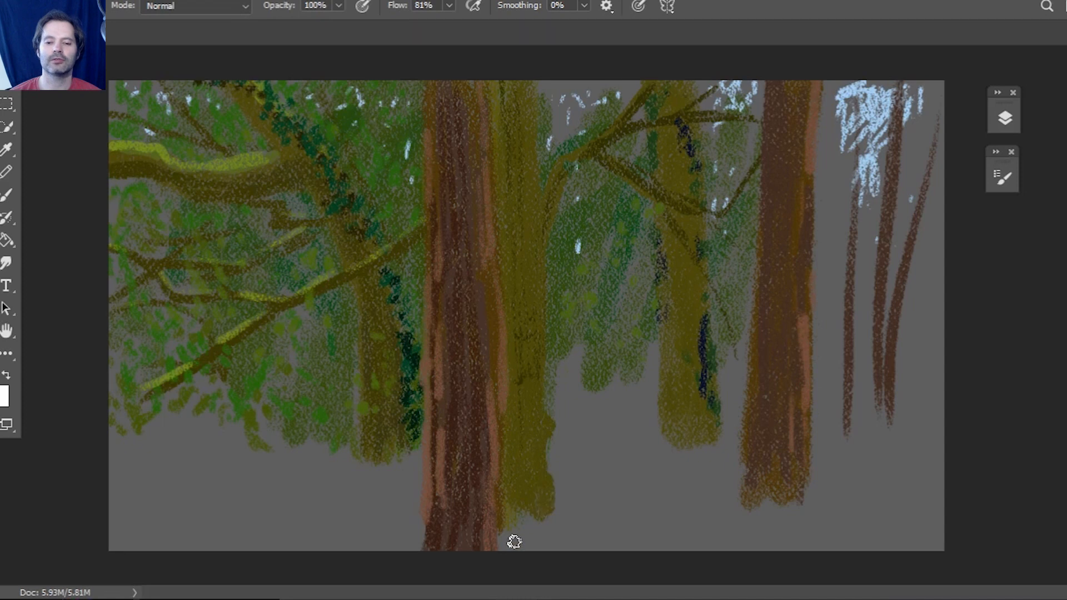
{"action": "mouse_move", "coordinate": [660, 466]}
{"action": "left_mouse_down"}
{"action": "mouse_move", "coordinate": [665, 440]}
{"action": "mouse_move", "coordinate": [684, 436]}
{"action": "mouse_move", "coordinate": [722, 462]}
{"action": "left_mouse_up"}
Step: Sample a new color and fill the gap below the foliage between the two olive trunks with pale grey-green strokes
{"action": "key", "text": "i"}
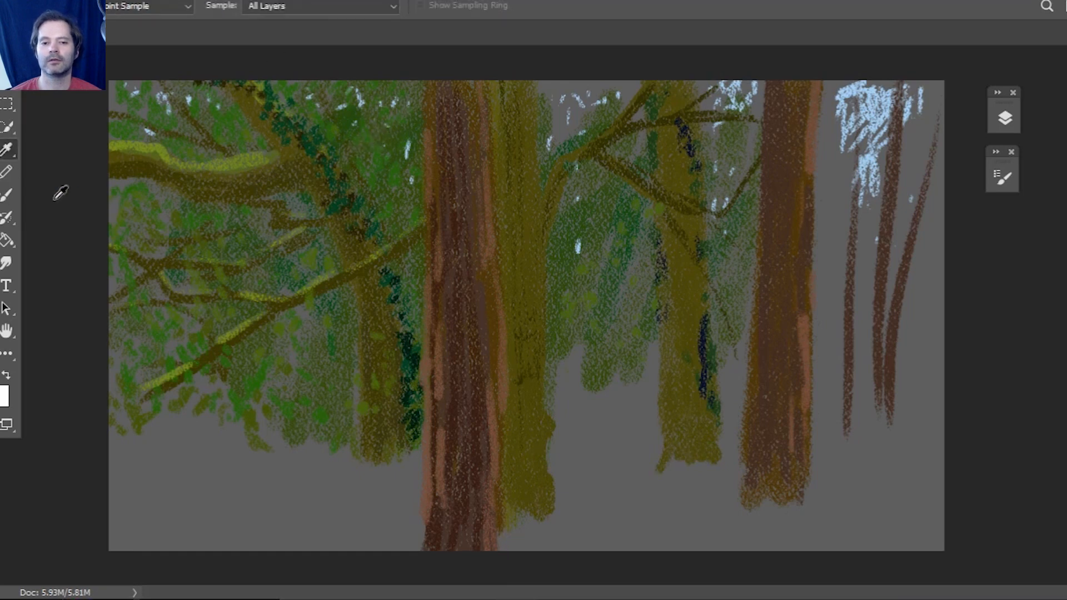
{"action": "left_click", "coordinate": [6, 195]}
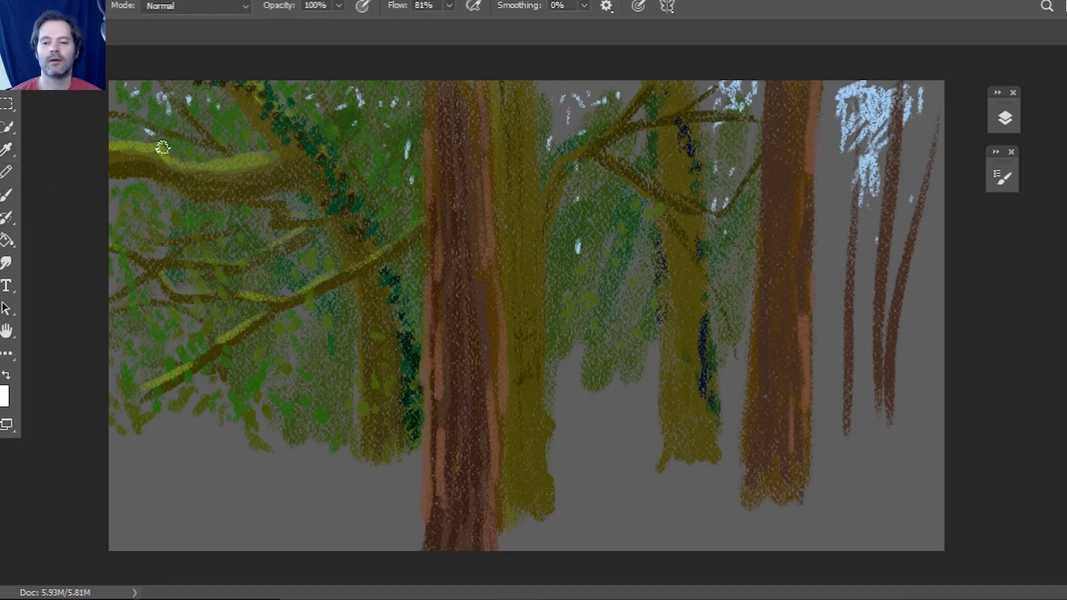
{"action": "mouse_move", "coordinate": [576, 370]}
{"action": "left_mouse_down"}
{"action": "mouse_move", "coordinate": [572, 466]}
{"action": "mouse_move", "coordinate": [557, 356]}
{"action": "mouse_move", "coordinate": [583, 432]}
{"action": "mouse_move", "coordinate": [636, 412]}
{"action": "mouse_move", "coordinate": [643, 458]}
{"action": "mouse_move", "coordinate": [639, 350]}
{"action": "left_mouse_up"}
{"action": "left_click_drag", "start_coordinate": [633, 265], "coordinate": [591, 408]}
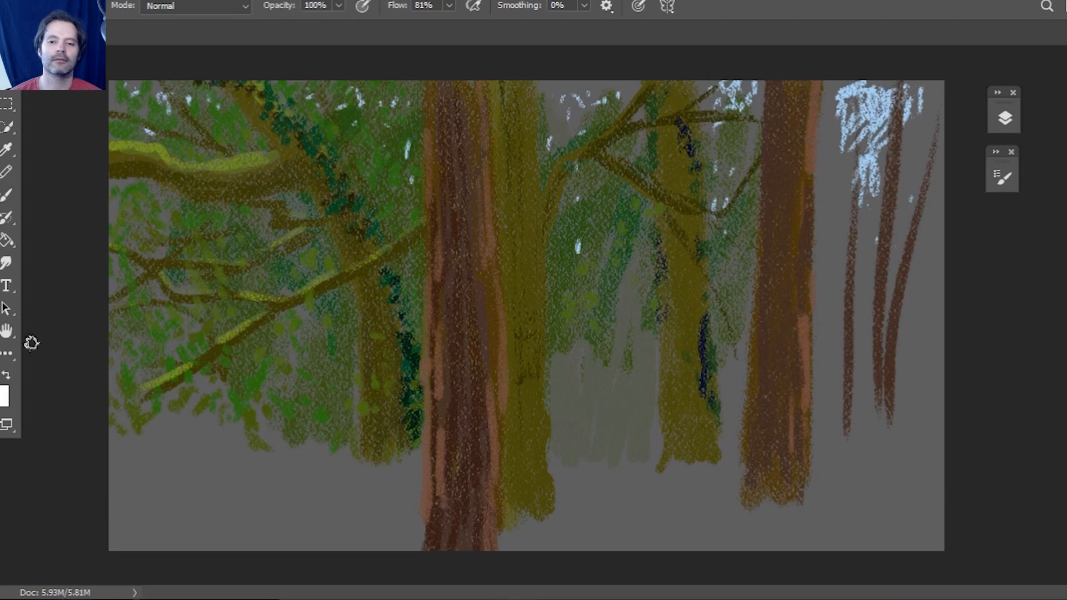
Step: Choose a more saturated muted green and paint it over the gaps between the olive trunks, behind the upper branches and beside the rightmost trunk
{"action": "left_click", "coordinate": [5, 396]}
{"action": "mouse_move", "coordinate": [114, 410]}
{"action": "left_mouse_down"}
{"action": "mouse_move", "coordinate": [54, 387]}
{"action": "mouse_move", "coordinate": [55, 439]}
{"action": "mouse_move", "coordinate": [68, 412]}
{"action": "left_mouse_up"}
{"action": "left_click", "coordinate": [350, 262]}
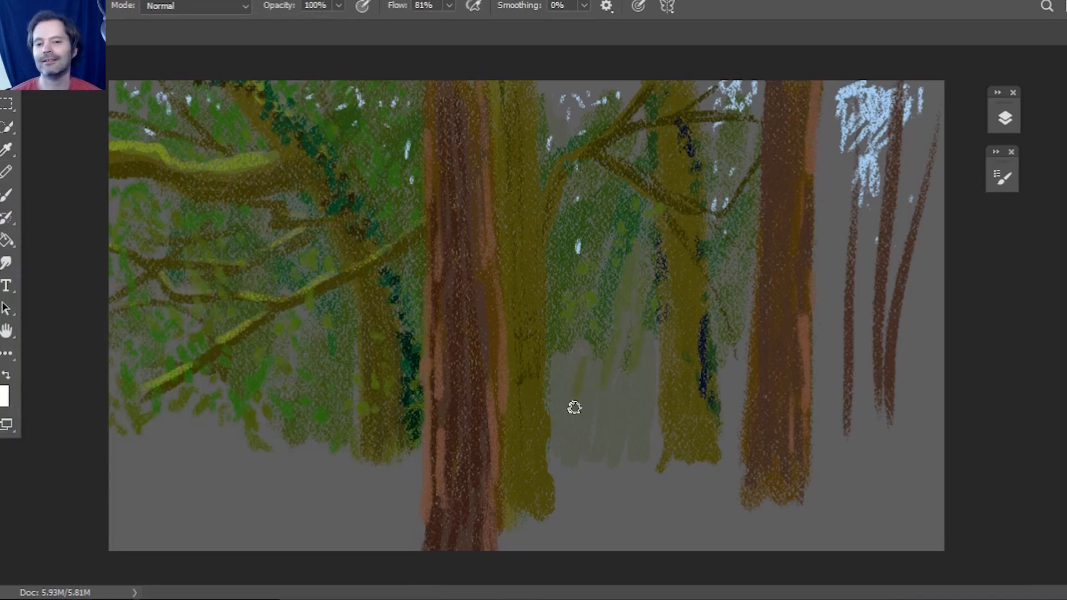
{"action": "mouse_move", "coordinate": [601, 353]}
{"action": "left_mouse_down"}
{"action": "mouse_move", "coordinate": [627, 441]}
{"action": "mouse_move", "coordinate": [648, 384]}
{"action": "mouse_move", "coordinate": [649, 419]}
{"action": "left_mouse_up"}
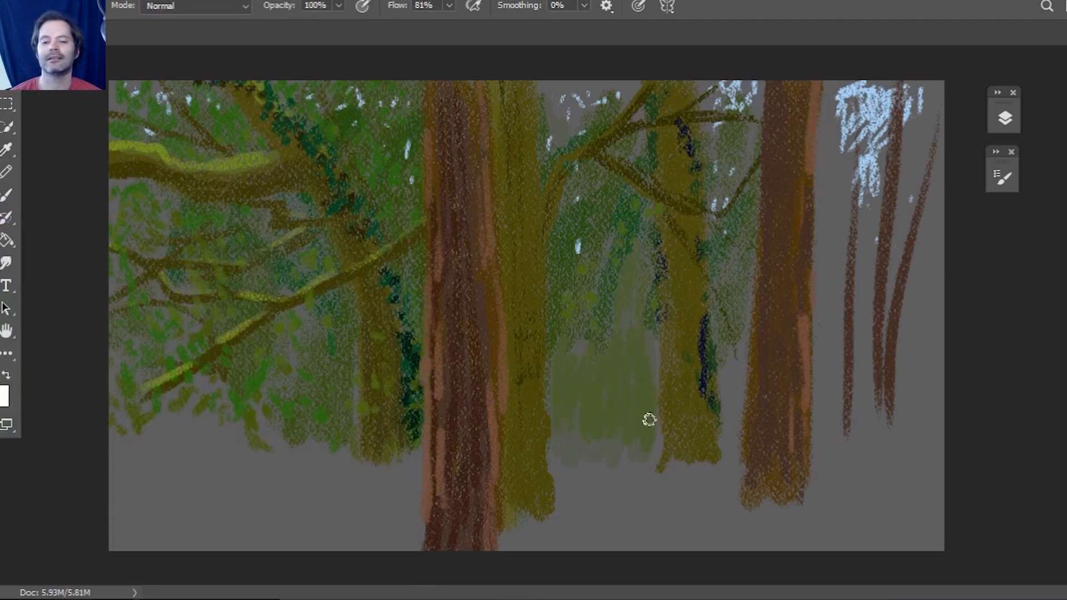
{"action": "mouse_move", "coordinate": [569, 108]}
{"action": "left_mouse_down"}
{"action": "mouse_move", "coordinate": [564, 138]}
{"action": "mouse_move", "coordinate": [582, 124]}
{"action": "mouse_move", "coordinate": [562, 121]}
{"action": "mouse_move", "coordinate": [550, 103]}
{"action": "mouse_move", "coordinate": [574, 105]}
{"action": "mouse_move", "coordinate": [556, 90]}
{"action": "mouse_move", "coordinate": [631, 86]}
{"action": "mouse_move", "coordinate": [634, 112]}
{"action": "left_mouse_up"}
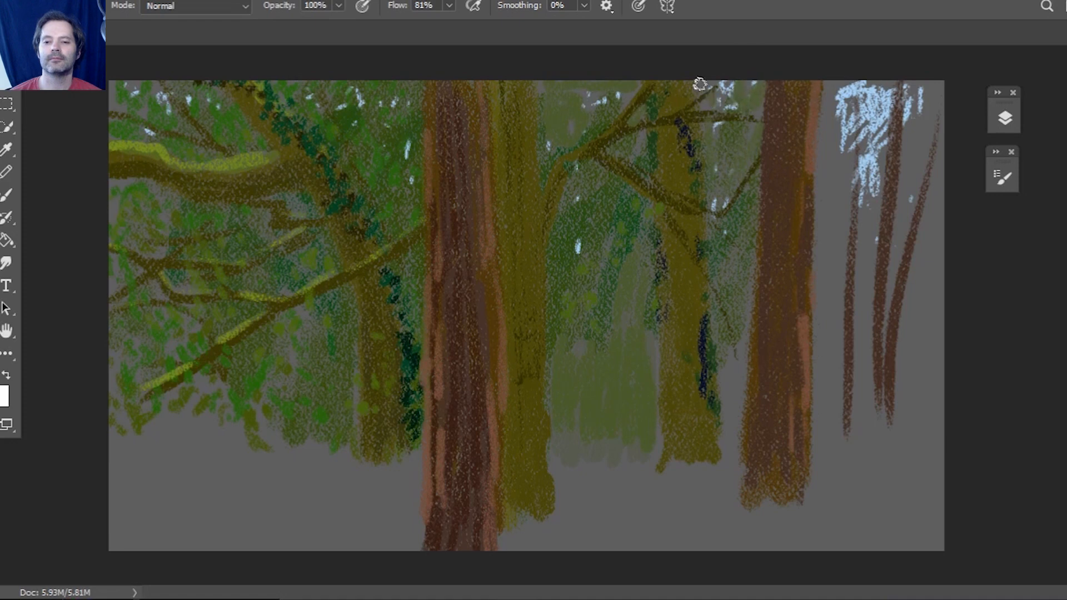
{"action": "mouse_move", "coordinate": [729, 281]}
{"action": "left_mouse_down"}
{"action": "mouse_move", "coordinate": [724, 428]}
{"action": "mouse_move", "coordinate": [736, 352]}
{"action": "mouse_move", "coordinate": [722, 414]}
{"action": "left_mouse_up"}
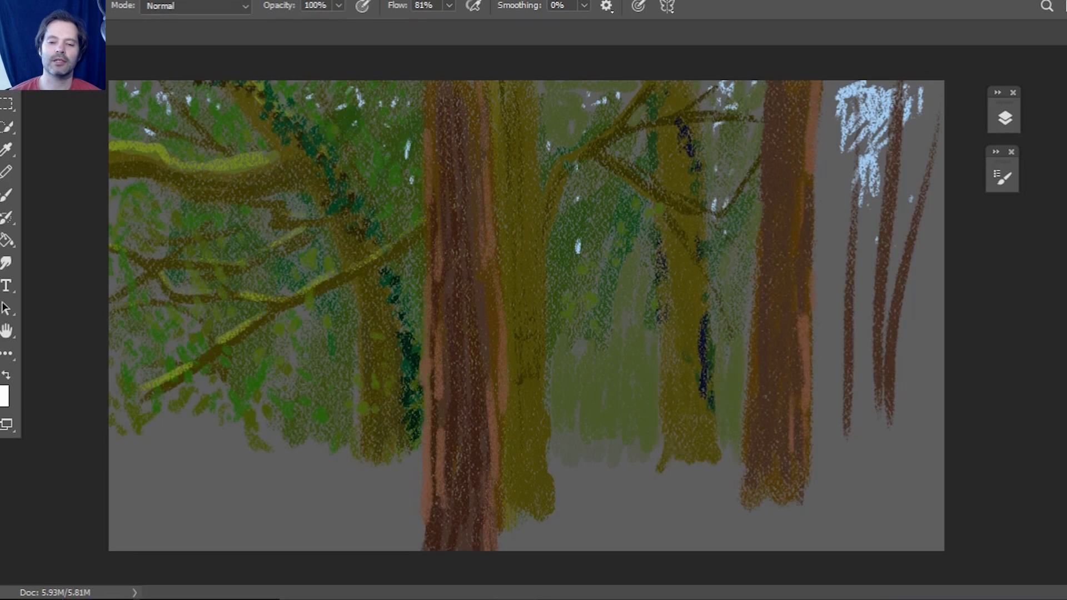
Step: Set the foreground color to #202c0a and paint dark green vertical strokes through the foliage between the two olive trunks
{"action": "left_click", "coordinate": [5, 396]}
{"action": "left_click", "coordinate": [127, 453]}
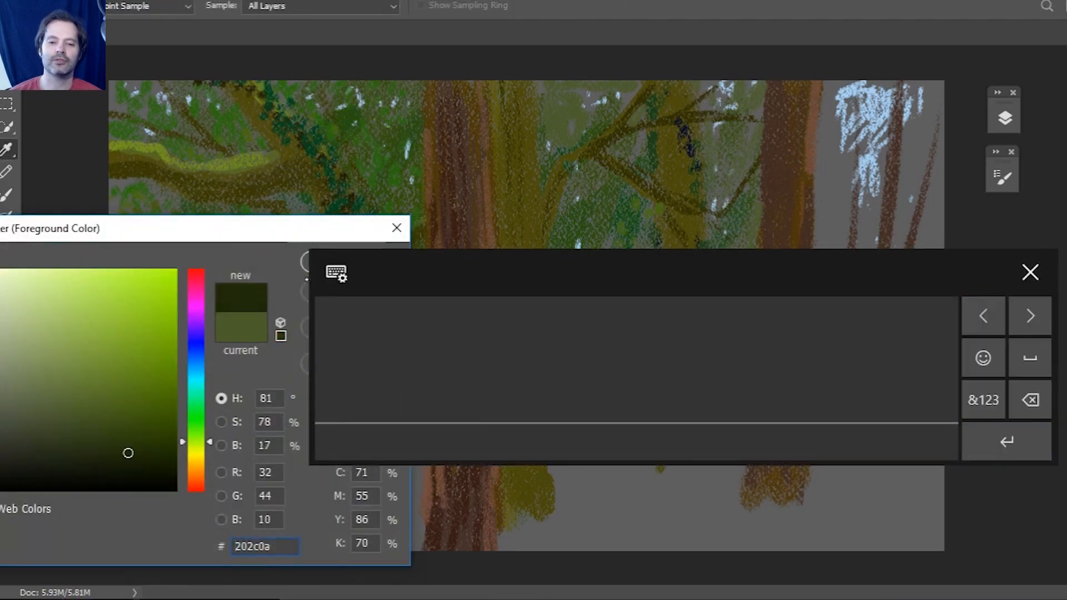
{"action": "left_click", "coordinate": [350, 263]}
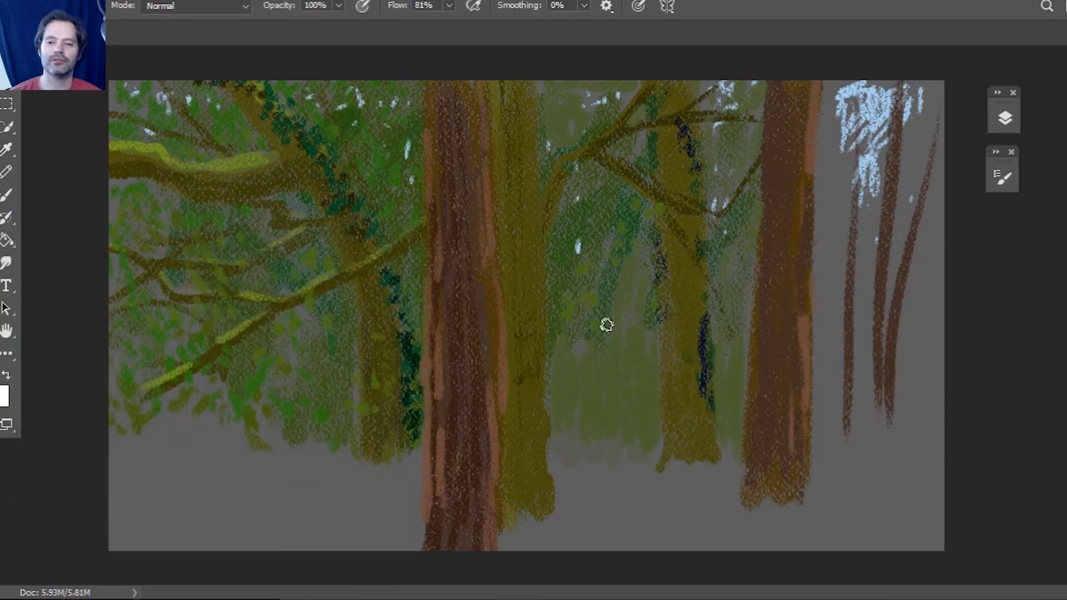
{"action": "mouse_move", "coordinate": [556, 307]}
{"action": "left_mouse_down"}
{"action": "mouse_move", "coordinate": [563, 252]}
{"action": "mouse_move", "coordinate": [555, 395]}
{"action": "left_mouse_up"}
{"action": "mouse_move", "coordinate": [567, 281]}
{"action": "left_mouse_down"}
{"action": "mouse_move", "coordinate": [559, 383]}
{"action": "mouse_move", "coordinate": [586, 333]}
{"action": "mouse_move", "coordinate": [580, 426]}
{"action": "left_mouse_up"}
{"action": "mouse_move", "coordinate": [617, 219]}
{"action": "left_mouse_down"}
{"action": "mouse_move", "coordinate": [574, 380]}
{"action": "mouse_move", "coordinate": [562, 313]}
{"action": "mouse_move", "coordinate": [551, 330]}
{"action": "mouse_move", "coordinate": [549, 267]}
{"action": "mouse_move", "coordinate": [603, 278]}
{"action": "mouse_move", "coordinate": [630, 245]}
{"action": "mouse_move", "coordinate": [635, 319]}
{"action": "mouse_move", "coordinate": [638, 267]}
{"action": "mouse_move", "coordinate": [607, 394]}
{"action": "mouse_move", "coordinate": [593, 402]}
{"action": "mouse_move", "coordinate": [631, 304]}
{"action": "left_mouse_up"}
{"action": "mouse_move", "coordinate": [603, 184]}
{"action": "left_mouse_down"}
{"action": "mouse_move", "coordinate": [619, 268]}
{"action": "mouse_move", "coordinate": [640, 228]}
{"action": "mouse_move", "coordinate": [632, 342]}
{"action": "mouse_move", "coordinate": [648, 373]}
{"action": "mouse_move", "coordinate": [636, 421]}
{"action": "mouse_move", "coordinate": [609, 386]}
{"action": "mouse_move", "coordinate": [550, 422]}
{"action": "left_mouse_up"}
{"action": "mouse_move", "coordinate": [580, 149]}
{"action": "left_mouse_down"}
{"action": "mouse_move", "coordinate": [566, 92]}
{"action": "mouse_move", "coordinate": [546, 132]}
{"action": "mouse_move", "coordinate": [558, 88]}
{"action": "mouse_move", "coordinate": [564, 146]}
{"action": "mouse_move", "coordinate": [580, 107]}
{"action": "left_mouse_up"}
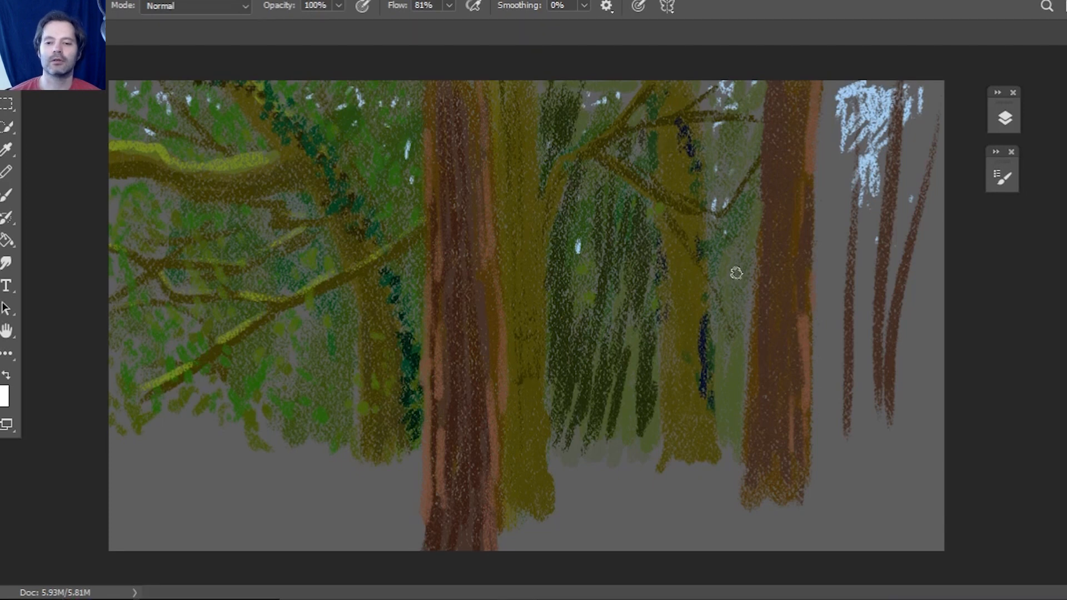
Step: Fill in the dark green undergrowth between the olive trunks and add matching strokes in the gap beside the rightmost brown trunk
{"action": "mouse_move", "coordinate": [723, 324]}
{"action": "left_mouse_down"}
{"action": "mouse_move", "coordinate": [742, 339]}
{"action": "mouse_move", "coordinate": [731, 371]}
{"action": "left_mouse_up"}
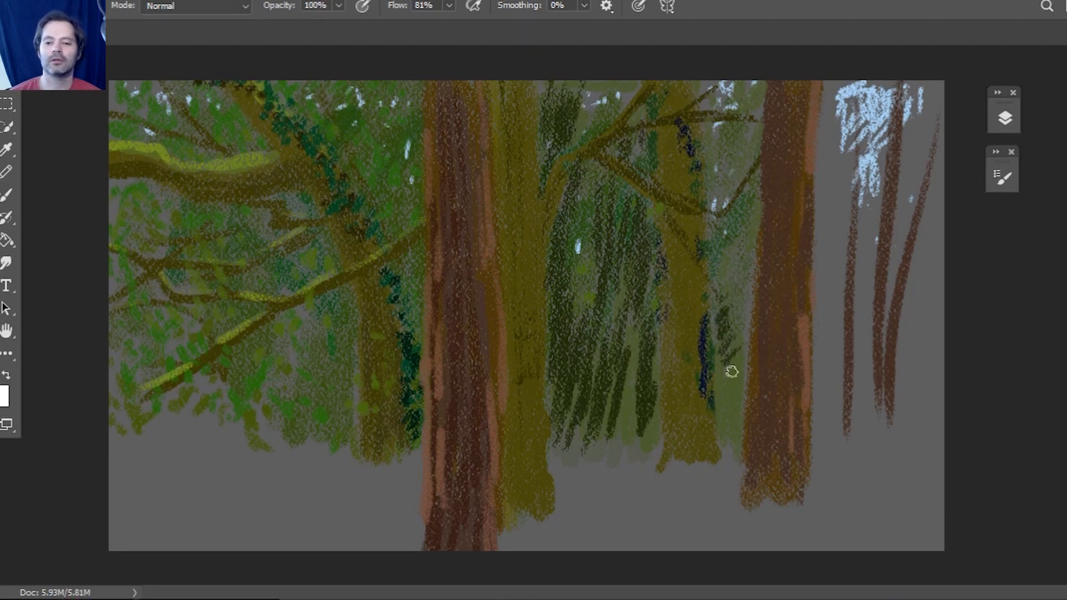
{"action": "mouse_move", "coordinate": [626, 352]}
{"action": "left_mouse_down"}
{"action": "mouse_move", "coordinate": [619, 378]}
{"action": "mouse_move", "coordinate": [640, 404]}
{"action": "mouse_move", "coordinate": [625, 441]}
{"action": "mouse_move", "coordinate": [652, 431]}
{"action": "mouse_move", "coordinate": [595, 478]}
{"action": "mouse_move", "coordinate": [614, 434]}
{"action": "mouse_move", "coordinate": [580, 458]}
{"action": "mouse_move", "coordinate": [553, 456]}
{"action": "mouse_move", "coordinate": [620, 339]}
{"action": "mouse_move", "coordinate": [606, 348]}
{"action": "mouse_move", "coordinate": [650, 355]}
{"action": "mouse_move", "coordinate": [622, 410]}
{"action": "mouse_move", "coordinate": [630, 289]}
{"action": "mouse_move", "coordinate": [597, 287]}
{"action": "left_mouse_up"}
{"action": "mouse_move", "coordinate": [725, 271]}
{"action": "left_mouse_down"}
{"action": "mouse_move", "coordinate": [745, 282]}
{"action": "mouse_move", "coordinate": [718, 332]}
{"action": "mouse_move", "coordinate": [745, 345]}
{"action": "mouse_move", "coordinate": [734, 404]}
{"action": "mouse_move", "coordinate": [727, 345]}
{"action": "left_mouse_up"}
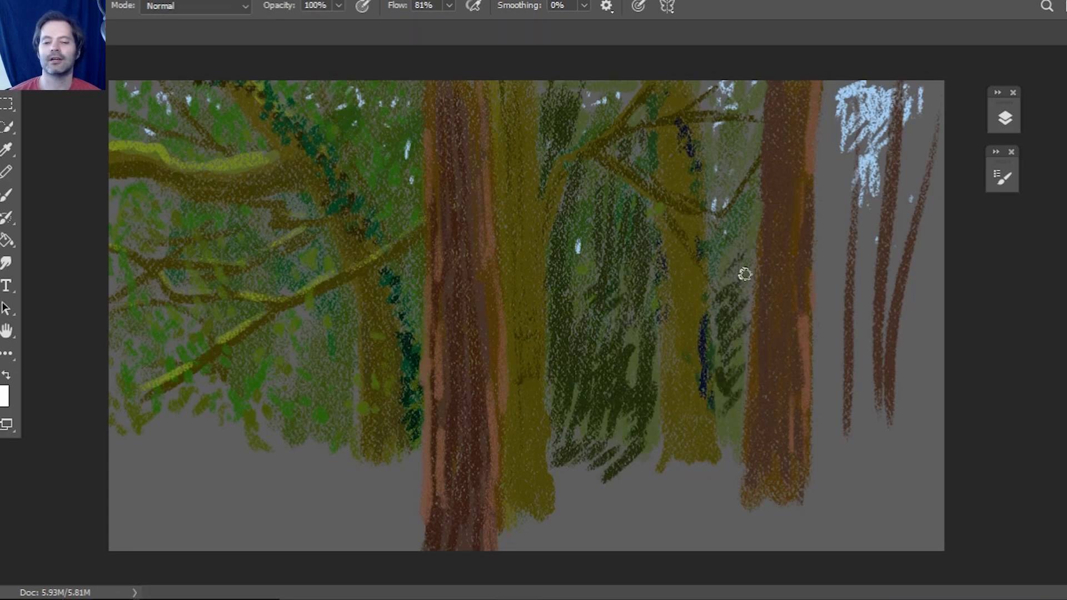
{"action": "left_click_drag", "start_coordinate": [745, 216], "coordinate": [752, 219]}
{"action": "mouse_move", "coordinate": [725, 163]}
{"action": "left_mouse_down"}
{"action": "mouse_move", "coordinate": [735, 139]}
{"action": "mouse_move", "coordinate": [739, 166]}
{"action": "left_mouse_up"}
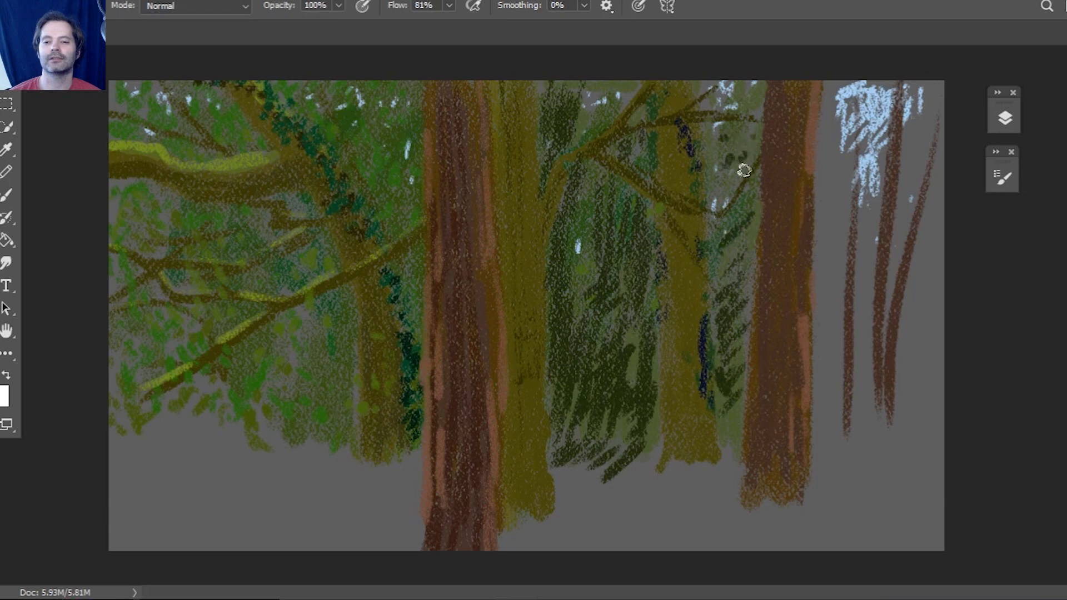
Step: Sample a mid green from the painting and dab loose leaves over the dark undergrowth between the two olive trunks
{"action": "key", "text": "i"}
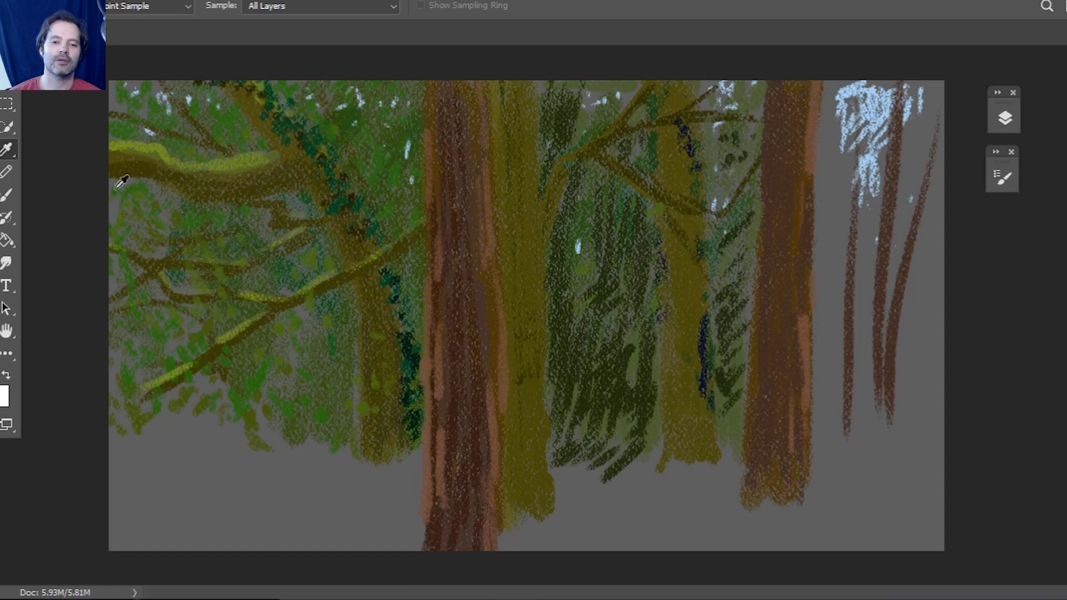
{"action": "key", "text": "b"}
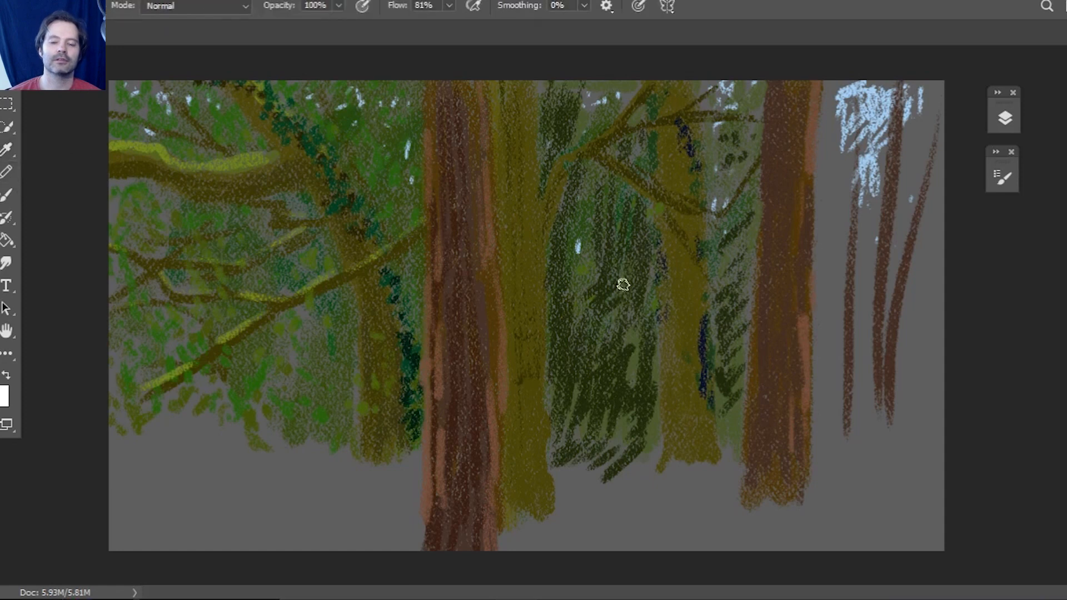
{"action": "mouse_move", "coordinate": [632, 242]}
{"action": "left_mouse_down"}
{"action": "mouse_move", "coordinate": [604, 256]}
{"action": "mouse_move", "coordinate": [624, 264]}
{"action": "mouse_move", "coordinate": [607, 261]}
{"action": "mouse_move", "coordinate": [566, 313]}
{"action": "mouse_move", "coordinate": [587, 317]}
{"action": "mouse_move", "coordinate": [531, 369]}
{"action": "left_mouse_up"}
{"action": "mouse_move", "coordinate": [612, 270]}
{"action": "left_mouse_down"}
{"action": "mouse_move", "coordinate": [628, 249]}
{"action": "mouse_move", "coordinate": [631, 273]}
{"action": "mouse_move", "coordinate": [653, 252]}
{"action": "mouse_move", "coordinate": [612, 300]}
{"action": "mouse_move", "coordinate": [613, 289]}
{"action": "mouse_move", "coordinate": [611, 340]}
{"action": "mouse_move", "coordinate": [576, 349]}
{"action": "mouse_move", "coordinate": [613, 345]}
{"action": "mouse_move", "coordinate": [570, 379]}
{"action": "mouse_move", "coordinate": [575, 397]}
{"action": "mouse_move", "coordinate": [630, 386]}
{"action": "mouse_move", "coordinate": [602, 426]}
{"action": "left_mouse_up"}
{"action": "left_click", "coordinate": [635, 415]}
{"action": "left_click_drag", "start_coordinate": [622, 381], "coordinate": [611, 389]}
{"action": "left_click", "coordinate": [583, 243]}
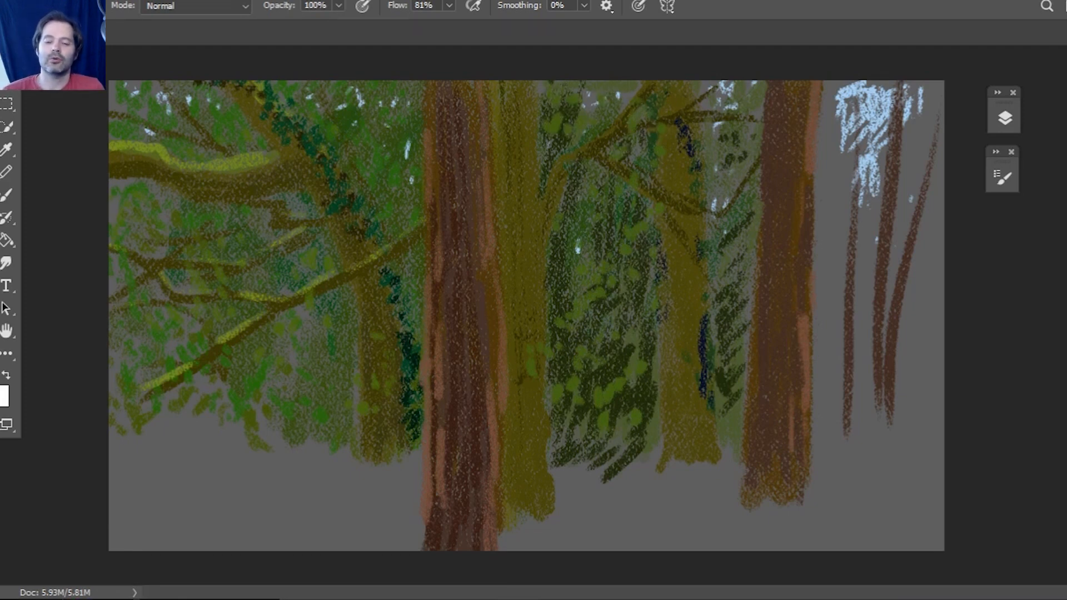
Step: Choose a brighter yellow-green and dab lighter leaf highlights over the foliage between the two olive trunks
{"action": "left_click", "coordinate": [5, 396]}
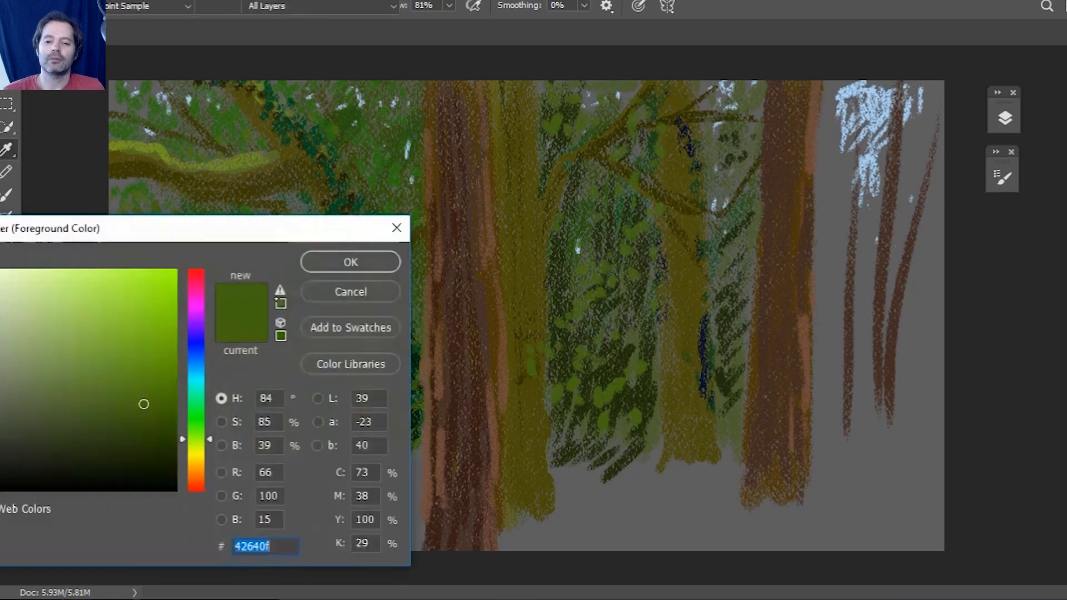
{"action": "left_click", "coordinate": [156, 358]}
{"action": "left_click", "coordinate": [350, 261]}
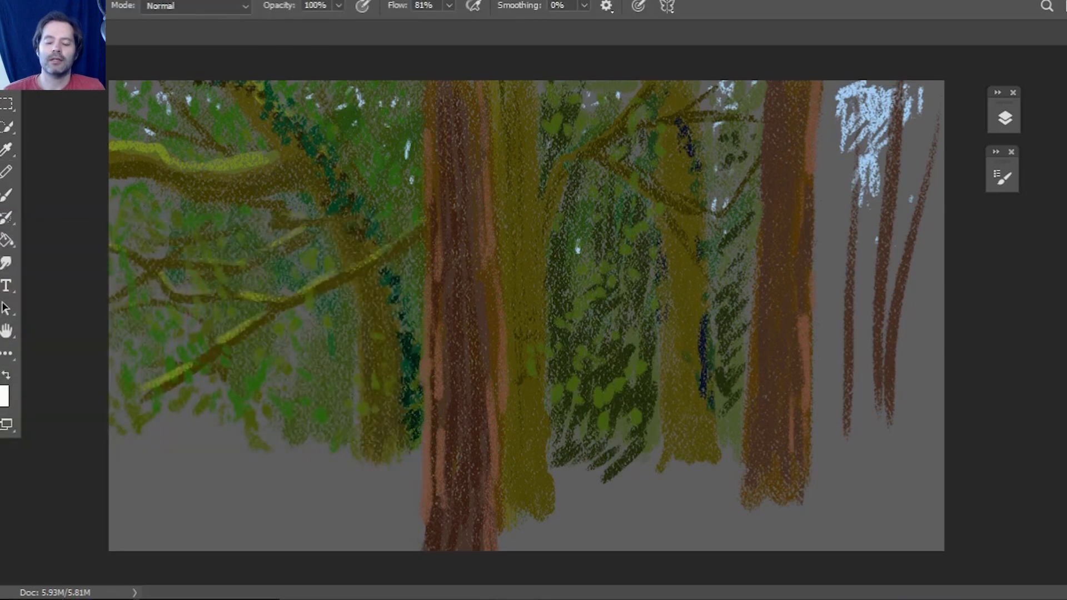
{"action": "left_click", "coordinate": [630, 228]}
{"action": "left_click", "coordinate": [621, 195]}
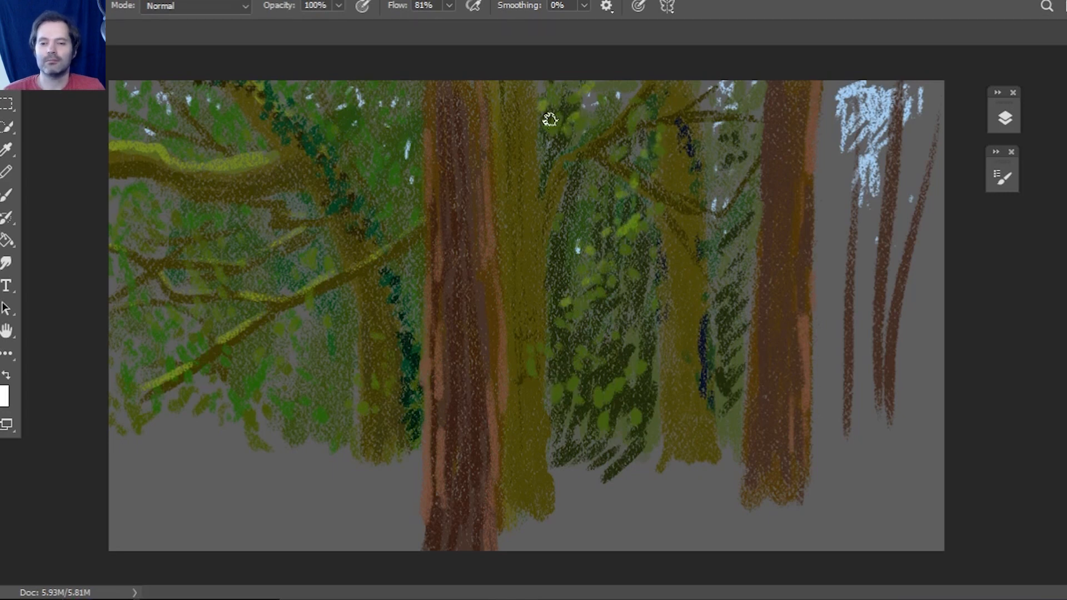
{"action": "mouse_move", "coordinate": [604, 379]}
{"action": "left_mouse_down"}
{"action": "mouse_move", "coordinate": [642, 355]}
{"action": "mouse_move", "coordinate": [566, 392]}
{"action": "mouse_move", "coordinate": [613, 352]}
{"action": "mouse_move", "coordinate": [606, 381]}
{"action": "mouse_move", "coordinate": [647, 305]}
{"action": "mouse_move", "coordinate": [651, 323]}
{"action": "mouse_move", "coordinate": [649, 292]}
{"action": "mouse_move", "coordinate": [612, 358]}
{"action": "left_mouse_up"}
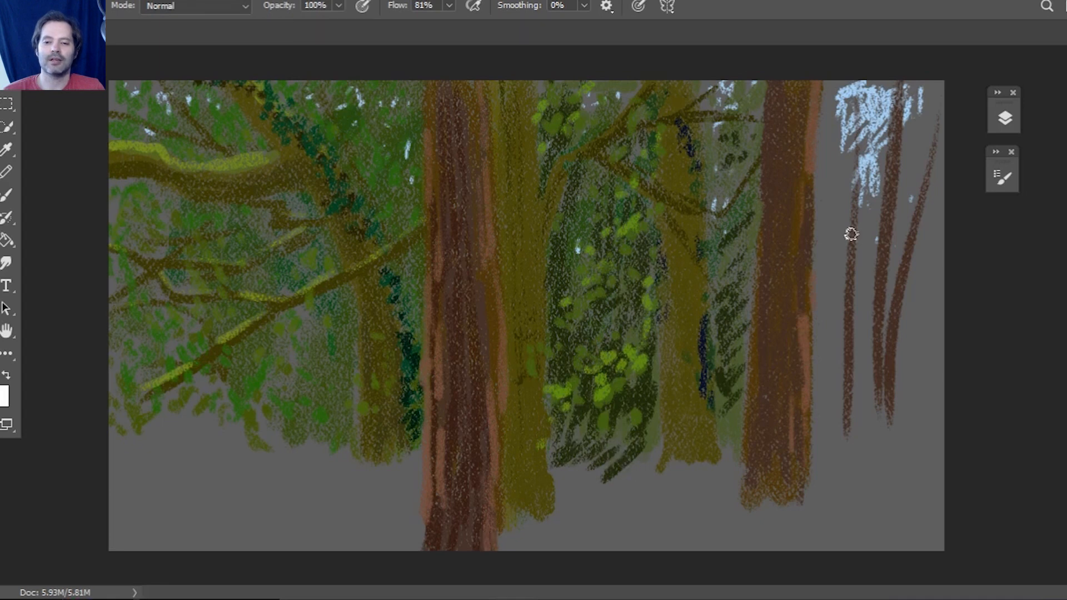
Step: Dab the bright green leaf highlights into the gap beside the rightmost brown trunk and across the foliage around the leftmost tree
{"action": "mouse_move", "coordinate": [739, 248]}
{"action": "left_mouse_down"}
{"action": "mouse_move", "coordinate": [735, 294]}
{"action": "mouse_move", "coordinate": [731, 259]}
{"action": "mouse_move", "coordinate": [696, 307]}
{"action": "mouse_move", "coordinate": [731, 372]}
{"action": "mouse_move", "coordinate": [743, 360]}
{"action": "mouse_move", "coordinate": [726, 379]}
{"action": "left_mouse_up"}
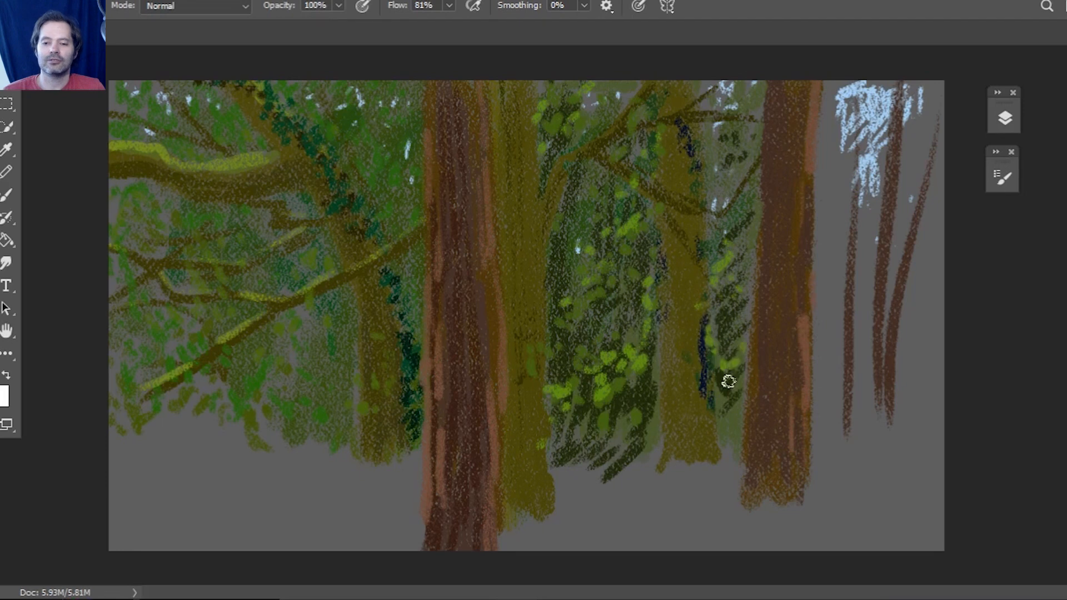
{"action": "mouse_move", "coordinate": [748, 115]}
{"action": "left_mouse_down"}
{"action": "mouse_move", "coordinate": [712, 148]}
{"action": "mouse_move", "coordinate": [731, 163]}
{"action": "mouse_move", "coordinate": [722, 133]}
{"action": "left_mouse_up"}
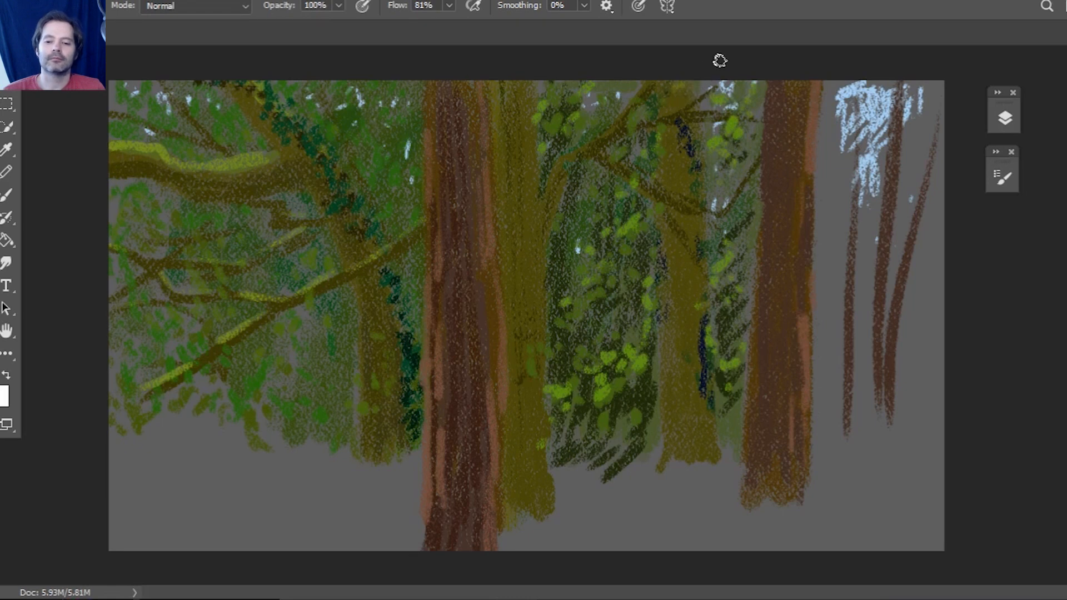
{"action": "mouse_move", "coordinate": [200, 271]}
{"action": "left_mouse_down"}
{"action": "mouse_move", "coordinate": [222, 285]}
{"action": "mouse_move", "coordinate": [214, 307]}
{"action": "mouse_move", "coordinate": [328, 405]}
{"action": "mouse_move", "coordinate": [336, 353]}
{"action": "left_mouse_up"}
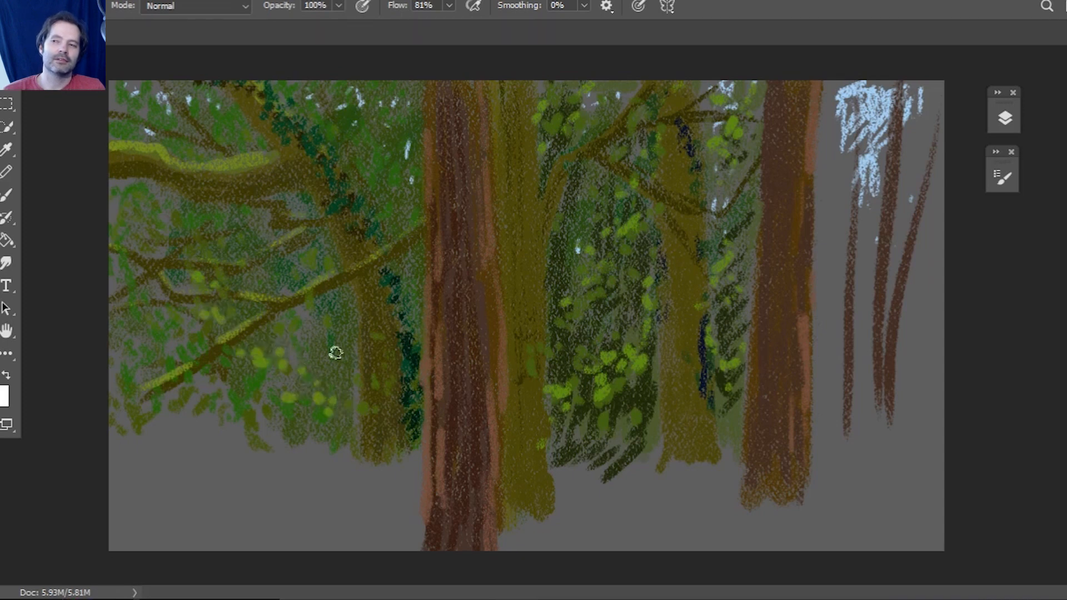
{"action": "mouse_move", "coordinate": [146, 223]}
{"action": "left_mouse_down"}
{"action": "mouse_move", "coordinate": [171, 220]}
{"action": "mouse_move", "coordinate": [140, 220]}
{"action": "mouse_move", "coordinate": [213, 142]}
{"action": "mouse_move", "coordinate": [205, 149]}
{"action": "mouse_move", "coordinate": [209, 119]}
{"action": "left_mouse_up"}
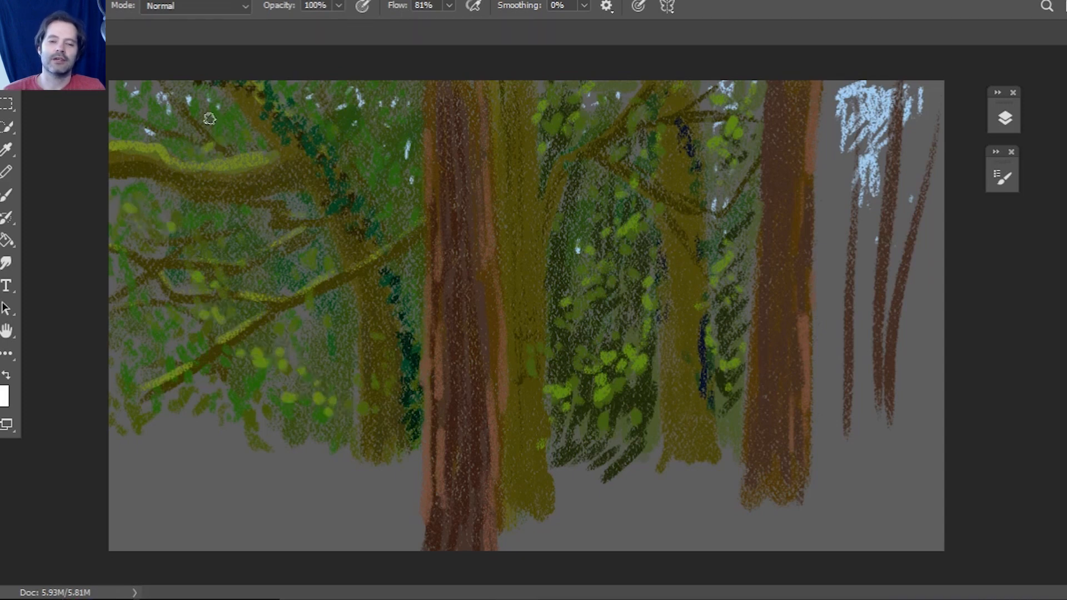
{"action": "mouse_move", "coordinate": [350, 98]}
{"action": "left_mouse_down"}
{"action": "mouse_move", "coordinate": [341, 154]}
{"action": "mouse_move", "coordinate": [370, 168]}
{"action": "mouse_move", "coordinate": [397, 212]}
{"action": "mouse_move", "coordinate": [407, 421]}
{"action": "left_mouse_up"}
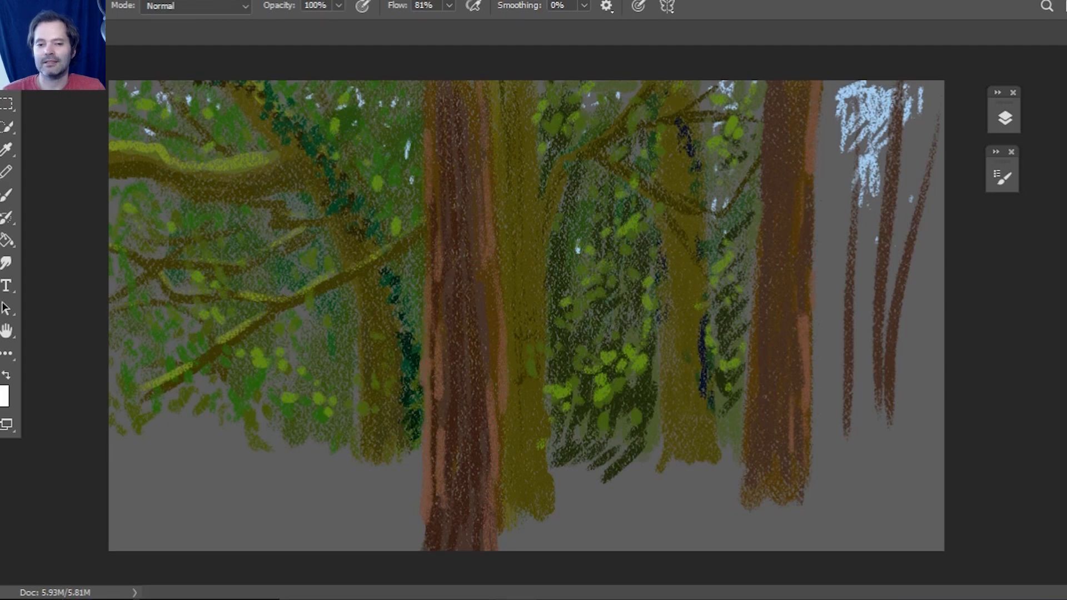
Step: Set the foreground color to the darker saturated green #436f02
{"action": "left_click", "coordinate": [2, 389]}
{"action": "left_click_drag", "start_coordinate": [159, 366], "coordinate": [173, 394]}
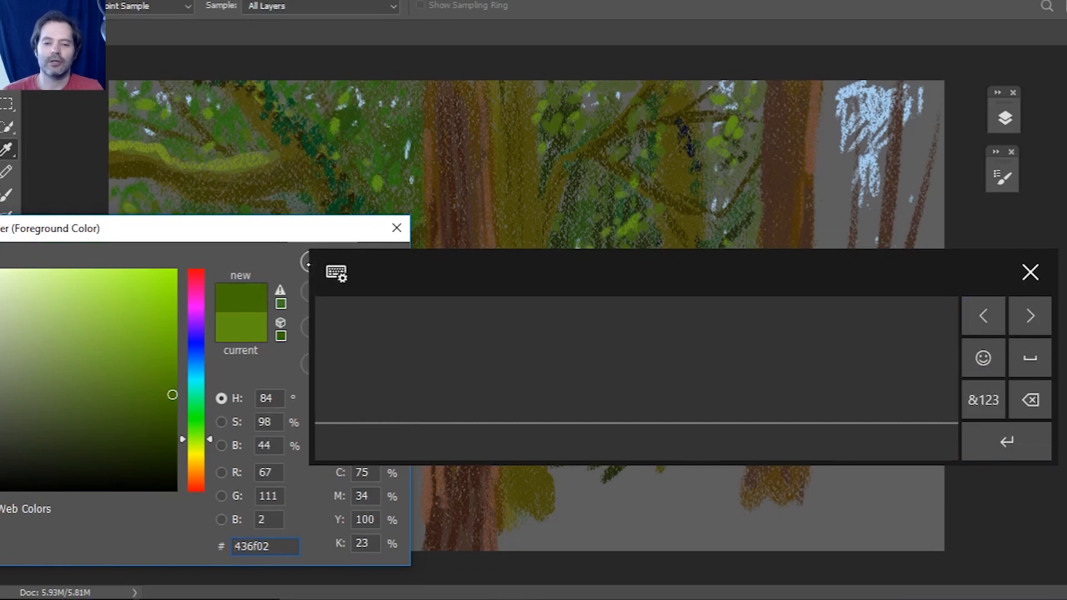
{"action": "left_click", "coordinate": [307, 262]}
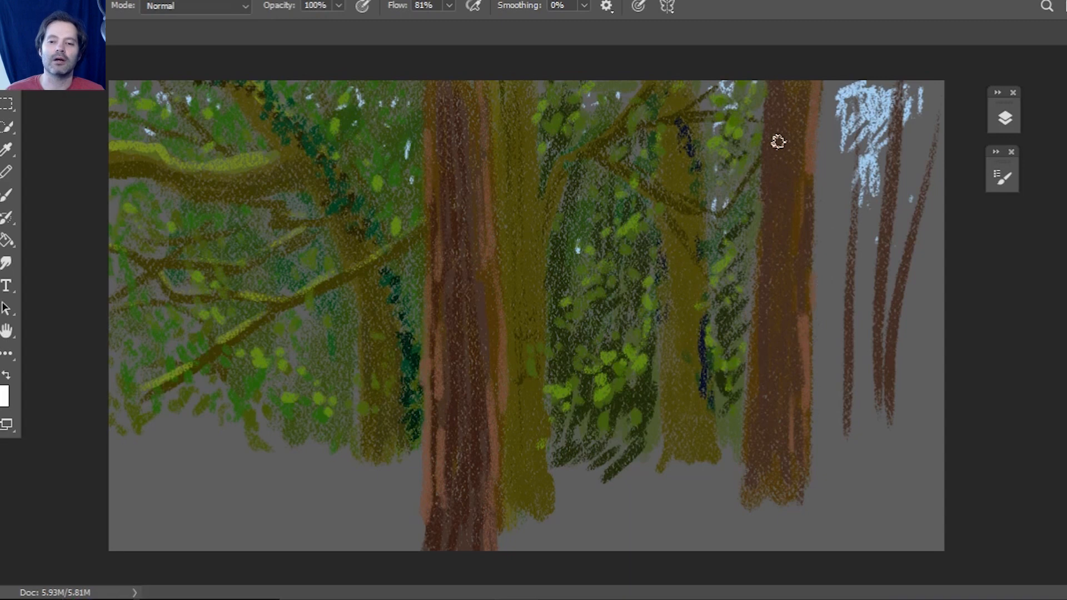
Step: Sample an olive green and paint a thin leaning tree with several branches crossing the rightmost brown trunk
{"action": "left_click", "coordinate": [7, 149]}
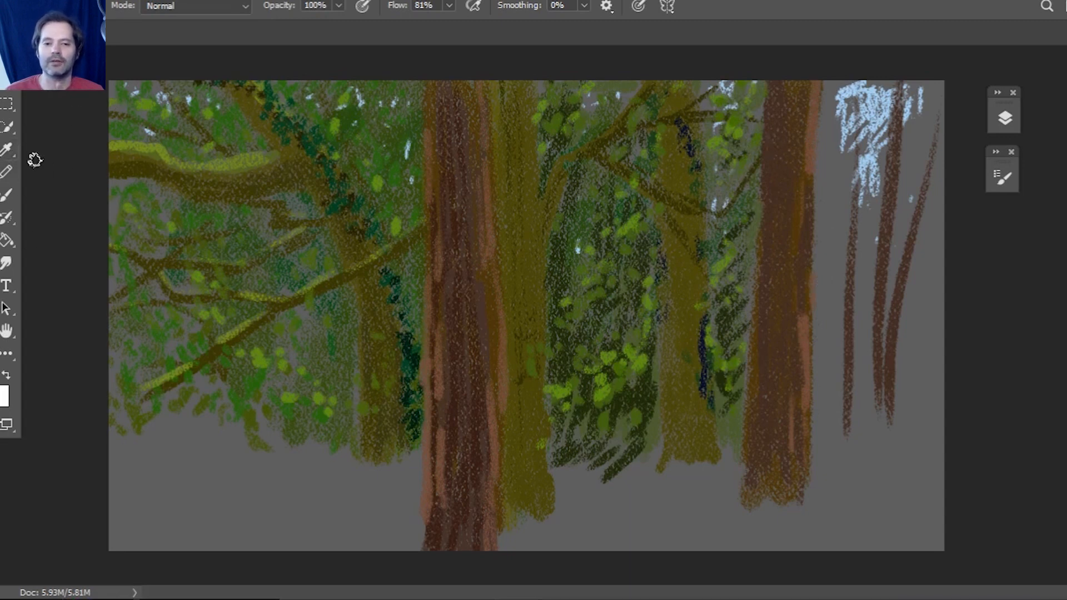
{"action": "left_click", "coordinate": [7, 149]}
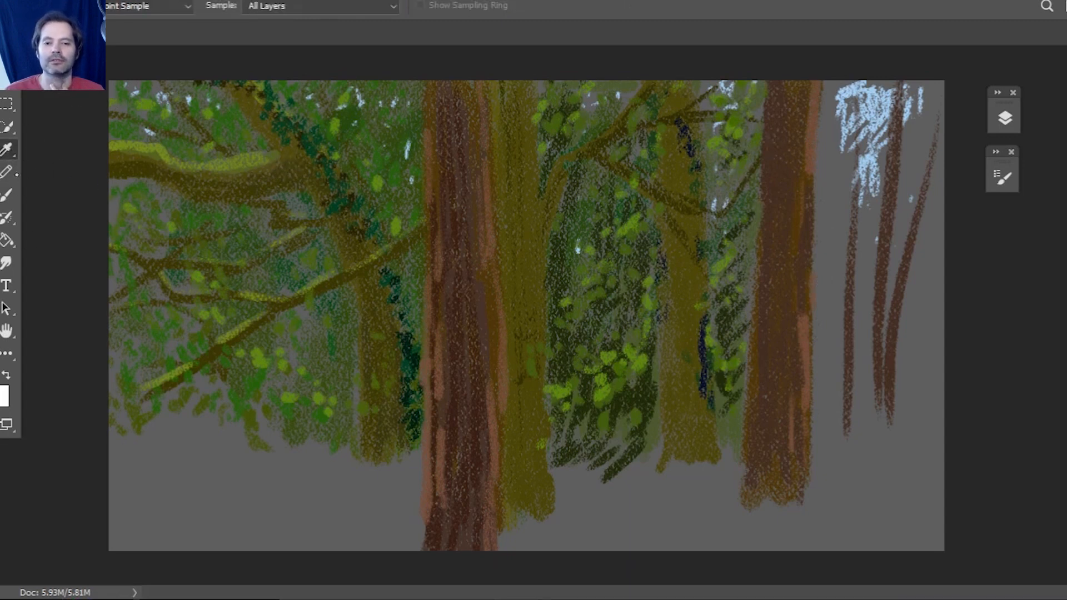
{"action": "key", "text": "b"}
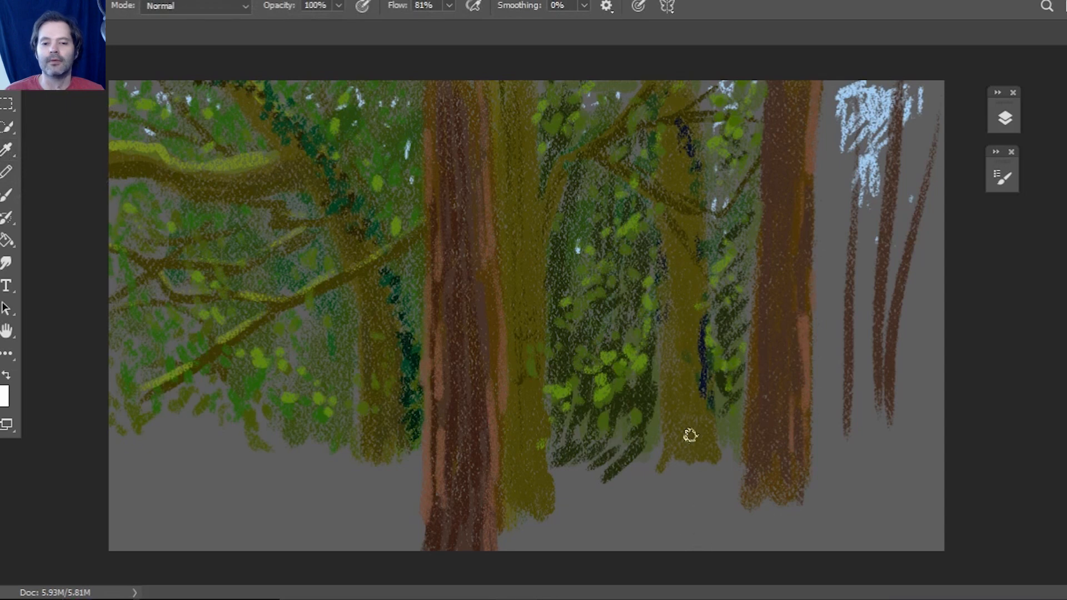
{"action": "mouse_move", "coordinate": [728, 516]}
{"action": "left_mouse_down"}
{"action": "mouse_move", "coordinate": [722, 402]}
{"action": "mouse_move", "coordinate": [737, 369]}
{"action": "mouse_move", "coordinate": [934, 179]}
{"action": "left_mouse_up"}
{"action": "left_click_drag", "start_coordinate": [856, 260], "coordinate": [900, 245]}
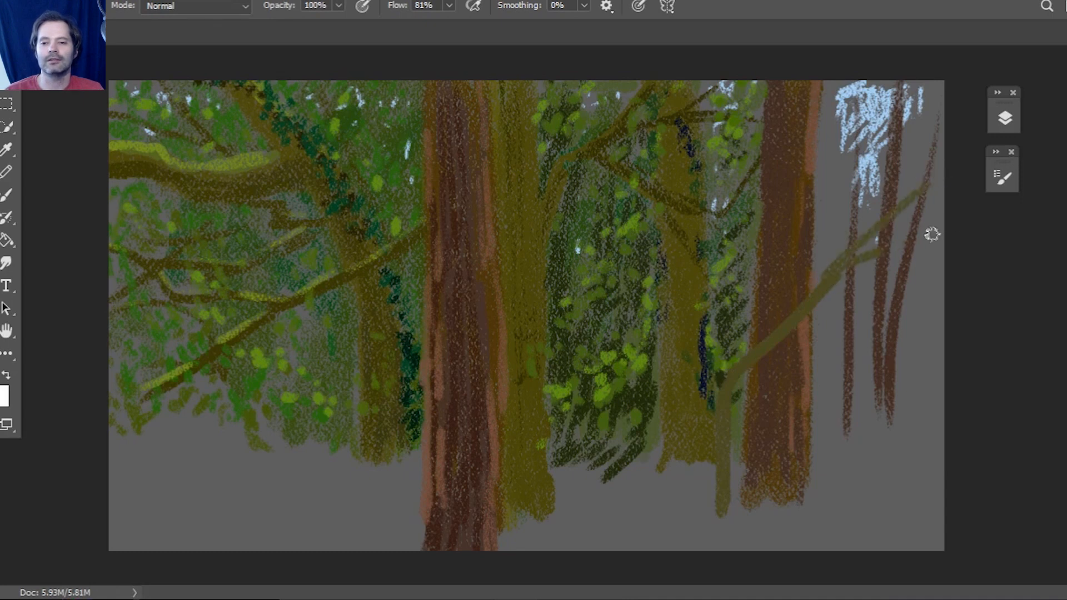
{"action": "left_click_drag", "start_coordinate": [833, 277], "coordinate": [885, 144]}
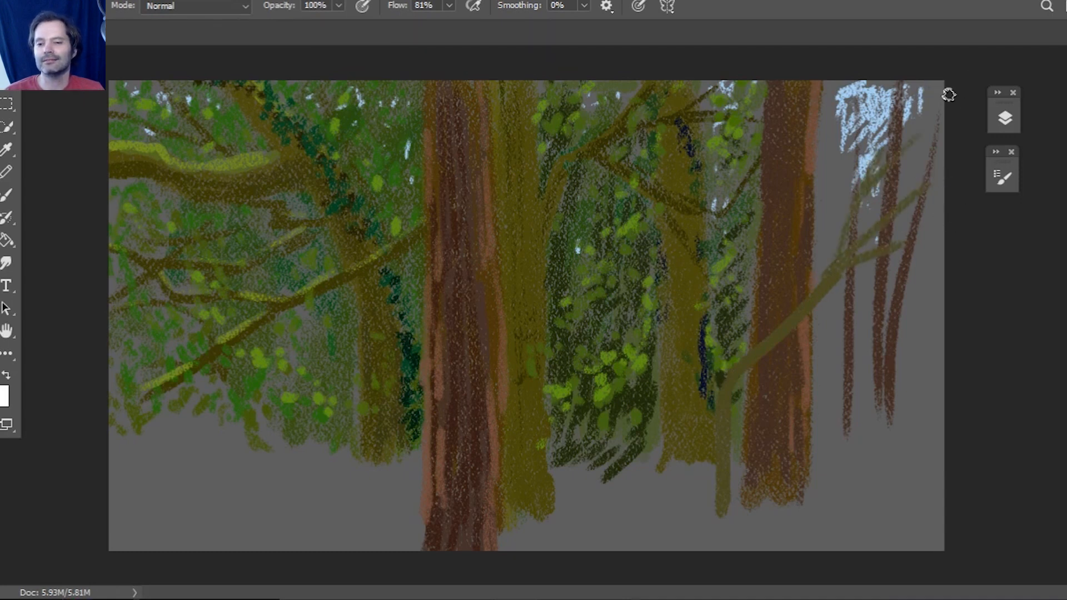
{"action": "left_click_drag", "start_coordinate": [810, 298], "coordinate": [870, 97]}
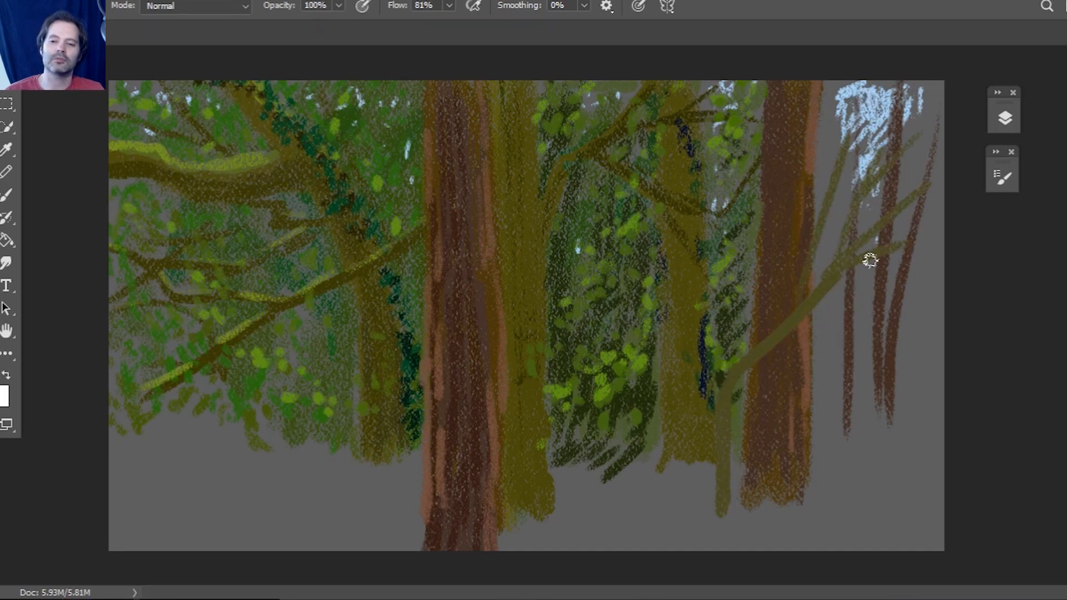
Step: Undo all strokes of the thin branching tree in front of the rightmost brown trunk
{"action": "left_click", "coordinate": [45, 1]}
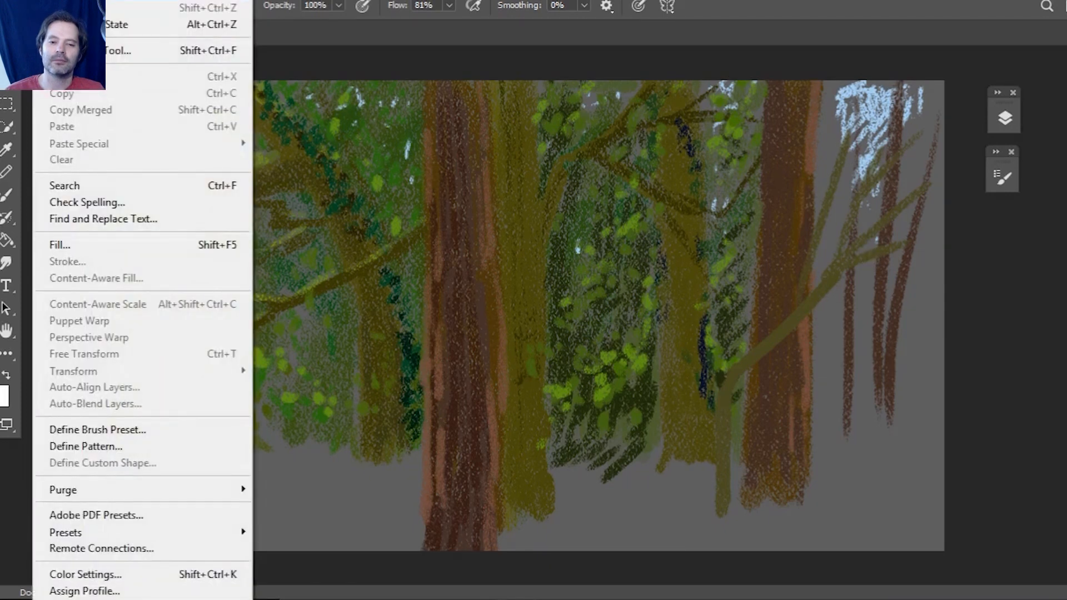
{"action": "left_click", "coordinate": [67, 1]}
{"action": "left_click", "coordinate": [45, 2]}
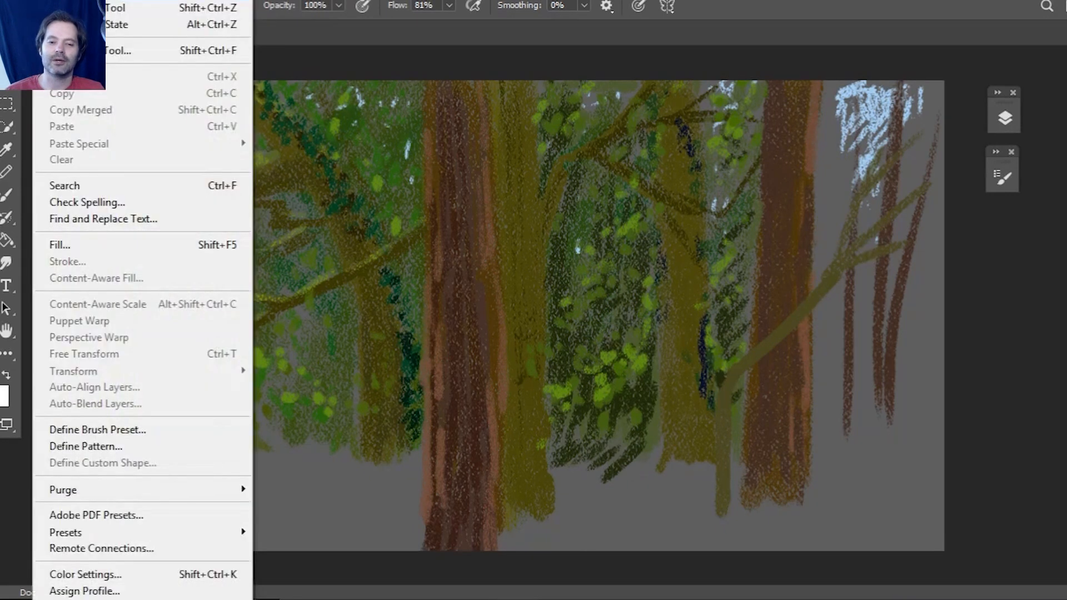
{"action": "left_click", "coordinate": [67, 0]}
{"action": "left_click", "coordinate": [44, 1]}
{"action": "left_click", "coordinate": [66, 0]}
{"action": "left_click", "coordinate": [44, 1]}
{"action": "left_click", "coordinate": [67, 1]}
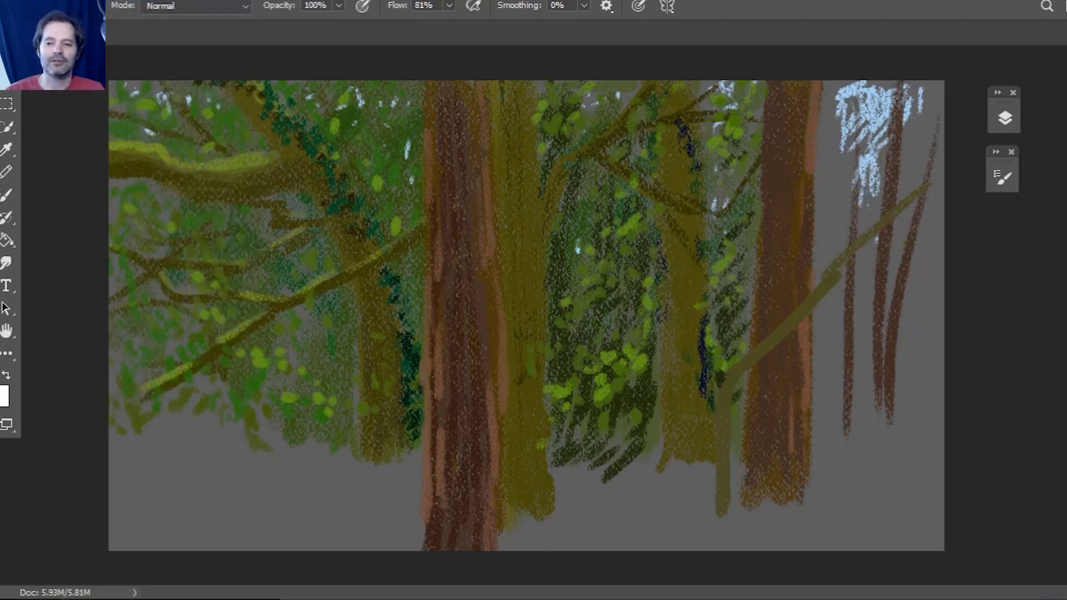
{"action": "left_click", "coordinate": [44, 1]}
{"action": "left_click", "coordinate": [67, 0]}
{"action": "left_click", "coordinate": [44, 1]}
{"action": "left_click", "coordinate": [67, 0]}
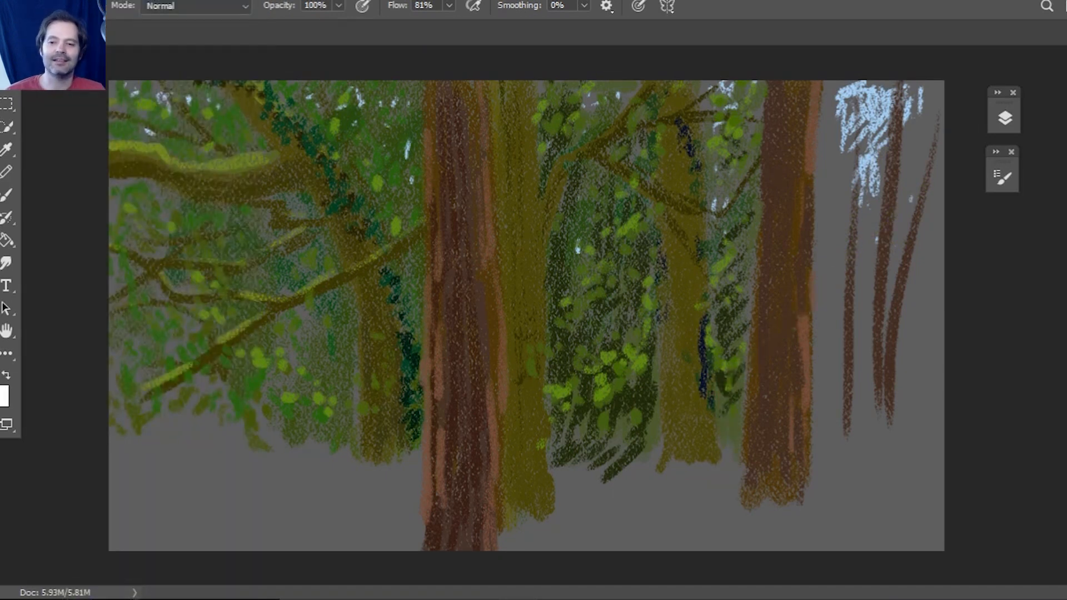
Step: Add a new empty layer, convert the background into the regular layer Layer 0, and make Layer 1 active for painting
{"action": "left_click", "coordinate": [1004, 118]}
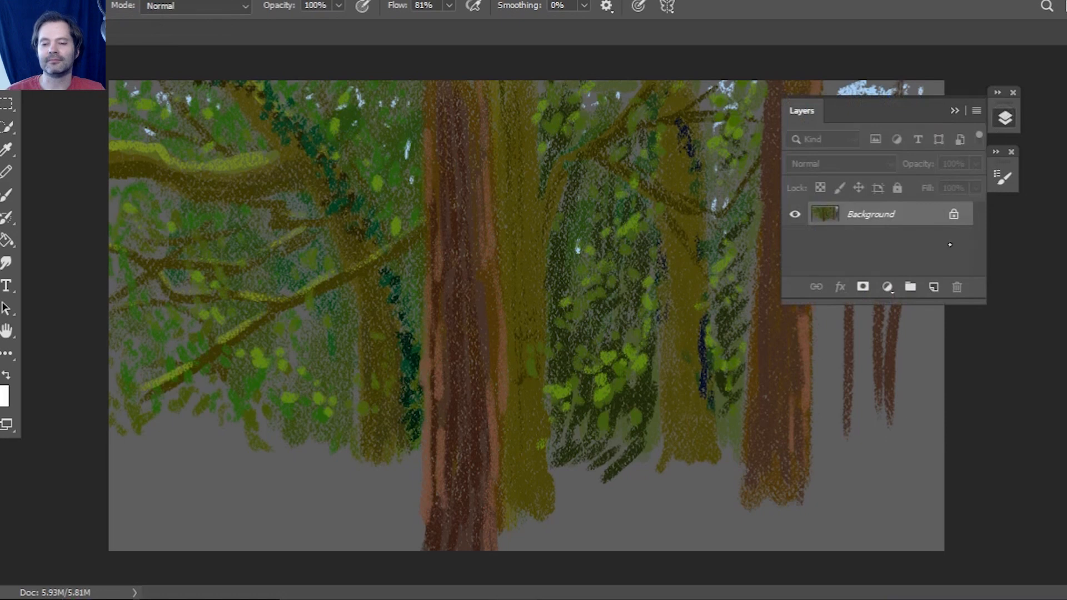
{"action": "left_click", "coordinate": [934, 287]}
{"action": "double_click", "coordinate": [896, 243]}
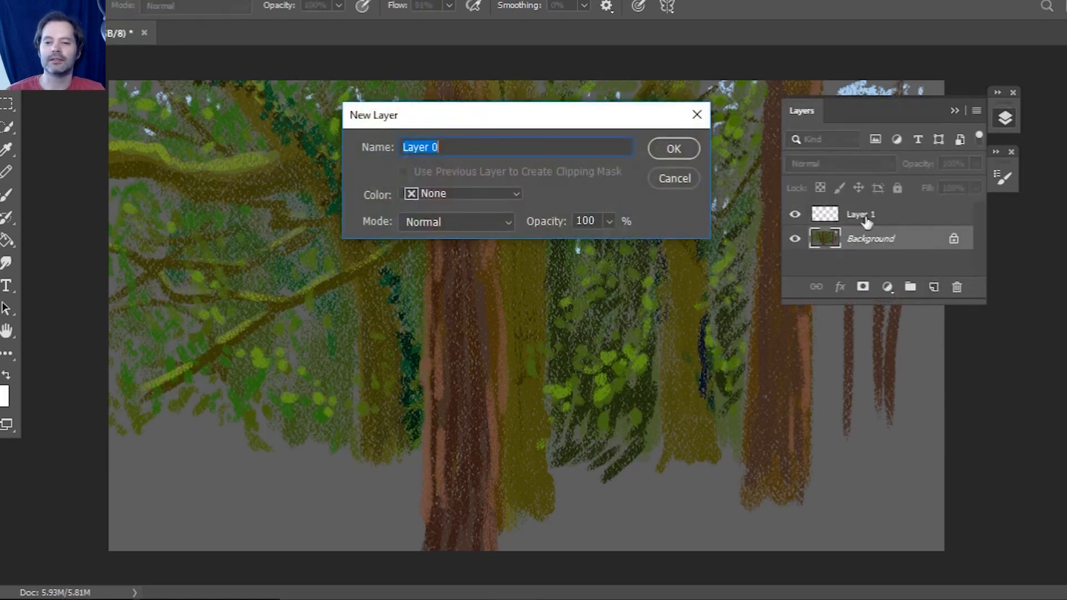
{"action": "key", "text": "Return"}
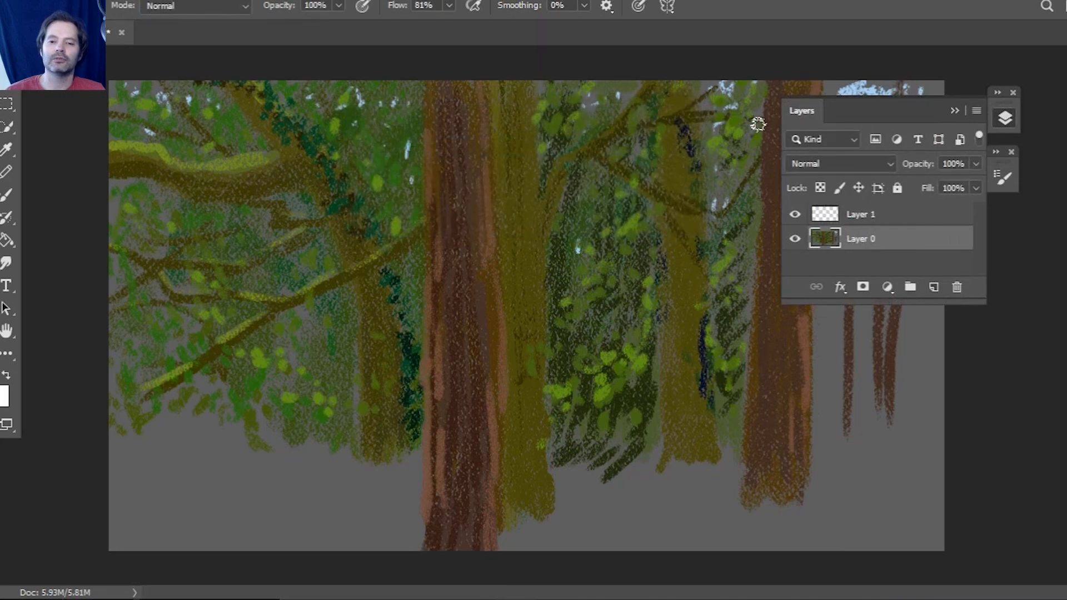
{"action": "left_click", "coordinate": [895, 218]}
{"action": "left_click", "coordinate": [954, 110]}
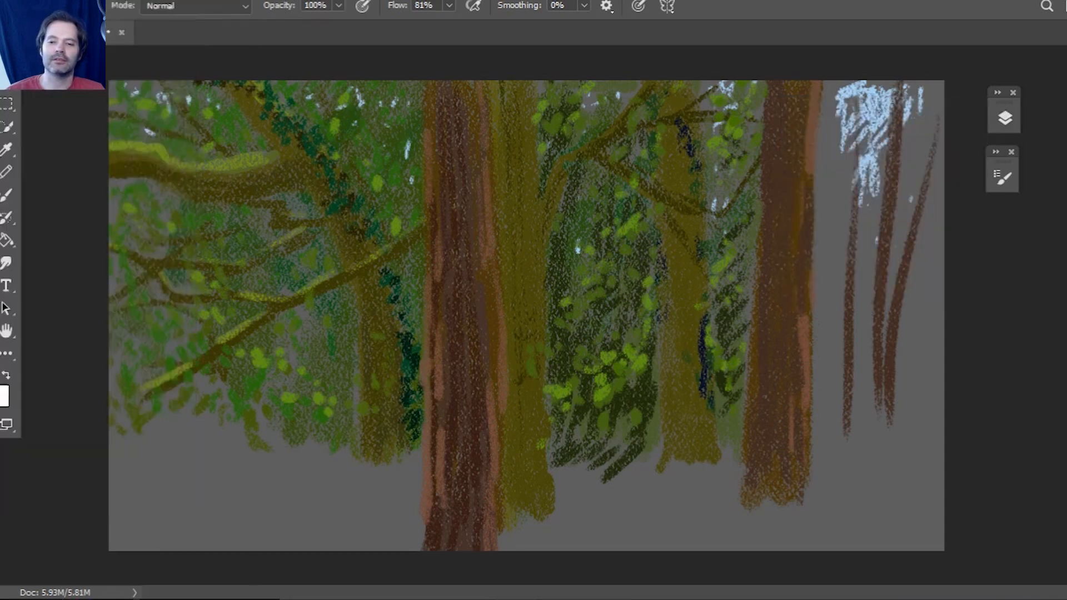
Step: Save the painting as the Photoshop file Untitled-1 in Creative Cloud Files, with layers and Maximize Compatibility kept on
{"action": "left_click", "coordinate": [42, 1]}
{"action": "mouse_move", "coordinate": [5, 1]}
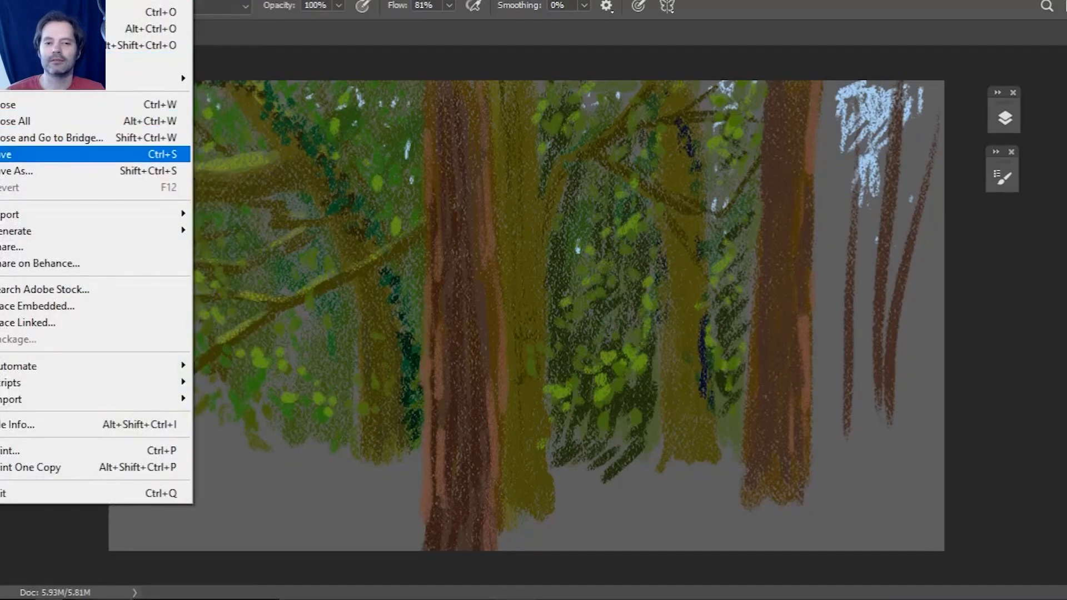
{"action": "left_click", "coordinate": [40, 154]}
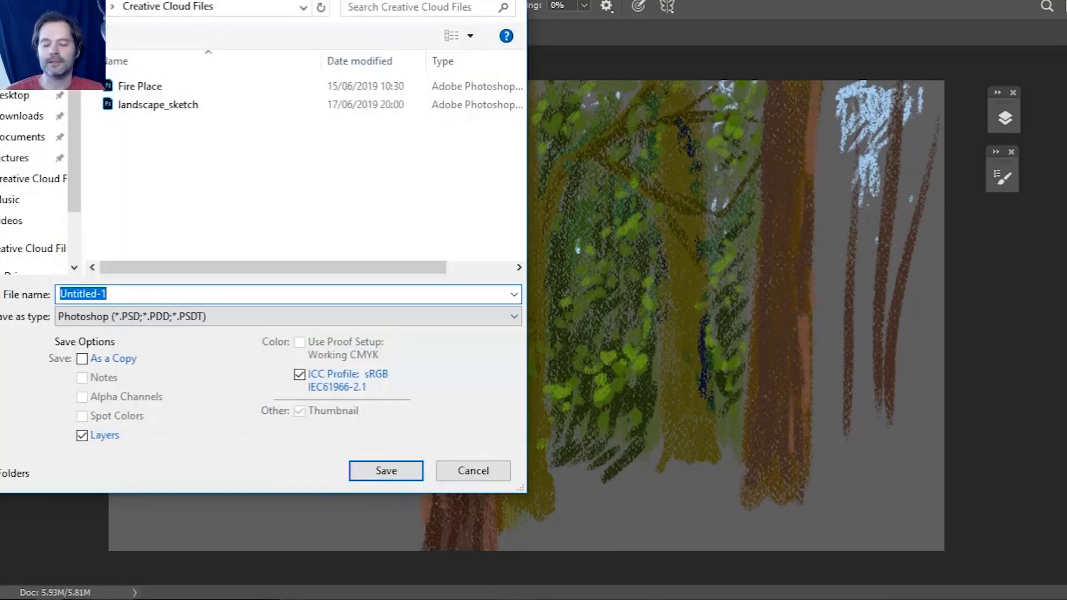
{"action": "key", "text": "Return"}
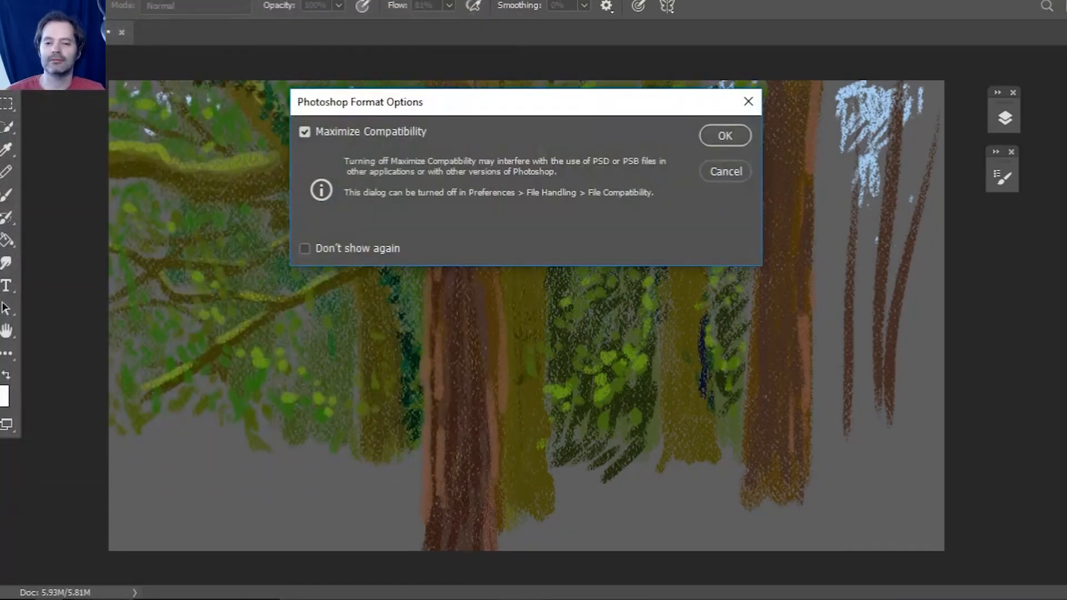
{"action": "key", "text": "Return"}
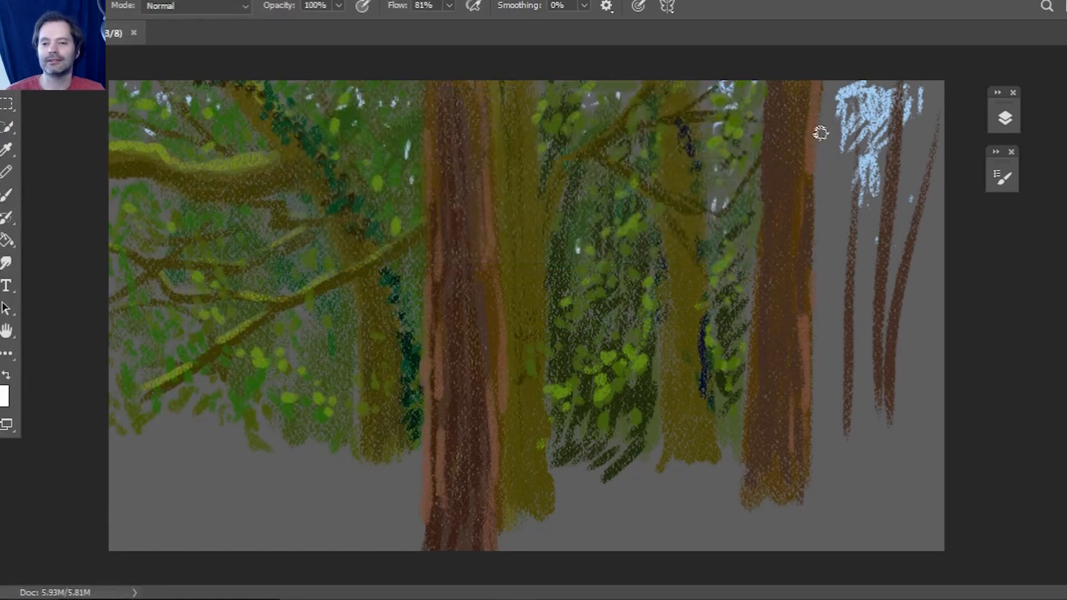
Step: Touch up the foliage beside the rightmost brown trunk, sample a muted green, and fill the gap out to the thin trunks with vertical strokes
{"action": "left_click_drag", "start_coordinate": [732, 285], "coordinate": [724, 317]}
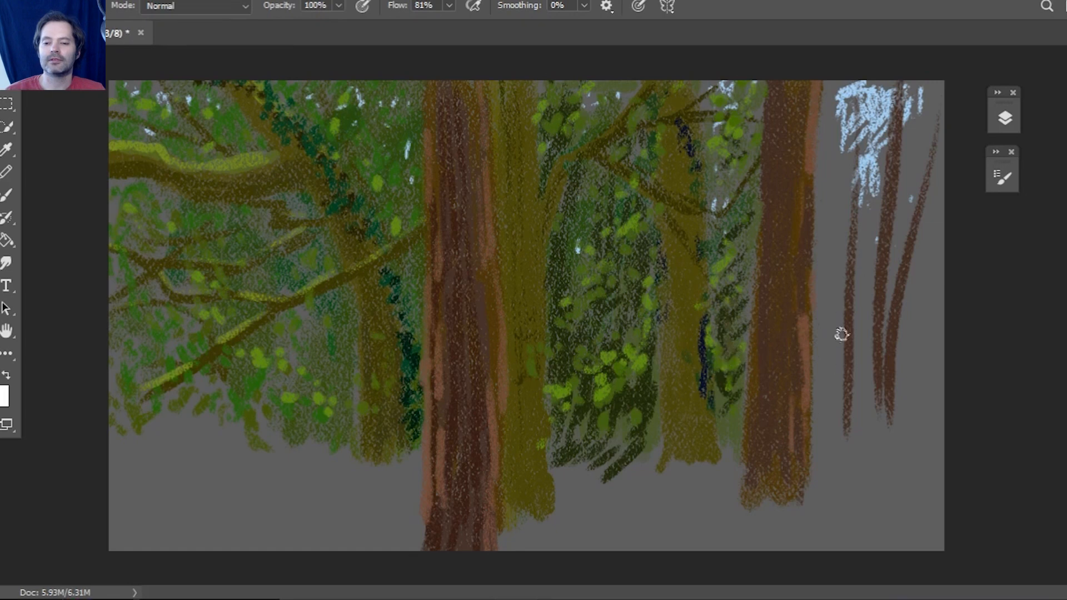
{"action": "left_click", "coordinate": [7, 149]}
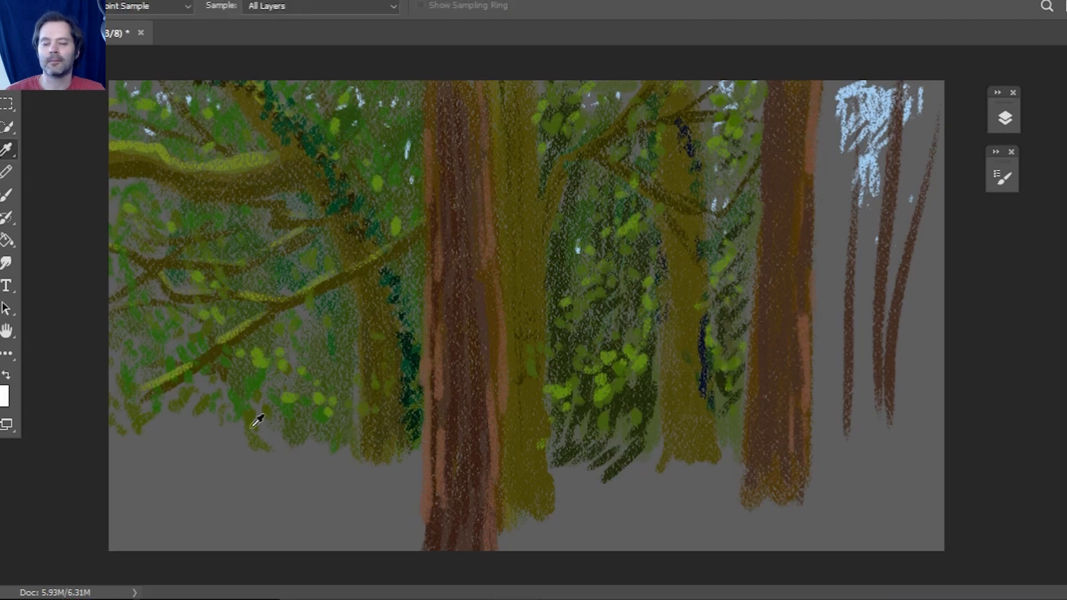
{"action": "key", "text": "b"}
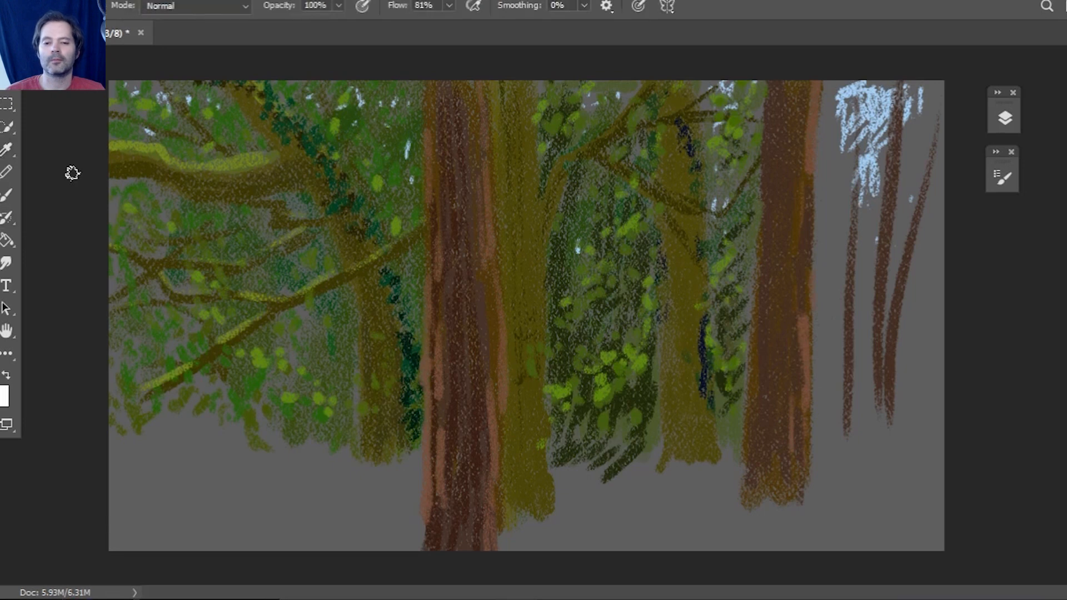
{"action": "mouse_move", "coordinate": [823, 298]}
{"action": "left_mouse_down"}
{"action": "mouse_move", "coordinate": [825, 373]}
{"action": "mouse_move", "coordinate": [821, 194]}
{"action": "mouse_move", "coordinate": [820, 285]}
{"action": "mouse_move", "coordinate": [849, 220]}
{"action": "mouse_move", "coordinate": [833, 426]}
{"action": "mouse_move", "coordinate": [826, 312]}
{"action": "mouse_move", "coordinate": [823, 376]}
{"action": "left_mouse_up"}
{"action": "mouse_move", "coordinate": [862, 228]}
{"action": "left_mouse_down"}
{"action": "mouse_move", "coordinate": [858, 400]}
{"action": "mouse_move", "coordinate": [866, 206]}
{"action": "mouse_move", "coordinate": [874, 218]}
{"action": "left_mouse_up"}
{"action": "mouse_move", "coordinate": [867, 296]}
{"action": "left_mouse_down"}
{"action": "mouse_move", "coordinate": [828, 125]}
{"action": "mouse_move", "coordinate": [833, 98]}
{"action": "mouse_move", "coordinate": [818, 158]}
{"action": "mouse_move", "coordinate": [830, 143]}
{"action": "mouse_move", "coordinate": [841, 164]}
{"action": "mouse_move", "coordinate": [851, 135]}
{"action": "left_mouse_up"}
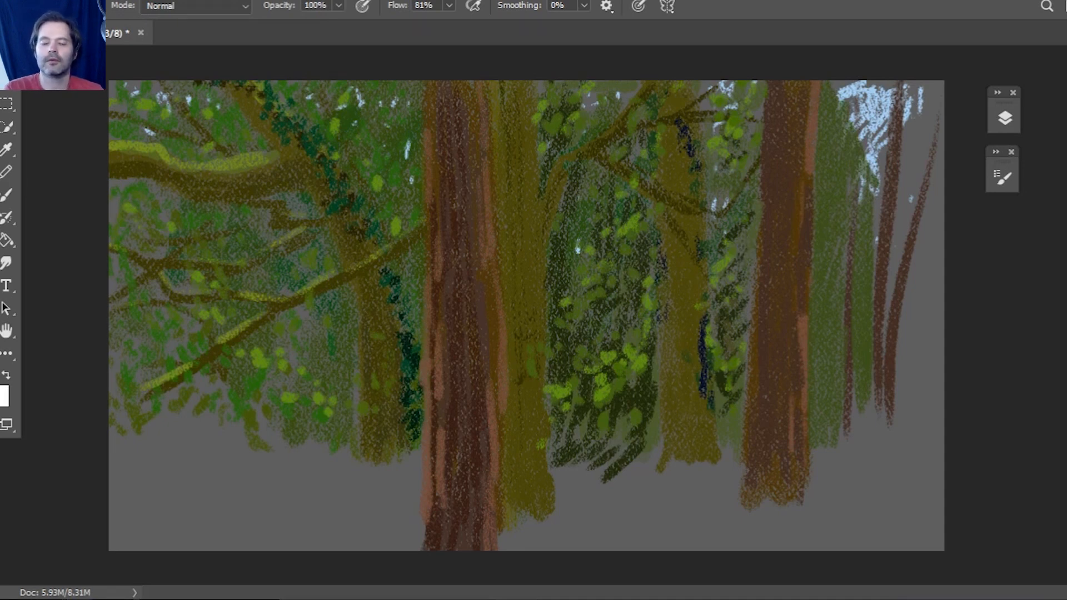
Step: Extend the muted green background across the thin trunks to the canvas's right edge and down to the ground, leaving the blue sky patch open
{"action": "mouse_move", "coordinate": [917, 378]}
{"action": "left_mouse_down"}
{"action": "mouse_move", "coordinate": [936, 207]}
{"action": "mouse_move", "coordinate": [926, 195]}
{"action": "mouse_move", "coordinate": [922, 393]}
{"action": "mouse_move", "coordinate": [943, 365]}
{"action": "left_mouse_up"}
{"action": "mouse_move", "coordinate": [917, 106]}
{"action": "left_mouse_down"}
{"action": "mouse_move", "coordinate": [916, 180]}
{"action": "mouse_move", "coordinate": [911, 132]}
{"action": "mouse_move", "coordinate": [940, 79]}
{"action": "mouse_move", "coordinate": [914, 92]}
{"action": "left_mouse_up"}
{"action": "mouse_move", "coordinate": [853, 115]}
{"action": "left_mouse_down"}
{"action": "mouse_move", "coordinate": [903, 73]}
{"action": "mouse_move", "coordinate": [864, 92]}
{"action": "mouse_move", "coordinate": [892, 83]}
{"action": "mouse_move", "coordinate": [833, 83]}
{"action": "left_mouse_up"}
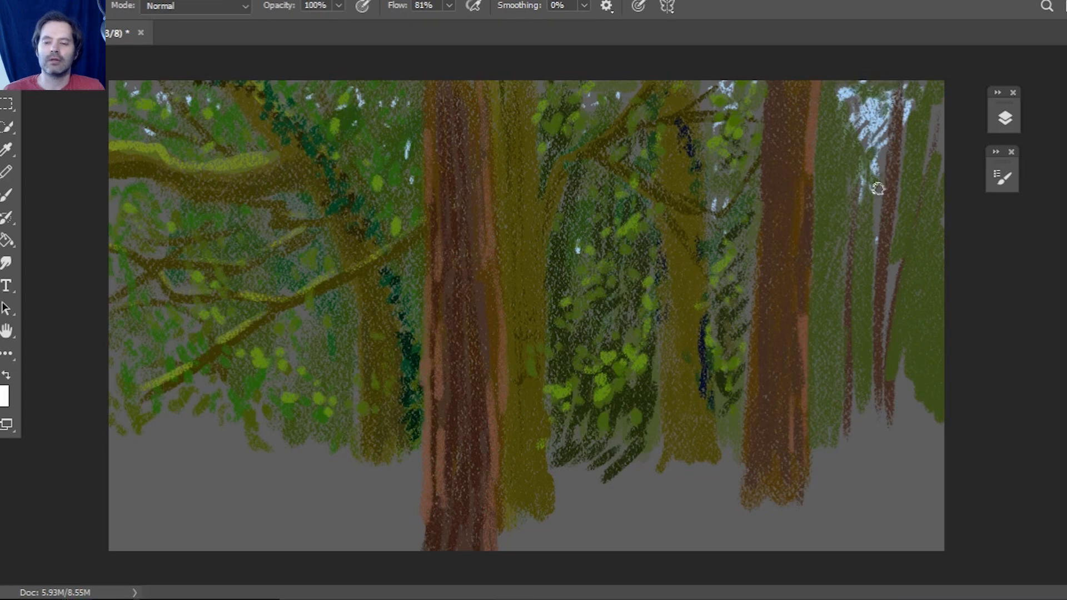
{"action": "mouse_move", "coordinate": [896, 356]}
{"action": "left_mouse_down"}
{"action": "mouse_move", "coordinate": [919, 372]}
{"action": "mouse_move", "coordinate": [939, 445]}
{"action": "left_mouse_up"}
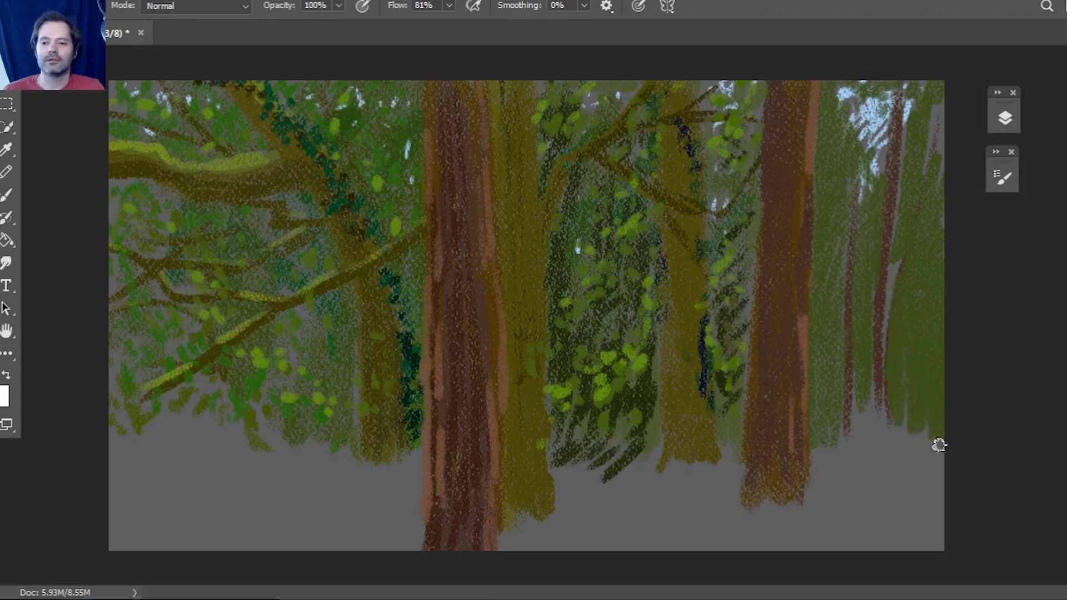
{"action": "mouse_move", "coordinate": [832, 410]}
{"action": "left_mouse_down"}
{"action": "mouse_move", "coordinate": [833, 447]}
{"action": "mouse_move", "coordinate": [892, 382]}
{"action": "mouse_move", "coordinate": [865, 452]}
{"action": "mouse_move", "coordinate": [916, 431]}
{"action": "mouse_move", "coordinate": [912, 449]}
{"action": "mouse_move", "coordinate": [945, 453]}
{"action": "left_mouse_up"}
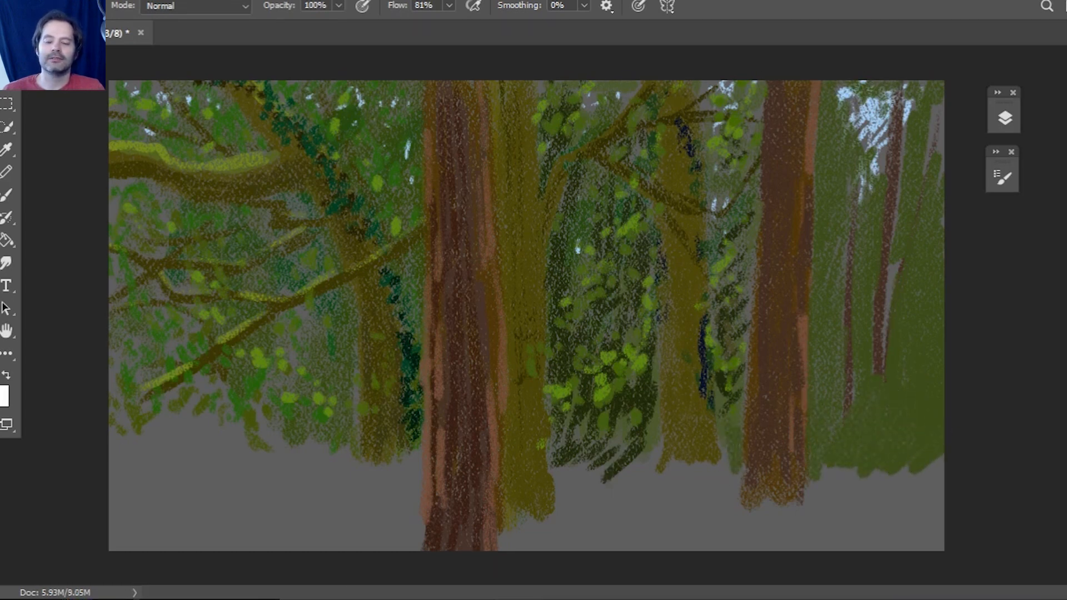
Step: Set the foreground color to 24511c and dab cooler green foliage across the thin trunks below the sky patch
{"action": "left_click", "coordinate": [1, 389]}
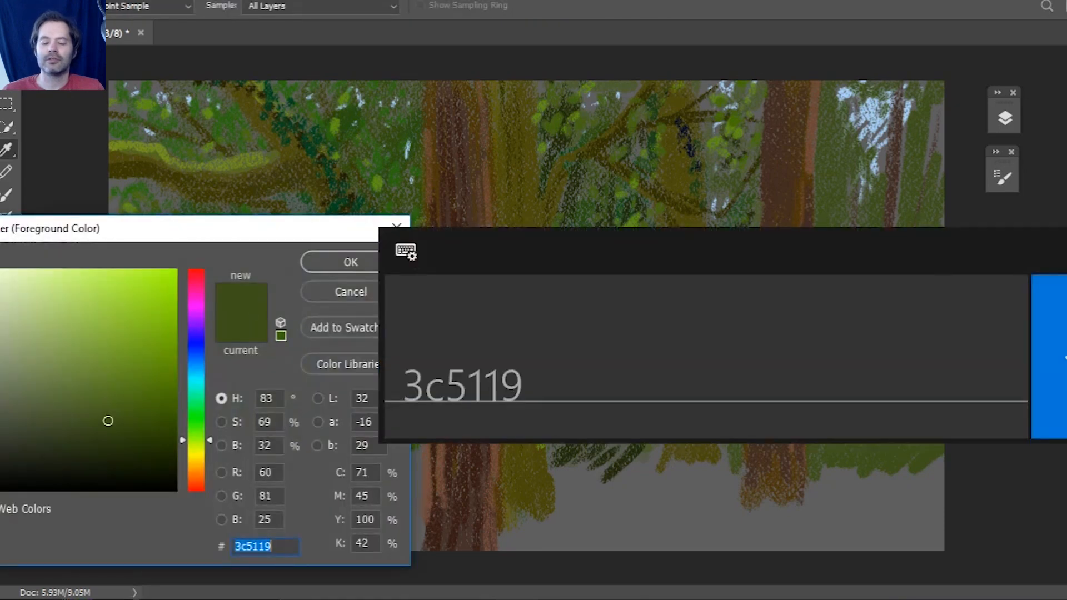
{"action": "type", "text": "24511c"}
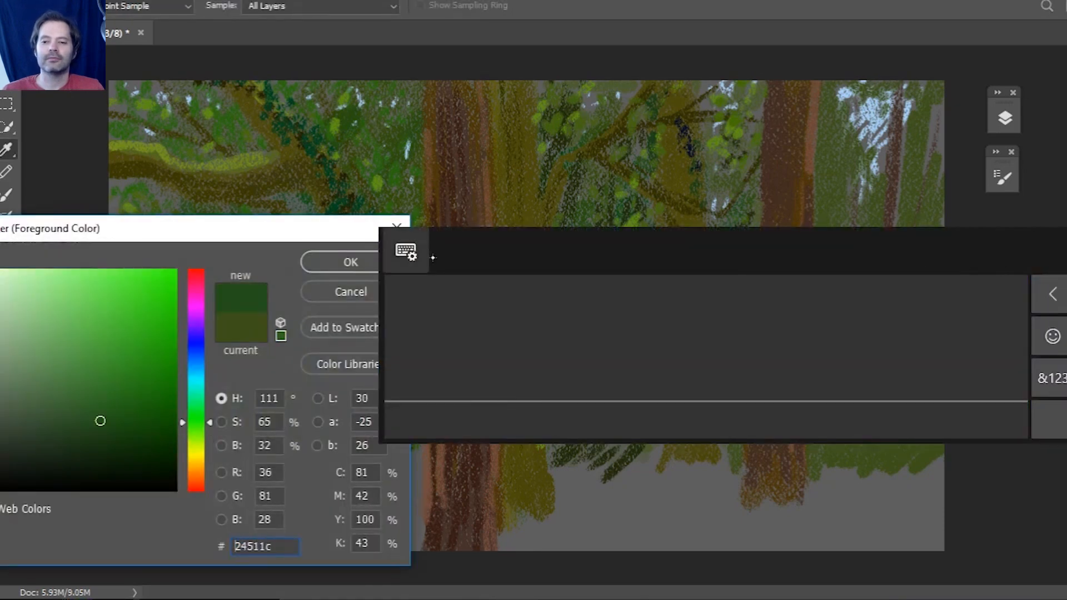
{"action": "key", "text": "Return"}
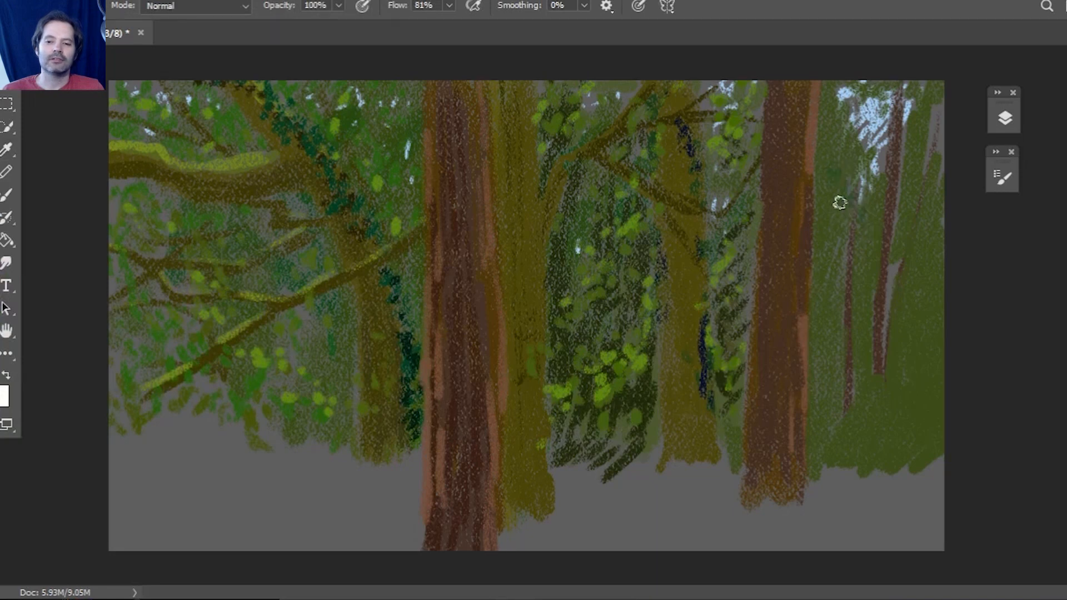
{"action": "mouse_move", "coordinate": [899, 227]}
{"action": "left_mouse_down"}
{"action": "mouse_move", "coordinate": [936, 256]}
{"action": "mouse_move", "coordinate": [861, 228]}
{"action": "left_mouse_up"}
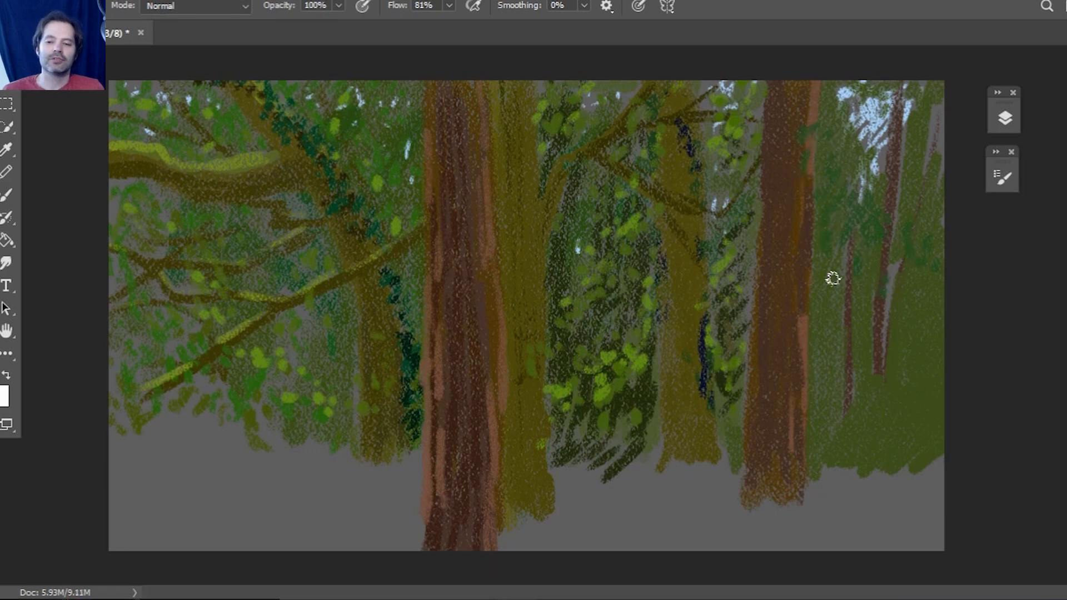
Step: Choose a darker green and paint shadowed foliage clusters around the sky patch and across the upper parts of the thin trunks
{"action": "left_click", "coordinate": [5, 396]}
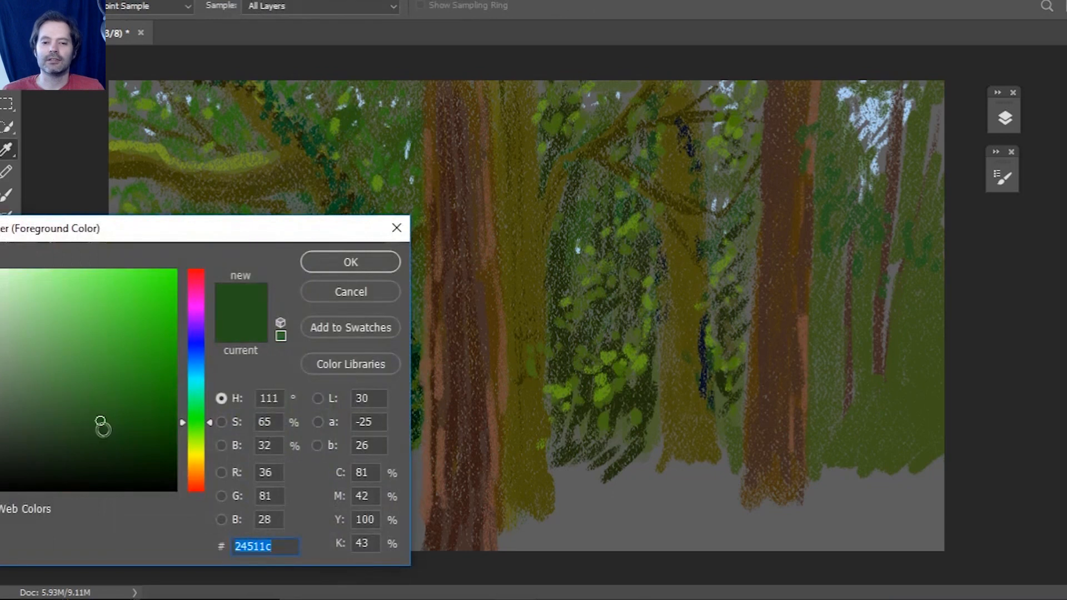
{"action": "left_click", "coordinate": [122, 448]}
{"action": "key", "text": "Return"}
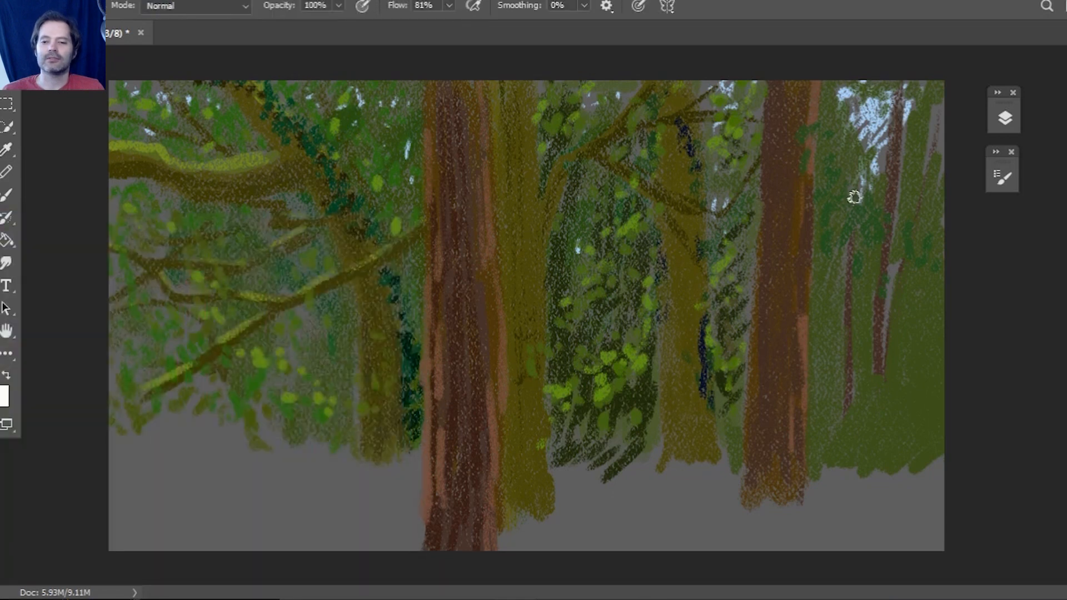
{"action": "mouse_move", "coordinate": [835, 138]}
{"action": "left_mouse_down"}
{"action": "mouse_move", "coordinate": [830, 174]}
{"action": "mouse_move", "coordinate": [851, 172]}
{"action": "mouse_move", "coordinate": [852, 192]}
{"action": "mouse_move", "coordinate": [843, 171]}
{"action": "mouse_move", "coordinate": [878, 199]}
{"action": "mouse_move", "coordinate": [859, 185]}
{"action": "mouse_move", "coordinate": [897, 195]}
{"action": "mouse_move", "coordinate": [861, 202]}
{"action": "mouse_move", "coordinate": [825, 113]}
{"action": "mouse_move", "coordinate": [821, 140]}
{"action": "mouse_move", "coordinate": [857, 165]}
{"action": "mouse_move", "coordinate": [902, 169]}
{"action": "mouse_move", "coordinate": [843, 164]}
{"action": "mouse_move", "coordinate": [826, 210]}
{"action": "mouse_move", "coordinate": [866, 187]}
{"action": "mouse_move", "coordinate": [920, 220]}
{"action": "mouse_move", "coordinate": [917, 188]}
{"action": "mouse_move", "coordinate": [929, 220]}
{"action": "mouse_move", "coordinate": [880, 179]}
{"action": "left_mouse_up"}
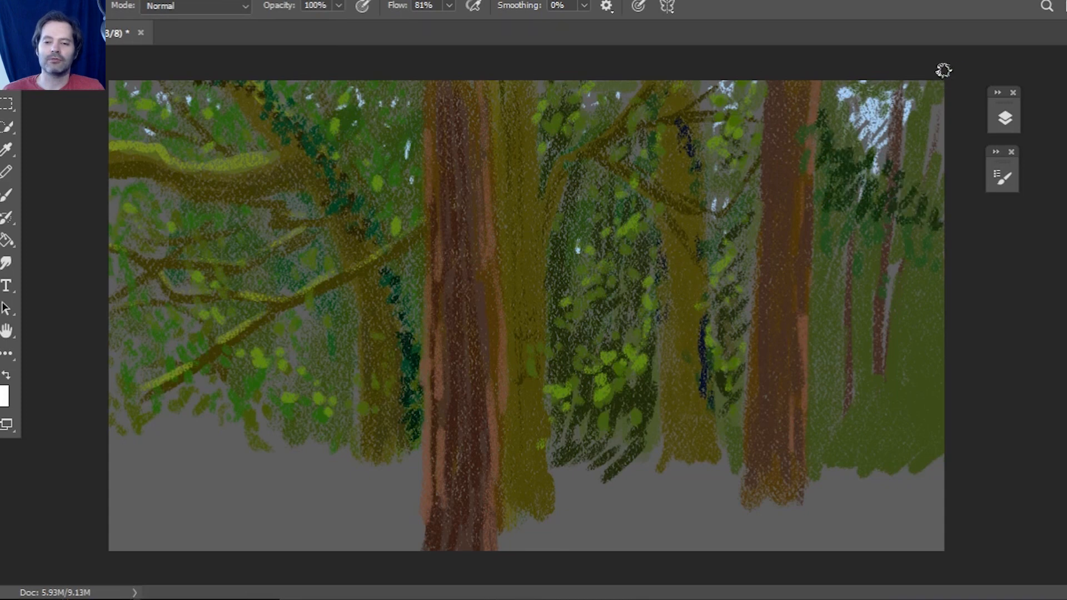
{"action": "mouse_move", "coordinate": [928, 100]}
{"action": "left_mouse_down"}
{"action": "mouse_move", "coordinate": [921, 146]}
{"action": "mouse_move", "coordinate": [917, 98]}
{"action": "mouse_move", "coordinate": [882, 91]}
{"action": "mouse_move", "coordinate": [898, 121]}
{"action": "mouse_move", "coordinate": [936, 100]}
{"action": "left_mouse_up"}
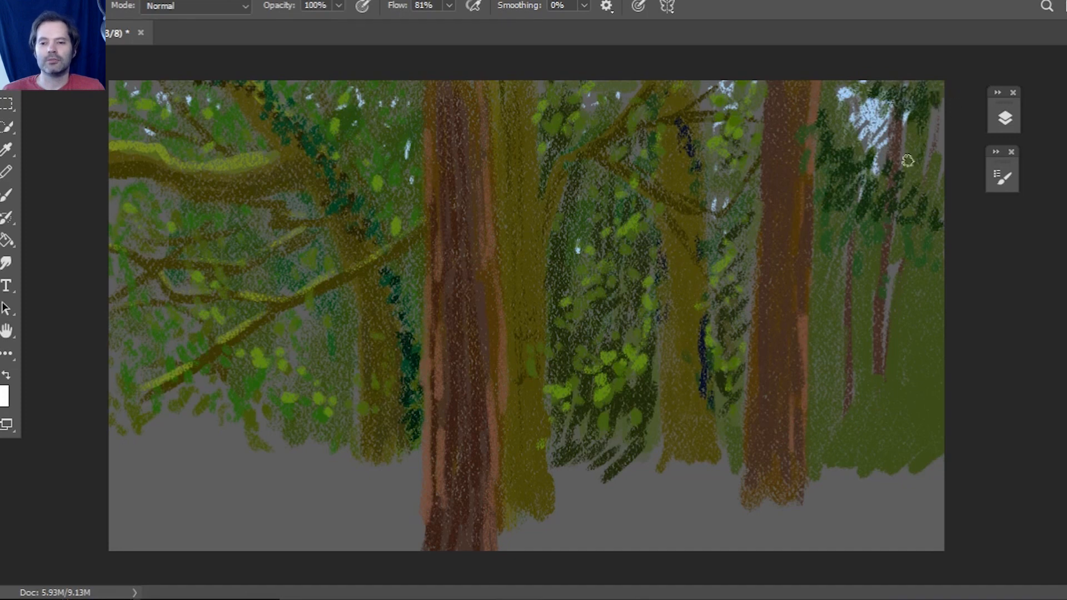
Step: Paint long dark green strokes down along the thin trunks and the background at the far right of the forest
{"action": "mouse_move", "coordinate": [859, 384]}
{"action": "left_mouse_down"}
{"action": "mouse_move", "coordinate": [841, 388]}
{"action": "mouse_move", "coordinate": [846, 362]}
{"action": "mouse_move", "coordinate": [850, 400]}
{"action": "mouse_move", "coordinate": [850, 231]}
{"action": "mouse_move", "coordinate": [850, 453]}
{"action": "mouse_move", "coordinate": [849, 442]}
{"action": "left_mouse_up"}
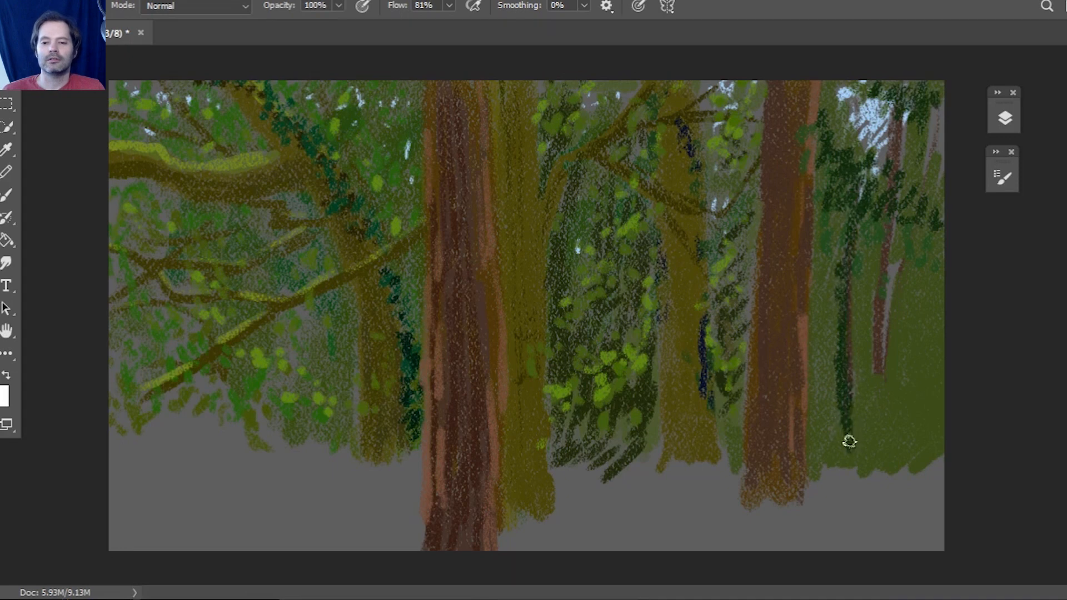
{"action": "mouse_move", "coordinate": [879, 365]}
{"action": "left_mouse_down"}
{"action": "mouse_move", "coordinate": [886, 265]}
{"action": "mouse_move", "coordinate": [897, 241]}
{"action": "mouse_move", "coordinate": [887, 354]}
{"action": "mouse_move", "coordinate": [930, 103]}
{"action": "left_mouse_up"}
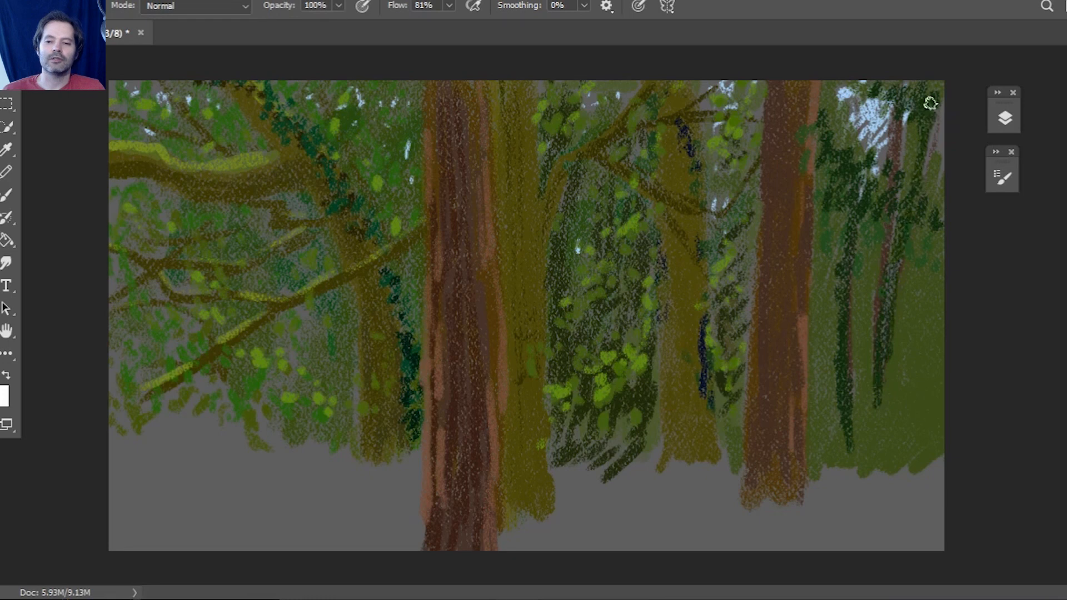
{"action": "left_click_drag", "start_coordinate": [906, 383], "coordinate": [922, 238]}
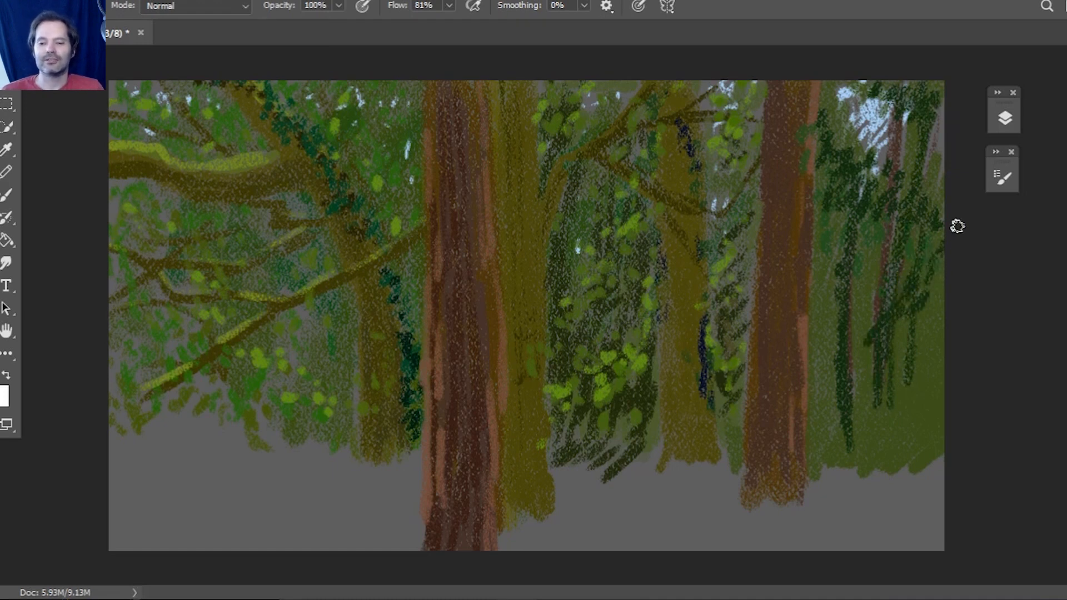
Step: Sample a medium green and dab leaves over the dark foliage between the rightmost brown trunk and the canvas edge
{"action": "left_click", "coordinate": [7, 148]}
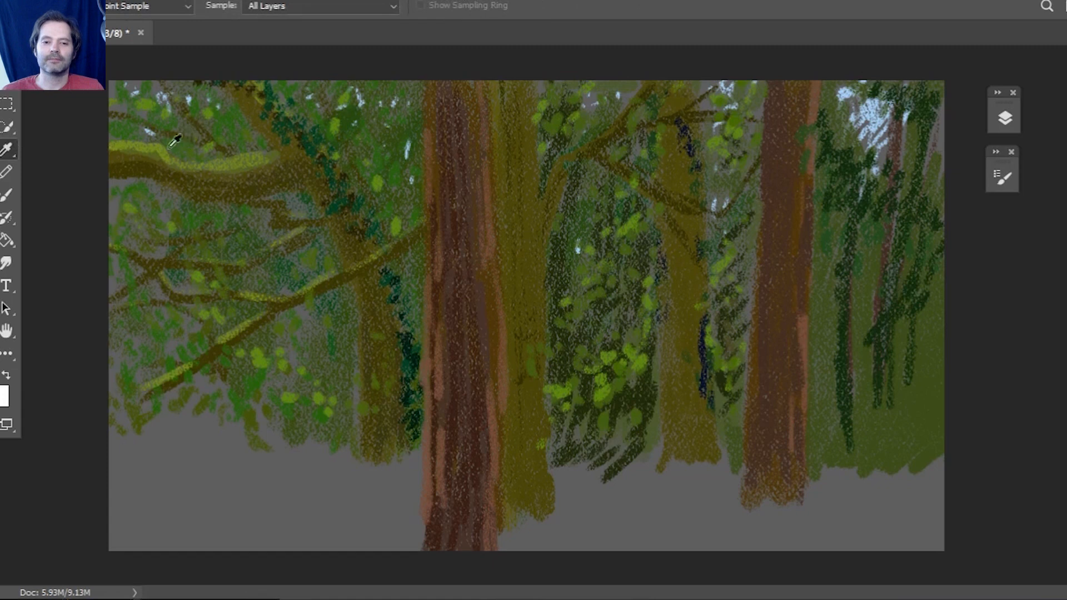
{"action": "left_click", "coordinate": [6, 194]}
{"action": "mouse_move", "coordinate": [943, 231]}
{"action": "left_mouse_down"}
{"action": "mouse_move", "coordinate": [922, 283]}
{"action": "mouse_move", "coordinate": [886, 309]}
{"action": "mouse_move", "coordinate": [886, 326]}
{"action": "left_mouse_up"}
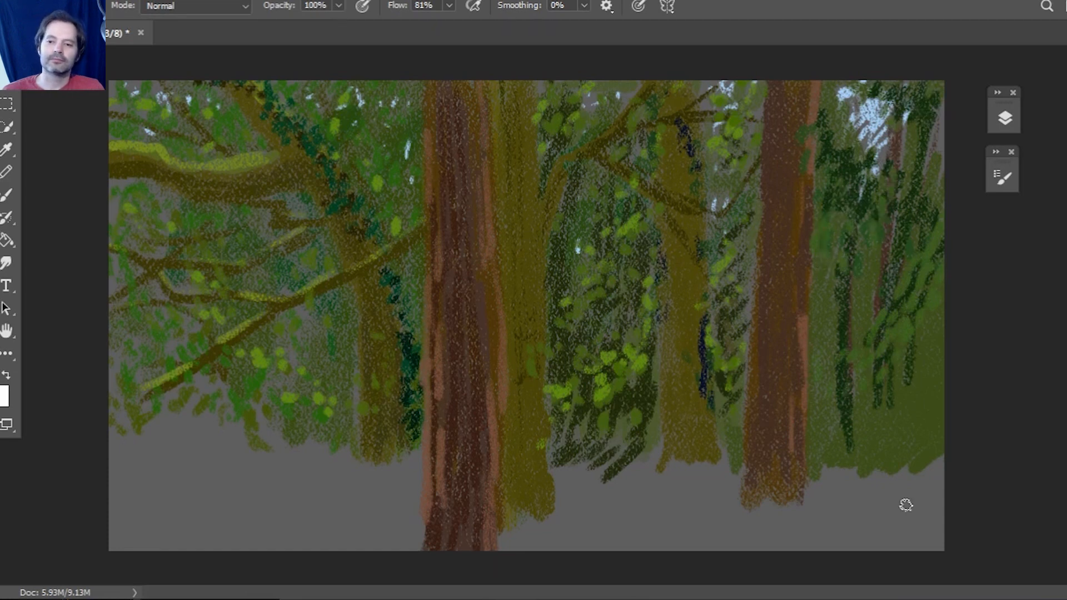
Step: Sample a yellow-green and dab leaves across the middle of the thin trunks and beside the rightmost brown trunk
{"action": "left_click", "coordinate": [8, 149]}
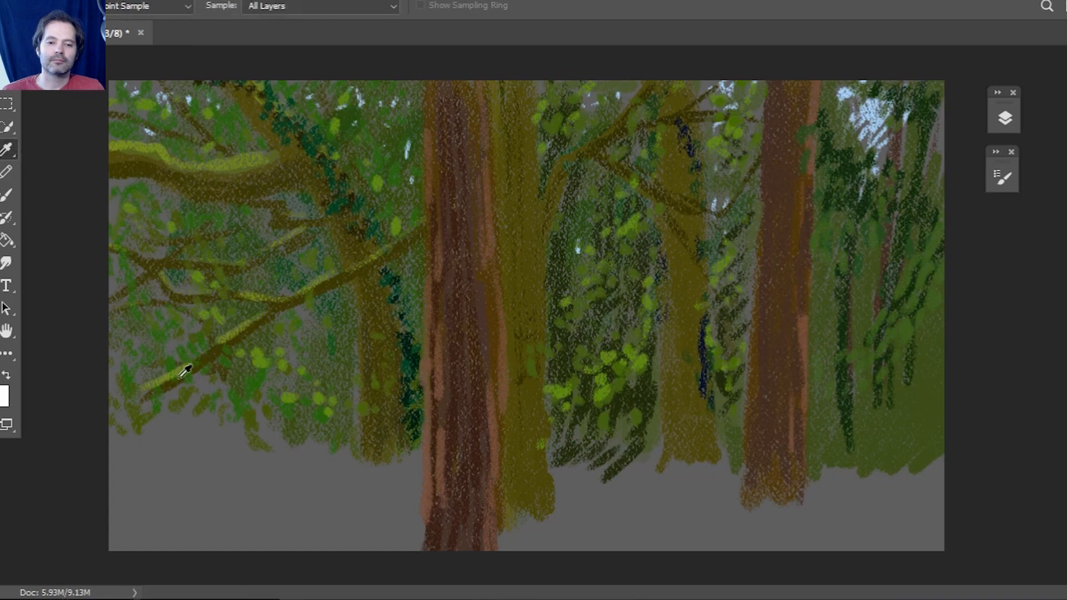
{"action": "key", "text": "b"}
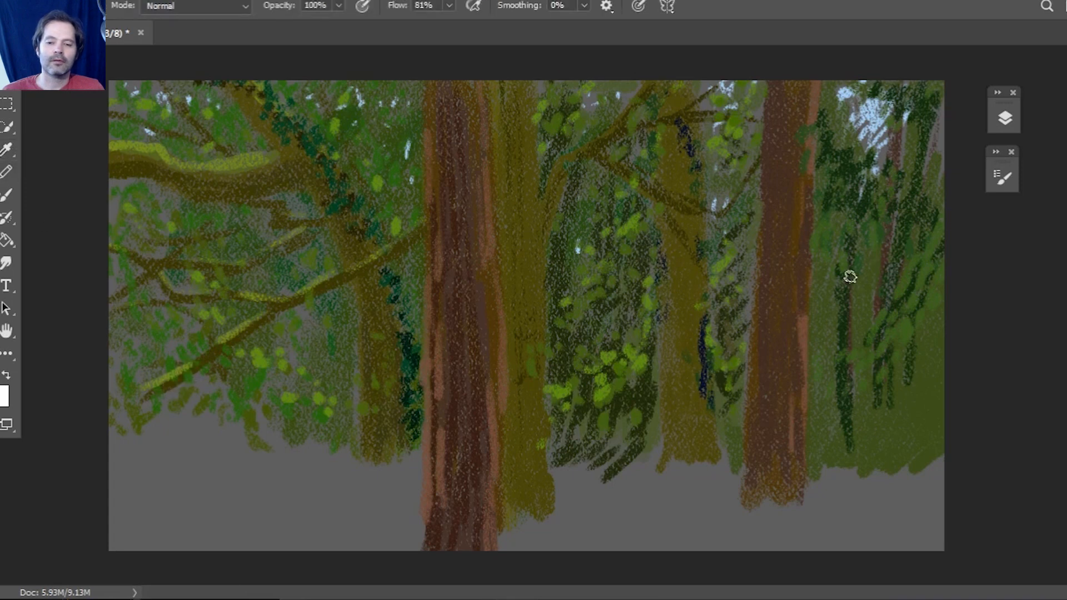
{"action": "mouse_move", "coordinate": [837, 281]}
{"action": "left_mouse_down"}
{"action": "mouse_move", "coordinate": [870, 281]}
{"action": "mouse_move", "coordinate": [883, 324]}
{"action": "left_mouse_up"}
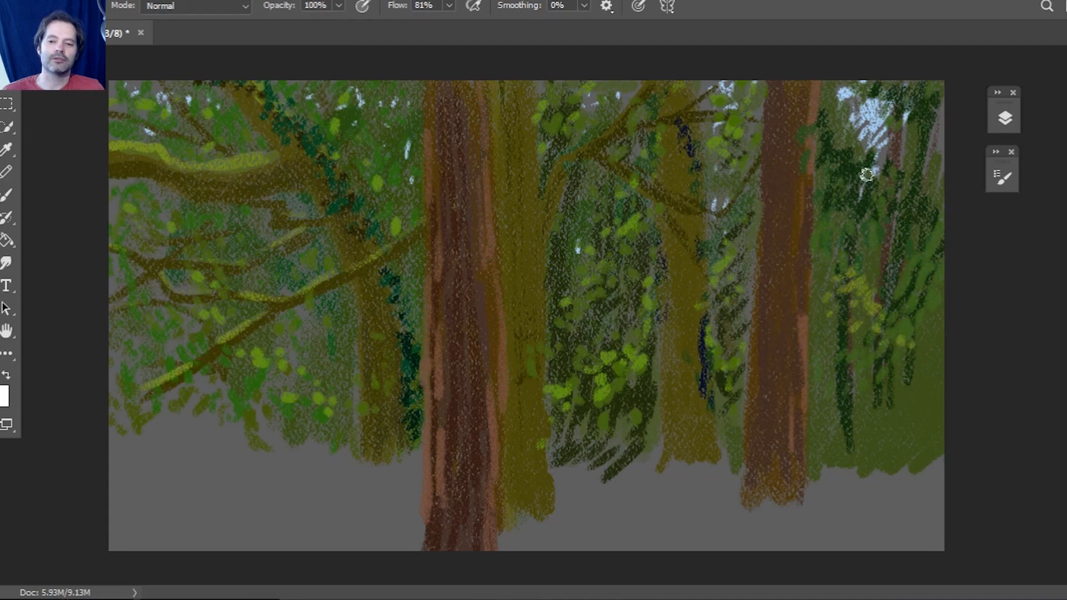
{"action": "left_click_drag", "start_coordinate": [836, 213], "coordinate": [818, 226]}
{"action": "left_click_drag", "start_coordinate": [826, 228], "coordinate": [820, 241]}
Step: Add yellow-green leaf strokes around the sky patch and down the upper right edge of the forest
{"action": "mouse_move", "coordinate": [838, 111]}
{"action": "left_mouse_down"}
{"action": "mouse_move", "coordinate": [849, 139]}
{"action": "mouse_move", "coordinate": [835, 127]}
{"action": "mouse_move", "coordinate": [826, 99]}
{"action": "left_mouse_up"}
{"action": "mouse_move", "coordinate": [922, 128]}
{"action": "left_mouse_down"}
{"action": "mouse_move", "coordinate": [902, 182]}
{"action": "mouse_move", "coordinate": [905, 128]}
{"action": "left_mouse_up"}
{"action": "left_click_drag", "start_coordinate": [912, 147], "coordinate": [910, 160]}
{"action": "left_click_drag", "start_coordinate": [936, 120], "coordinate": [918, 191]}
{"action": "left_click_drag", "start_coordinate": [907, 154], "coordinate": [900, 169]}
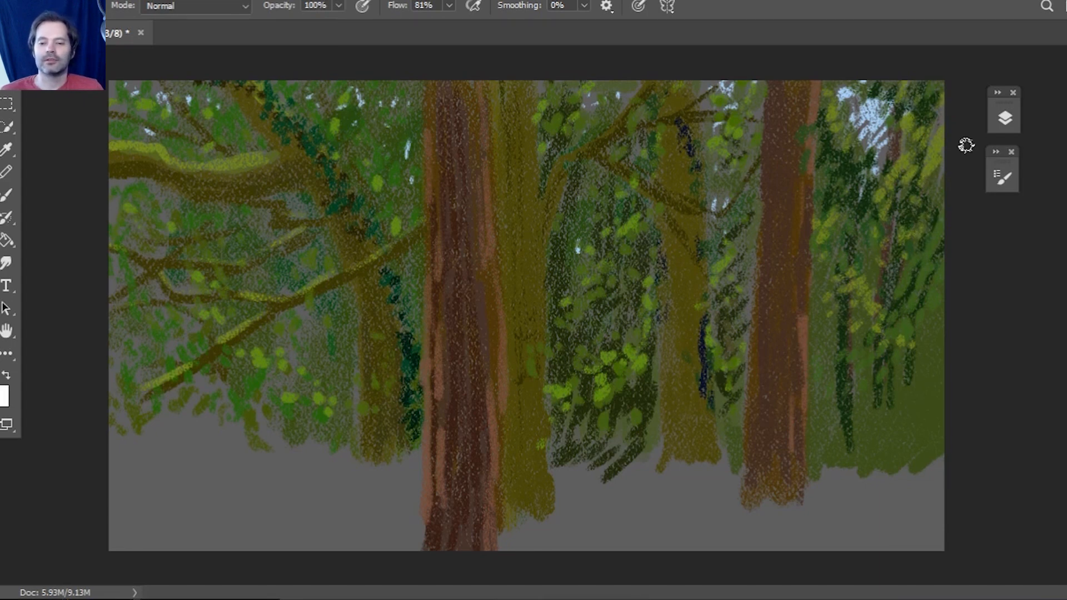
Step: Set the foreground color to 9bc715, reduce the brush size, and dab bright leaf highlights just below the sky patch
{"action": "left_click", "coordinate": [1, 390]}
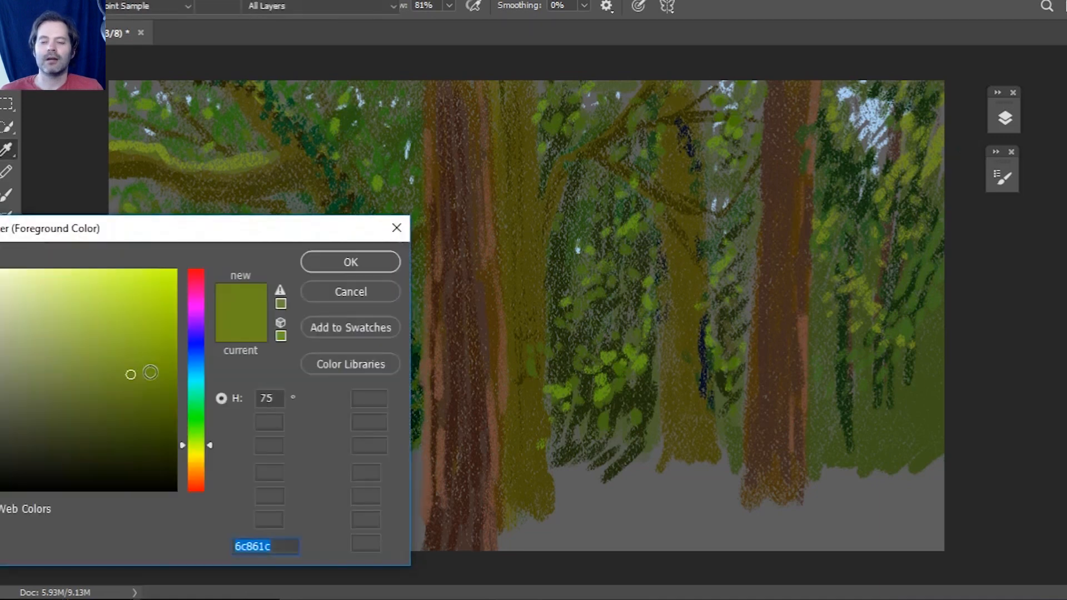
{"action": "left_click", "coordinate": [154, 318]}
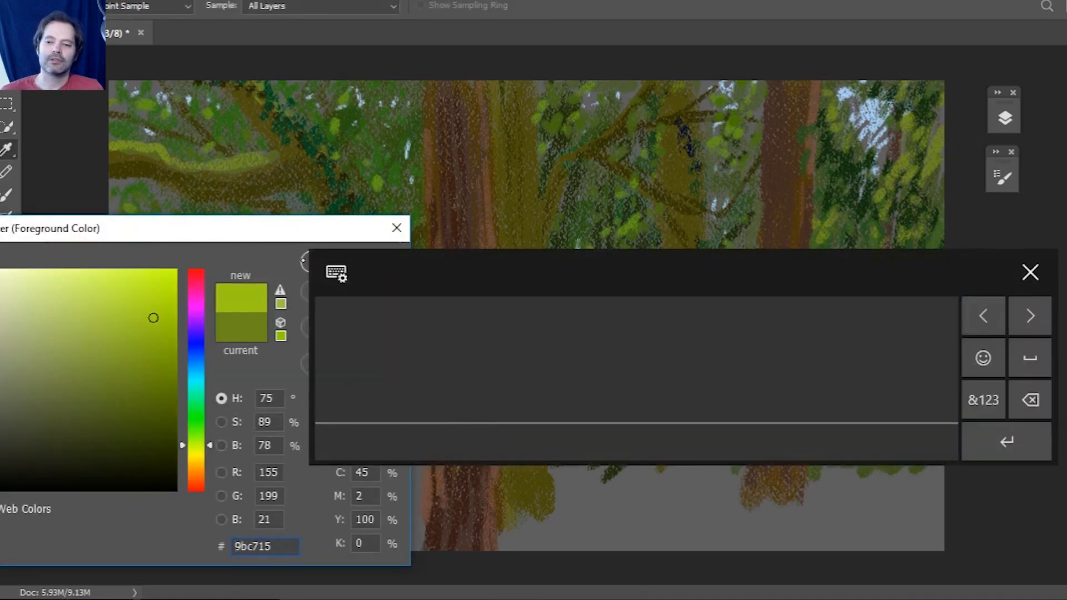
{"action": "left_click", "coordinate": [345, 261]}
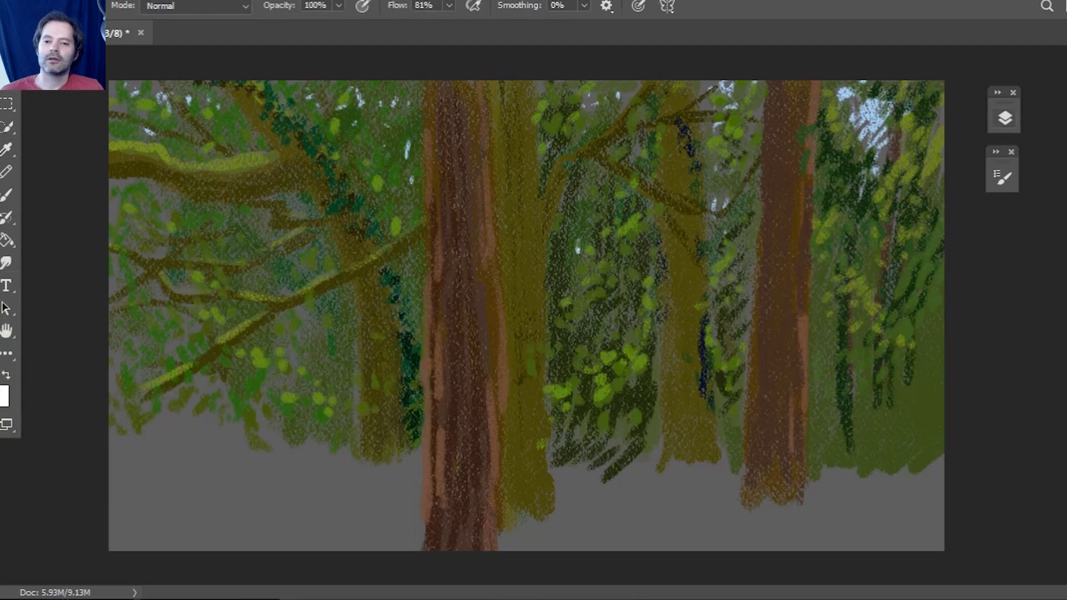
{"action": "left_click", "coordinate": [1004, 178]}
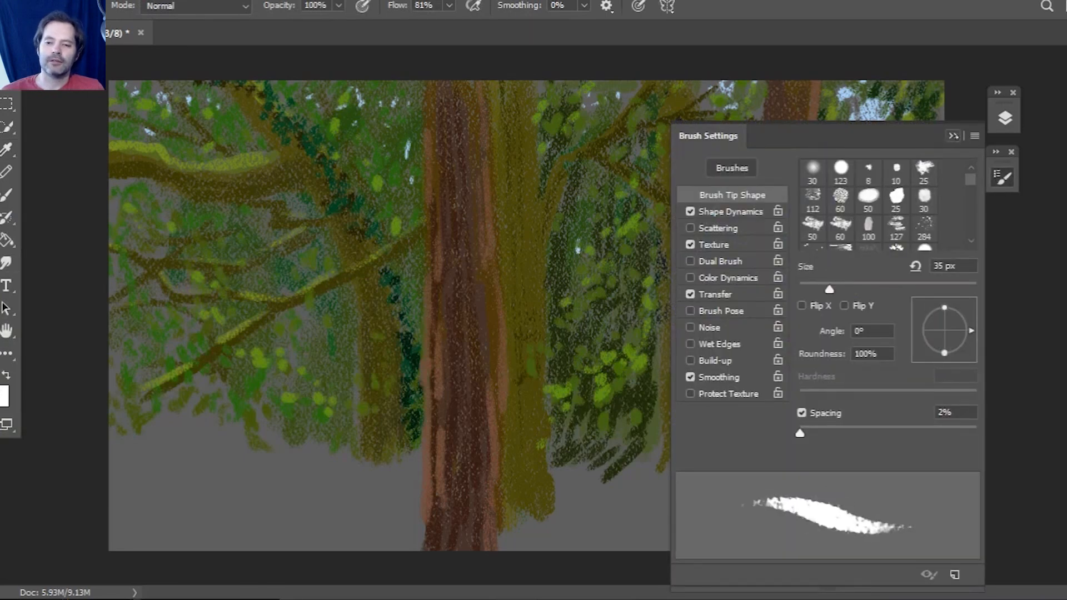
{"action": "left_click", "coordinate": [953, 135]}
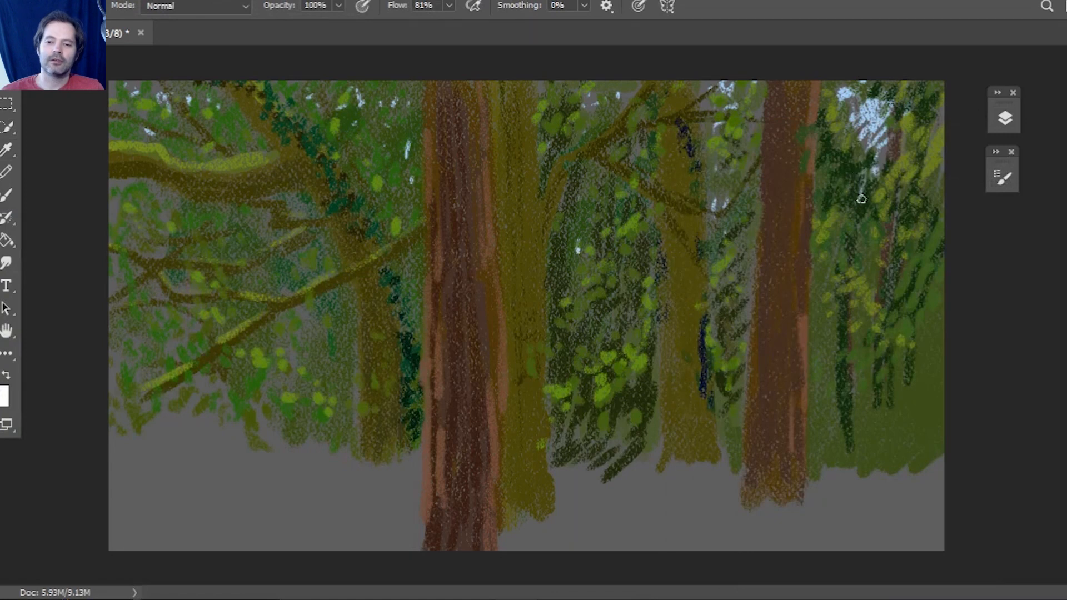
{"action": "left_click_drag", "start_coordinate": [833, 164], "coordinate": [857, 161]}
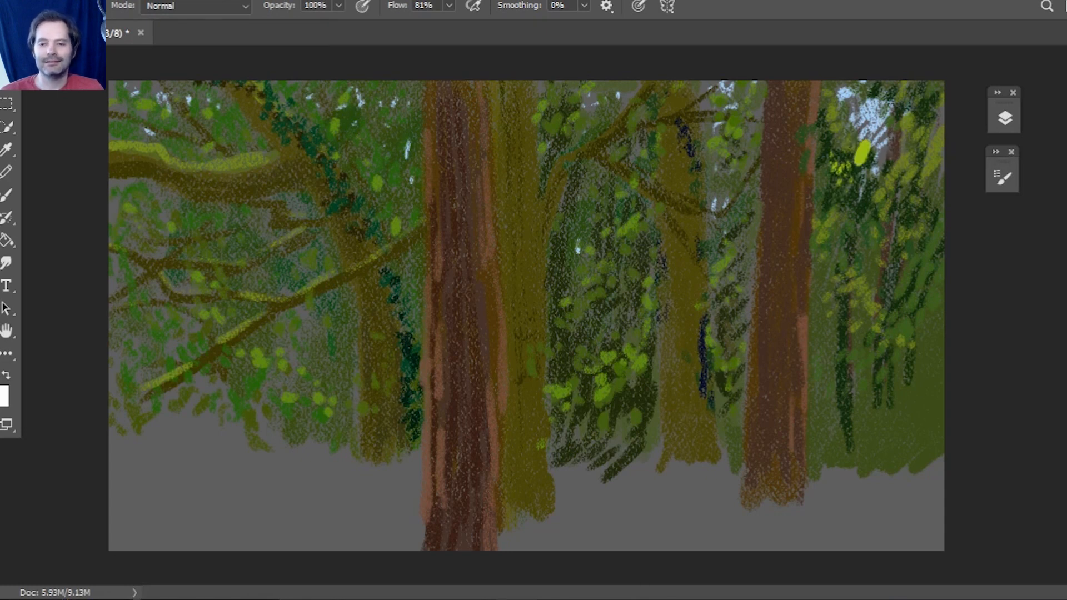
Step: Undo the oversized bright dab at the sky patch and add small bright yellow-green leaf highlights through the foliage right of and below it
{"action": "left_click", "coordinate": [42, 1]}
{"action": "key", "text": "Escape"}
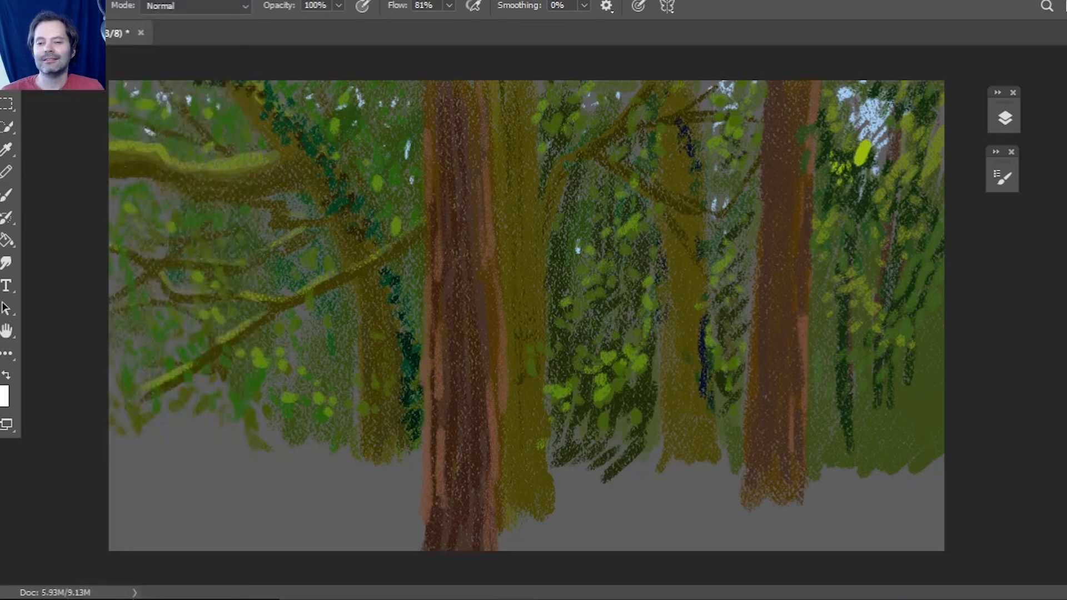
{"action": "key", "text": "alt+e"}
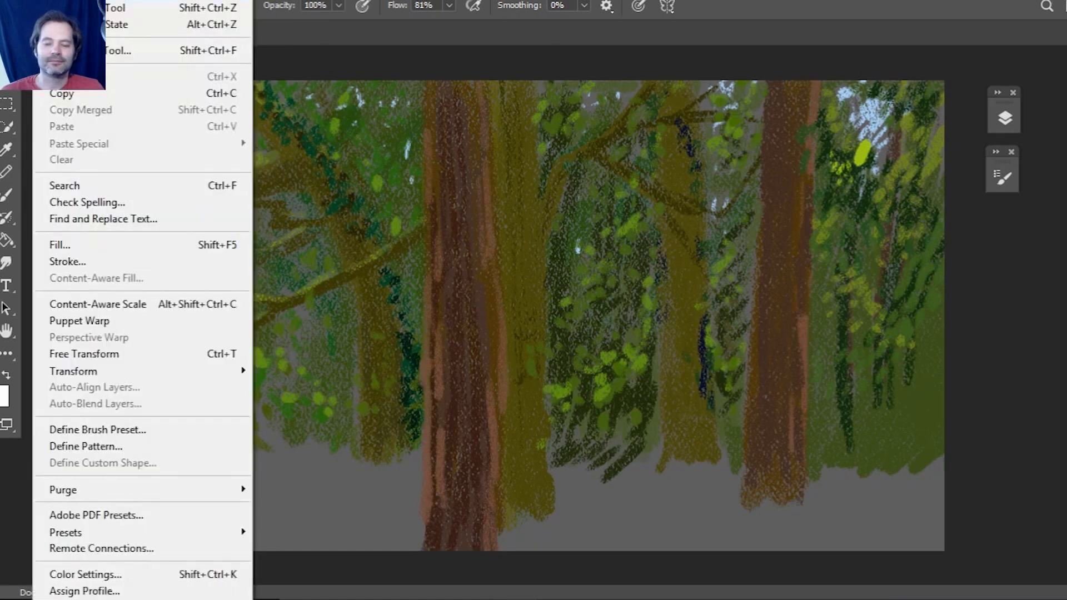
{"action": "key", "text": "Escape"}
{"action": "key", "text": "alt+e"}
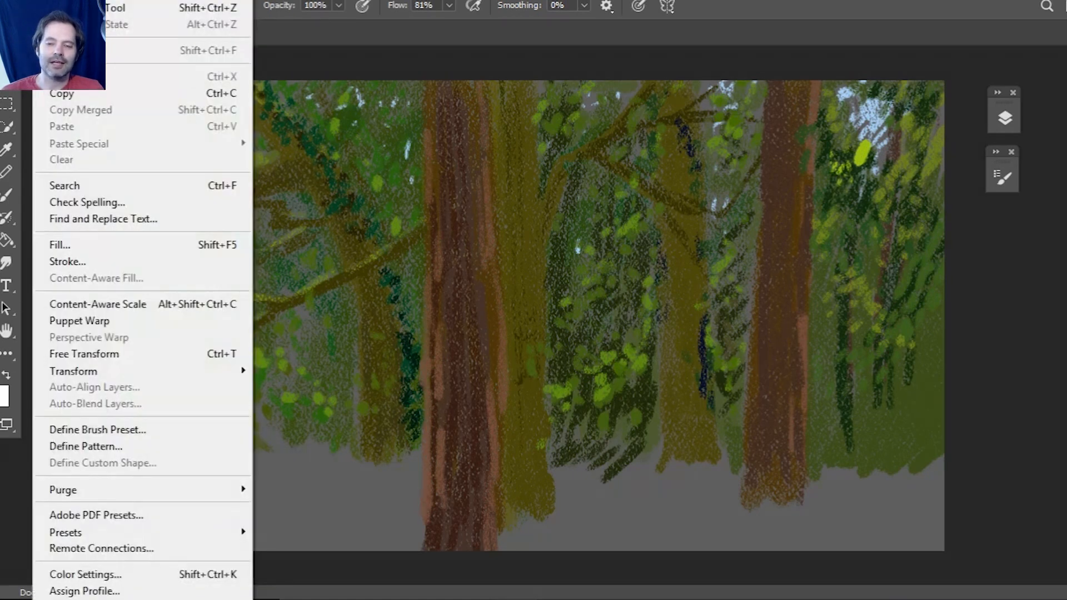
{"action": "key", "text": "Escape"}
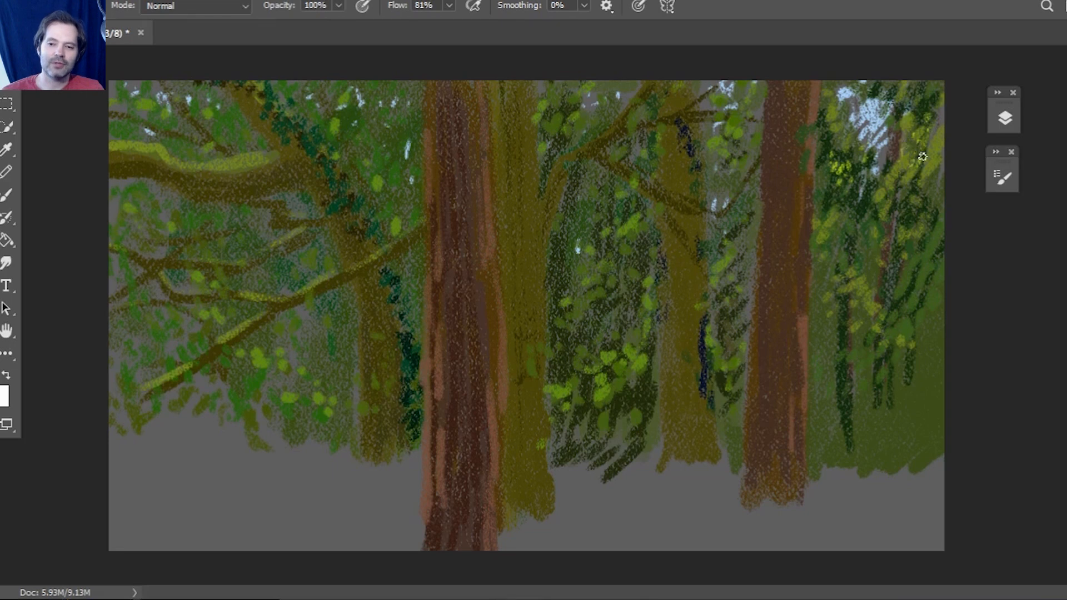
{"action": "mouse_move", "coordinate": [939, 112]}
{"action": "left_mouse_down"}
{"action": "mouse_move", "coordinate": [934, 89]}
{"action": "mouse_move", "coordinate": [902, 115]}
{"action": "left_mouse_up"}
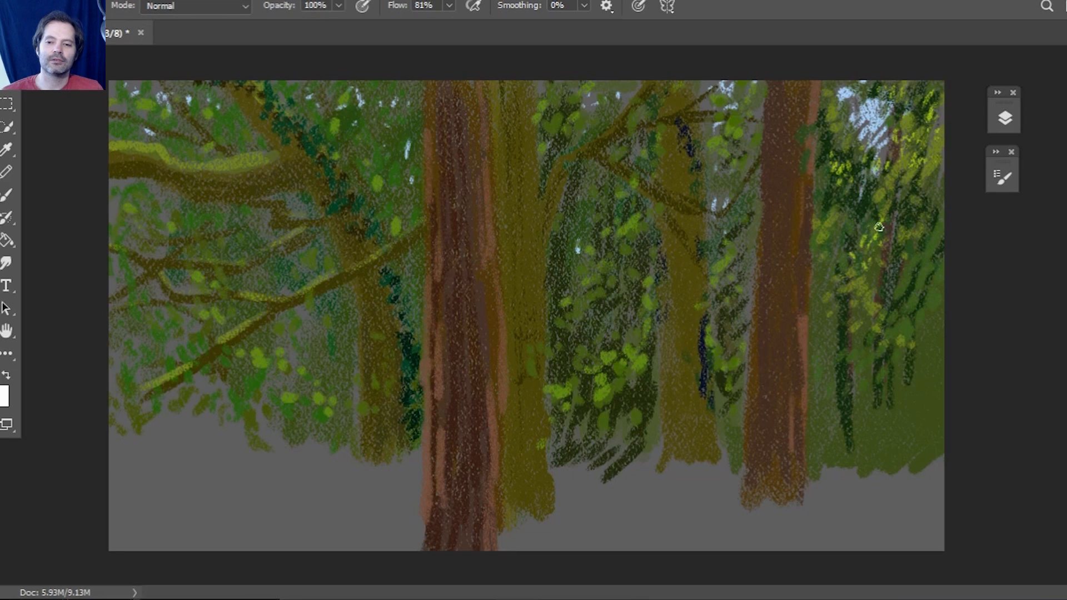
Step: Dab small bright yellow-green leaf highlights through the foliage between the rightmost brown trunk and the canvas's right edge
{"action": "left_click_drag", "start_coordinate": [907, 240], "coordinate": [918, 265]}
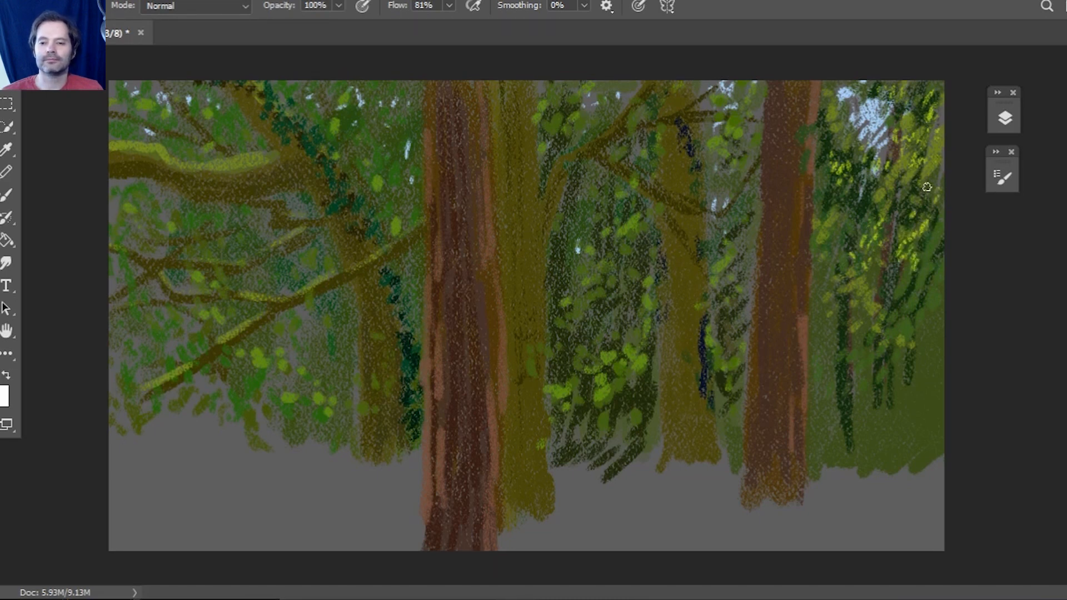
{"action": "left_click_drag", "start_coordinate": [827, 330], "coordinate": [835, 338]}
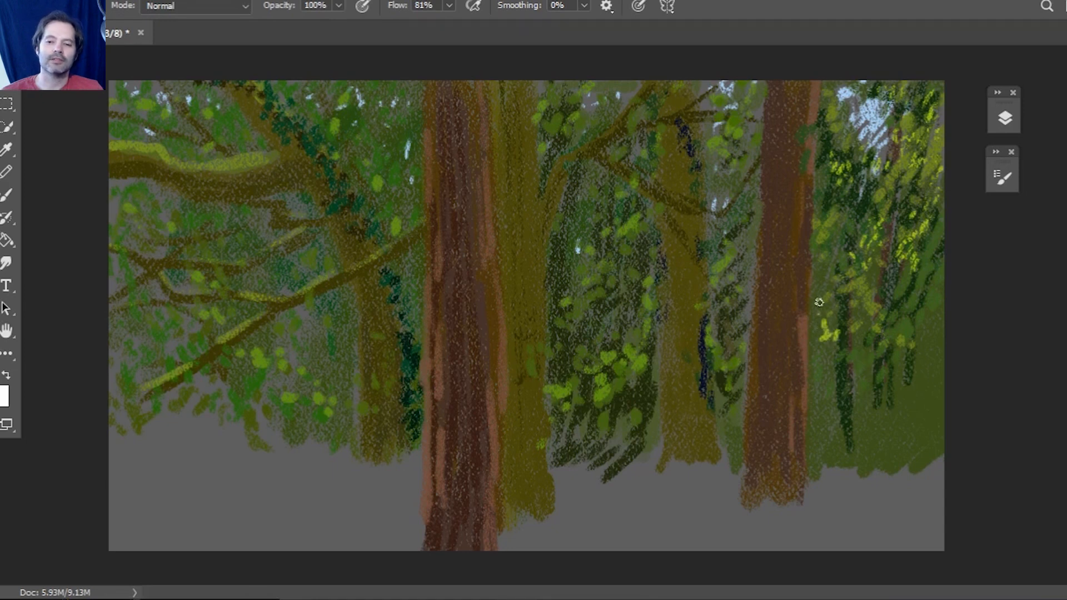
{"action": "left_click_drag", "start_coordinate": [861, 336], "coordinate": [871, 324]}
{"action": "left_click_drag", "start_coordinate": [932, 300], "coordinate": [940, 272]}
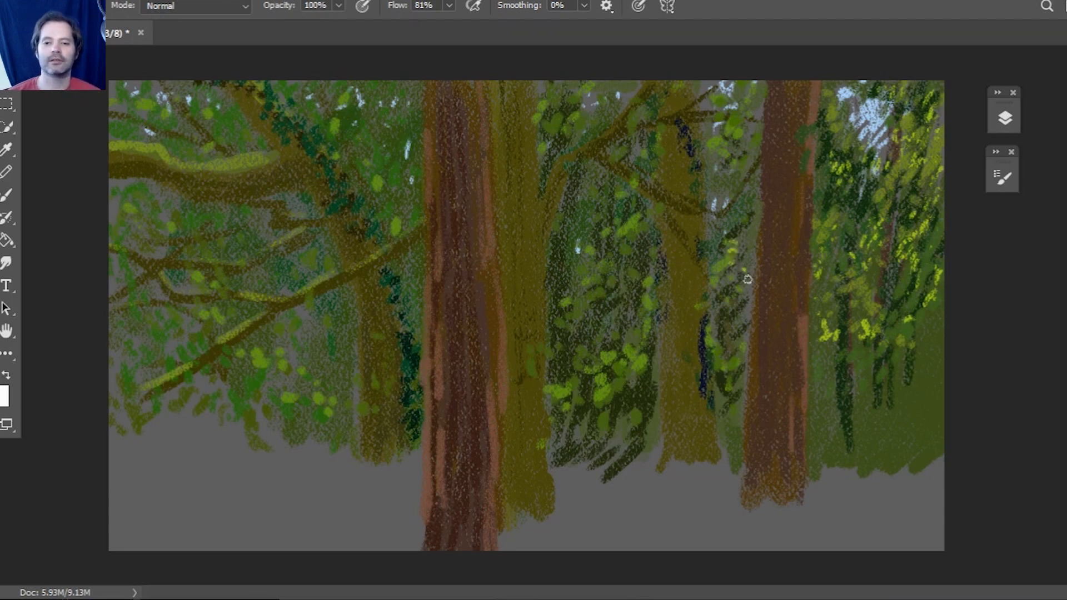
Step: Add small bright leaf highlights around the thin olive trunk in the middle background, and undo the oversized dab
{"action": "left_click_drag", "start_coordinate": [724, 155], "coordinate": [707, 154]}
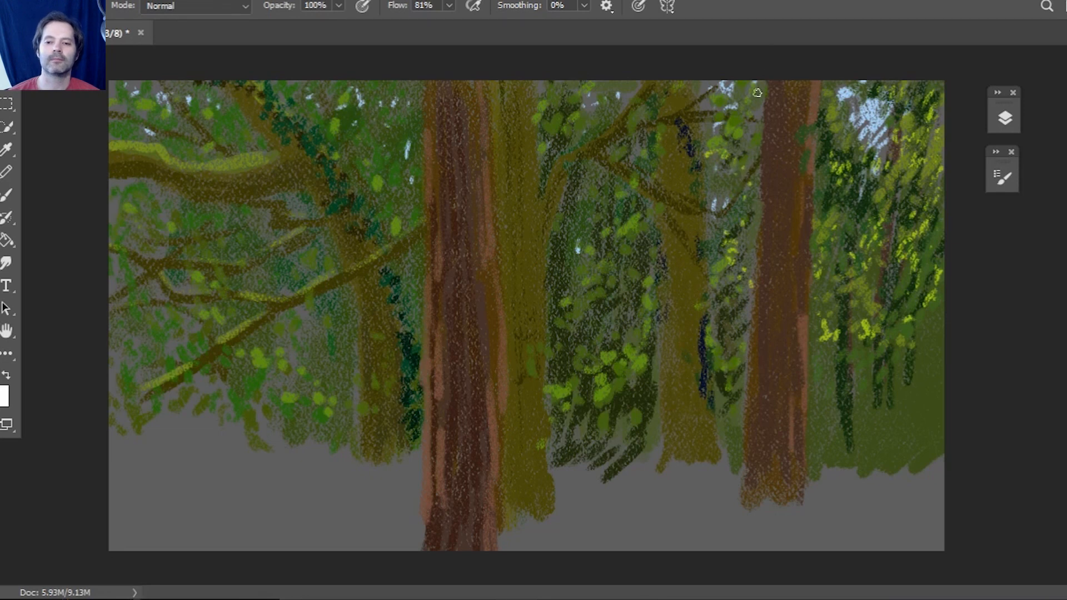
{"action": "left_click_drag", "start_coordinate": [601, 285], "coordinate": [592, 307]}
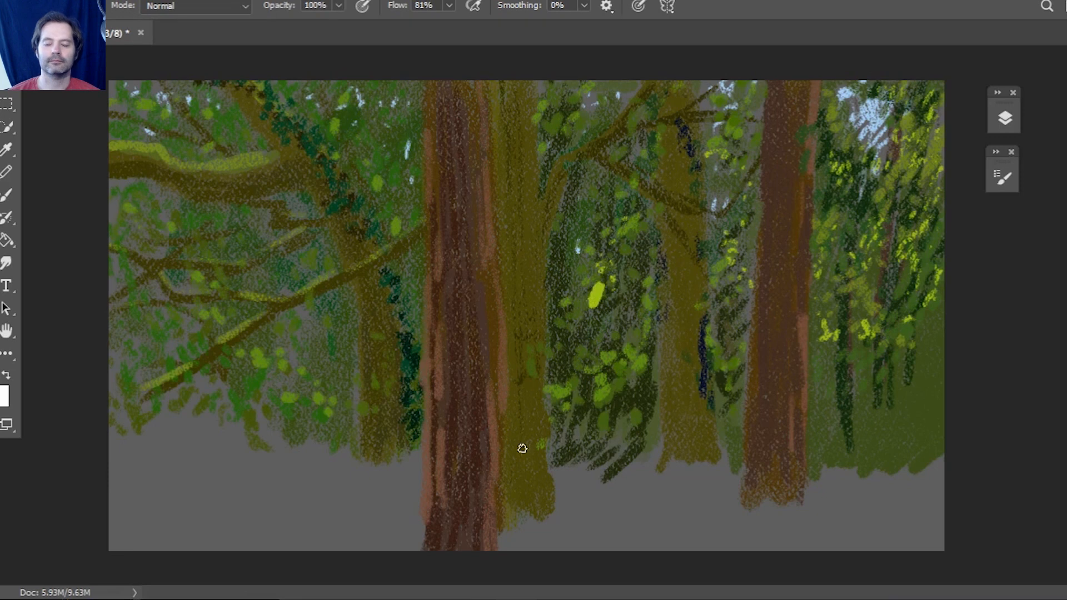
{"action": "left_click", "coordinate": [39, 0]}
{"action": "left_click", "coordinate": [50, 1]}
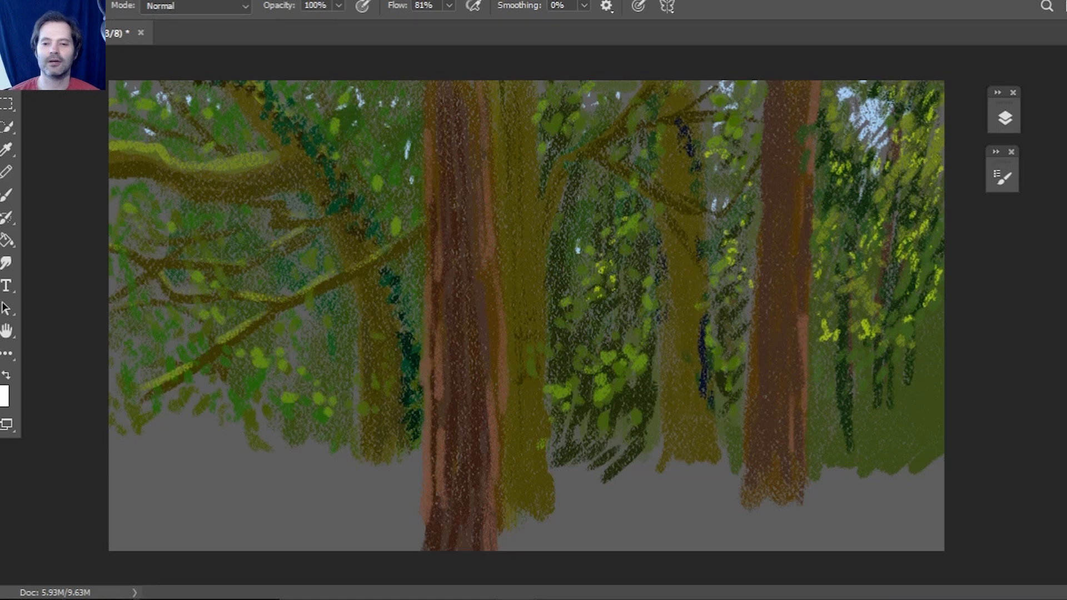
Step: Set the textured brush's size to 51 px
{"action": "key", "text": "i"}
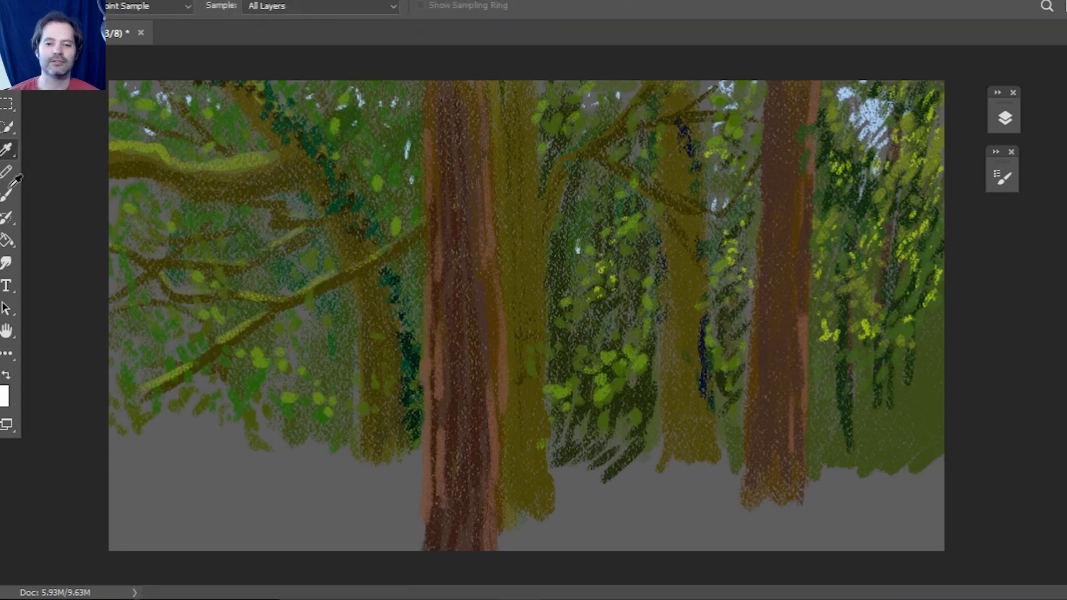
{"action": "key", "text": "b"}
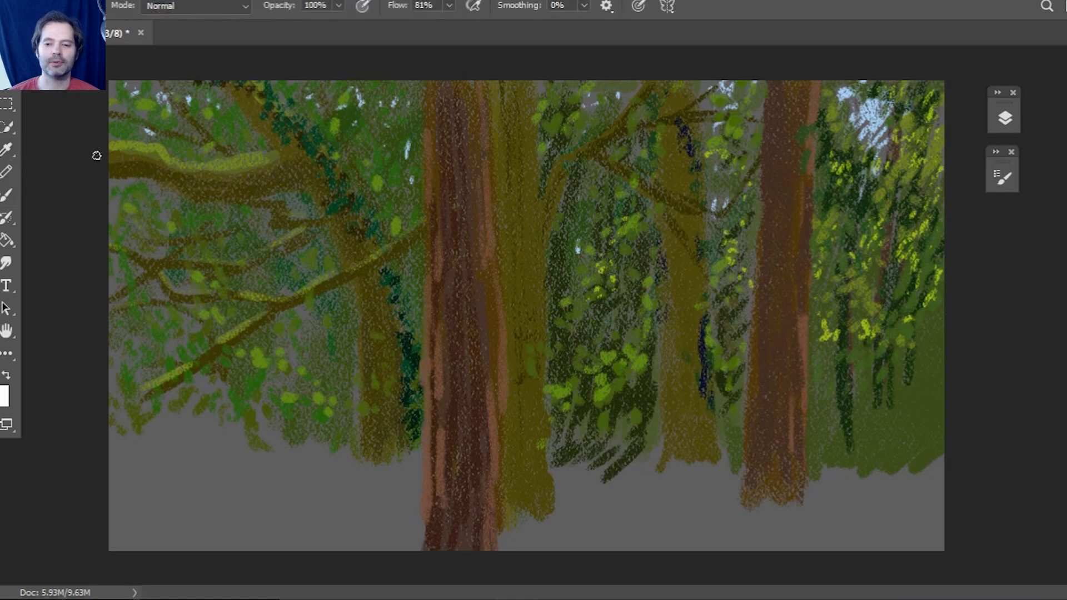
{"action": "left_click", "coordinate": [1004, 177]}
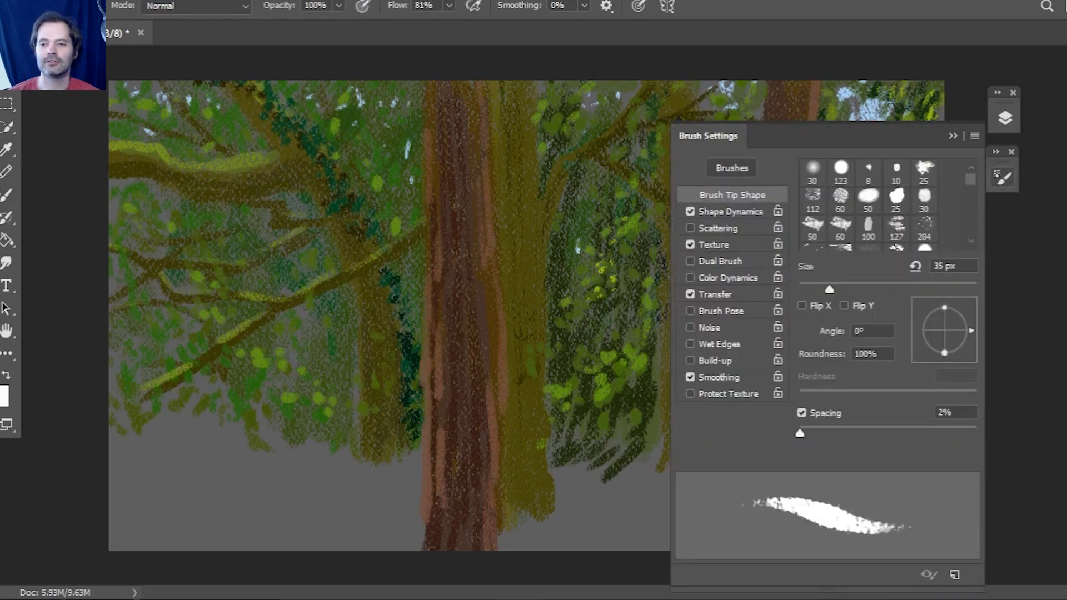
{"action": "left_click", "coordinate": [845, 287]}
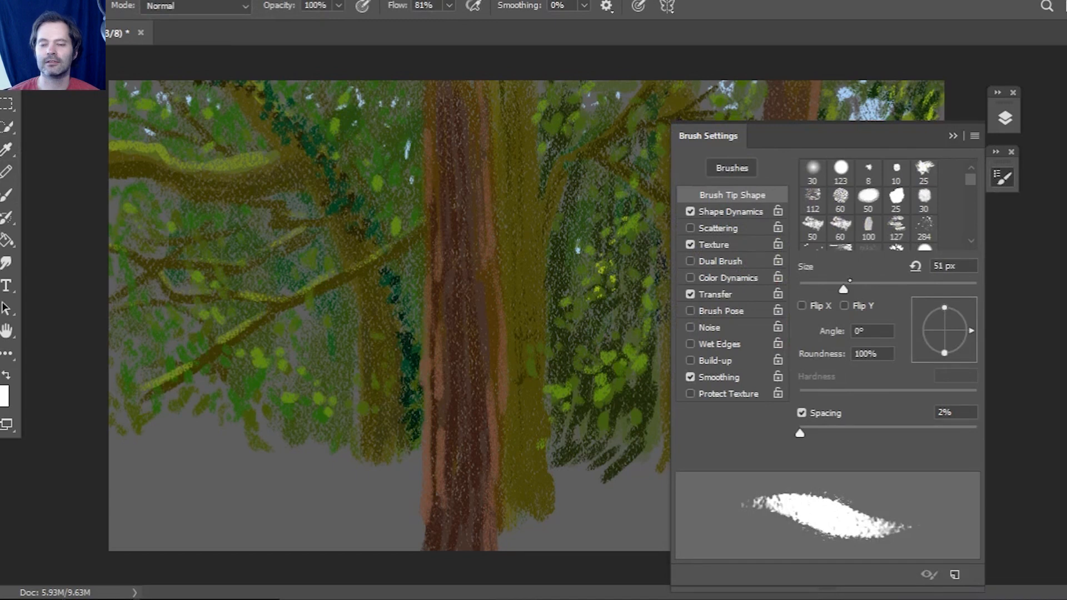
{"action": "left_click", "coordinate": [952, 136]}
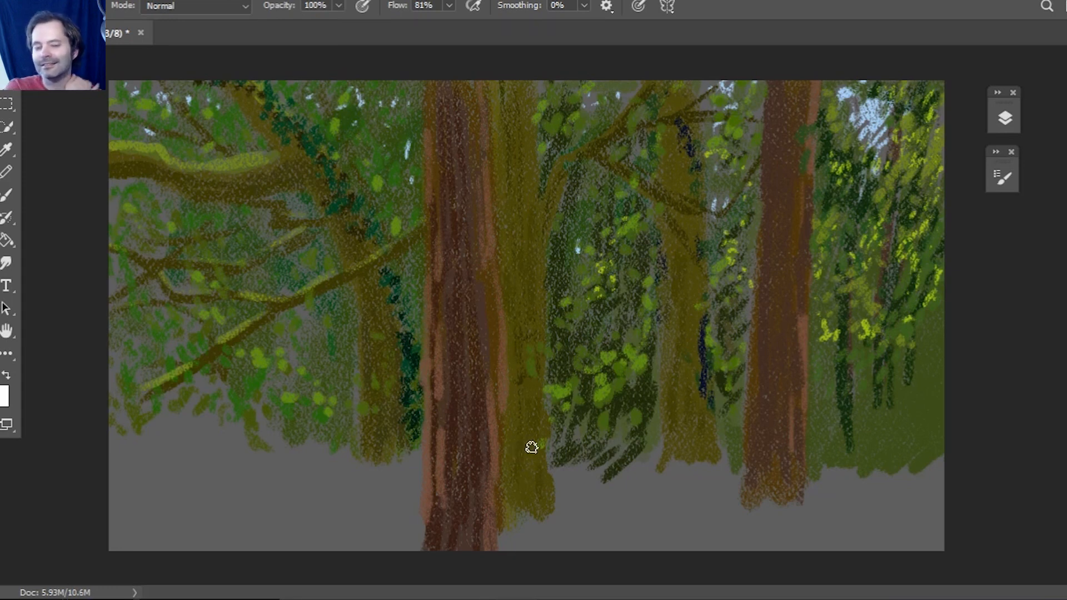
Step: Create a new empty layer above Layer 1
{"action": "left_click", "coordinate": [1004, 117]}
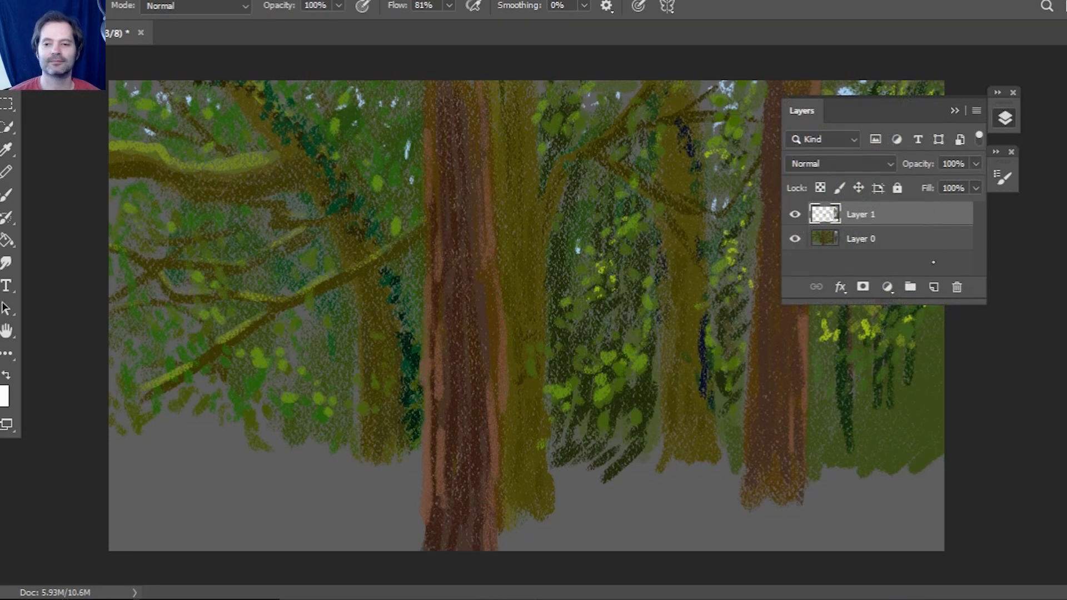
{"action": "left_click", "coordinate": [934, 288]}
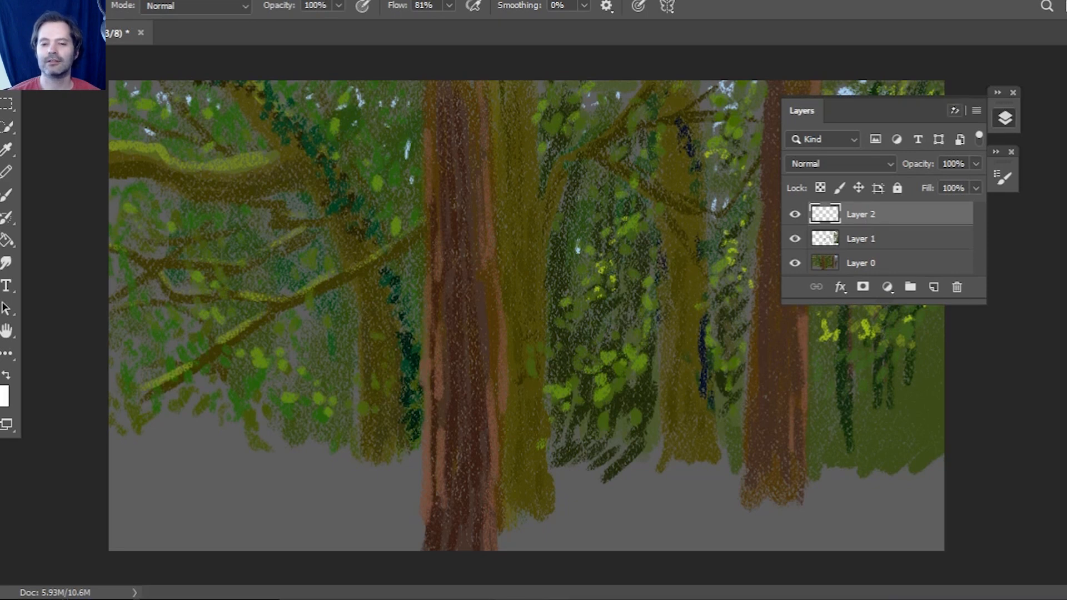
{"action": "left_click", "coordinate": [954, 110]}
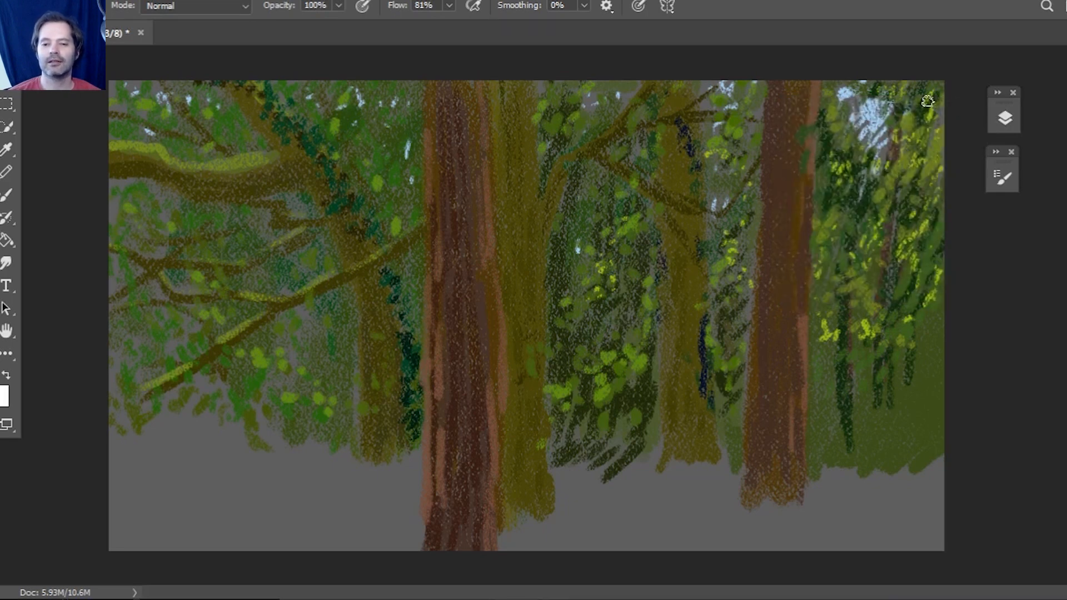
Step: Sample a dark olive and paint a thin bent tree in front of the rightmost brown trunk, with a flared base and side branches
{"action": "left_click", "coordinate": [7, 149]}
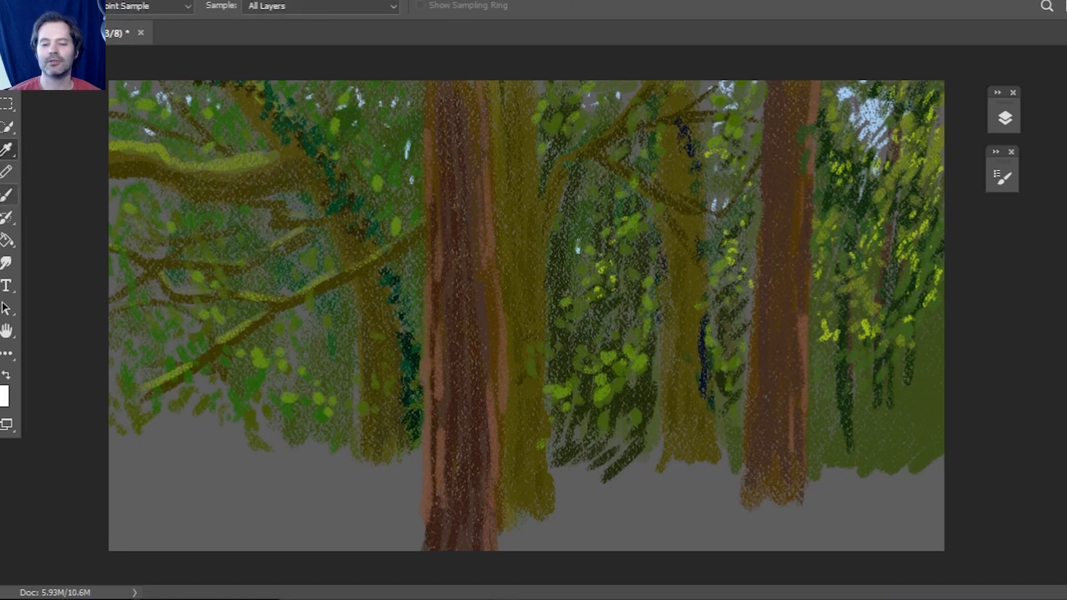
{"action": "left_click", "coordinate": [7, 194]}
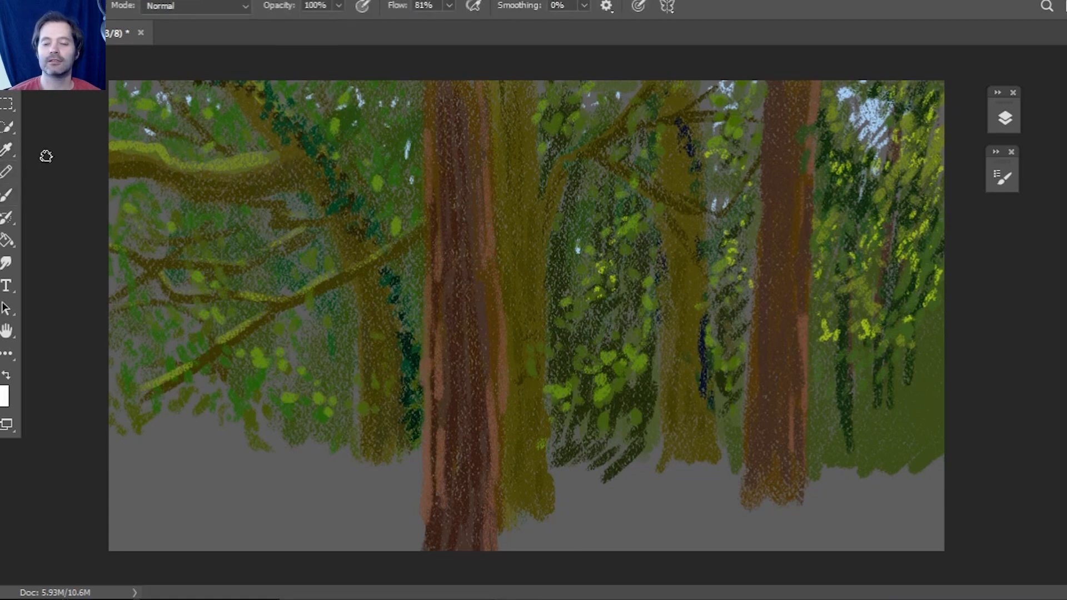
{"action": "mouse_move", "coordinate": [738, 396]}
{"action": "left_mouse_down"}
{"action": "mouse_move", "coordinate": [731, 409]}
{"action": "mouse_move", "coordinate": [745, 338]}
{"action": "mouse_move", "coordinate": [882, 234]}
{"action": "left_mouse_up"}
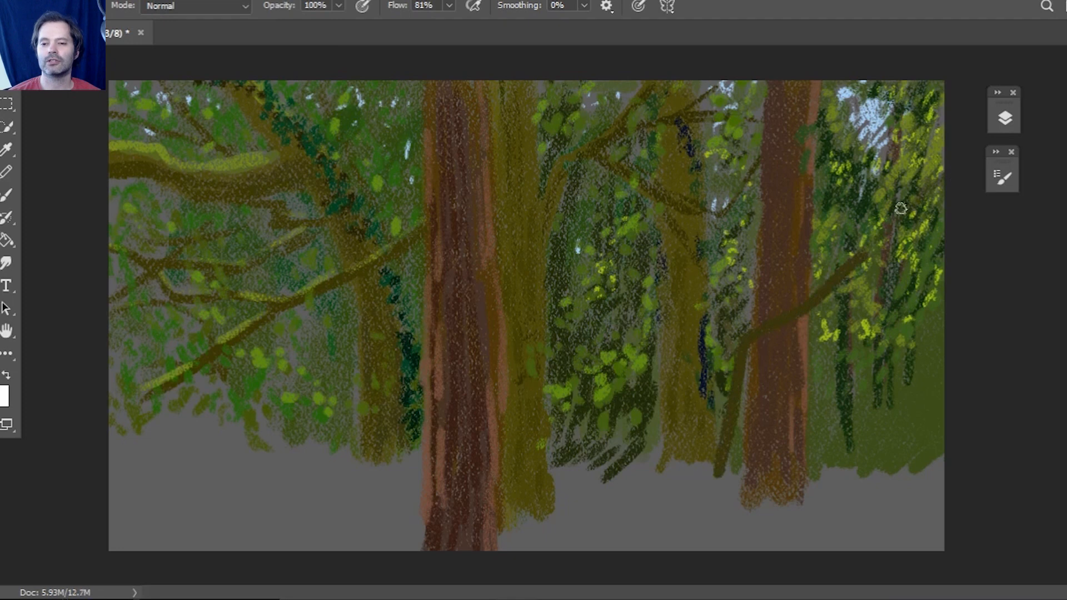
{"action": "mouse_move", "coordinate": [896, 214]}
{"action": "left_mouse_down"}
{"action": "mouse_move", "coordinate": [750, 333]}
{"action": "mouse_move", "coordinate": [726, 469]}
{"action": "mouse_move", "coordinate": [697, 499]}
{"action": "mouse_move", "coordinate": [724, 449]}
{"action": "mouse_move", "coordinate": [717, 483]}
{"action": "left_mouse_up"}
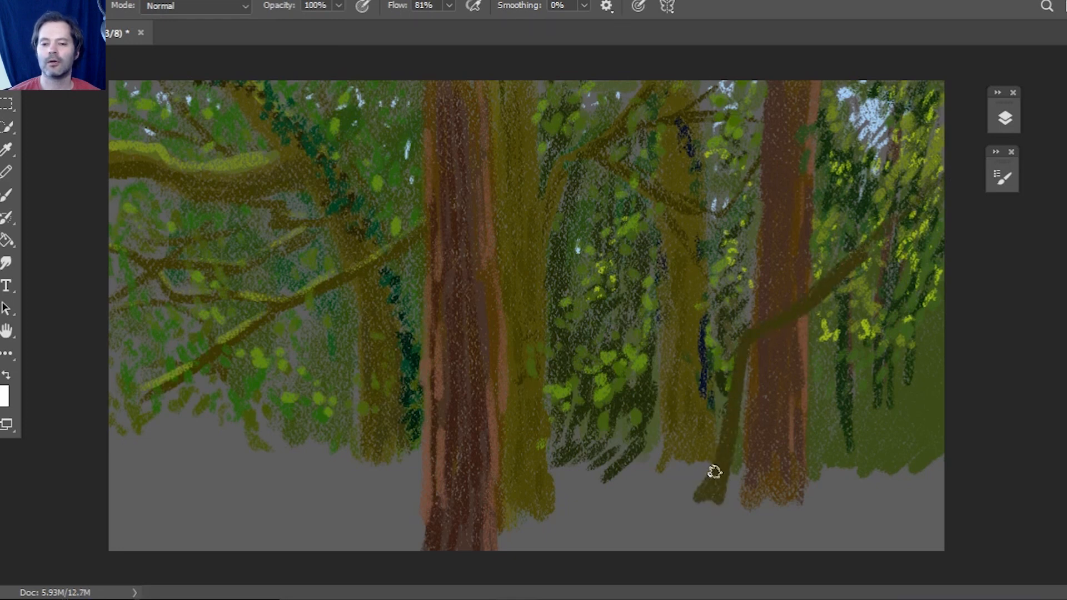
{"action": "left_click_drag", "start_coordinate": [800, 273], "coordinate": [884, 271]}
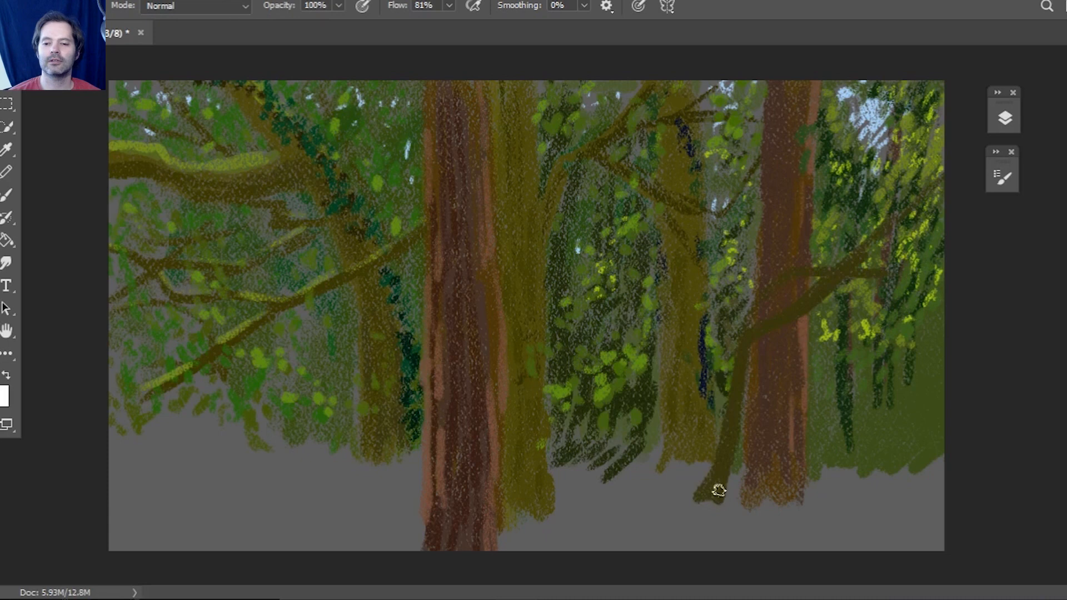
{"action": "left_click_drag", "start_coordinate": [732, 479], "coordinate": [750, 386]}
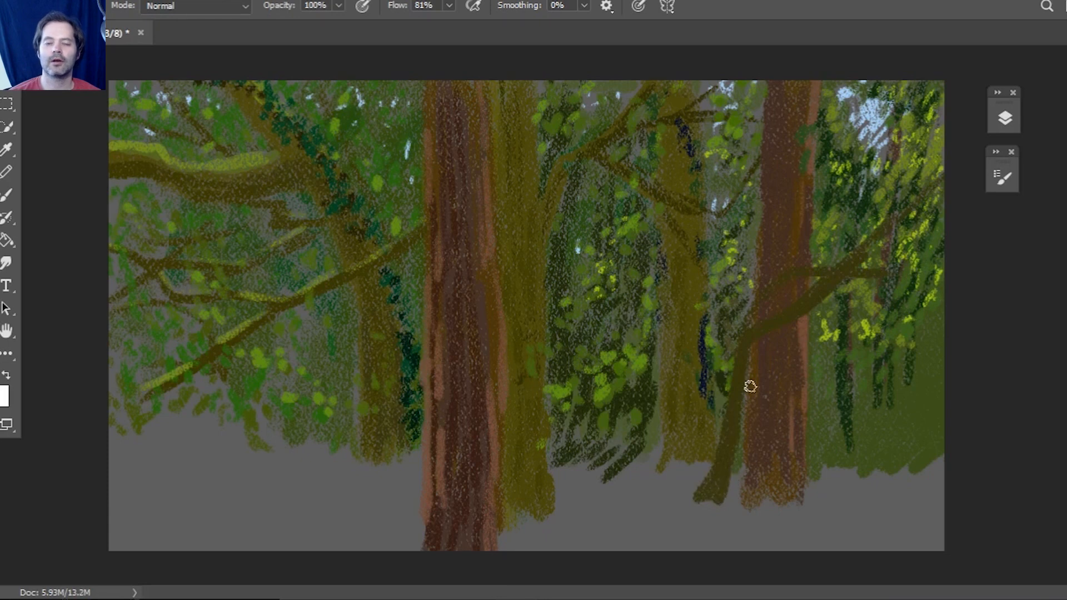
Step: Sample the yellow-green of the mossy left branch, brighten it, and stroke highlights along the thin bent tree's trunk and main branch
{"action": "left_click", "coordinate": [1, 389]}
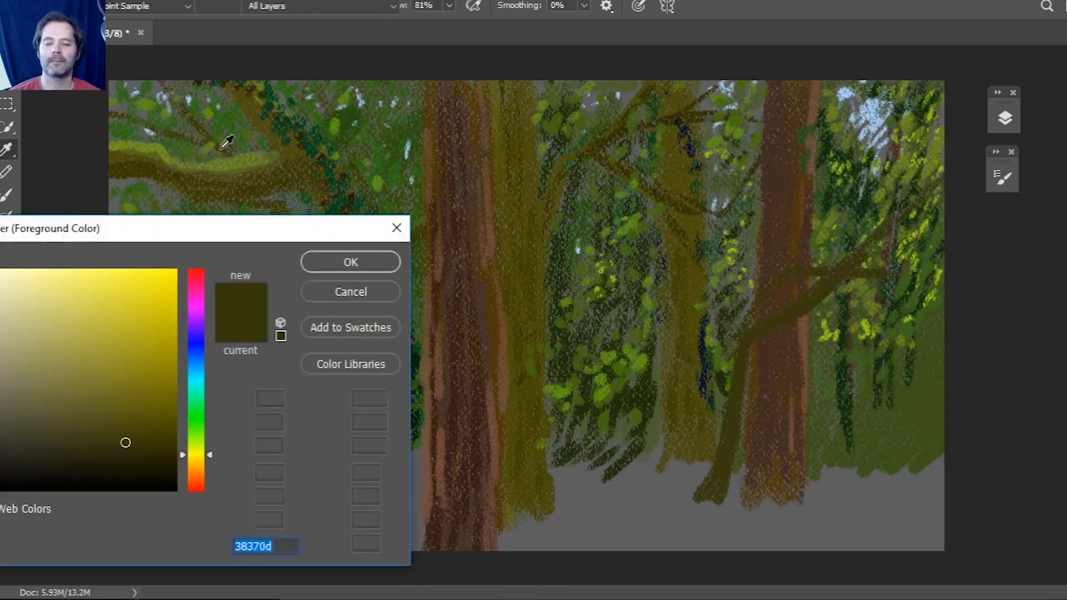
{"action": "left_click", "coordinate": [242, 158]}
{"action": "left_click", "coordinate": [110, 345]}
{"action": "key", "text": "Return"}
{"action": "mouse_move", "coordinate": [742, 339]}
{"action": "left_mouse_down"}
{"action": "mouse_move", "coordinate": [721, 494]}
{"action": "mouse_move", "coordinate": [728, 439]}
{"action": "left_mouse_up"}
{"action": "mouse_move", "coordinate": [758, 323]}
{"action": "left_mouse_down"}
{"action": "mouse_move", "coordinate": [845, 272]}
{"action": "mouse_move", "coordinate": [761, 327]}
{"action": "mouse_move", "coordinate": [894, 223]}
{"action": "mouse_move", "coordinate": [839, 276]}
{"action": "left_mouse_up"}
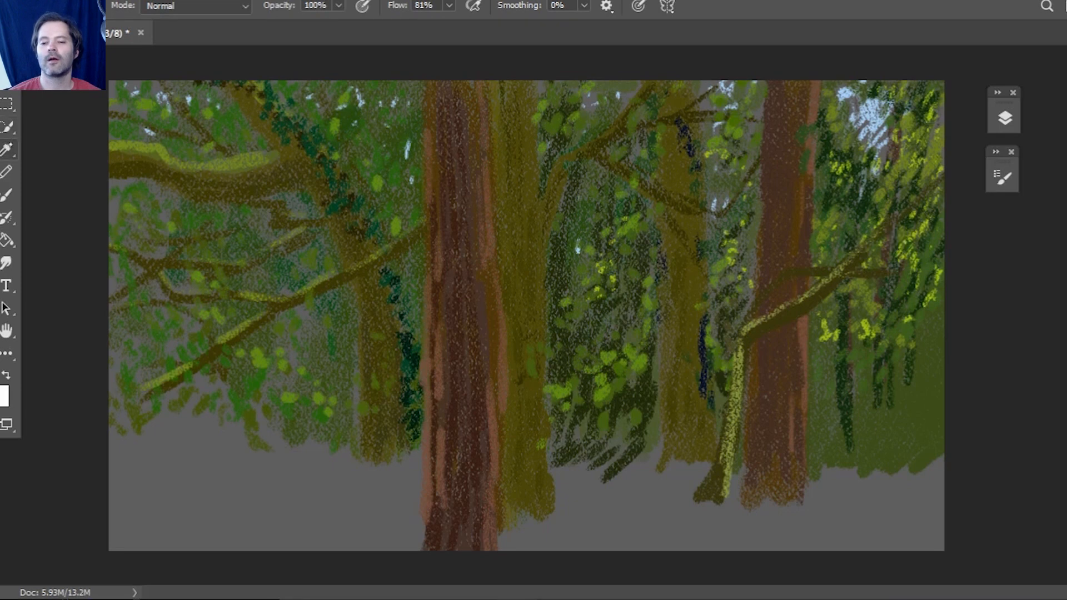
Step: Sample a mid olive, soften the thin tree's highlights with it, and extend its smaller branches toward the canvas's right edge
{"action": "left_click", "coordinate": [7, 149]}
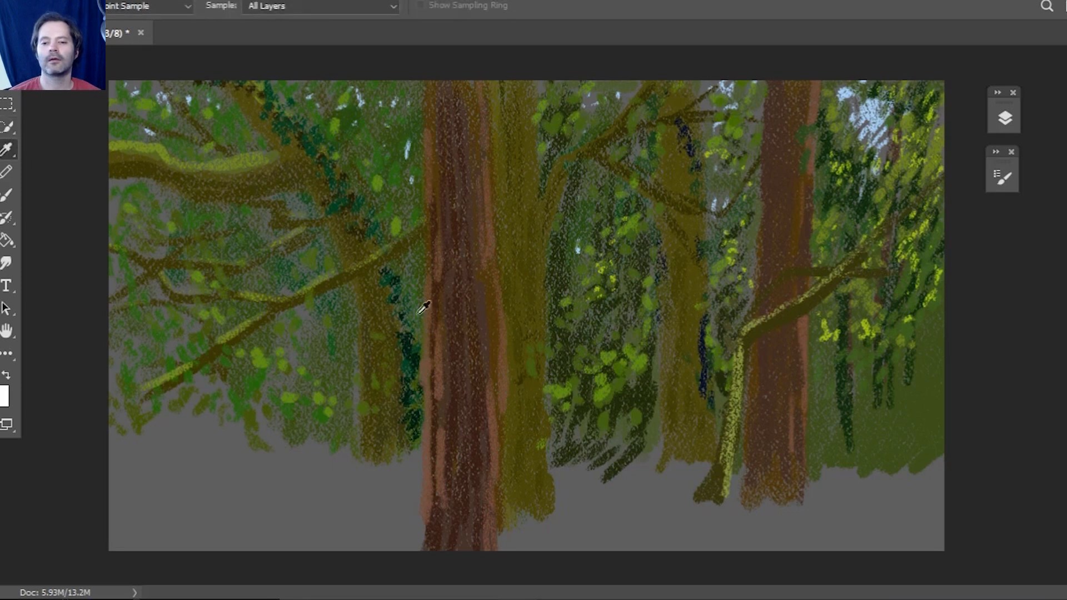
{"action": "left_click", "coordinate": [7, 173]}
{"action": "mouse_move", "coordinate": [823, 279]}
{"action": "left_mouse_down"}
{"action": "mouse_move", "coordinate": [787, 320]}
{"action": "mouse_move", "coordinate": [749, 339]}
{"action": "mouse_move", "coordinate": [746, 329]}
{"action": "mouse_move", "coordinate": [731, 363]}
{"action": "mouse_move", "coordinate": [730, 425]}
{"action": "left_mouse_up"}
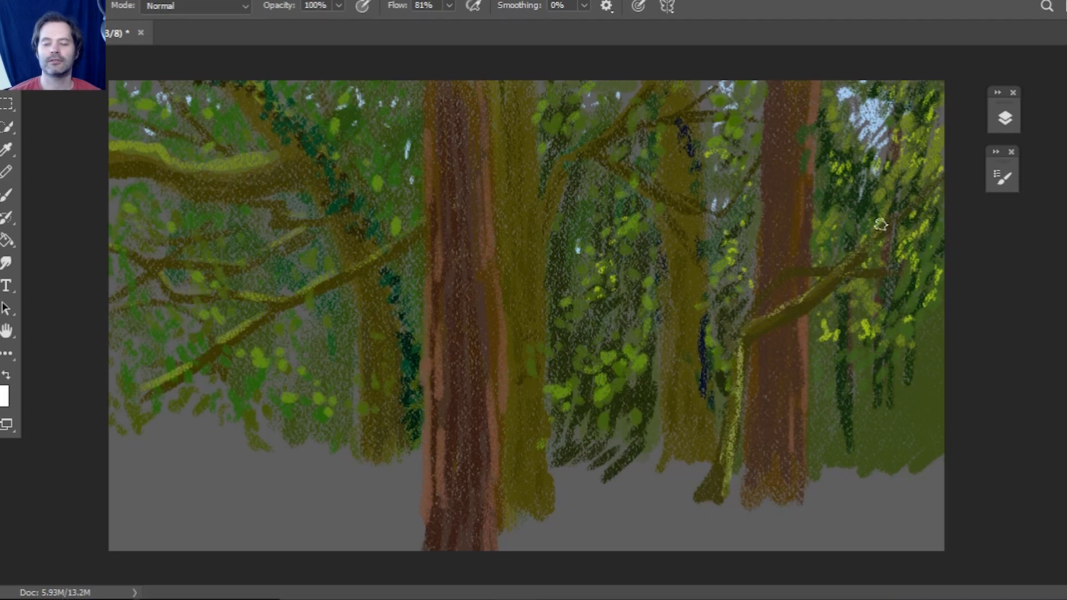
{"action": "left_click_drag", "start_coordinate": [886, 292], "coordinate": [939, 303]}
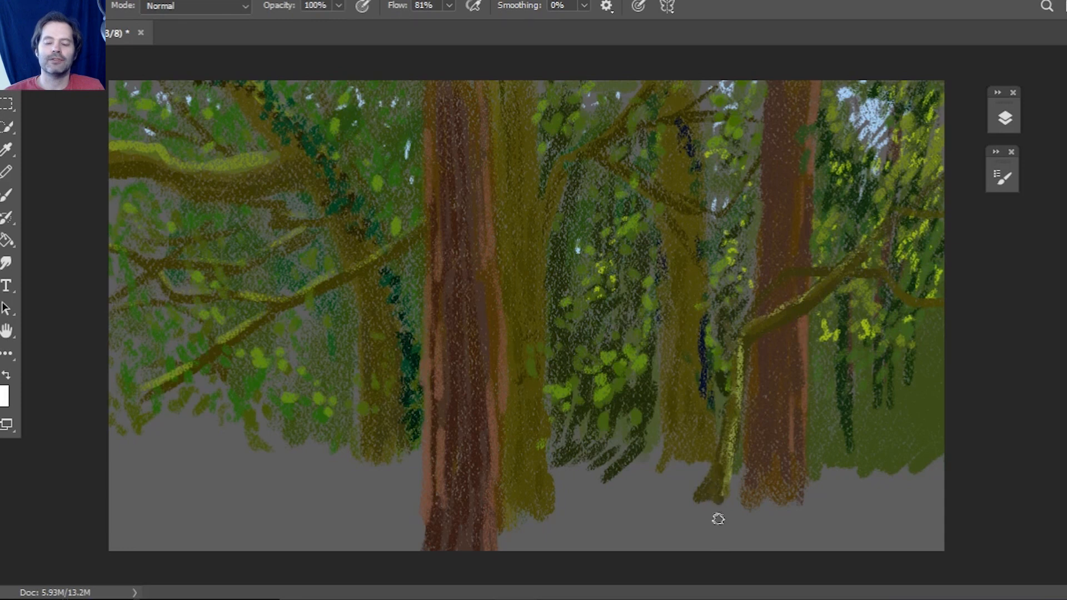
Step: Choose a brighter, saturated yellow as the foreground color and stroke it along the lower trunk of the thin bent tree
{"action": "left_click", "coordinate": [1, 388]}
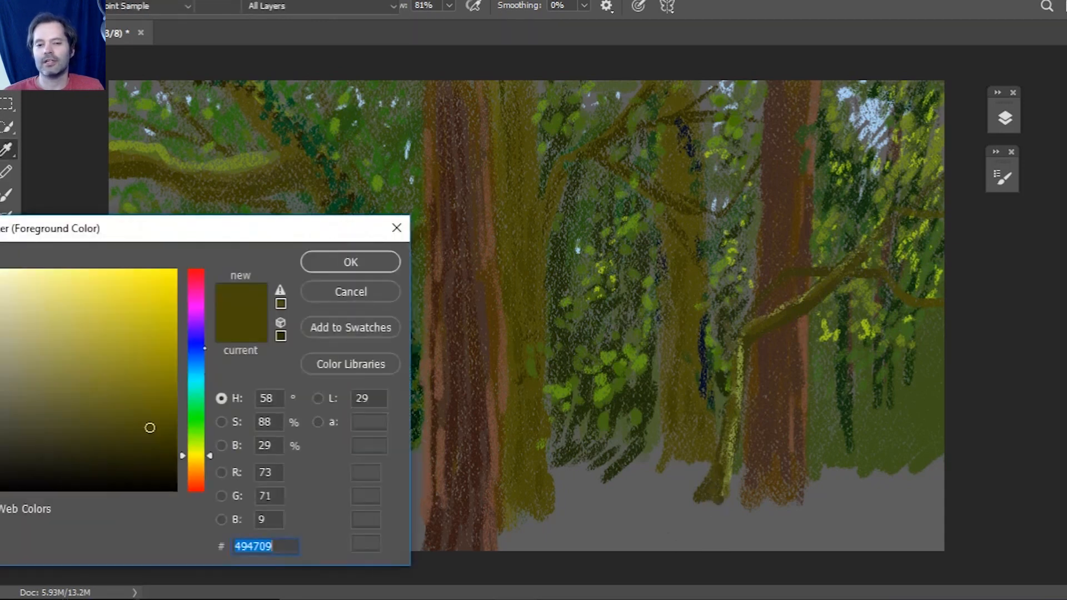
{"action": "left_click", "coordinate": [155, 356]}
{"action": "left_click", "coordinate": [326, 261]}
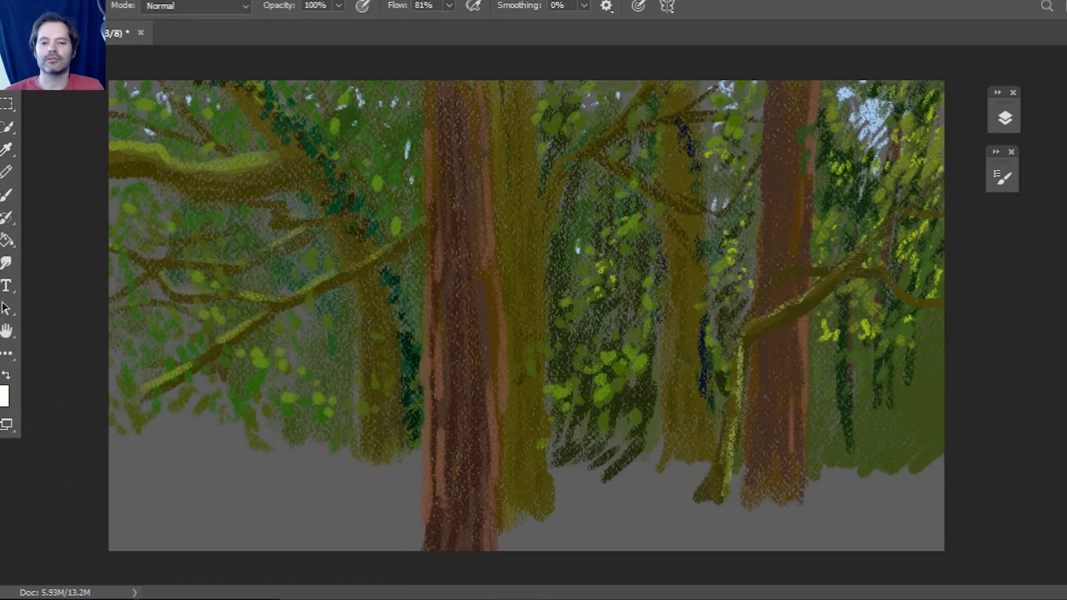
{"action": "left_click_drag", "start_coordinate": [736, 396], "coordinate": [722, 491]}
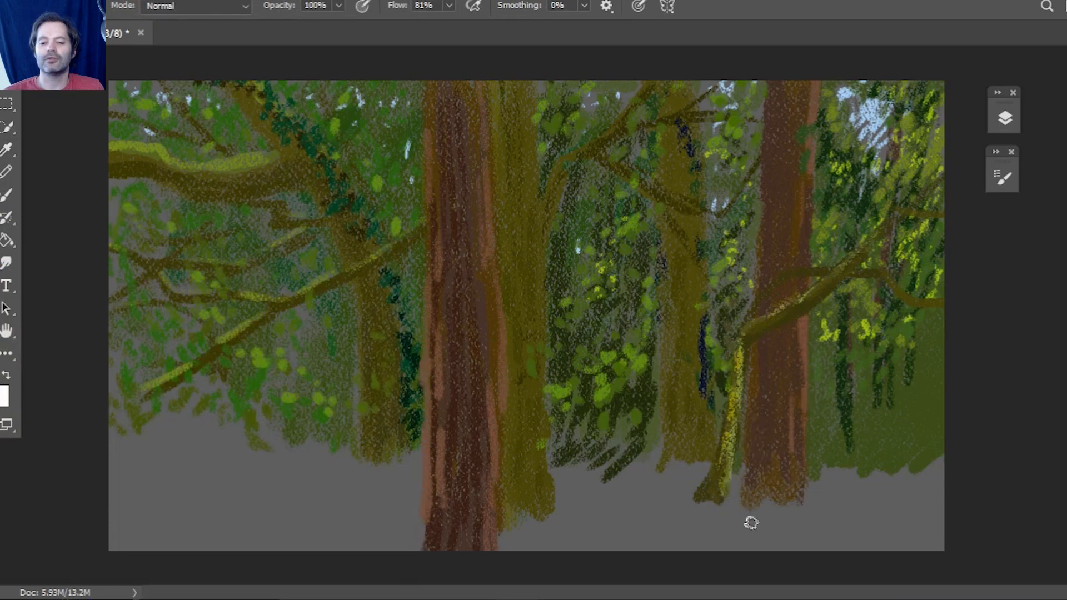
Step: Add bright yellow light accents along the edges of the rightmost brown trunk and the large foreground trunk
{"action": "left_click_drag", "start_coordinate": [798, 374], "coordinate": [802, 472]}
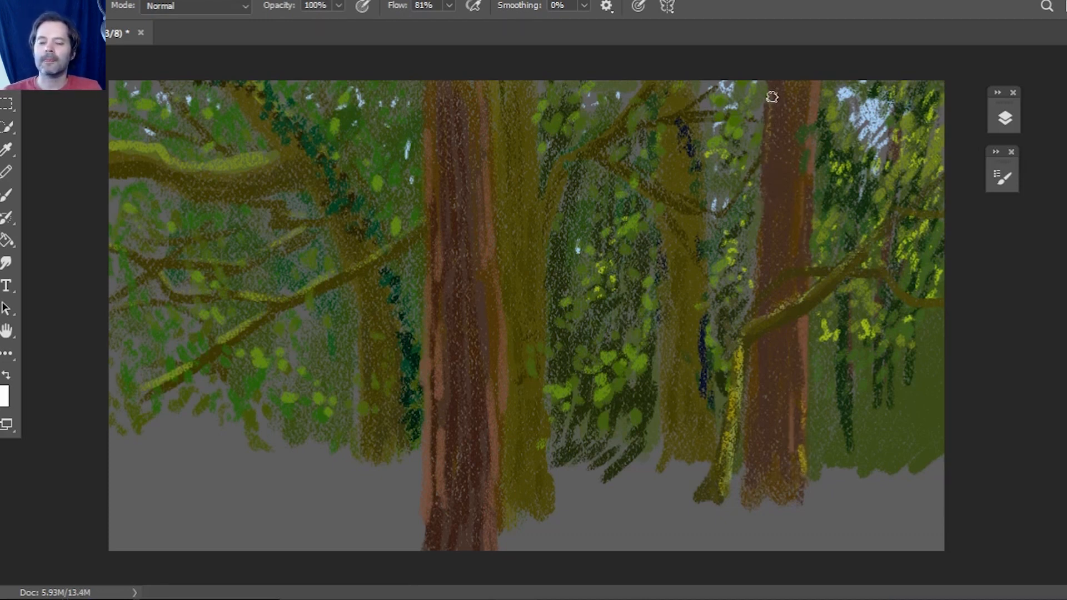
{"action": "left_click_drag", "start_coordinate": [487, 418], "coordinate": [482, 541]}
{"action": "mouse_move", "coordinate": [429, 459]}
{"action": "left_mouse_down"}
{"action": "mouse_move", "coordinate": [424, 477]}
{"action": "mouse_move", "coordinate": [436, 476]}
{"action": "left_mouse_up"}
{"action": "mouse_move", "coordinate": [422, 389]}
{"action": "left_mouse_down"}
{"action": "mouse_move", "coordinate": [435, 253]}
{"action": "mouse_move", "coordinate": [429, 197]}
{"action": "left_mouse_up"}
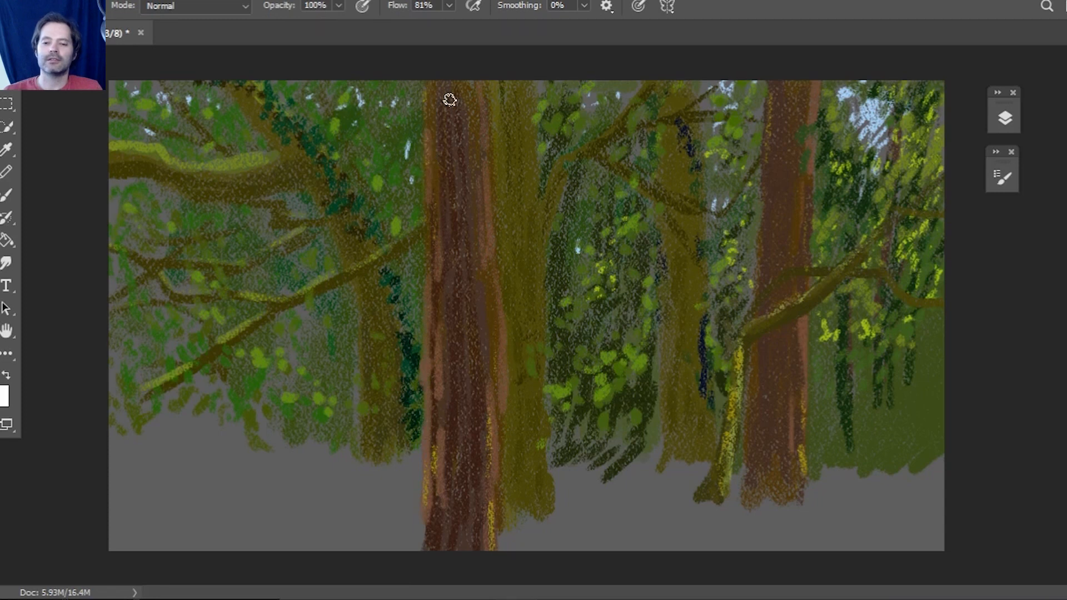
Step: Sample a very dark green and dab shadow leaves around the bent tree's branches and down the lower right foliage
{"action": "key", "text": "i"}
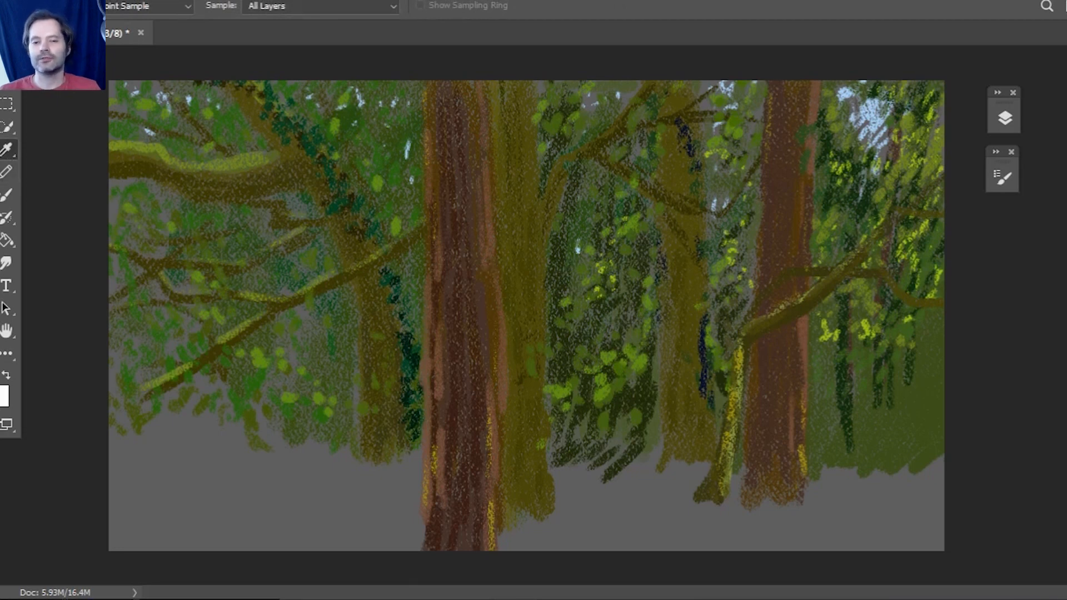
{"action": "key", "text": "b"}
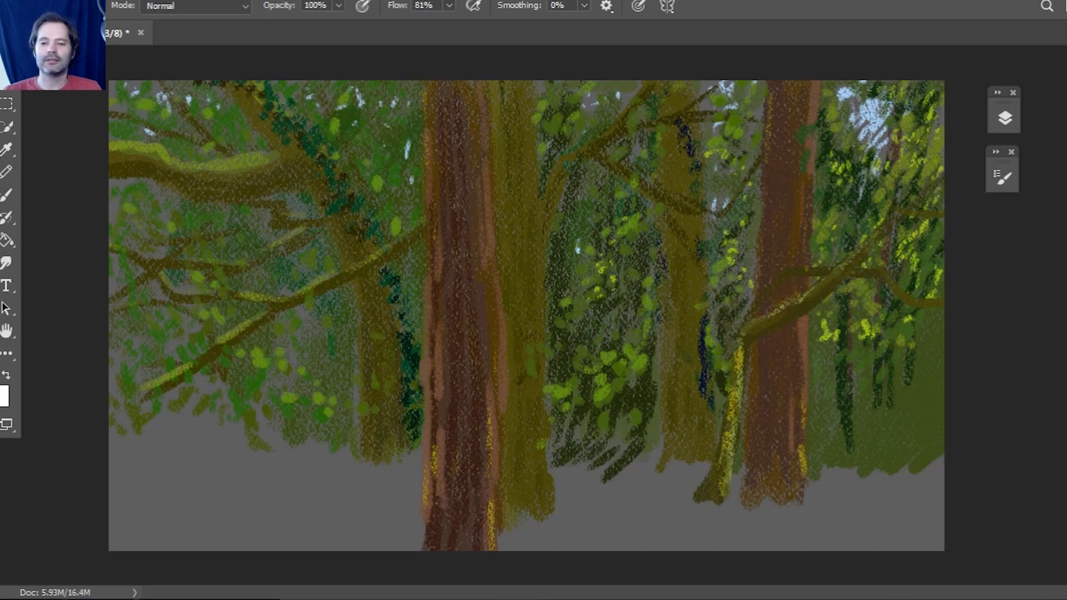
{"action": "mouse_move", "coordinate": [809, 315]}
{"action": "left_mouse_down"}
{"action": "mouse_move", "coordinate": [867, 327]}
{"action": "mouse_move", "coordinate": [902, 312]}
{"action": "mouse_move", "coordinate": [902, 295]}
{"action": "mouse_move", "coordinate": [934, 305]}
{"action": "mouse_move", "coordinate": [916, 304]}
{"action": "left_mouse_up"}
{"action": "left_click_drag", "start_coordinate": [851, 238], "coordinate": [856, 260]}
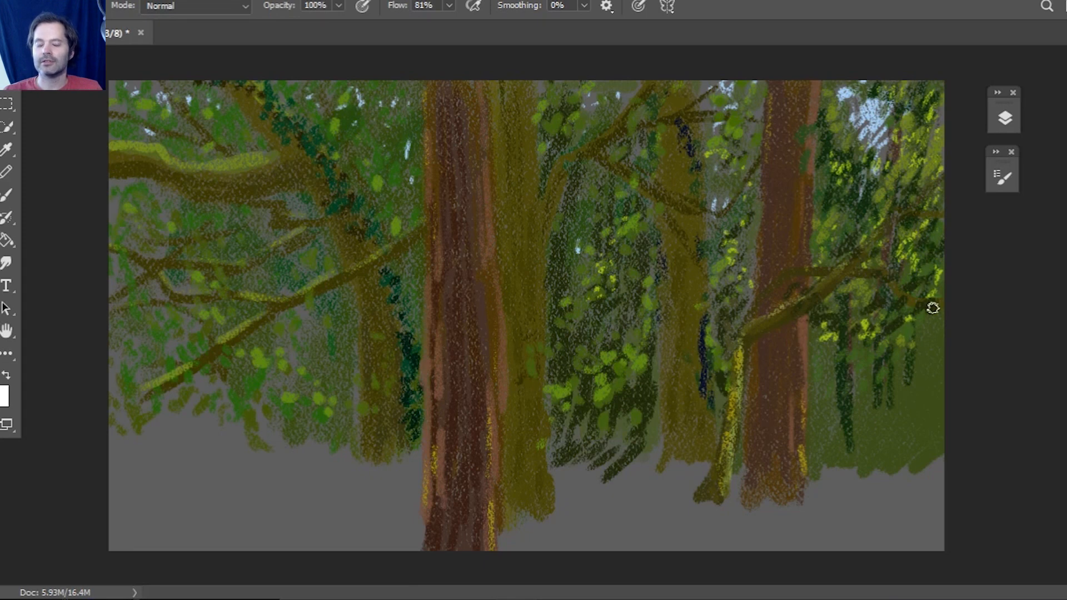
{"action": "mouse_move", "coordinate": [893, 346]}
{"action": "left_mouse_down"}
{"action": "mouse_move", "coordinate": [912, 384]}
{"action": "mouse_move", "coordinate": [901, 402]}
{"action": "mouse_move", "coordinate": [885, 383]}
{"action": "mouse_move", "coordinate": [916, 404]}
{"action": "mouse_move", "coordinate": [884, 408]}
{"action": "mouse_move", "coordinate": [924, 407]}
{"action": "left_mouse_up"}
{"action": "left_click_drag", "start_coordinate": [852, 296], "coordinate": [855, 314]}
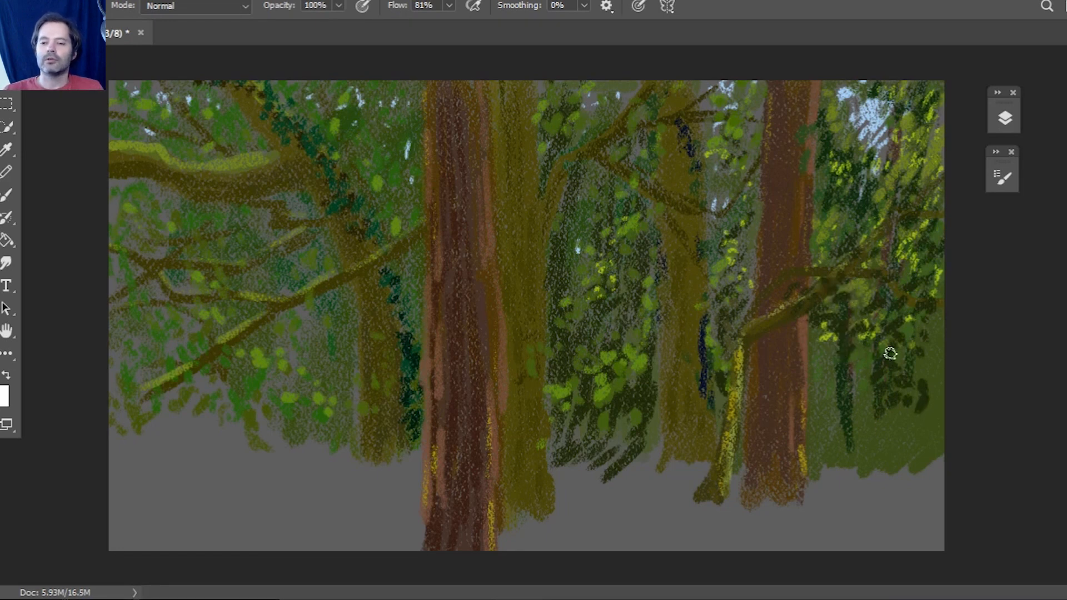
{"action": "mouse_move", "coordinate": [889, 353]}
{"action": "left_mouse_down"}
{"action": "mouse_move", "coordinate": [846, 425]}
{"action": "mouse_move", "coordinate": [892, 447]}
{"action": "mouse_move", "coordinate": [867, 437]}
{"action": "mouse_move", "coordinate": [870, 455]}
{"action": "mouse_move", "coordinate": [819, 443]}
{"action": "mouse_move", "coordinate": [818, 395]}
{"action": "mouse_move", "coordinate": [797, 373]}
{"action": "mouse_move", "coordinate": [811, 310]}
{"action": "mouse_move", "coordinate": [820, 375]}
{"action": "mouse_move", "coordinate": [844, 400]}
{"action": "mouse_move", "coordinate": [846, 428]}
{"action": "left_mouse_up"}
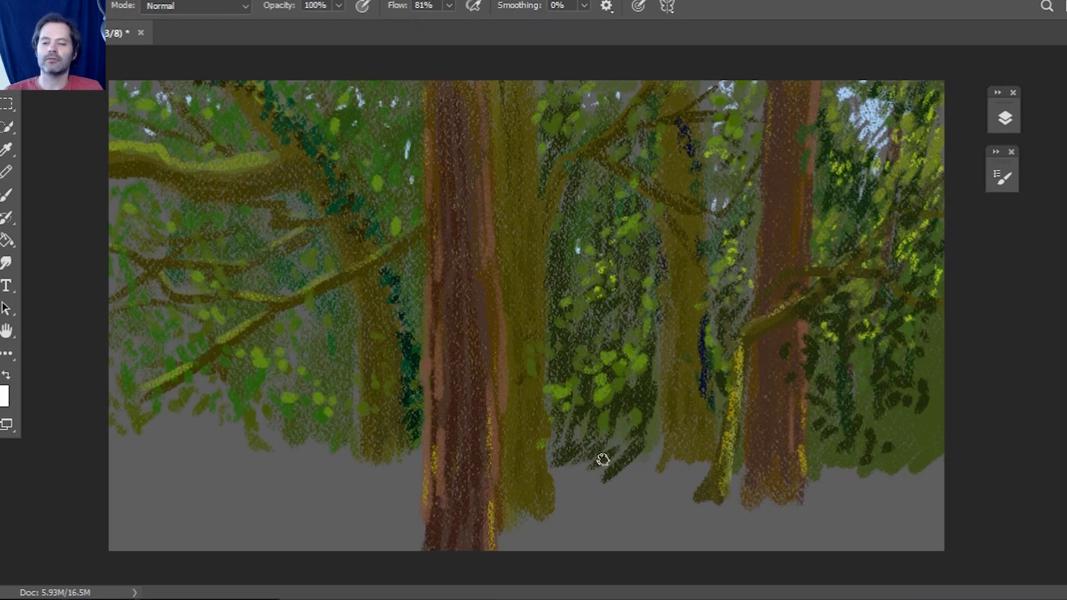
Step: Paint thin olive stems and grass blades between the central trunks, and fill in their base with a muted green
{"action": "key", "text": "i"}
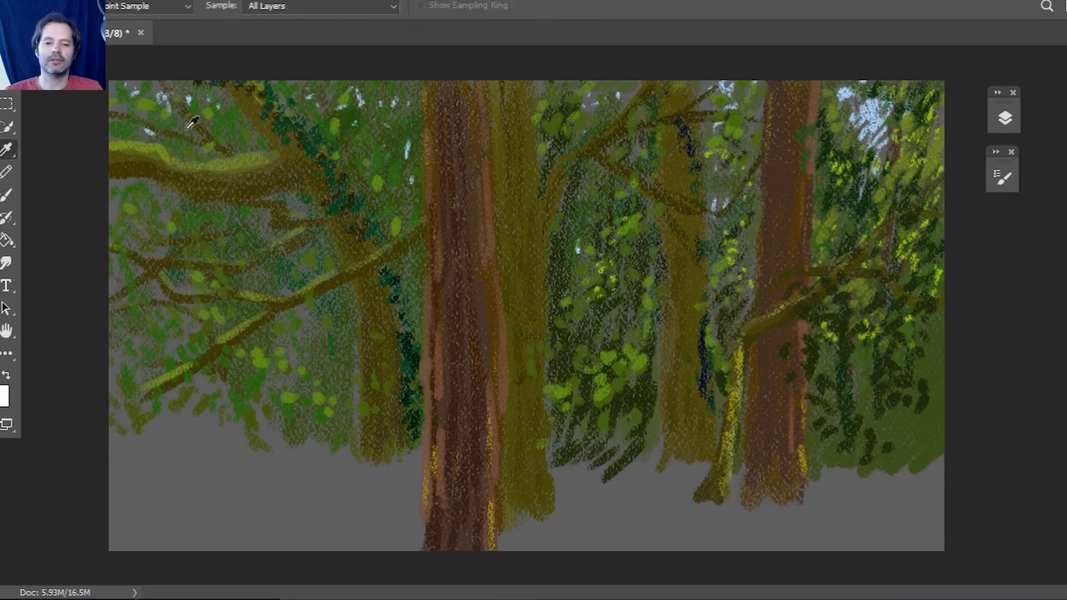
{"action": "left_click", "coordinate": [7, 195]}
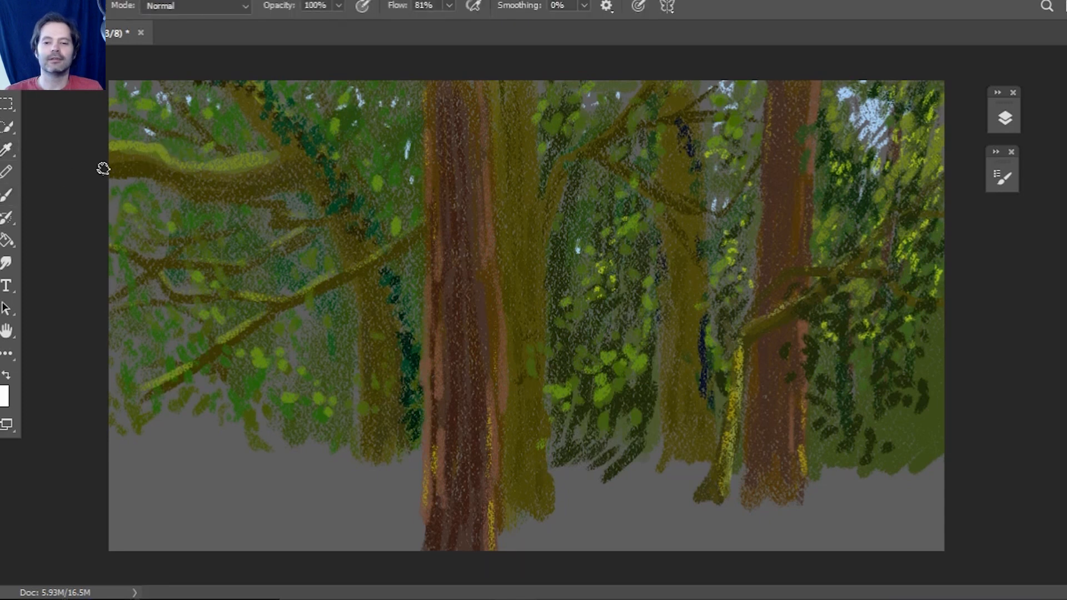
{"action": "left_click_drag", "start_coordinate": [611, 471], "coordinate": [661, 505]}
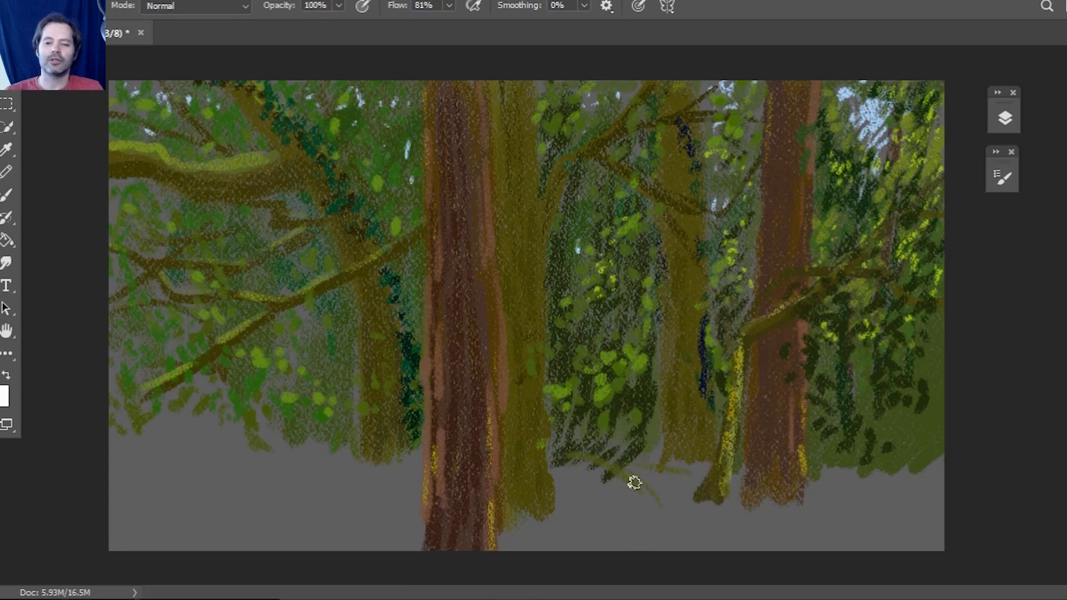
{"action": "left_click_drag", "start_coordinate": [618, 422], "coordinate": [612, 325]}
{"action": "left_click_drag", "start_coordinate": [619, 362], "coordinate": [613, 309]}
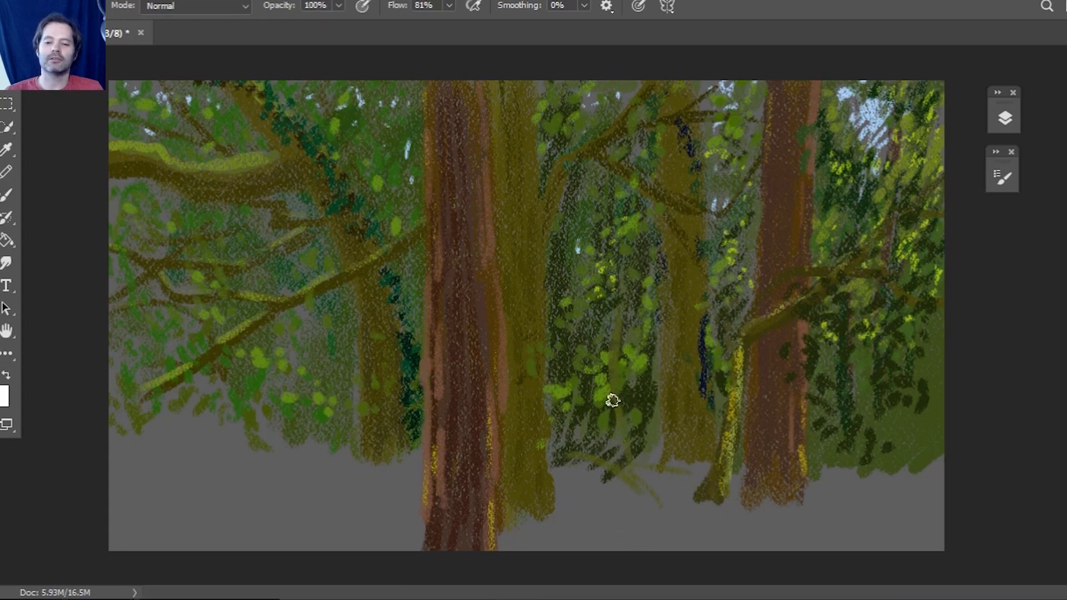
{"action": "left_click_drag", "start_coordinate": [628, 505], "coordinate": [624, 479]}
{"action": "left_click_drag", "start_coordinate": [592, 507], "coordinate": [578, 485]}
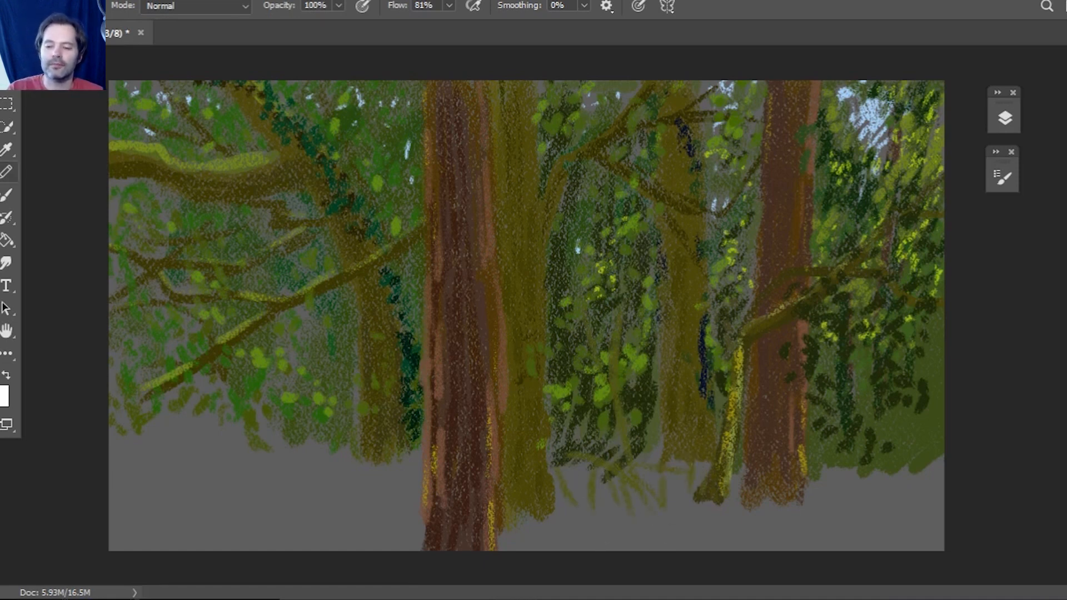
{"action": "key", "text": "i"}
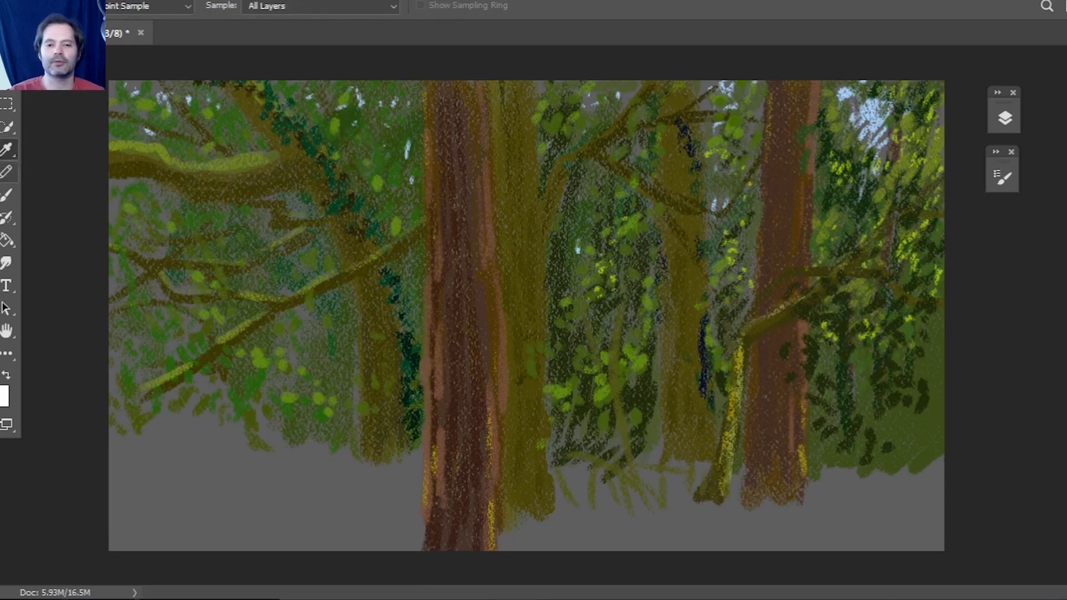
{"action": "left_click", "coordinate": [7, 195]}
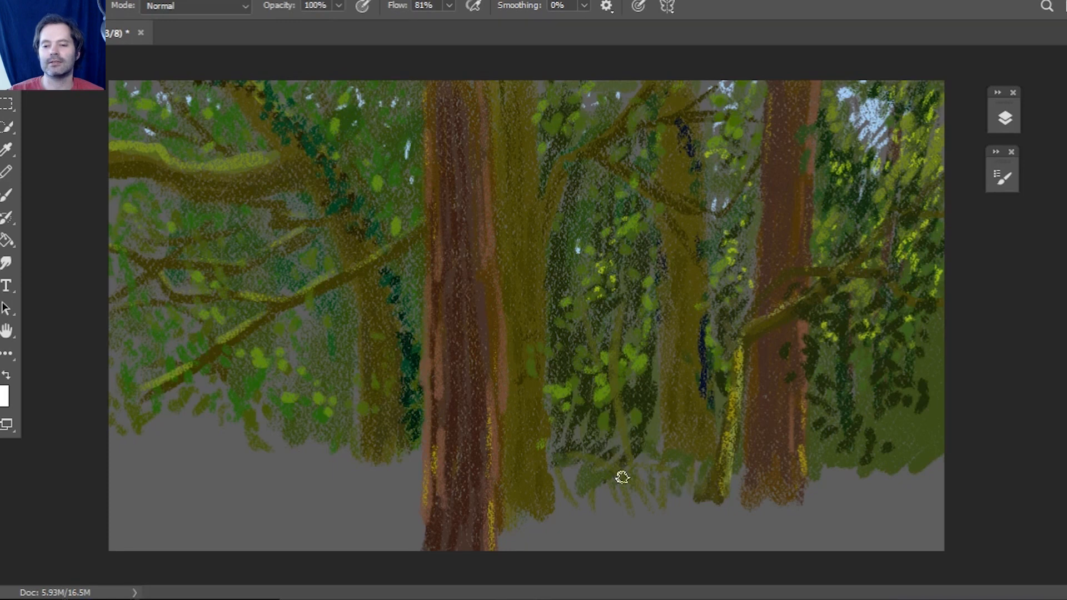
Step: Sample a very dark green, paint a thin trunk down through the leftmost foliage, and dab leaves around its base
{"action": "left_click", "coordinate": [19, 155]}
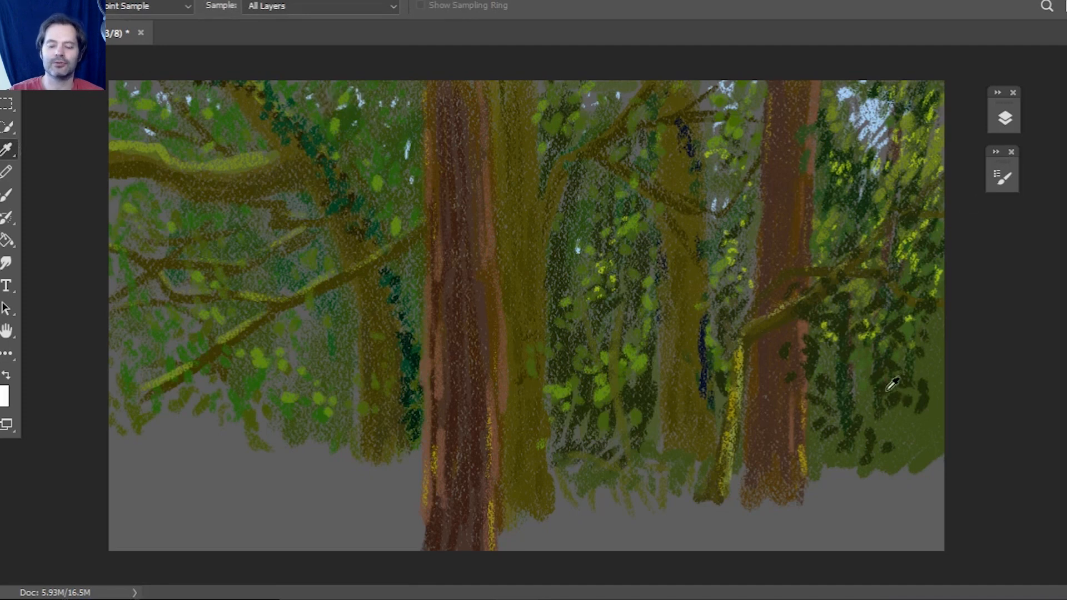
{"action": "key", "text": "b"}
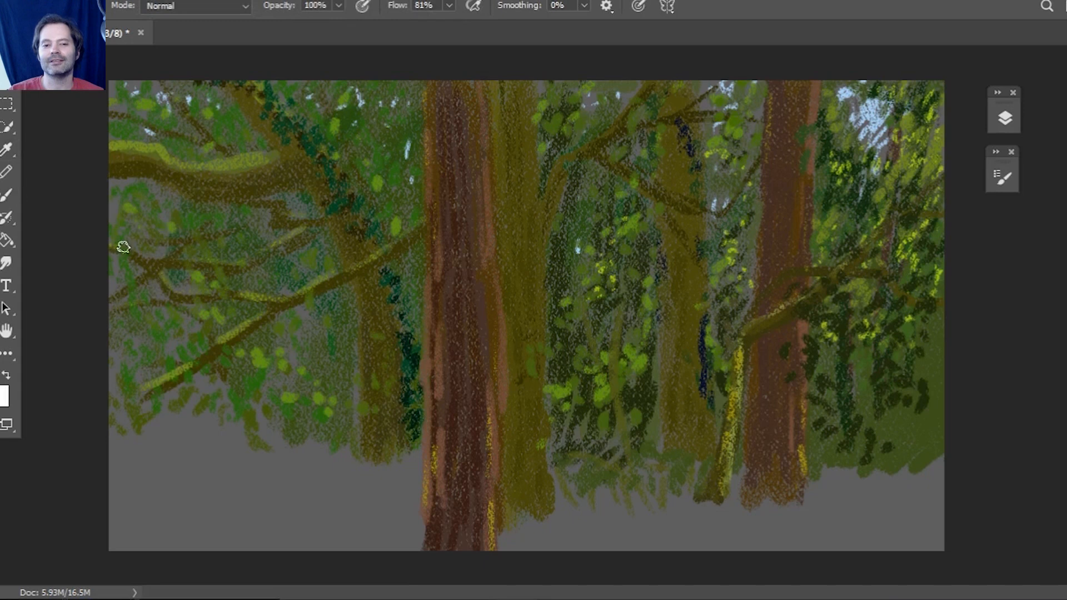
{"action": "mouse_move", "coordinate": [147, 313]}
{"action": "left_mouse_down"}
{"action": "mouse_move", "coordinate": [147, 359]}
{"action": "mouse_move", "coordinate": [145, 306]}
{"action": "left_mouse_up"}
{"action": "left_click_drag", "start_coordinate": [154, 354], "coordinate": [202, 468]}
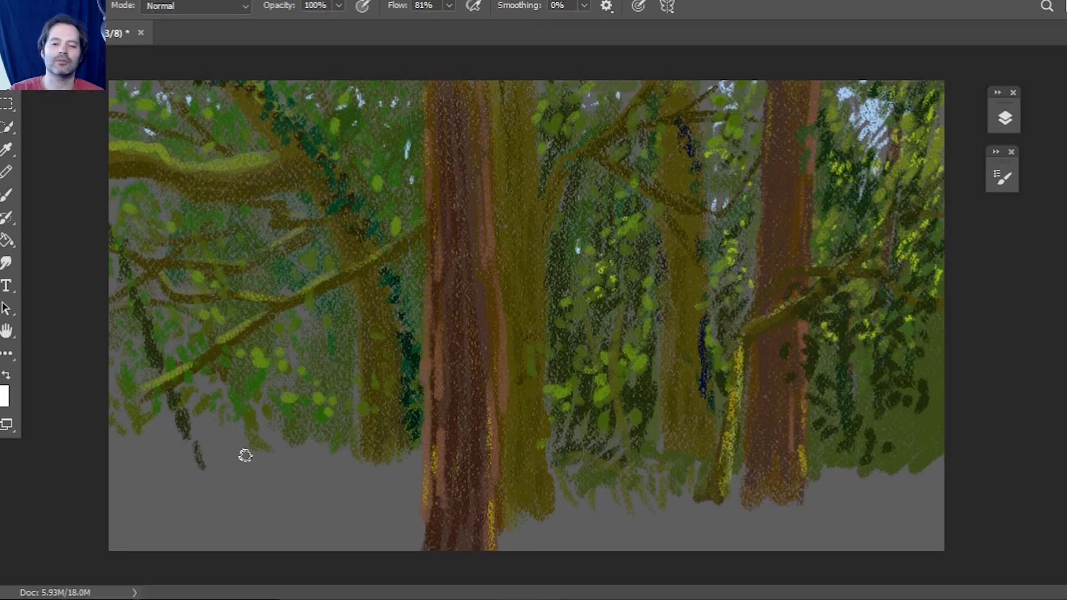
{"action": "left_click_drag", "start_coordinate": [124, 453], "coordinate": [149, 438]}
{"action": "mouse_move", "coordinate": [181, 448]}
{"action": "left_mouse_down"}
{"action": "mouse_move", "coordinate": [194, 454]}
{"action": "mouse_move", "coordinate": [136, 455]}
{"action": "mouse_move", "coordinate": [158, 442]}
{"action": "left_mouse_up"}
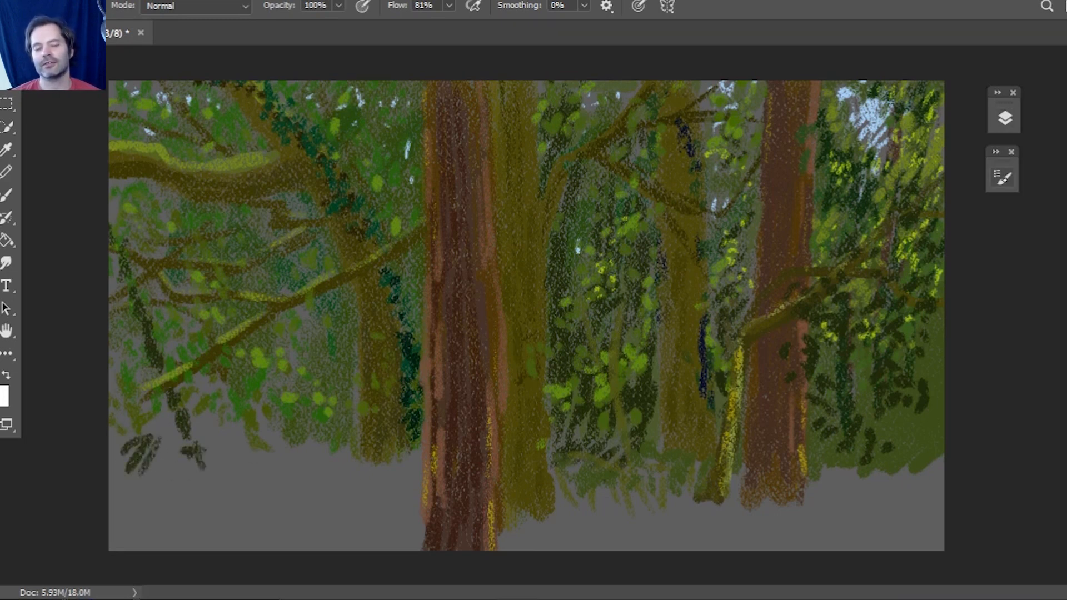
Step: Enlarge the brush to 143 px and cover the bare ground across the canvas with dark green bushes around the trunks
{"action": "left_click", "coordinate": [1003, 177]}
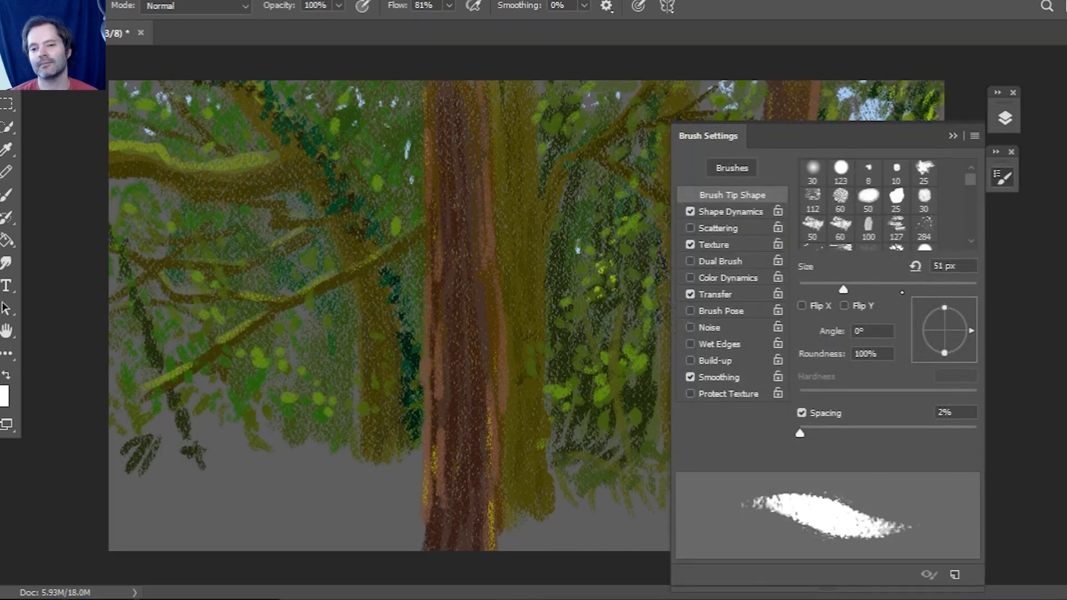
{"action": "left_click", "coordinate": [906, 288]}
{"action": "left_click", "coordinate": [953, 136]}
{"action": "mouse_move", "coordinate": [183, 467]}
{"action": "left_mouse_down"}
{"action": "mouse_move", "coordinate": [117, 473]}
{"action": "mouse_move", "coordinate": [120, 518]}
{"action": "mouse_move", "coordinate": [166, 446]}
{"action": "mouse_move", "coordinate": [127, 534]}
{"action": "mouse_move", "coordinate": [206, 451]}
{"action": "mouse_move", "coordinate": [200, 481]}
{"action": "mouse_move", "coordinate": [251, 453]}
{"action": "mouse_move", "coordinate": [241, 529]}
{"action": "mouse_move", "coordinate": [299, 459]}
{"action": "mouse_move", "coordinate": [275, 518]}
{"action": "mouse_move", "coordinate": [309, 515]}
{"action": "mouse_move", "coordinate": [329, 549]}
{"action": "mouse_move", "coordinate": [319, 530]}
{"action": "mouse_move", "coordinate": [356, 457]}
{"action": "mouse_move", "coordinate": [337, 434]}
{"action": "mouse_move", "coordinate": [303, 465]}
{"action": "mouse_move", "coordinate": [251, 482]}
{"action": "mouse_move", "coordinate": [206, 476]}
{"action": "mouse_move", "coordinate": [209, 460]}
{"action": "mouse_move", "coordinate": [169, 436]}
{"action": "mouse_move", "coordinate": [129, 441]}
{"action": "mouse_move", "coordinate": [133, 509]}
{"action": "mouse_move", "coordinate": [113, 527]}
{"action": "mouse_move", "coordinate": [127, 544]}
{"action": "mouse_move", "coordinate": [167, 545]}
{"action": "mouse_move", "coordinate": [269, 515]}
{"action": "mouse_move", "coordinate": [315, 532]}
{"action": "mouse_move", "coordinate": [344, 475]}
{"action": "mouse_move", "coordinate": [379, 531]}
{"action": "mouse_move", "coordinate": [406, 507]}
{"action": "mouse_move", "coordinate": [411, 461]}
{"action": "mouse_move", "coordinate": [411, 545]}
{"action": "mouse_move", "coordinate": [396, 456]}
{"action": "mouse_move", "coordinate": [354, 465]}
{"action": "mouse_move", "coordinate": [393, 492]}
{"action": "mouse_move", "coordinate": [488, 488]}
{"action": "mouse_move", "coordinate": [534, 511]}
{"action": "mouse_move", "coordinate": [538, 488]}
{"action": "mouse_move", "coordinate": [519, 536]}
{"action": "mouse_move", "coordinate": [553, 521]}
{"action": "mouse_move", "coordinate": [532, 518]}
{"action": "mouse_move", "coordinate": [562, 529]}
{"action": "mouse_move", "coordinate": [587, 462]}
{"action": "mouse_move", "coordinate": [585, 529]}
{"action": "mouse_move", "coordinate": [650, 515]}
{"action": "mouse_move", "coordinate": [681, 480]}
{"action": "mouse_move", "coordinate": [684, 533]}
{"action": "mouse_move", "coordinate": [729, 516]}
{"action": "mouse_move", "coordinate": [747, 548]}
{"action": "mouse_move", "coordinate": [729, 500]}
{"action": "mouse_move", "coordinate": [747, 460]}
{"action": "mouse_move", "coordinate": [735, 554]}
{"action": "mouse_move", "coordinate": [752, 561]}
{"action": "mouse_move", "coordinate": [733, 514]}
{"action": "mouse_move", "coordinate": [792, 540]}
{"action": "mouse_move", "coordinate": [779, 518]}
{"action": "mouse_move", "coordinate": [829, 498]}
{"action": "mouse_move", "coordinate": [826, 486]}
{"action": "mouse_move", "coordinate": [901, 432]}
{"action": "mouse_move", "coordinate": [933, 431]}
{"action": "mouse_move", "coordinate": [894, 533]}
{"action": "mouse_move", "coordinate": [850, 519]}
{"action": "mouse_move", "coordinate": [784, 542]}
{"action": "mouse_move", "coordinate": [889, 492]}
{"action": "mouse_move", "coordinate": [834, 529]}
{"action": "mouse_move", "coordinate": [572, 548]}
{"action": "mouse_move", "coordinate": [493, 583]}
{"action": "left_mouse_up"}
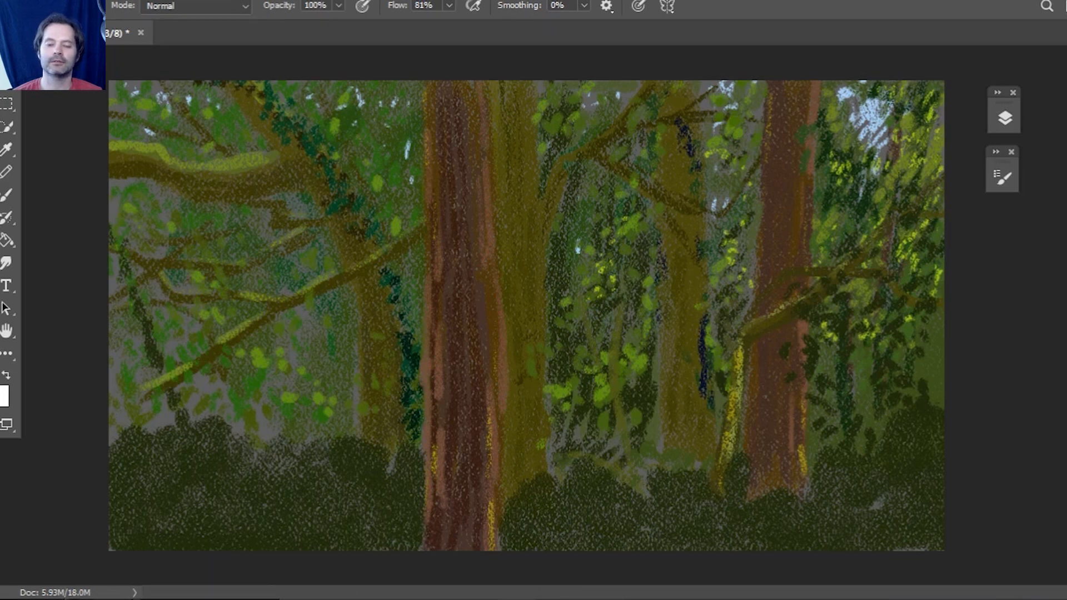
Step: Choose a lighter green, reduce the brush to 49 px, and dab leaves over the bushes between the large trunk and the rightmost trunk
{"action": "left_click", "coordinate": [1, 391]}
{"action": "left_click_drag", "start_coordinate": [129, 448], "coordinate": [148, 411]}
{"action": "left_click", "coordinate": [351, 261]}
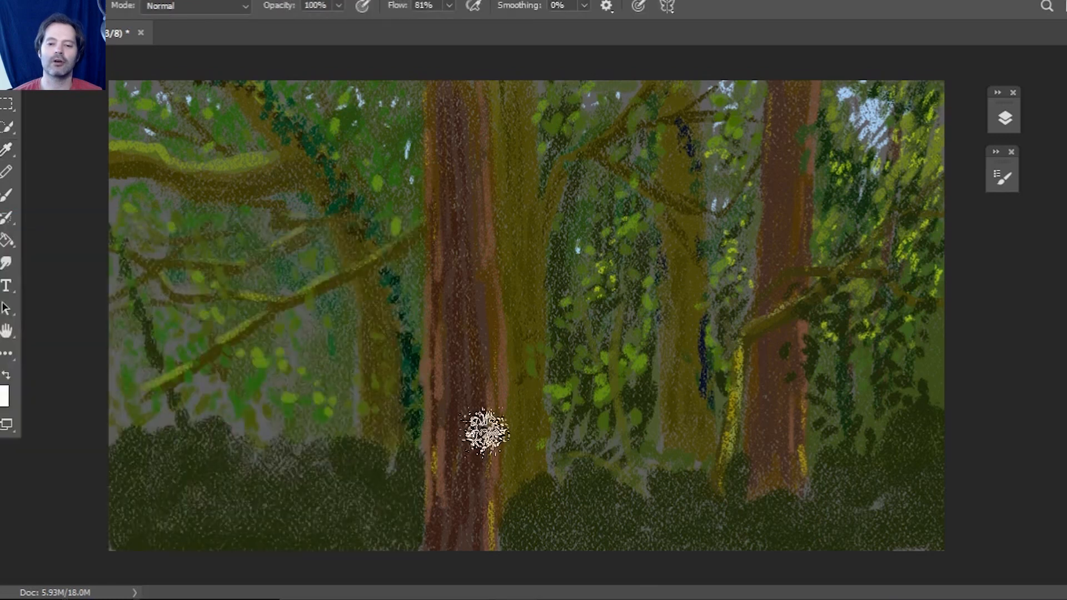
{"action": "left_click", "coordinate": [1003, 178]}
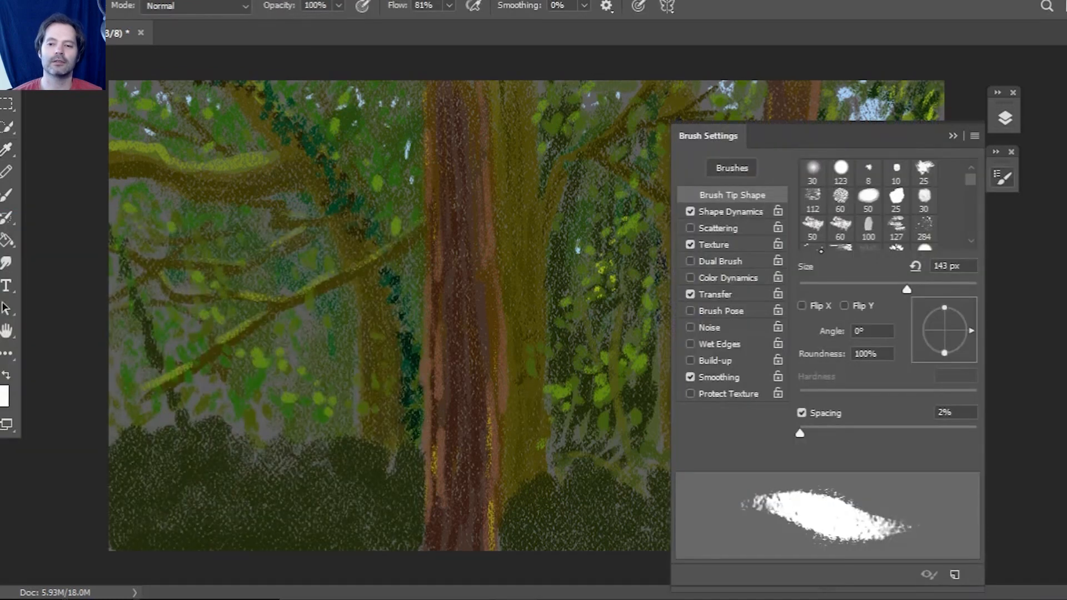
{"action": "left_click", "coordinate": [840, 281]}
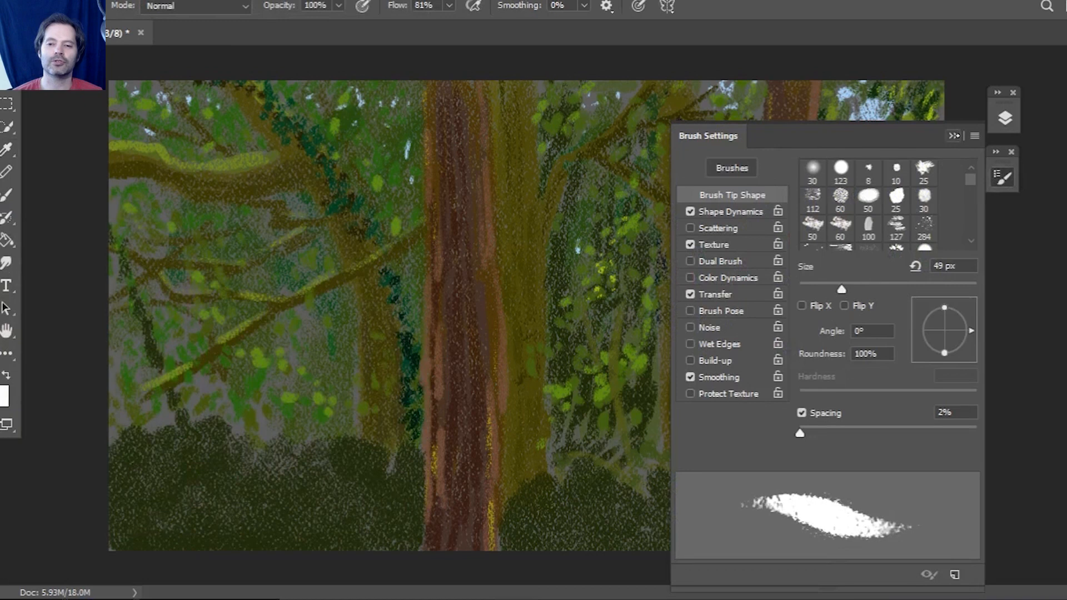
{"action": "key", "text": "F5"}
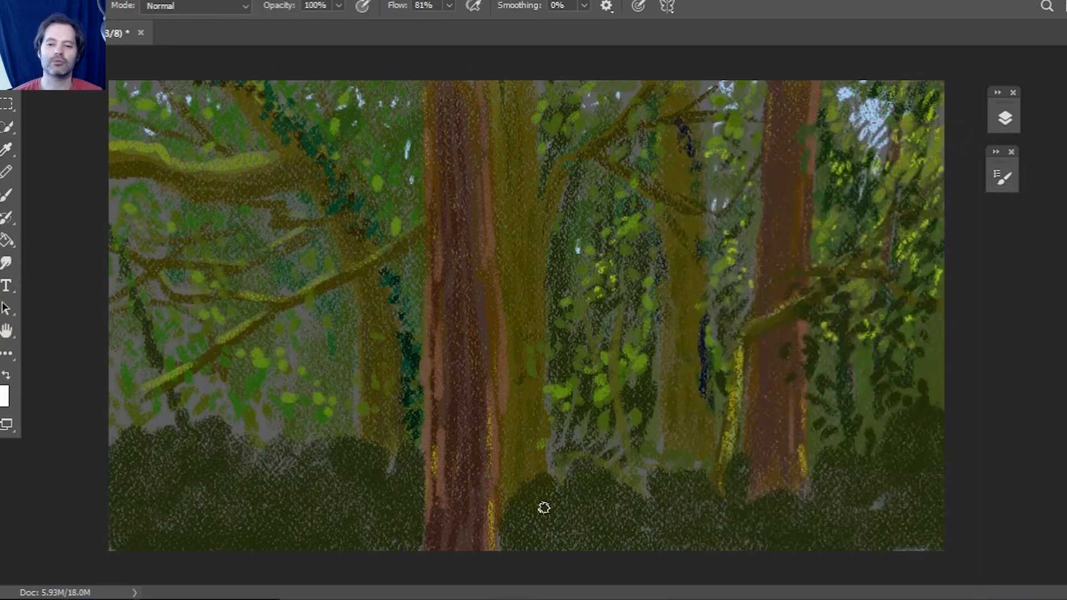
{"action": "left_click_drag", "start_coordinate": [579, 525], "coordinate": [541, 521]}
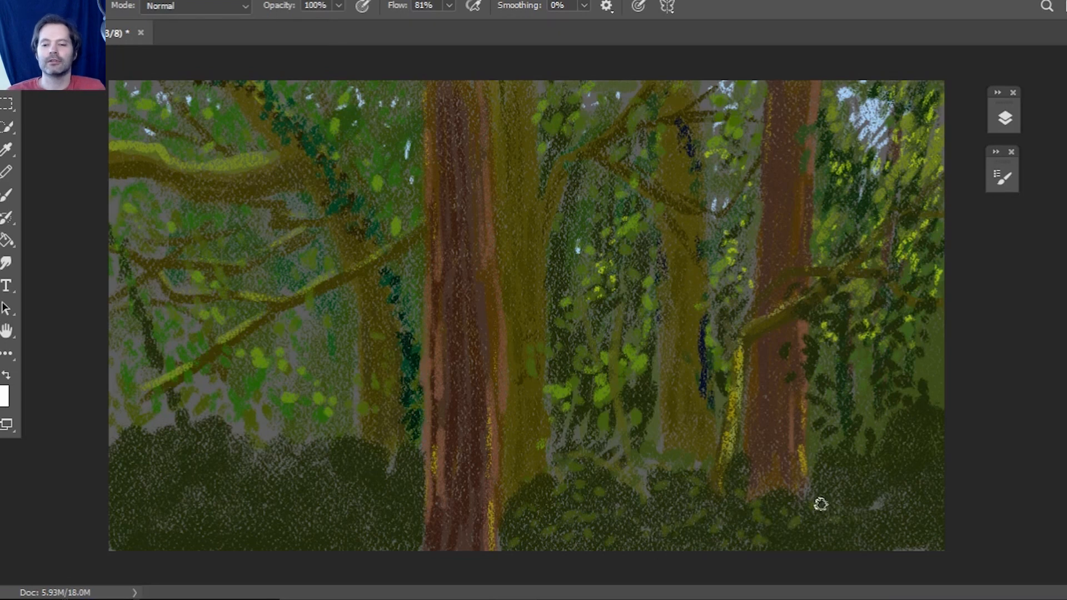
Step: Continue the lighter green leaf dabs over the dark undergrowth between the rightmost trunk and the canvas's right edge
{"action": "left_click_drag", "start_coordinate": [872, 469], "coordinate": [874, 477]}
{"action": "left_click_drag", "start_coordinate": [904, 412], "coordinate": [919, 412]}
{"action": "left_click_drag", "start_coordinate": [923, 403], "coordinate": [933, 402]}
{"action": "left_click", "coordinate": [901, 439]}
{"action": "mouse_move", "coordinate": [899, 429]}
{"action": "left_mouse_down"}
{"action": "mouse_move", "coordinate": [912, 431]}
{"action": "mouse_move", "coordinate": [917, 453]}
{"action": "left_mouse_up"}
{"action": "left_click", "coordinate": [902, 475]}
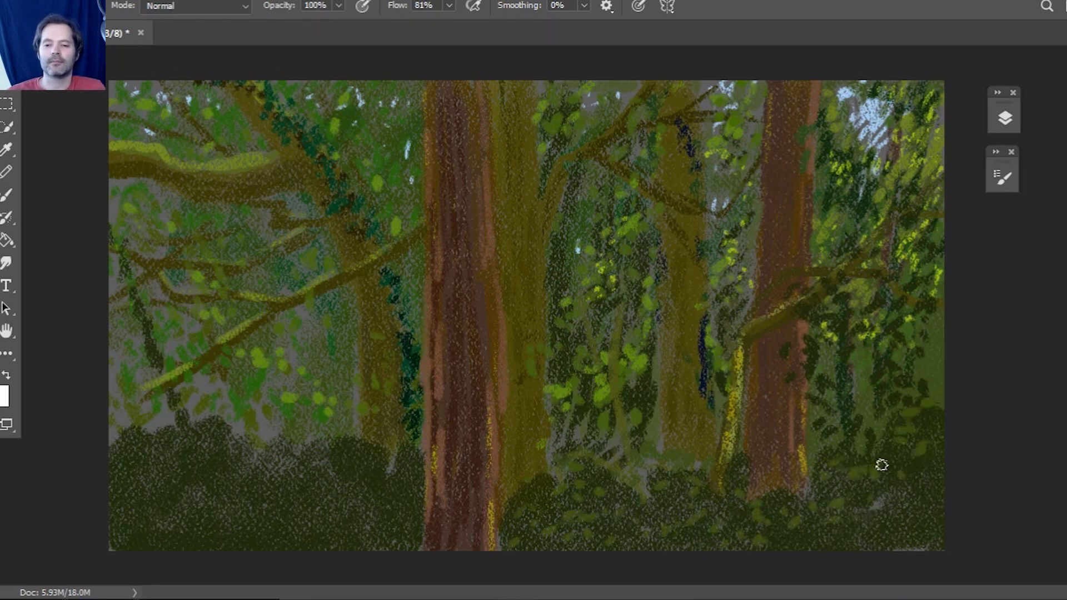
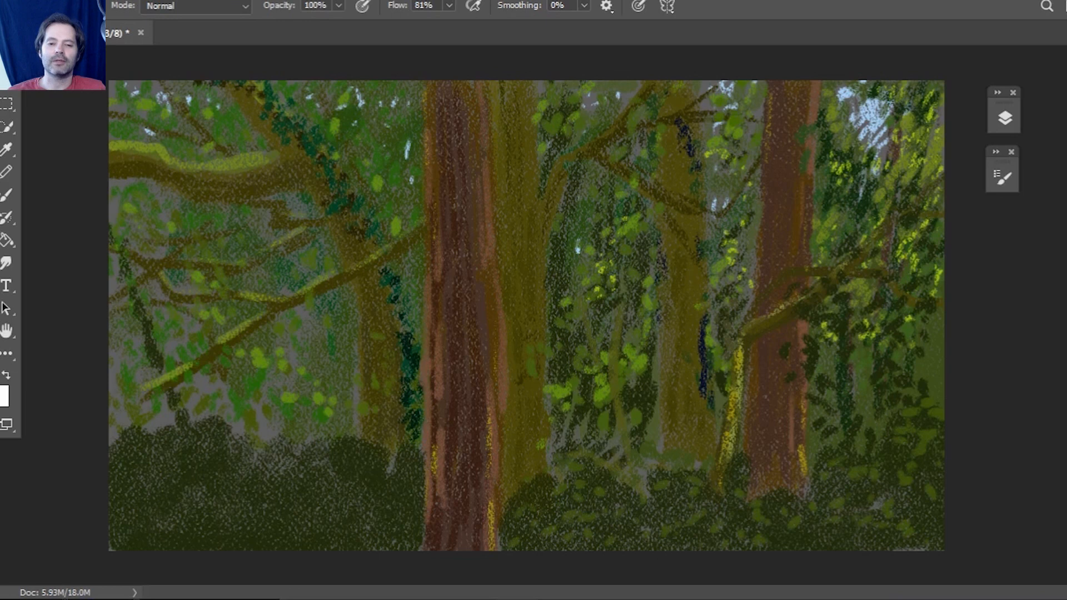
Step: Block in a solid green patch on the bush between the trunks, and break it up with darker strokes and lighter leaf dabs
{"action": "mouse_move", "coordinate": [667, 464]}
{"action": "left_mouse_down"}
{"action": "mouse_move", "coordinate": [648, 476]}
{"action": "mouse_move", "coordinate": [649, 530]}
{"action": "left_mouse_up"}
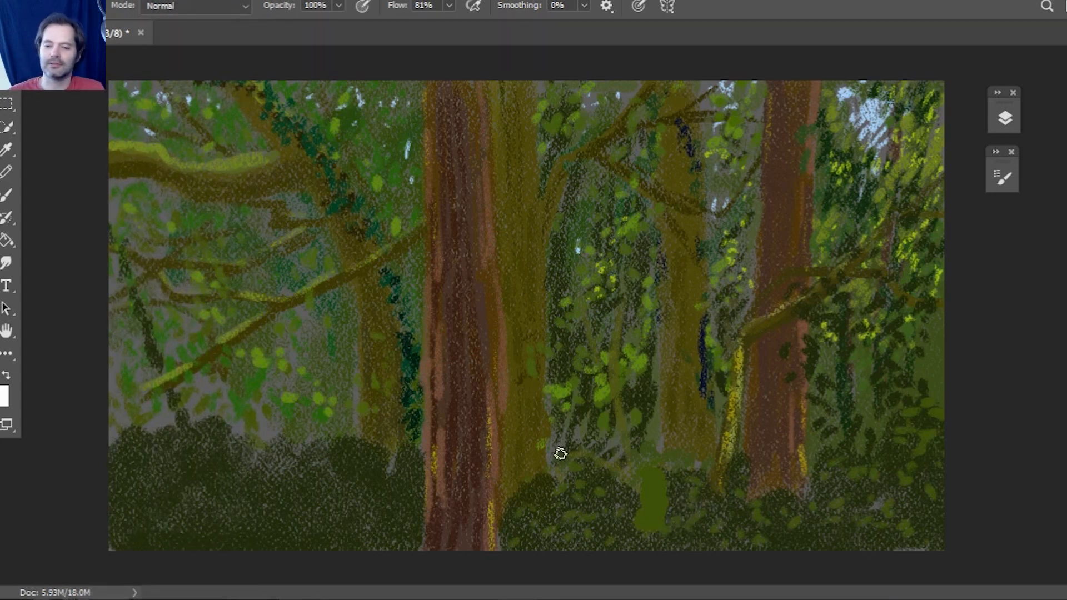
{"action": "left_click", "coordinate": [42, 2]}
{"action": "left_click", "coordinate": [42, 1]}
{"action": "left_click", "coordinate": [43, 2]}
{"action": "left_click", "coordinate": [42, 1]}
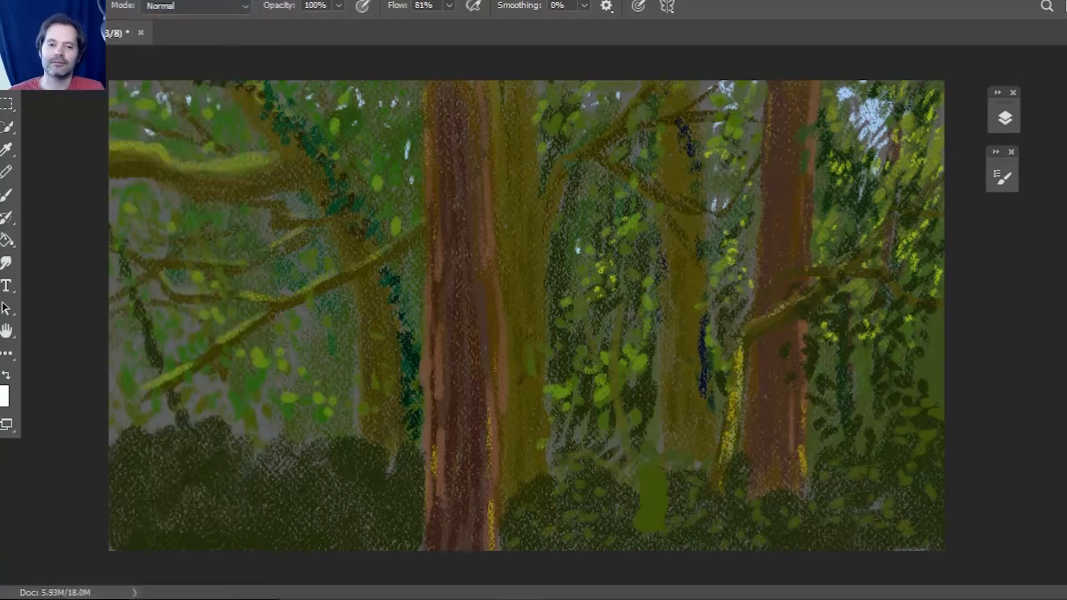
{"action": "left_click", "coordinate": [6, 149]}
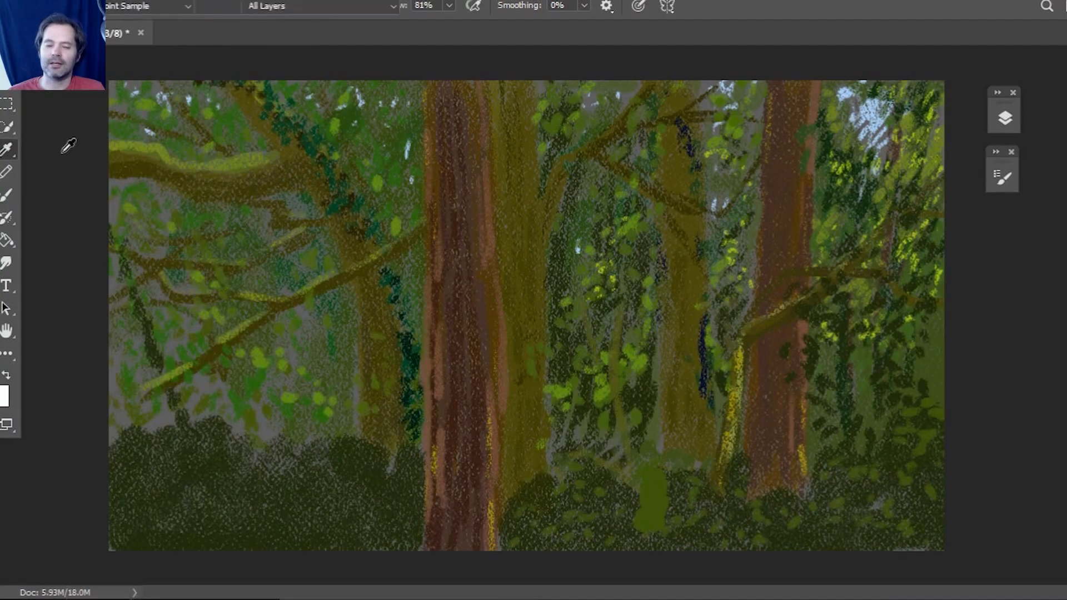
{"action": "left_click", "coordinate": [6, 195]}
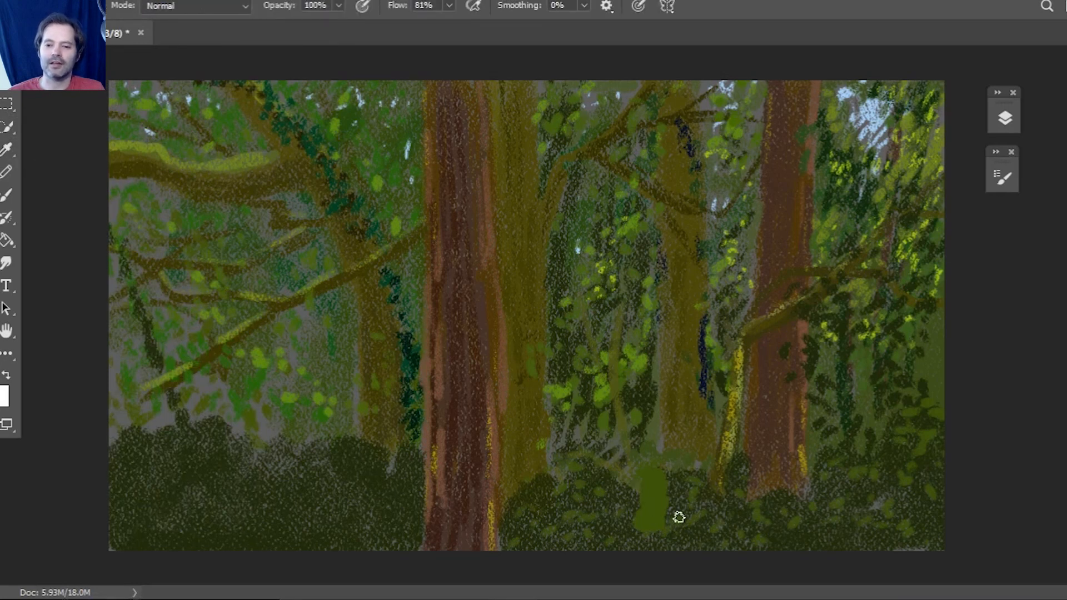
{"action": "mouse_move", "coordinate": [653, 486]}
{"action": "left_mouse_down"}
{"action": "mouse_move", "coordinate": [649, 522]}
{"action": "mouse_move", "coordinate": [658, 514]}
{"action": "mouse_move", "coordinate": [636, 502]}
{"action": "mouse_move", "coordinate": [656, 471]}
{"action": "mouse_move", "coordinate": [659, 496]}
{"action": "mouse_move", "coordinate": [633, 519]}
{"action": "mouse_move", "coordinate": [672, 532]}
{"action": "mouse_move", "coordinate": [655, 562]}
{"action": "left_mouse_up"}
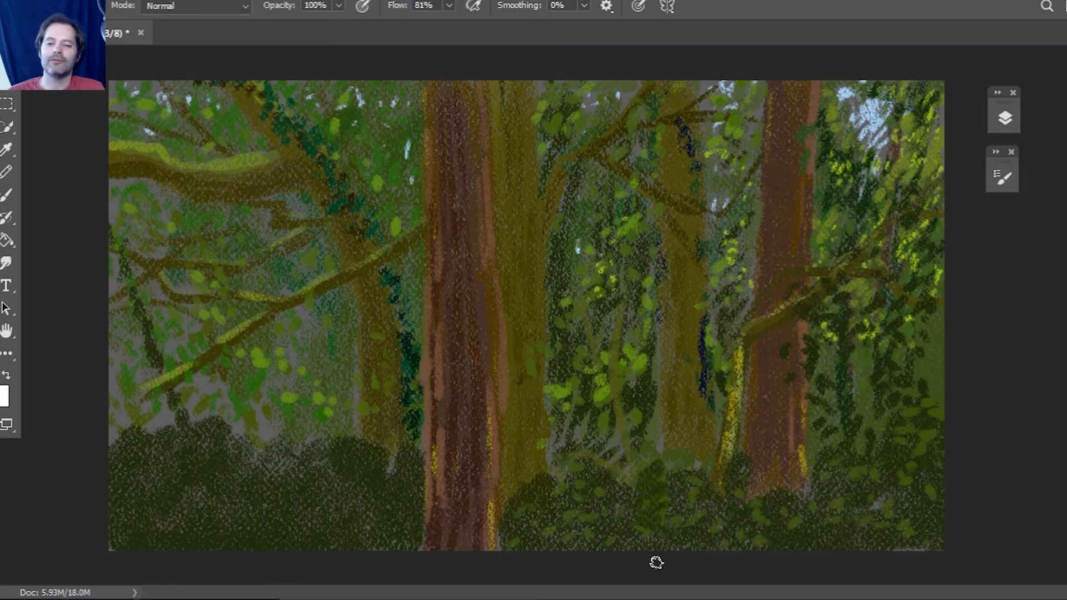
{"action": "left_click_drag", "start_coordinate": [651, 467], "coordinate": [640, 469]}
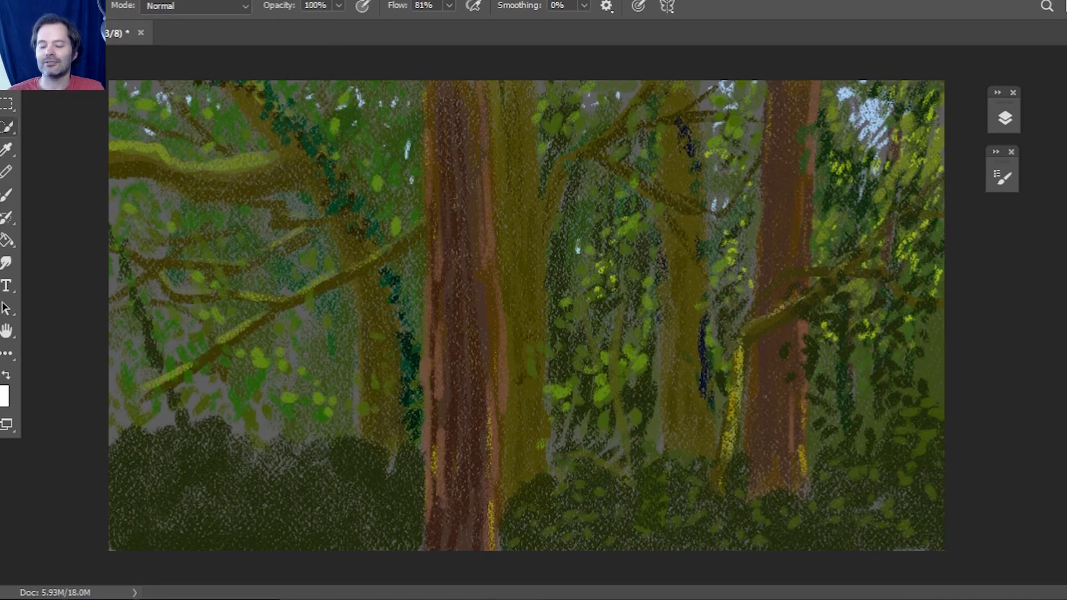
Step: Pick a brighter yellow-green and dab leaf highlights along the tops of the bushes on both sides of the large trunk
{"action": "left_click", "coordinate": [6, 149]}
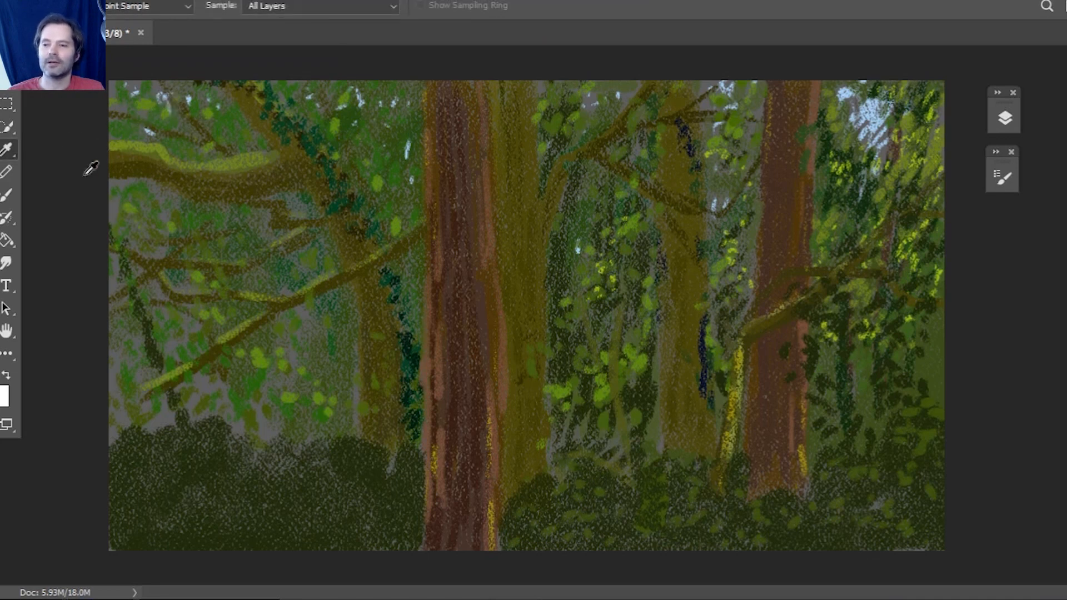
{"action": "left_click", "coordinate": [7, 194]}
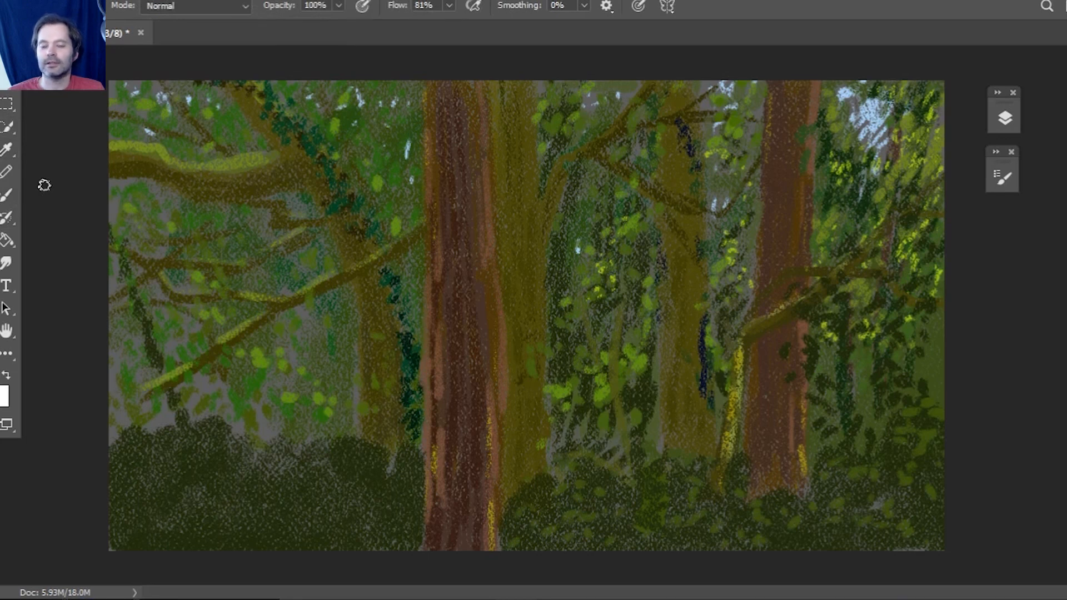
{"action": "left_click_drag", "start_coordinate": [324, 448], "coordinate": [339, 438]}
{"action": "left_click_drag", "start_coordinate": [343, 455], "coordinate": [351, 459]}
{"action": "left_click_drag", "start_coordinate": [283, 460], "coordinate": [292, 454]}
{"action": "left_click_drag", "start_coordinate": [301, 449], "coordinate": [319, 451]}
{"action": "mouse_move", "coordinate": [302, 472]}
{"action": "left_mouse_down"}
{"action": "mouse_move", "coordinate": [363, 482]}
{"action": "mouse_move", "coordinate": [368, 512]}
{"action": "mouse_move", "coordinate": [376, 452]}
{"action": "left_mouse_up"}
{"action": "mouse_move", "coordinate": [370, 456]}
{"action": "left_mouse_down"}
{"action": "mouse_move", "coordinate": [375, 446]}
{"action": "mouse_move", "coordinate": [361, 473]}
{"action": "mouse_move", "coordinate": [402, 468]}
{"action": "left_mouse_up"}
{"action": "left_click_drag", "start_coordinate": [197, 435], "coordinate": [202, 441]}
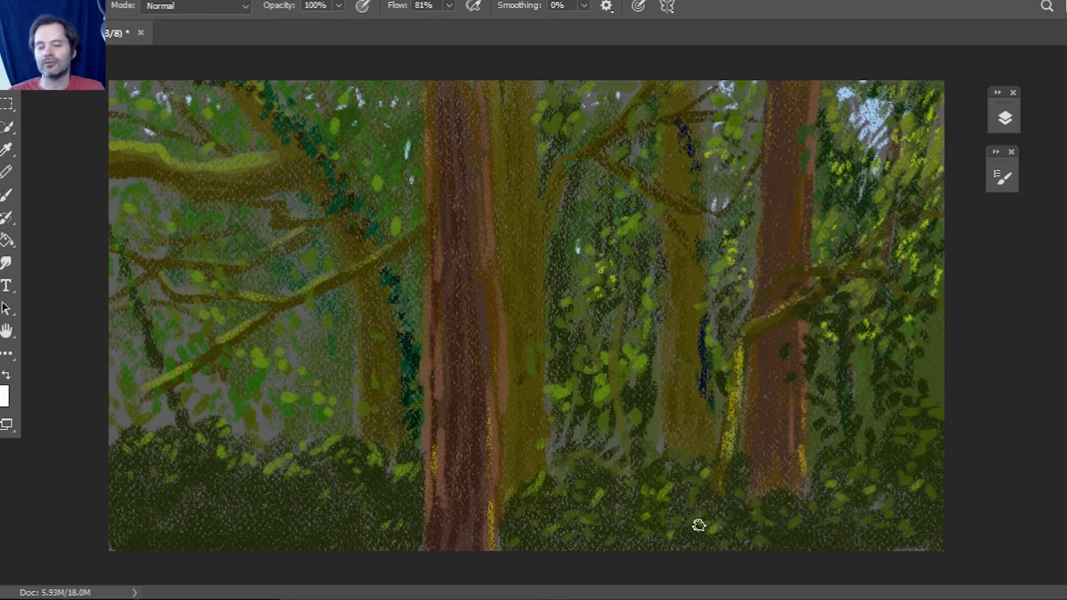
Step: Scatter a few yellow-green leaves through the lower part of the bushes to the left of the large trunk
{"action": "left_click", "coordinate": [129, 487]}
{"action": "left_click", "coordinate": [156, 505]}
{"action": "left_click", "coordinate": [167, 513]}
{"action": "left_click", "coordinate": [205, 510]}
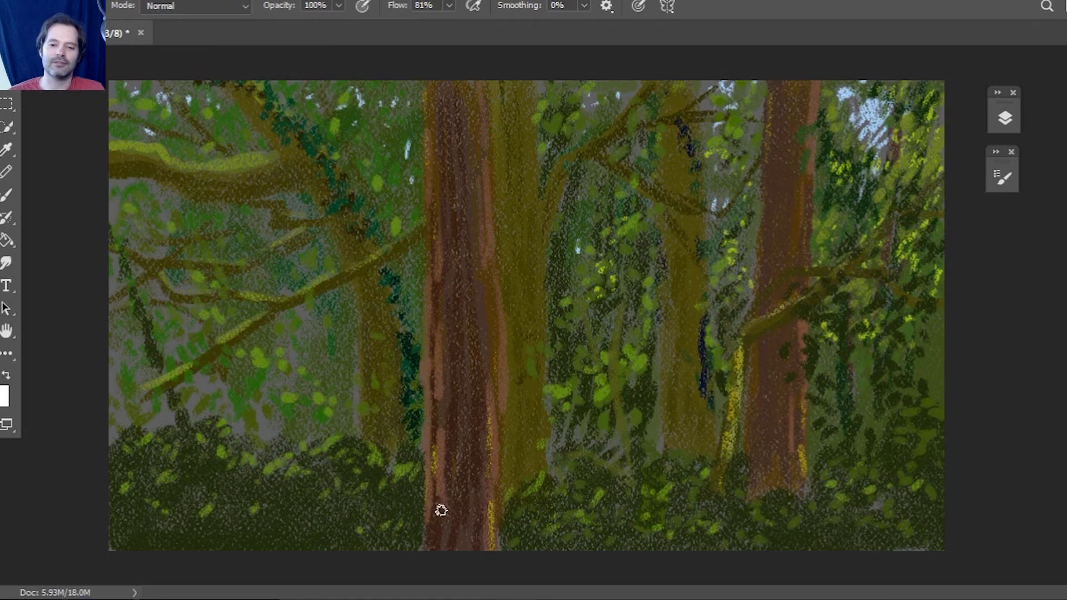
Step: Set the foreground color to 296a0a and dab deeper green leaves through the bushes across the whole foreground
{"action": "left_click", "coordinate": [1, 389]}
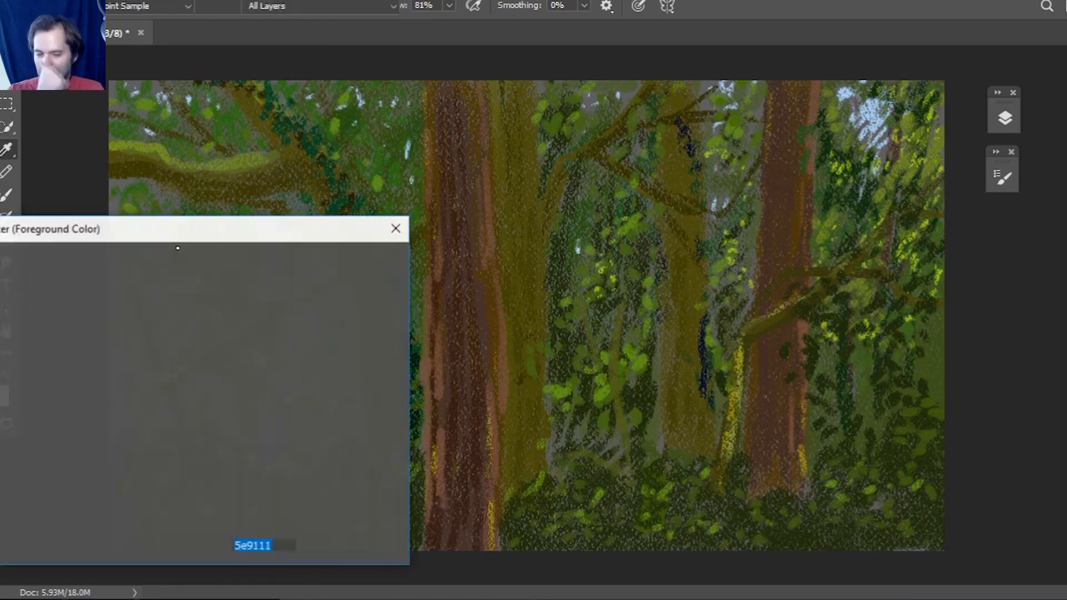
{"action": "type", "text": "296a0a"}
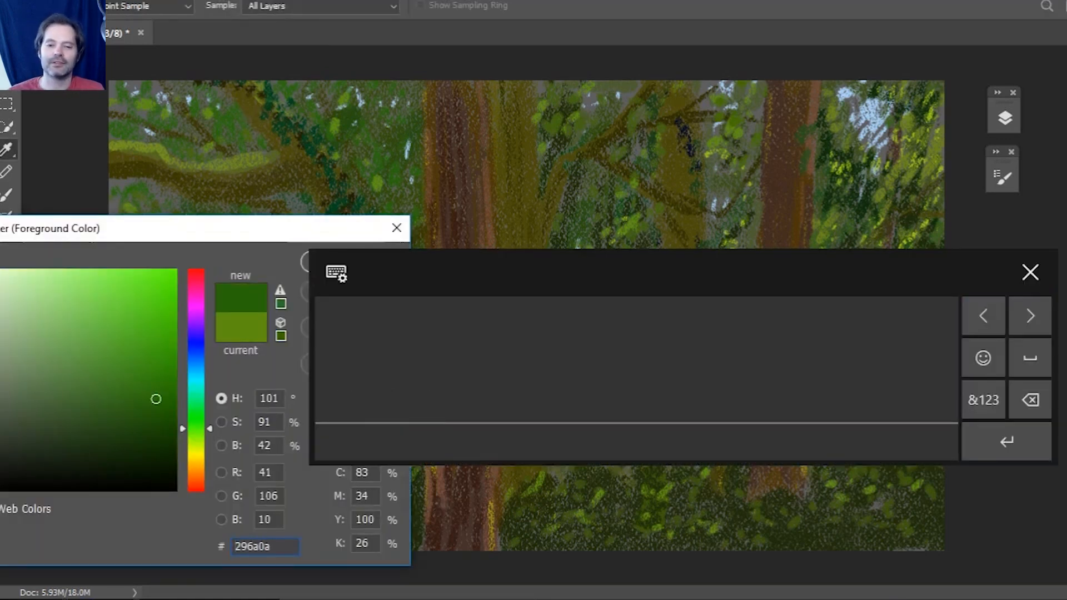
{"action": "key", "text": "Return"}
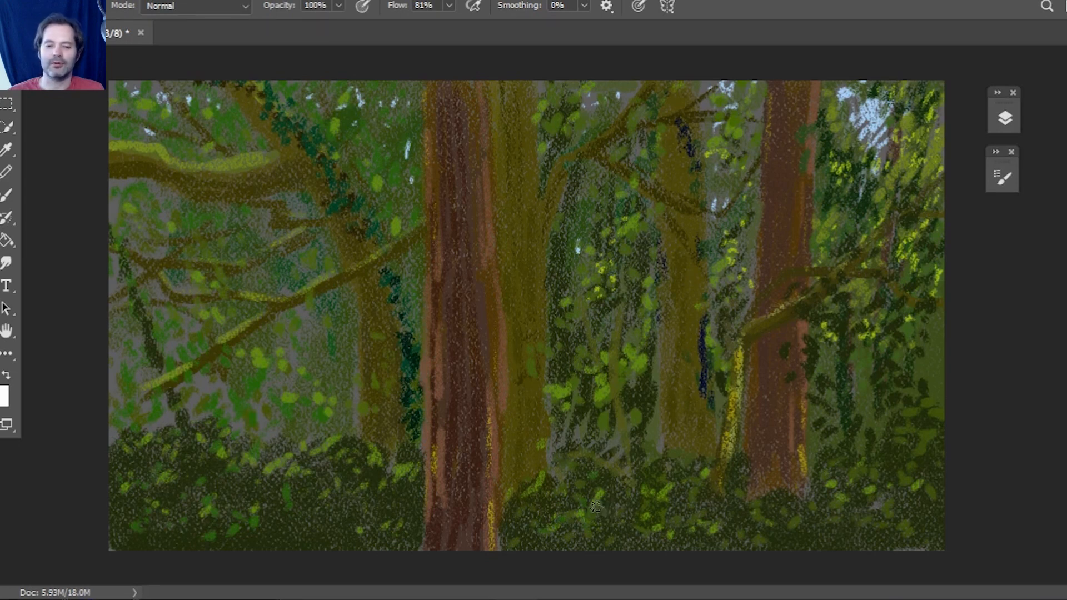
{"action": "left_click", "coordinate": [730, 456]}
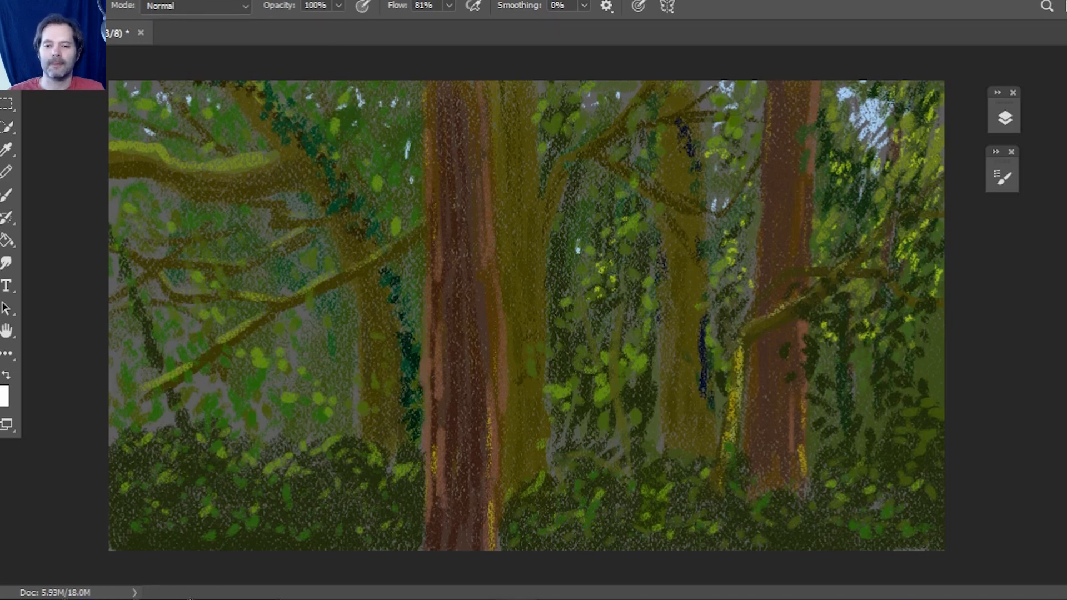
{"action": "key", "text": "alt"}
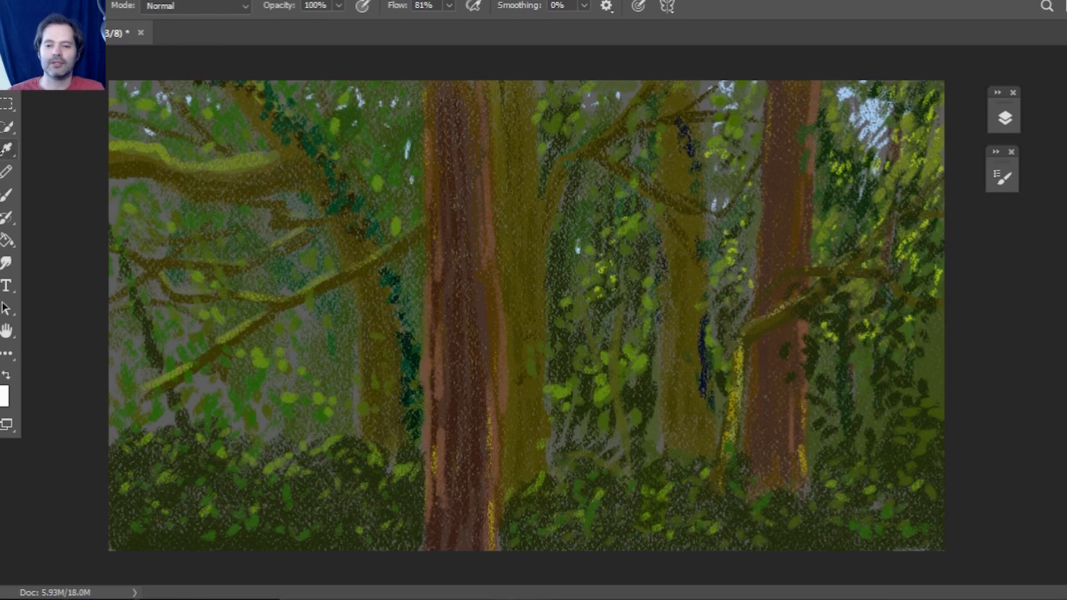
Step: Sample the pale sky blue and dab small spots of sky through the foliage and branches left of the large trunk
{"action": "key", "text": "i"}
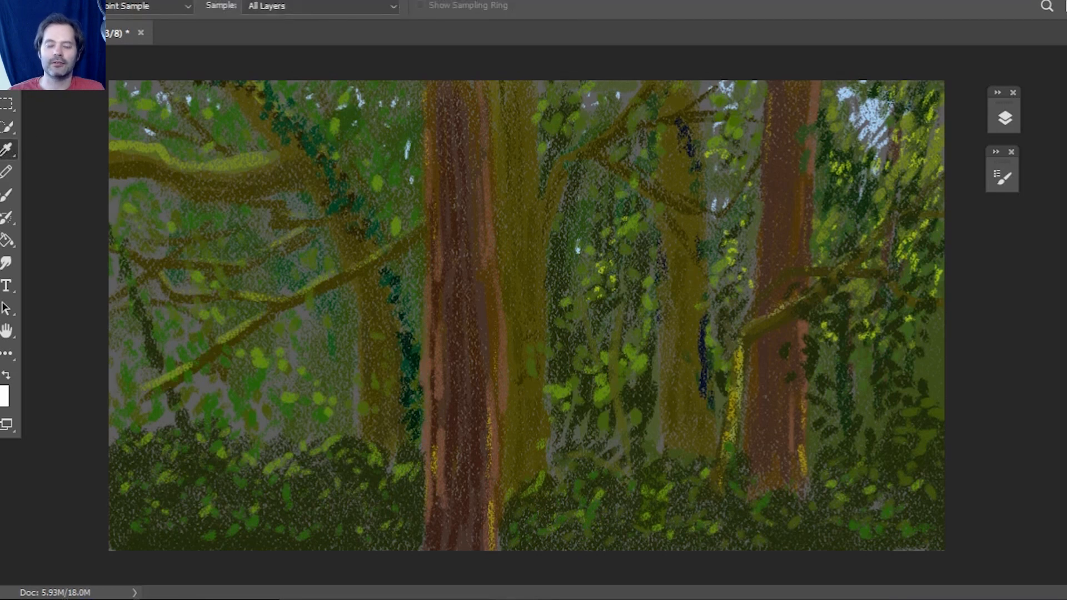
{"action": "key", "text": "b"}
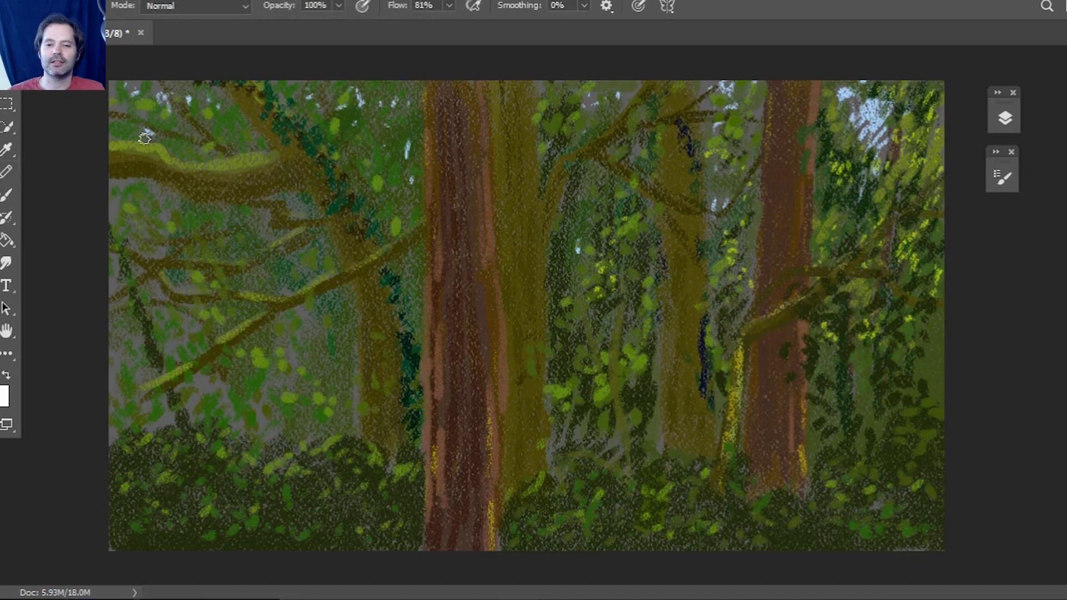
{"action": "left_click", "coordinate": [132, 186]}
{"action": "left_click", "coordinate": [169, 191]}
{"action": "left_click", "coordinate": [179, 204]}
{"action": "left_click", "coordinate": [210, 197]}
{"action": "left_click", "coordinate": [220, 211]}
{"action": "left_click", "coordinate": [245, 214]}
{"action": "left_click", "coordinate": [292, 195]}
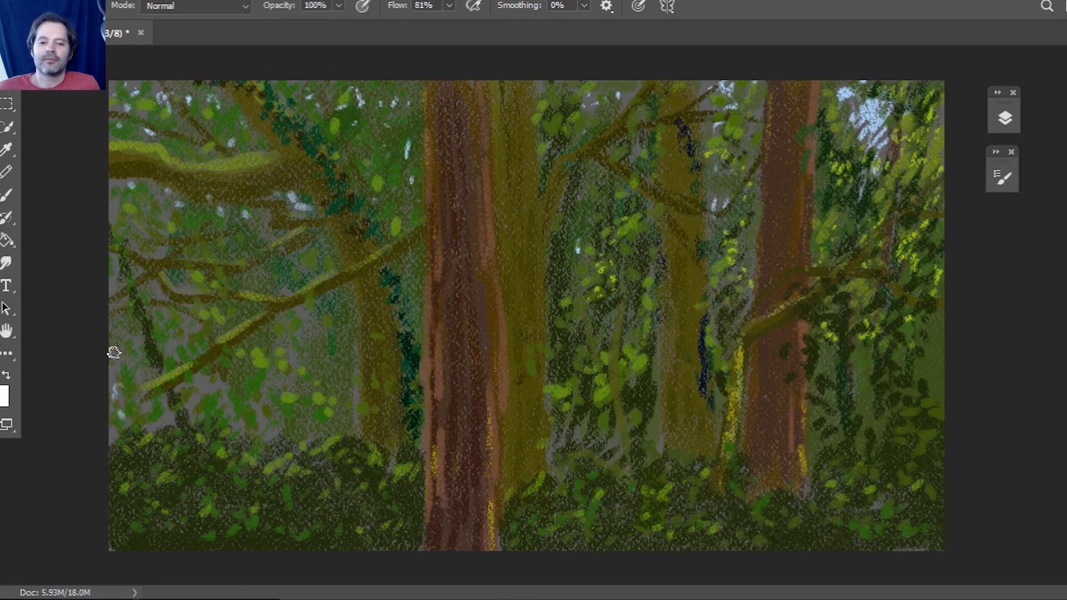
{"action": "left_click_drag", "start_coordinate": [225, 382], "coordinate": [236, 393]}
{"action": "left_click", "coordinate": [276, 399]}
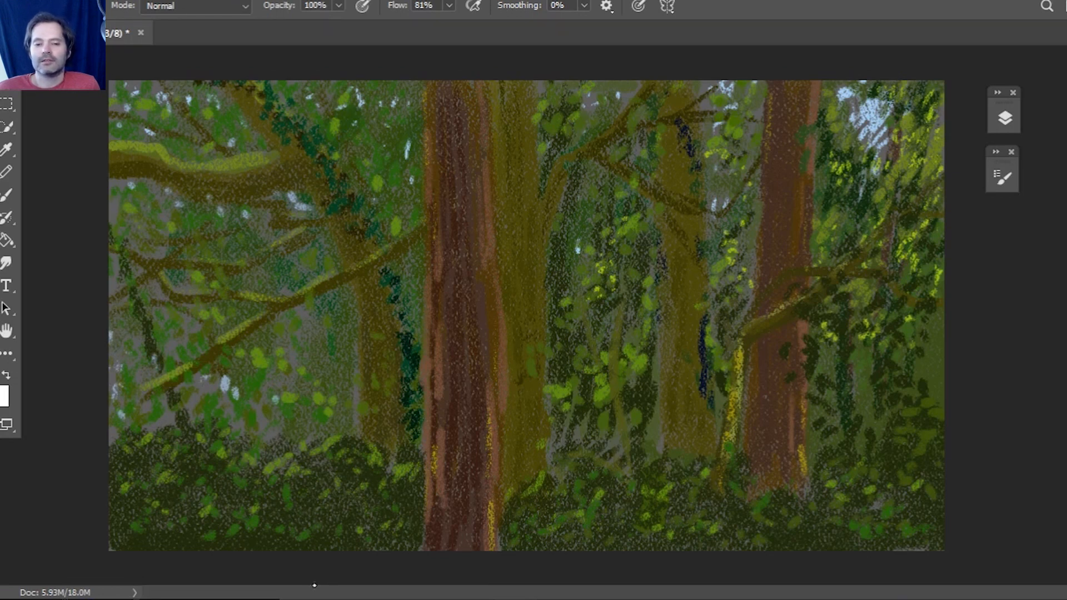
Step: Sample a light yellow-green from the painting and choose the textured 25 px brush tip
{"action": "key", "text": "i"}
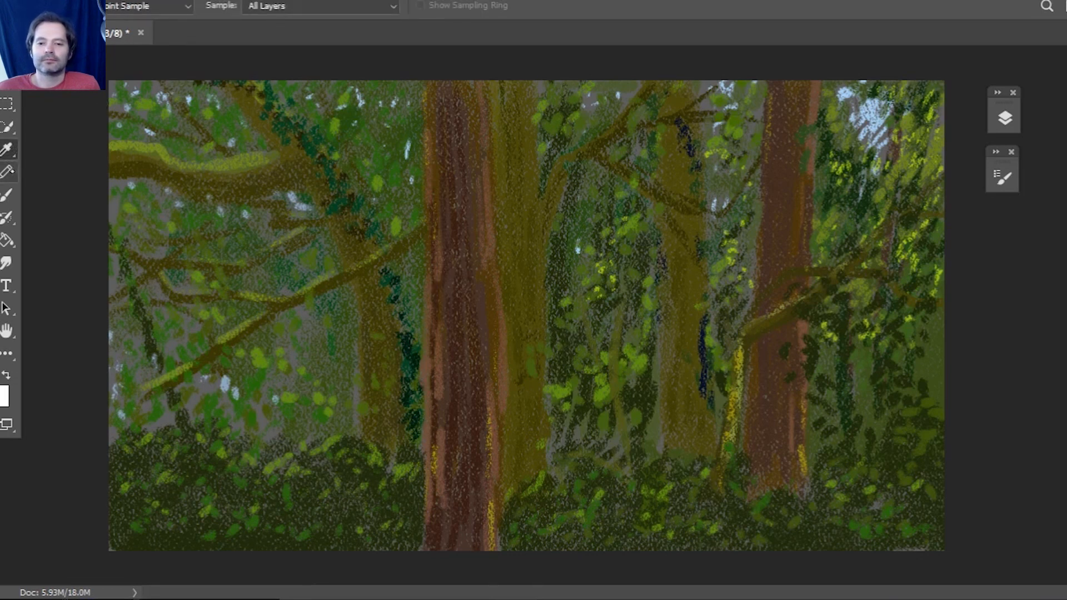
{"action": "key", "text": "b"}
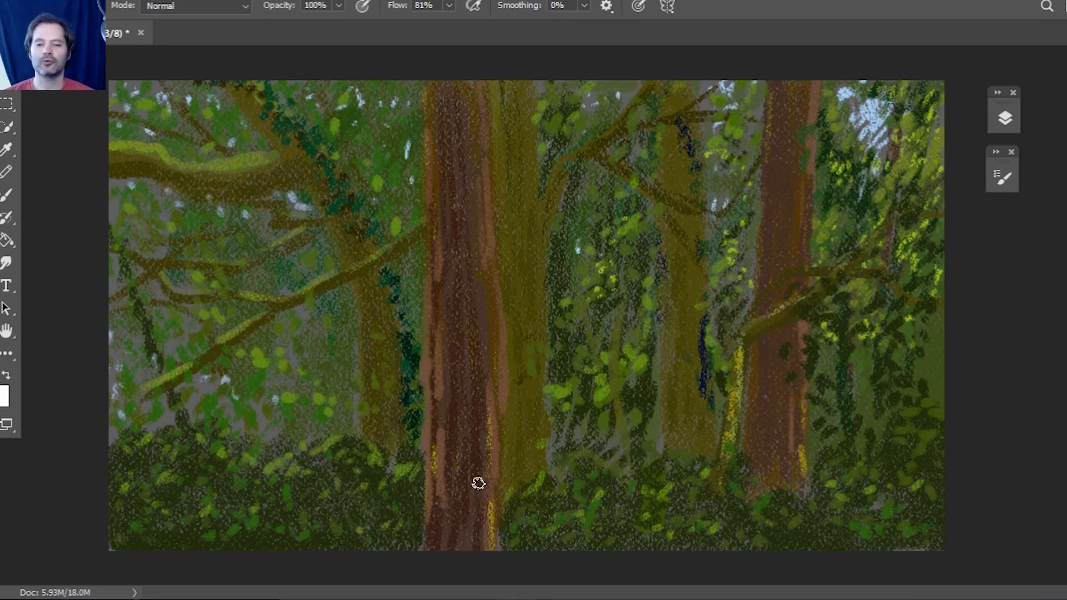
{"action": "left_click", "coordinate": [7, 149]}
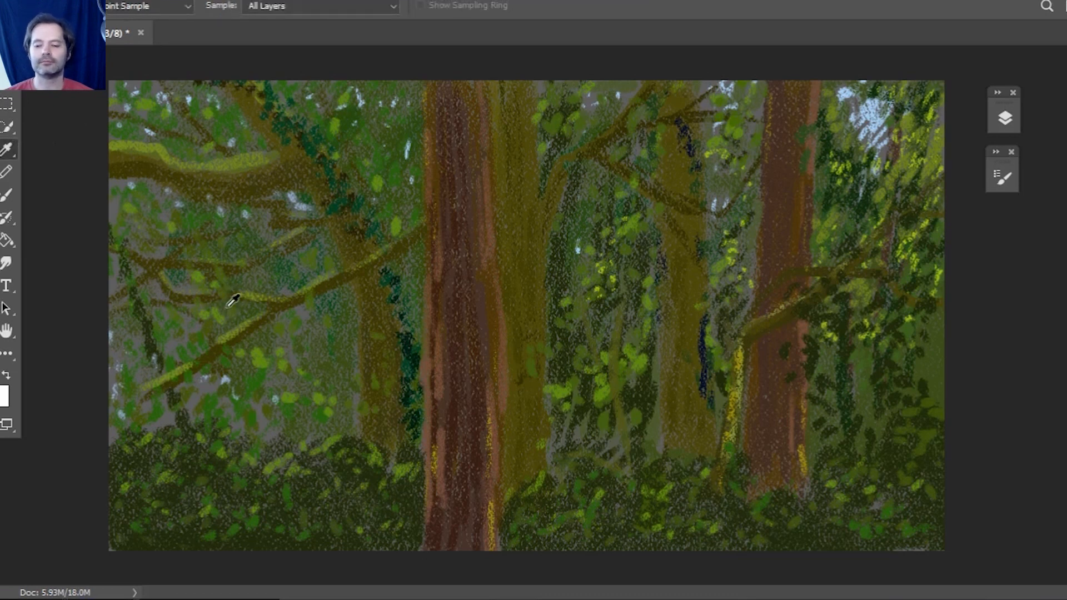
{"action": "key", "text": "b"}
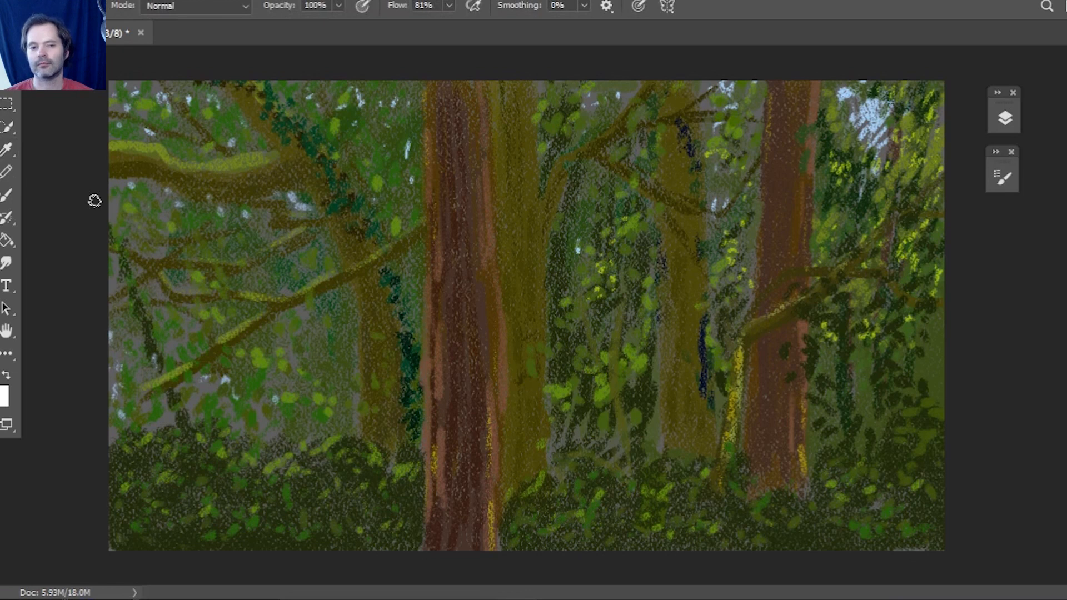
{"action": "left_click", "coordinate": [1005, 118]}
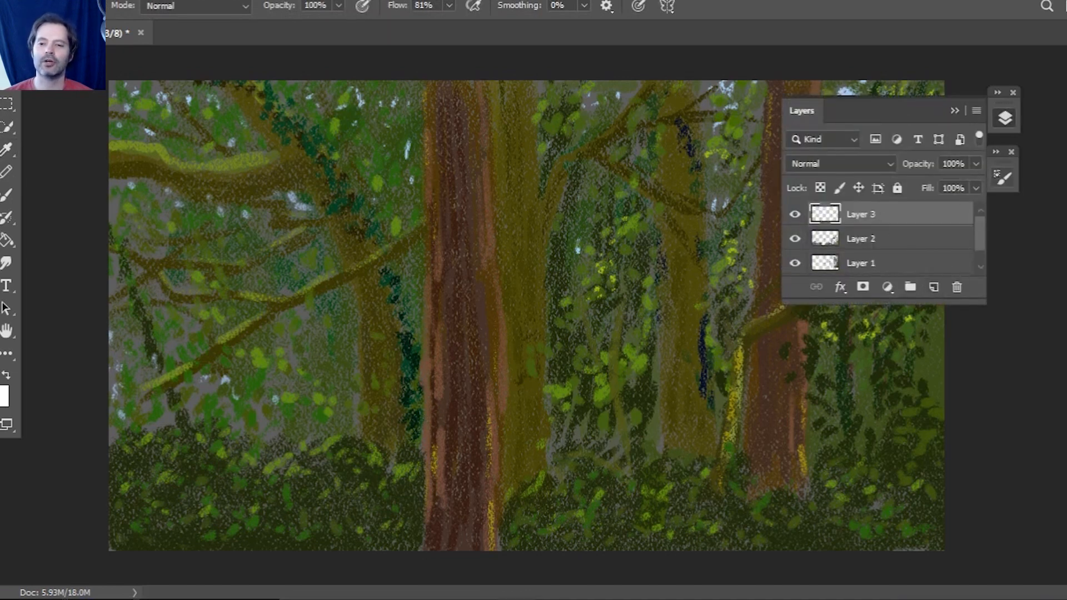
{"action": "left_click", "coordinate": [1003, 176]}
{"action": "scroll", "coordinate": [868, 223], "scroll_direction": "down", "scroll_amount": 5}
{"action": "left_click", "coordinate": [868, 231]}
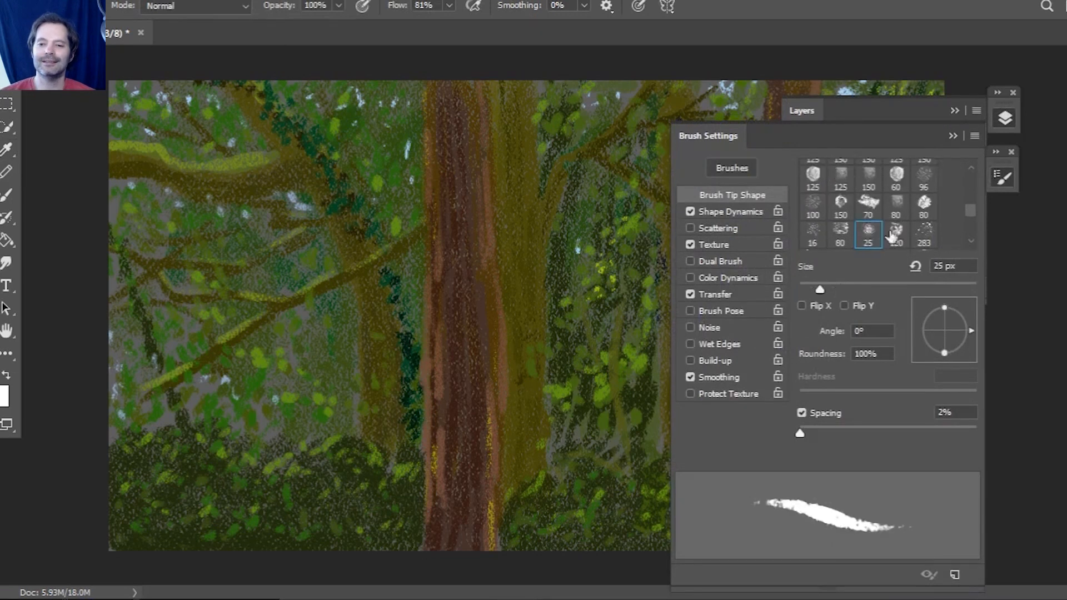
{"action": "left_click", "coordinate": [953, 137]}
{"action": "left_click", "coordinate": [955, 112]}
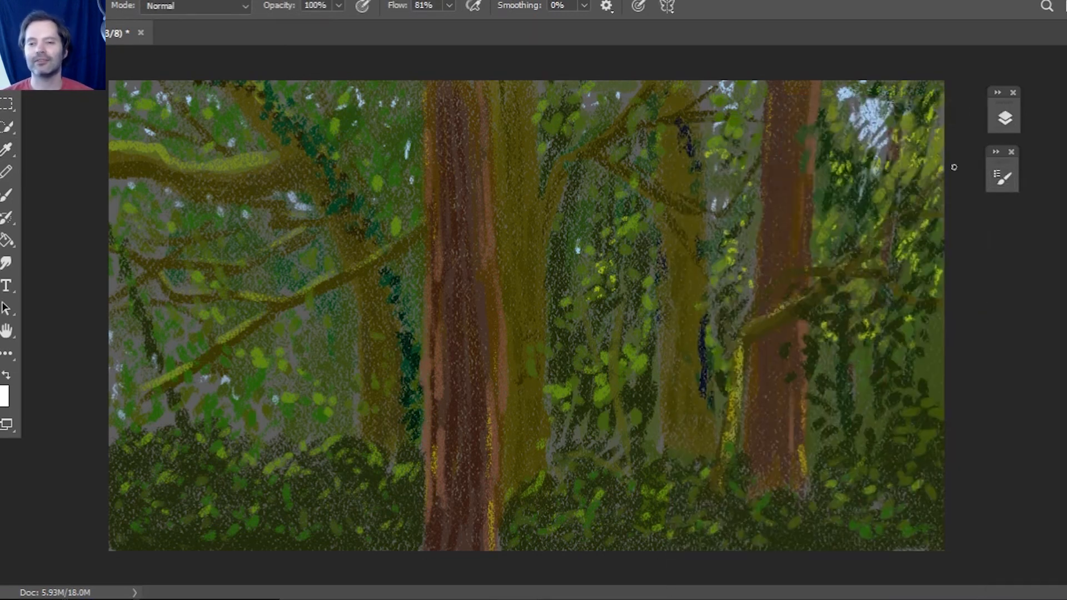
Step: Draw thin yellow-green branching twigs in the foreground bushes between the two reddish trunks and beyond the smaller one
{"action": "left_click_drag", "start_coordinate": [583, 543], "coordinate": [680, 459]}
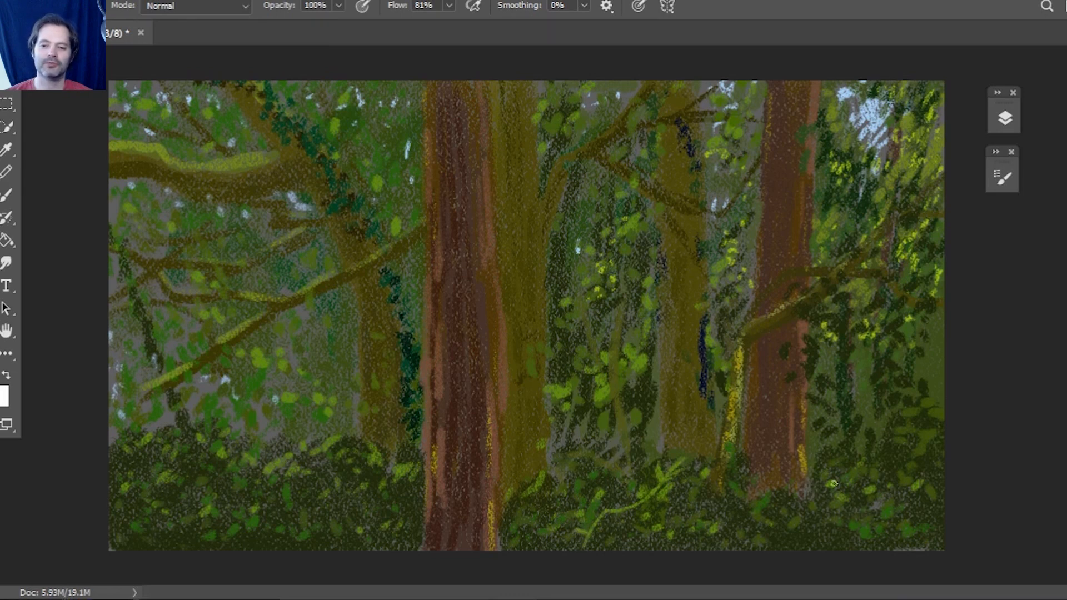
{"action": "left_click_drag", "start_coordinate": [826, 522], "coordinate": [888, 425]}
{"action": "mouse_move", "coordinate": [798, 549]}
{"action": "left_mouse_down"}
{"action": "mouse_move", "coordinate": [911, 441]}
{"action": "mouse_move", "coordinate": [898, 467]}
{"action": "left_mouse_up"}
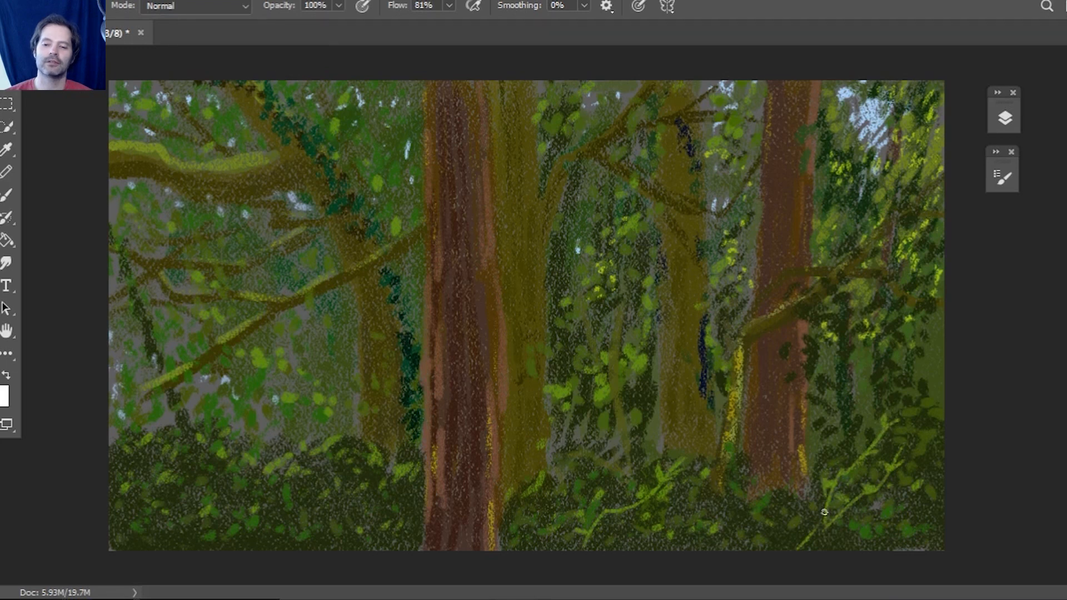
{"action": "mouse_move", "coordinate": [752, 547]}
{"action": "left_mouse_down"}
{"action": "mouse_move", "coordinate": [753, 528]}
{"action": "mouse_move", "coordinate": [754, 546]}
{"action": "left_mouse_up"}
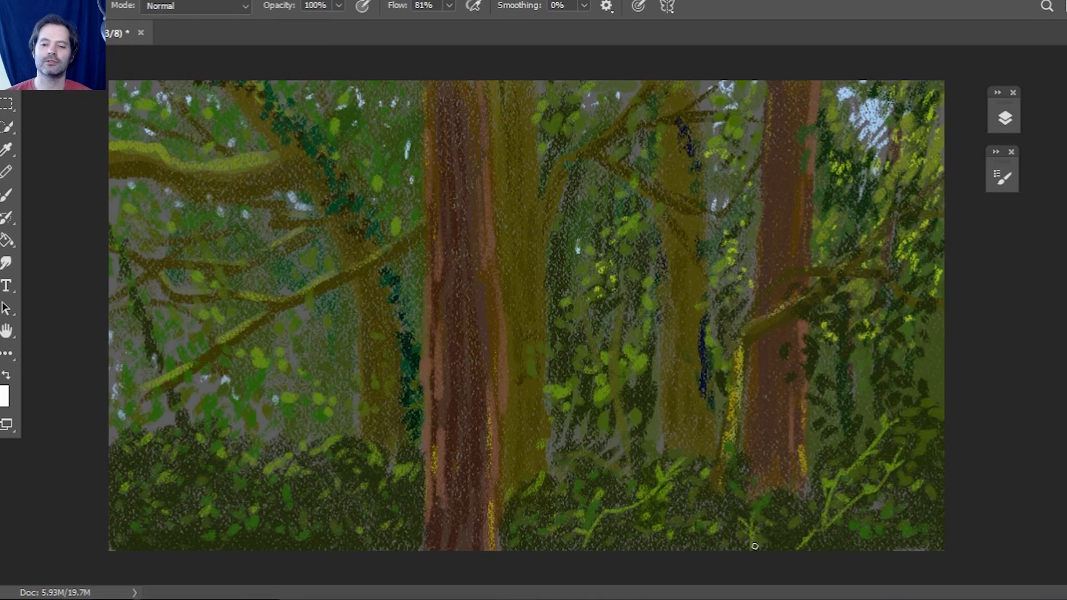
Step: Draw thin yellow-green twigs across the bushes left of the large trunk, and add side shoots to the twig on its right
{"action": "left_click_drag", "start_coordinate": [274, 453], "coordinate": [260, 412]}
{"action": "left_click_drag", "start_coordinate": [323, 511], "coordinate": [223, 456]}
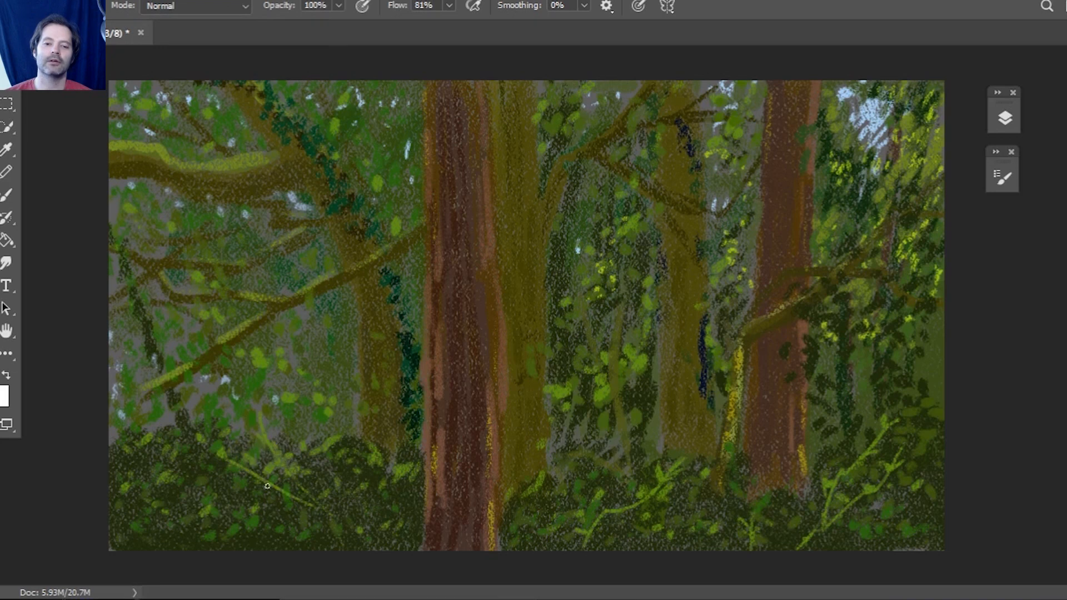
{"action": "left_click_drag", "start_coordinate": [263, 420], "coordinate": [270, 403]}
{"action": "left_click_drag", "start_coordinate": [376, 521], "coordinate": [355, 415]}
{"action": "mouse_move", "coordinate": [376, 518]}
{"action": "left_mouse_down"}
{"action": "mouse_move", "coordinate": [412, 401]}
{"action": "mouse_move", "coordinate": [424, 399]}
{"action": "mouse_move", "coordinate": [401, 460]}
{"action": "left_mouse_up"}
{"action": "left_click_drag", "start_coordinate": [310, 493], "coordinate": [302, 414]}
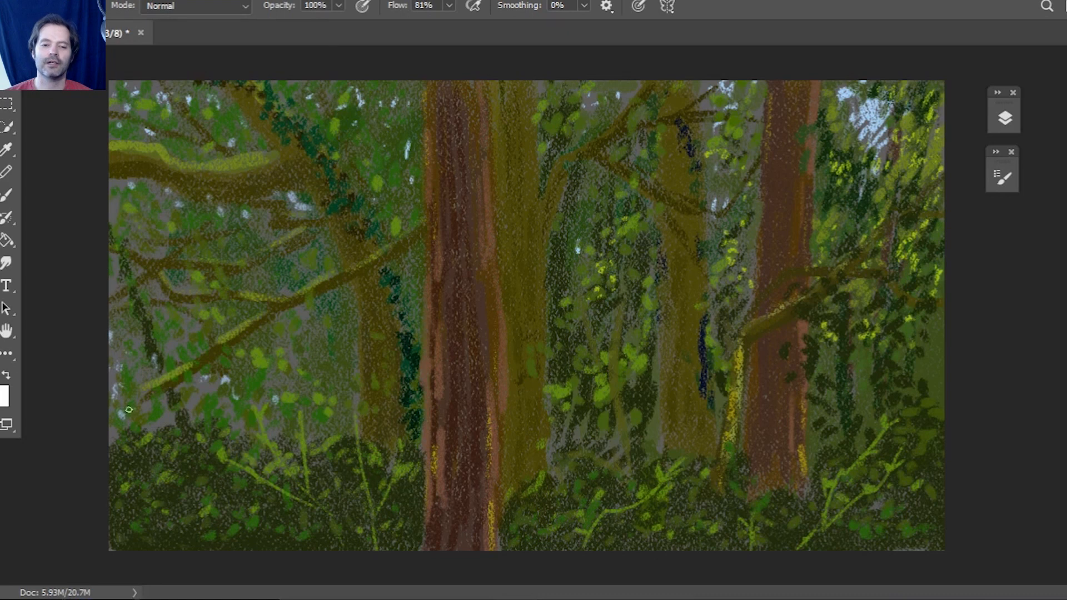
{"action": "mouse_move", "coordinate": [117, 422]}
{"action": "left_mouse_down"}
{"action": "mouse_move", "coordinate": [157, 462]}
{"action": "mouse_move", "coordinate": [217, 469]}
{"action": "left_mouse_up"}
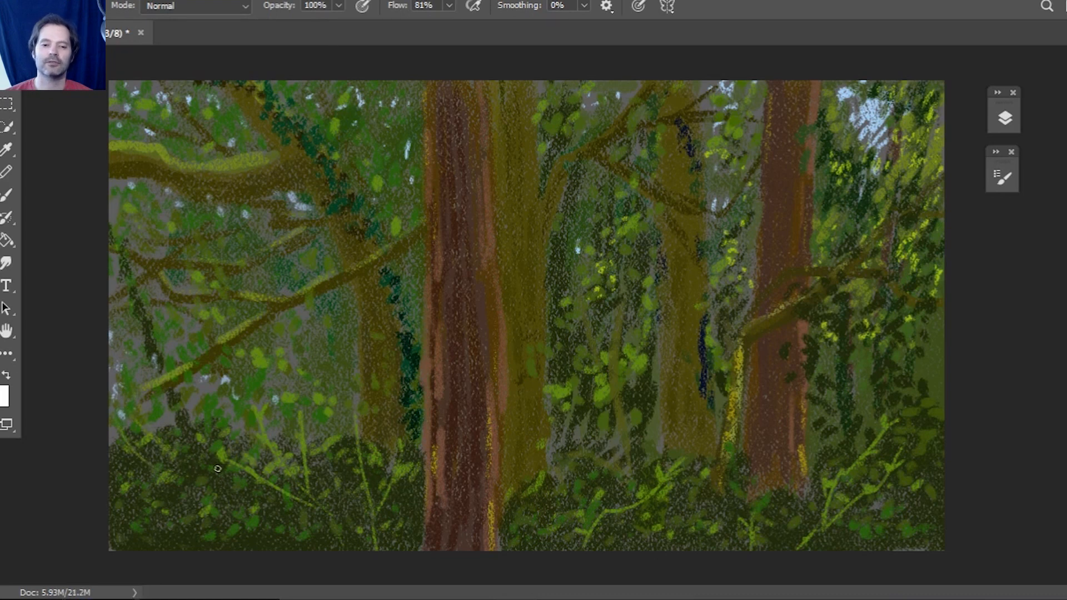
{"action": "left_click_drag", "start_coordinate": [128, 409], "coordinate": [141, 428]}
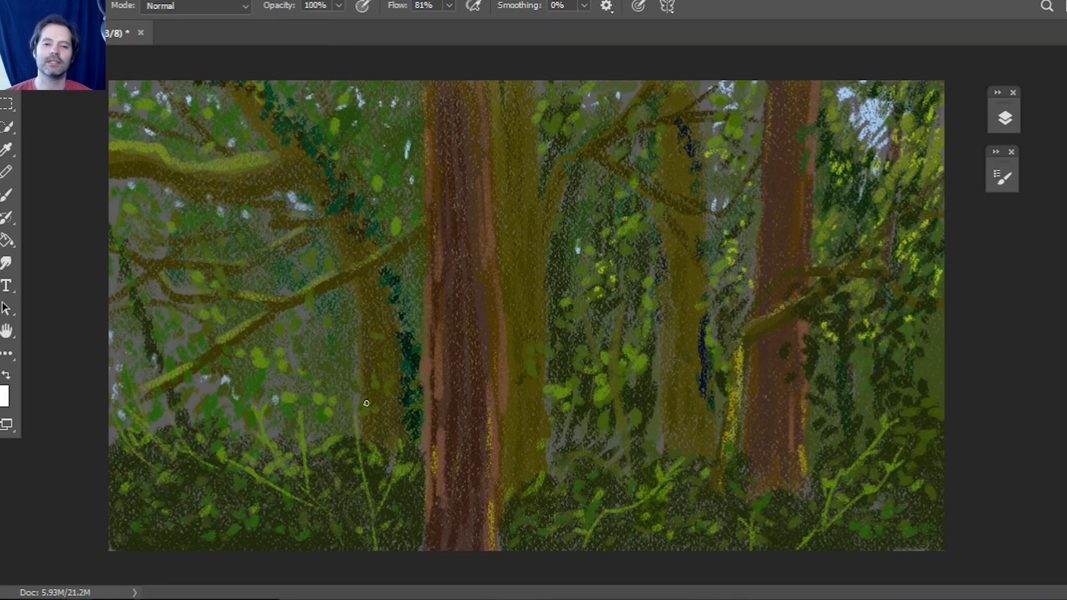
{"action": "left_click_drag", "start_coordinate": [582, 513], "coordinate": [586, 527]}
{"action": "left_click_drag", "start_coordinate": [617, 477], "coordinate": [608, 507]}
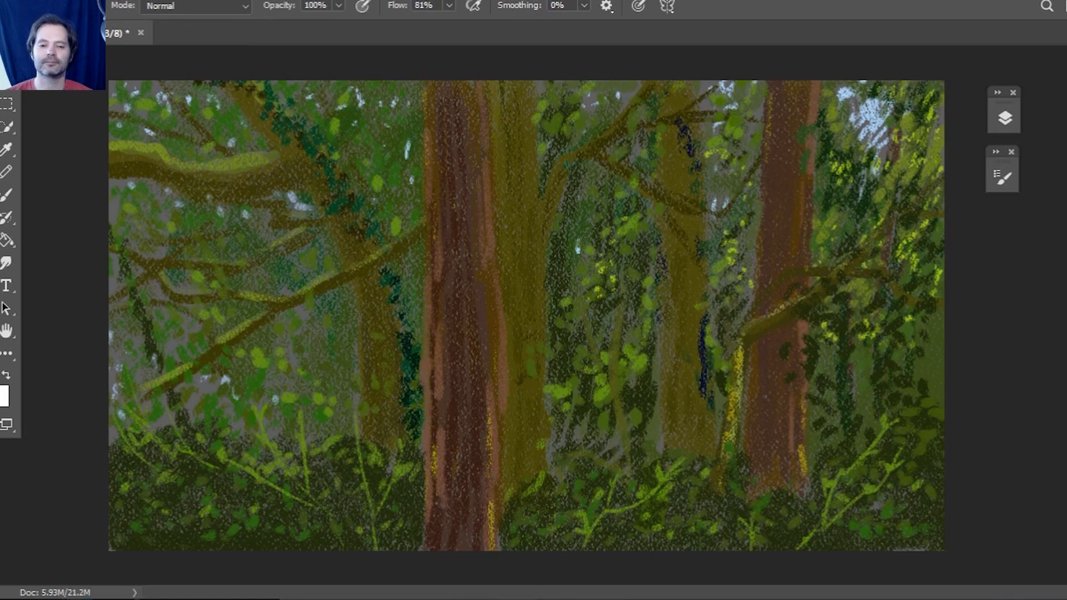
Step: Set the foreground color to 2c2c0d and draw a thin crooked dark stem with side twigs below the long left-hand branch
{"action": "key", "text": "i"}
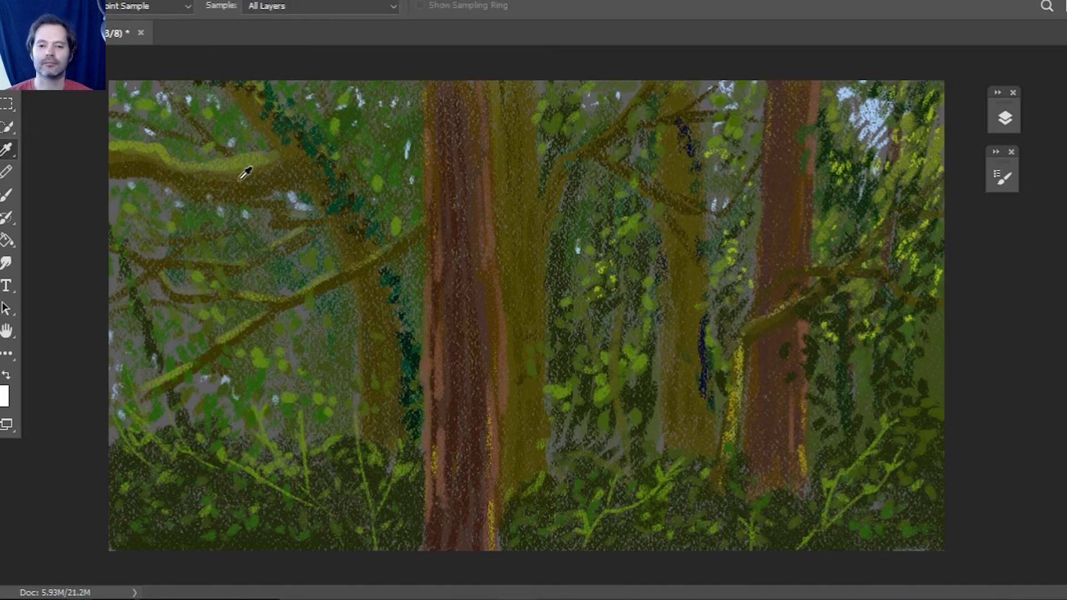
{"action": "left_click", "coordinate": [1, 388]}
{"action": "left_click_drag", "start_coordinate": [83, 431], "coordinate": [110, 453]}
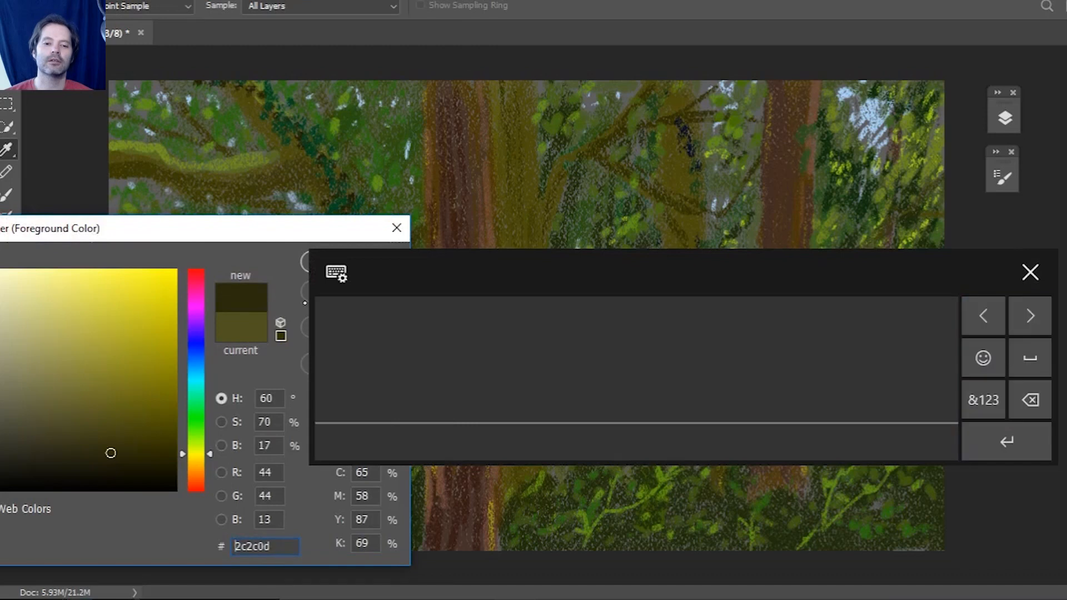
{"action": "left_click", "coordinate": [303, 259]}
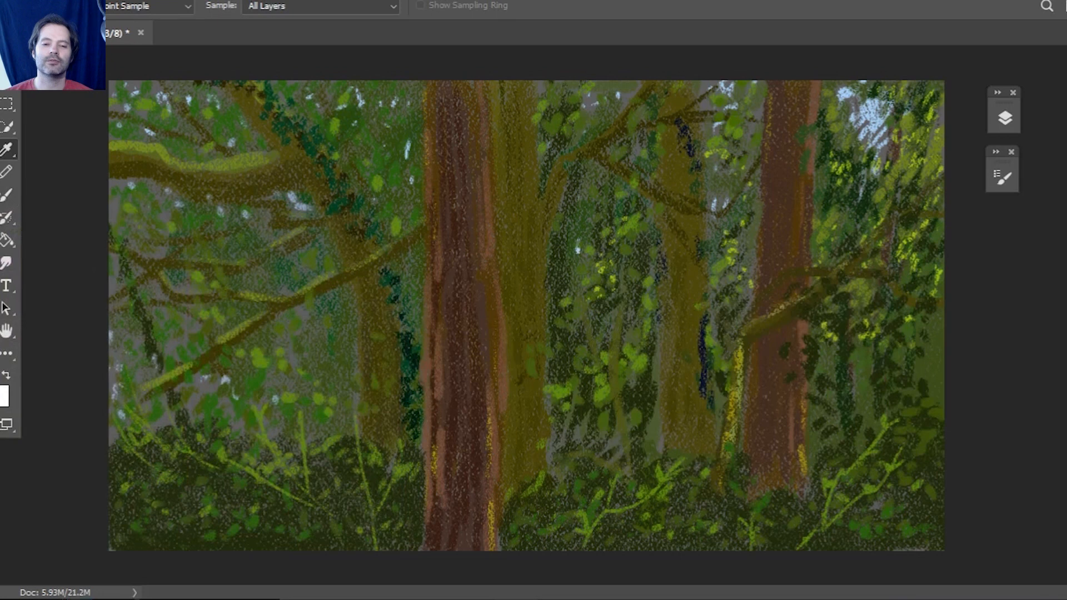
{"action": "left_click", "coordinate": [6, 195]}
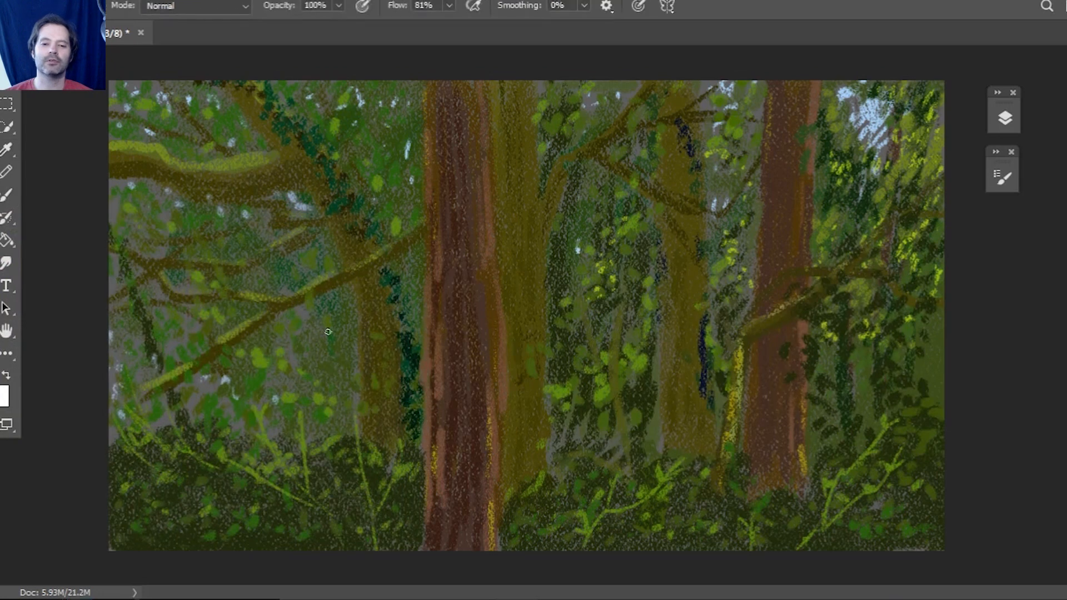
{"action": "mouse_move", "coordinate": [299, 308]}
{"action": "left_mouse_down"}
{"action": "mouse_move", "coordinate": [340, 369]}
{"action": "mouse_move", "coordinate": [356, 420]}
{"action": "left_mouse_up"}
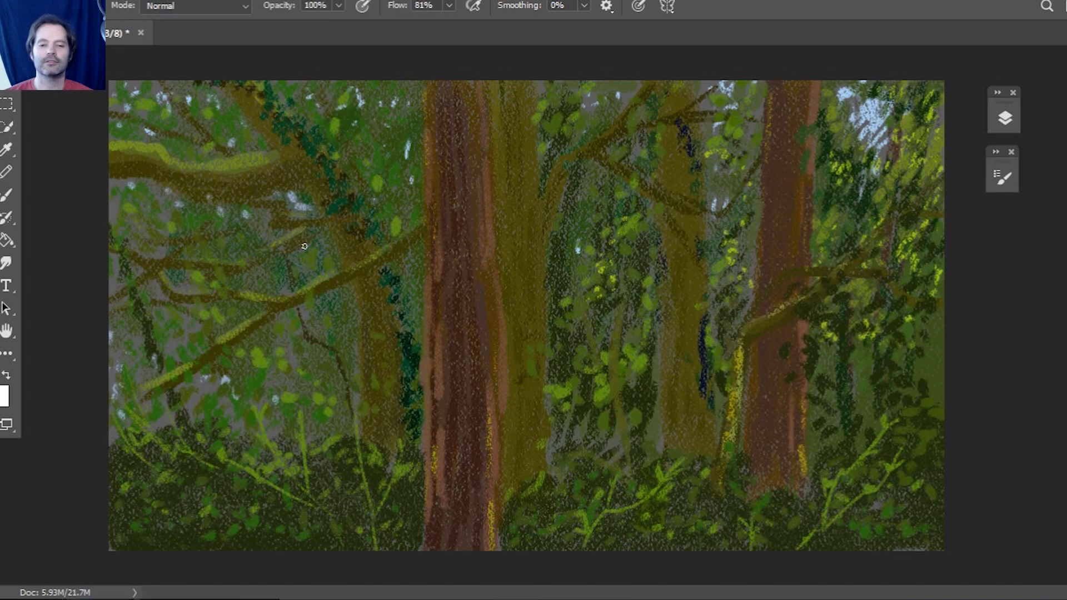
{"action": "left_click_drag", "start_coordinate": [302, 309], "coordinate": [332, 351]}
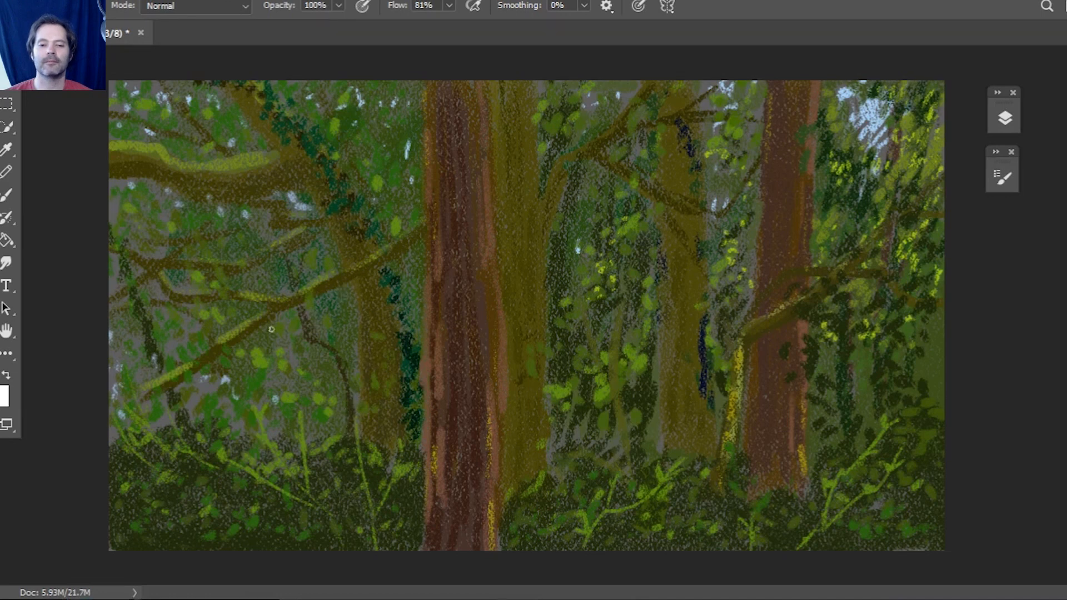
{"action": "left_click_drag", "start_coordinate": [263, 328], "coordinate": [303, 327]}
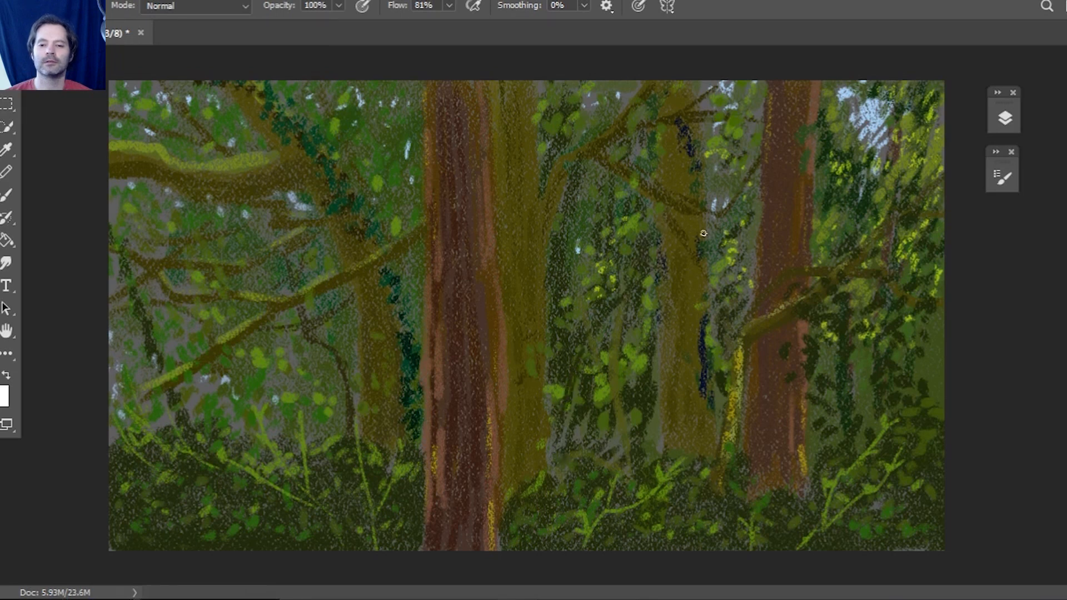
Step: Draw thin dark branches crossing the olive trunk near the smaller reddish trunk, and another in the foliage on the far right
{"action": "mouse_move", "coordinate": [664, 238]}
{"action": "left_mouse_down"}
{"action": "mouse_move", "coordinate": [713, 333]}
{"action": "mouse_move", "coordinate": [669, 226]}
{"action": "mouse_move", "coordinate": [701, 338]}
{"action": "left_mouse_up"}
{"action": "mouse_move", "coordinate": [662, 300]}
{"action": "left_mouse_down"}
{"action": "mouse_move", "coordinate": [715, 430]}
{"action": "mouse_move", "coordinate": [669, 412]}
{"action": "mouse_move", "coordinate": [725, 269]}
{"action": "mouse_move", "coordinate": [676, 403]}
{"action": "mouse_move", "coordinate": [723, 198]}
{"action": "mouse_move", "coordinate": [705, 293]}
{"action": "mouse_move", "coordinate": [745, 171]}
{"action": "mouse_move", "coordinate": [727, 195]}
{"action": "mouse_move", "coordinate": [736, 93]}
{"action": "left_mouse_up"}
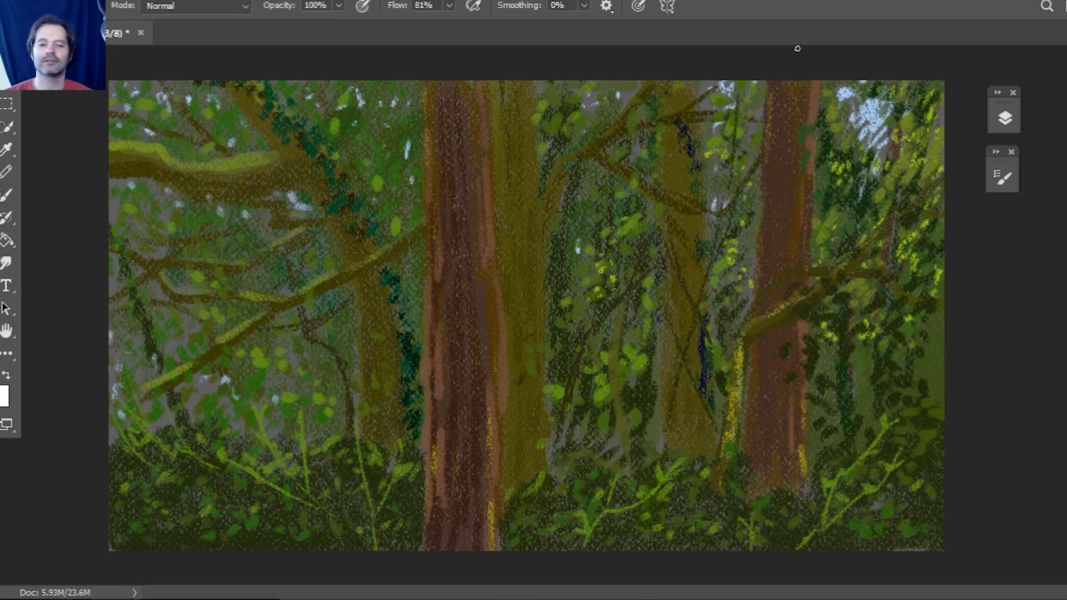
{"action": "mouse_move", "coordinate": [852, 303]}
{"action": "left_mouse_down"}
{"action": "mouse_move", "coordinate": [868, 327]}
{"action": "mouse_move", "coordinate": [850, 359]}
{"action": "mouse_move", "coordinate": [863, 369]}
{"action": "left_mouse_up"}
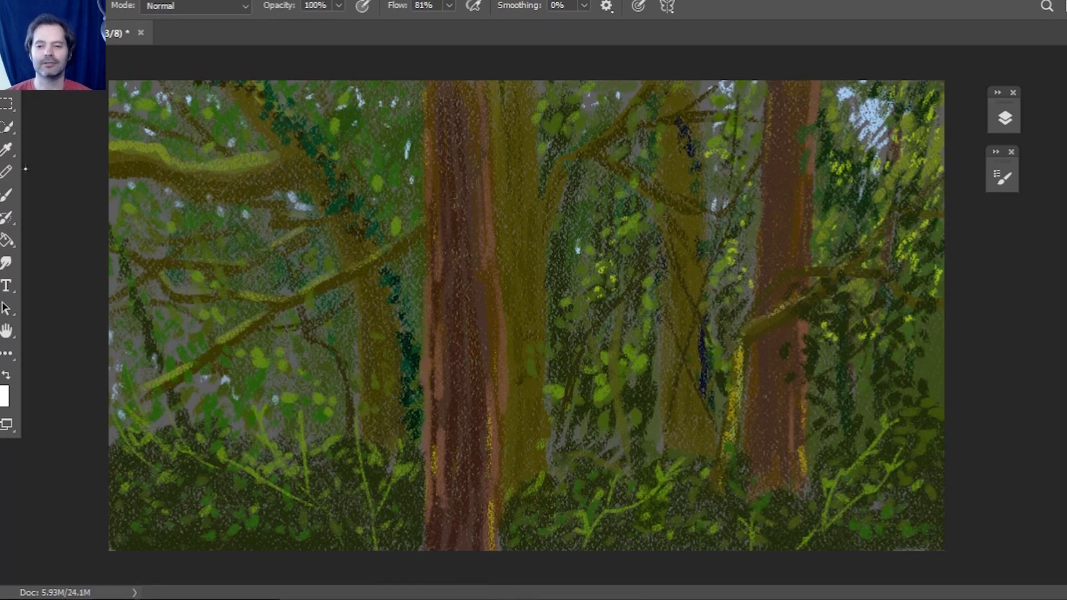
Step: Sample a mid green and dab ivy leaves on the olive trunk beside the large trunk, plus a few near the large trunk's top
{"action": "key", "text": "i"}
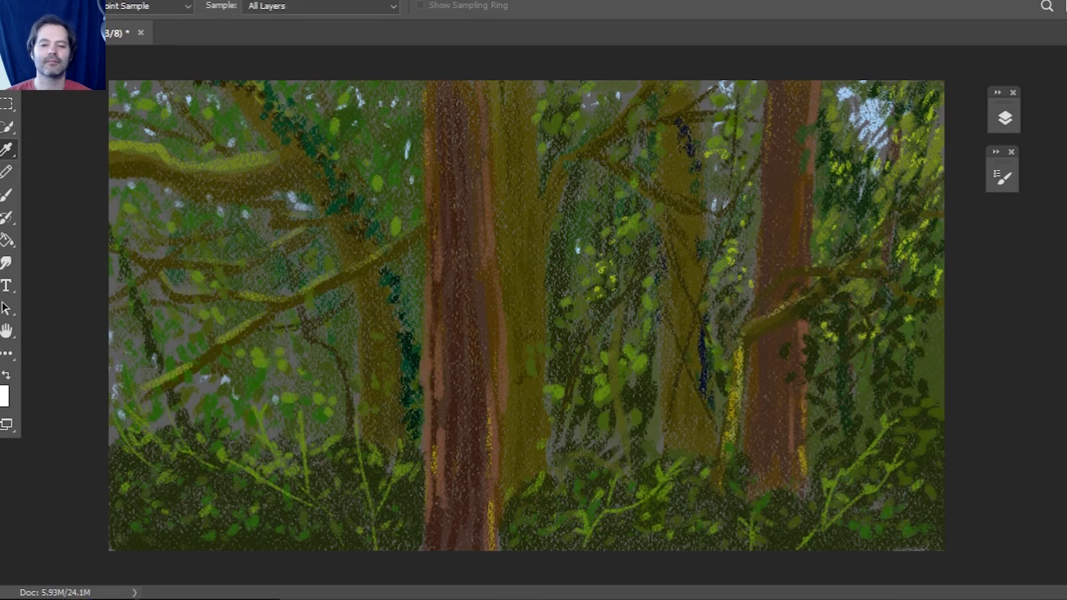
{"action": "key", "text": "b"}
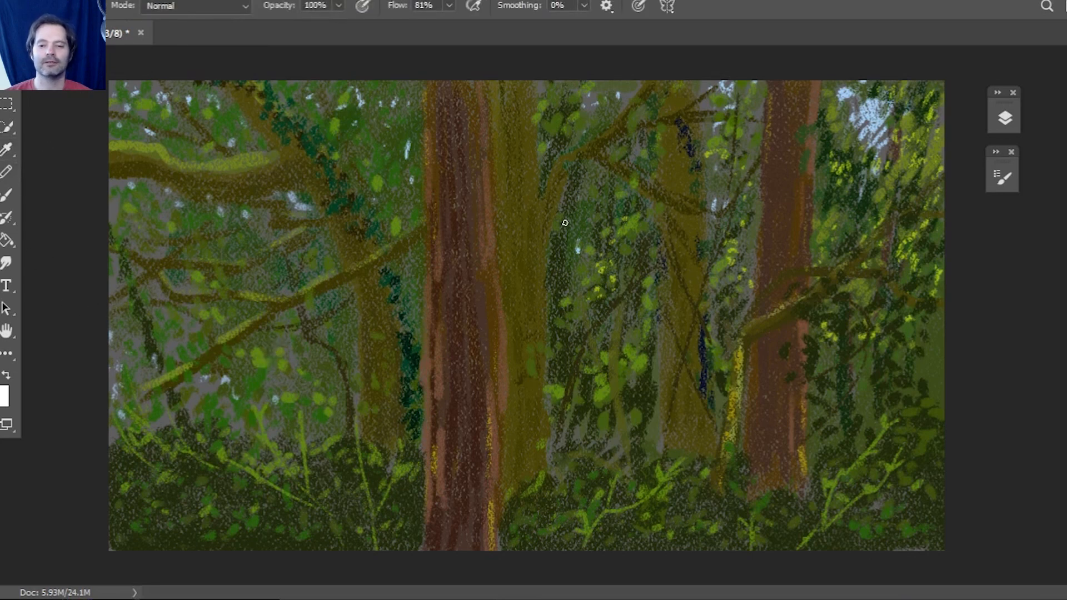
{"action": "mouse_move", "coordinate": [520, 310]}
{"action": "left_mouse_down"}
{"action": "mouse_move", "coordinate": [558, 275]}
{"action": "mouse_move", "coordinate": [532, 296]}
{"action": "left_mouse_up"}
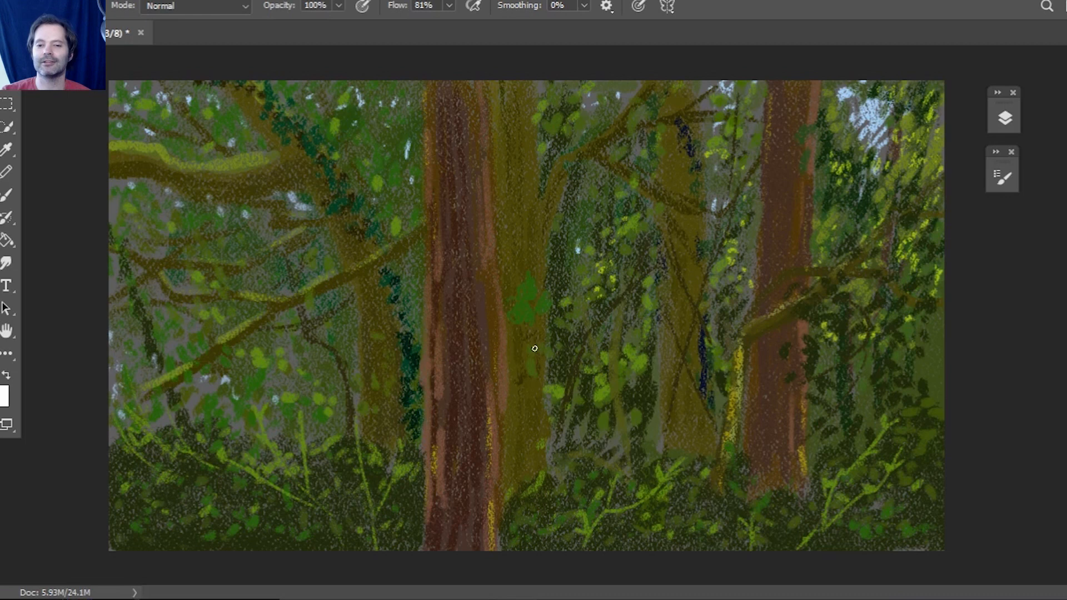
{"action": "left_click_drag", "start_coordinate": [513, 348], "coordinate": [519, 356]}
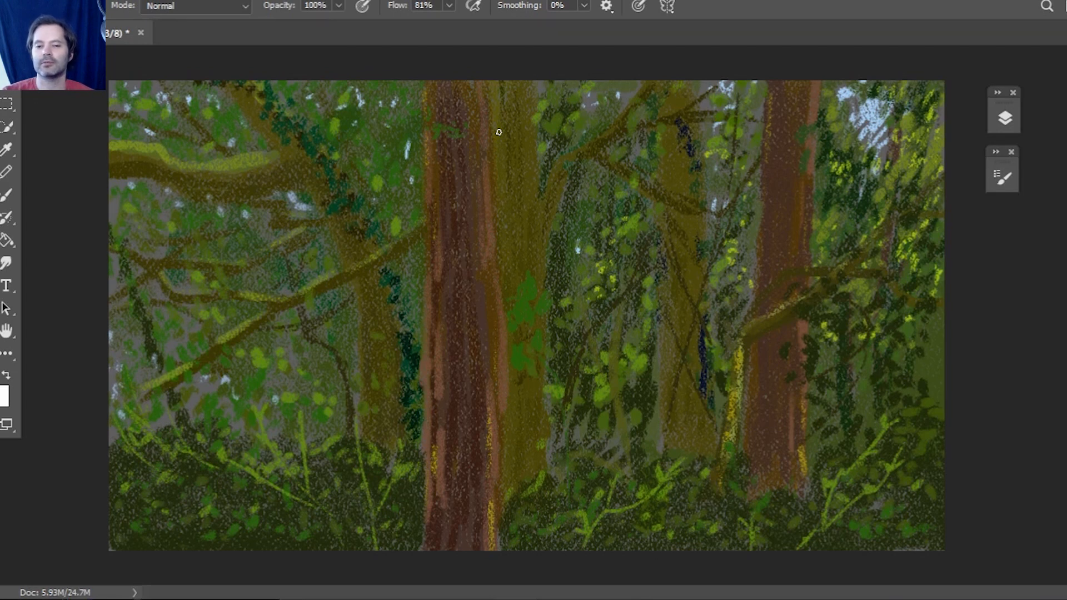
Step: Choose an orange-brown foreground color and sign the painting with the artist's initials in the lower-right corner of the canvas
{"action": "key", "text": "i"}
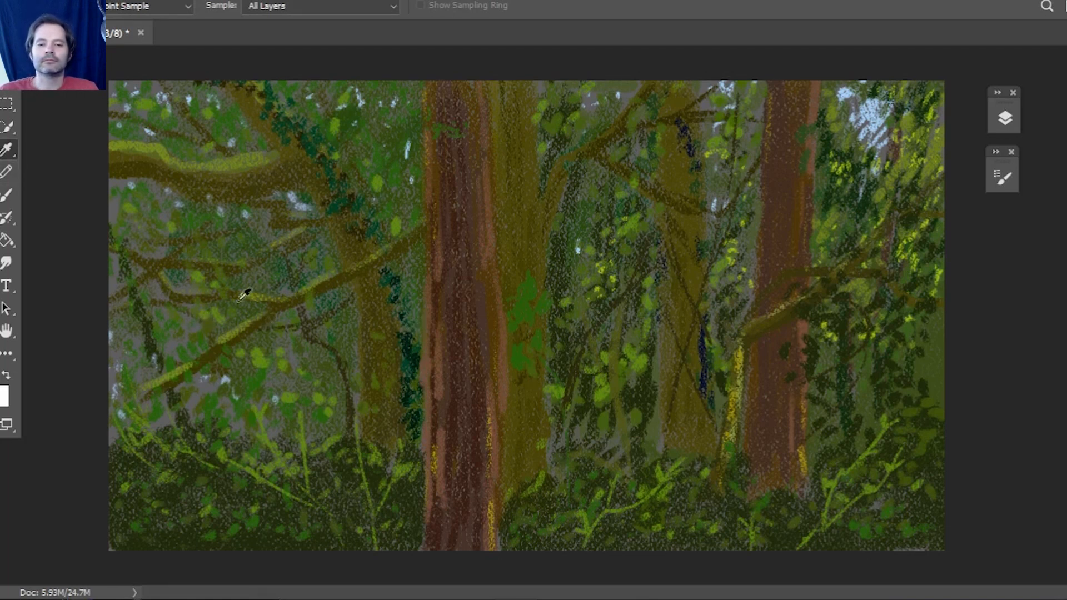
{"action": "key", "text": "b"}
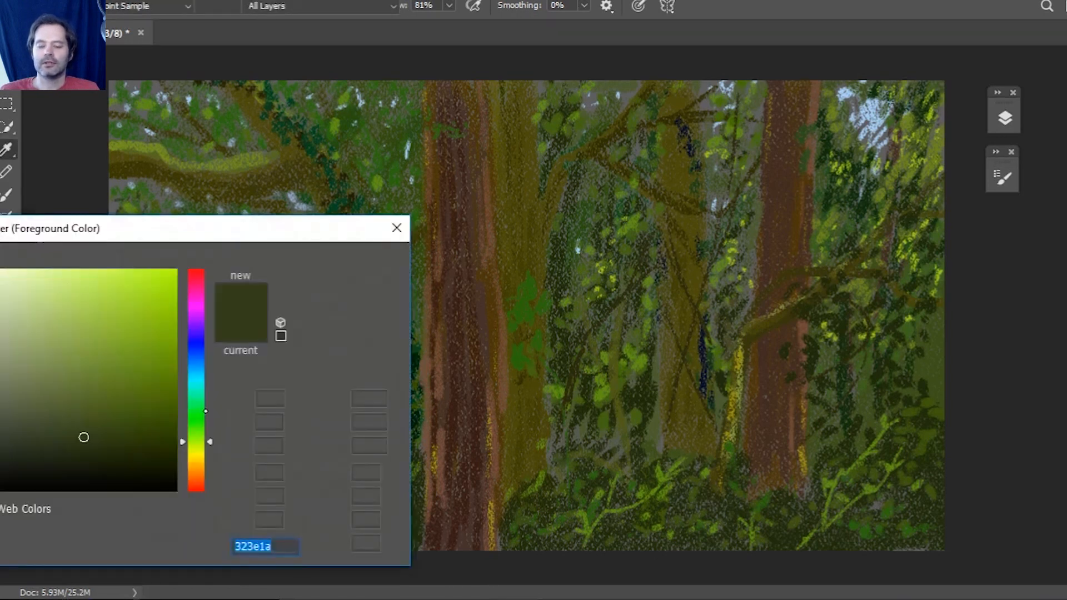
{"action": "left_click", "coordinate": [197, 476]}
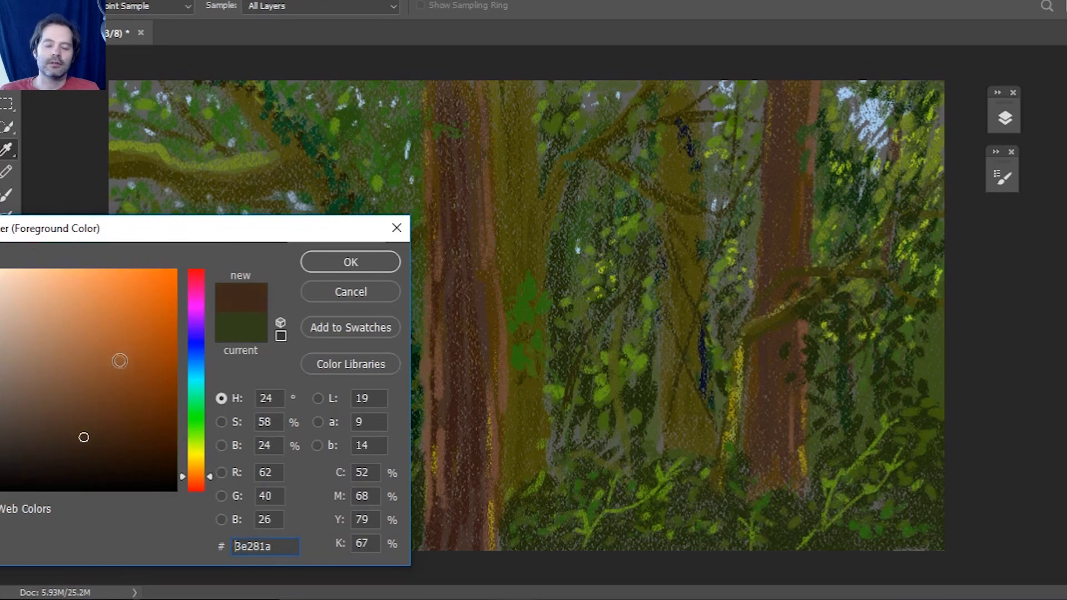
{"action": "left_click", "coordinate": [117, 356]}
{"action": "left_click", "coordinate": [350, 262]}
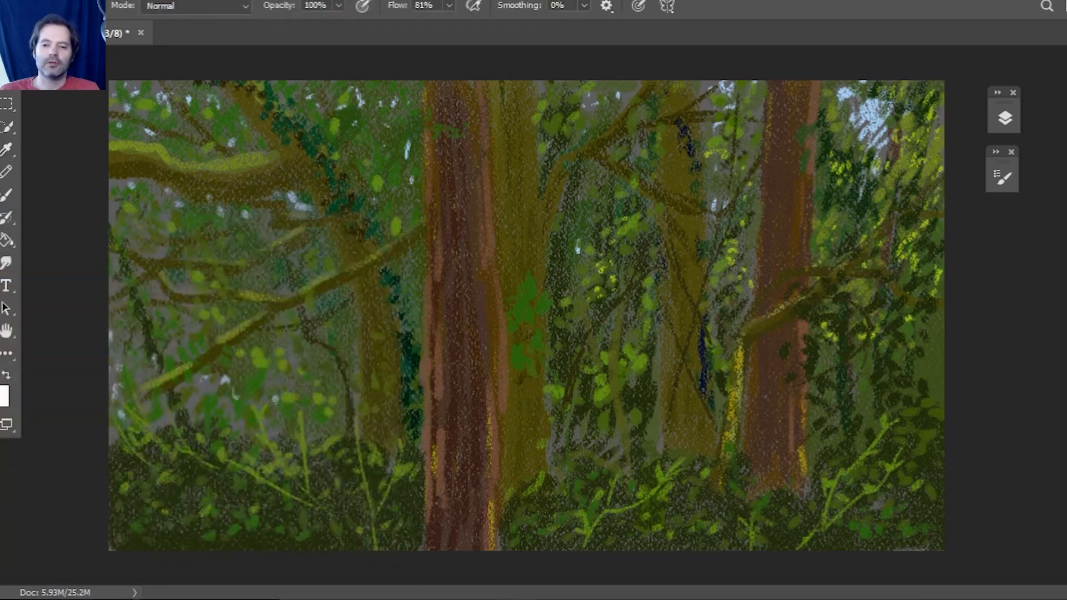
{"action": "mouse_move", "coordinate": [877, 514]}
{"action": "left_mouse_down"}
{"action": "mouse_move", "coordinate": [906, 507]}
{"action": "mouse_move", "coordinate": [903, 517]}
{"action": "mouse_move", "coordinate": [904, 489]}
{"action": "left_mouse_up"}
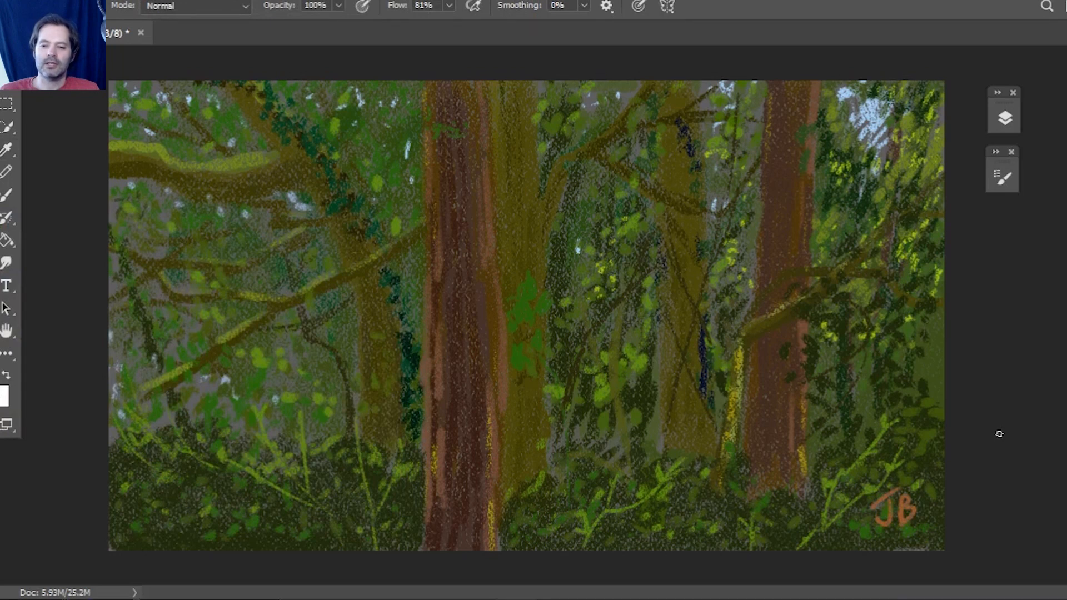
Step: Save the finished painting
{"action": "left_click", "coordinate": [9, 1]}
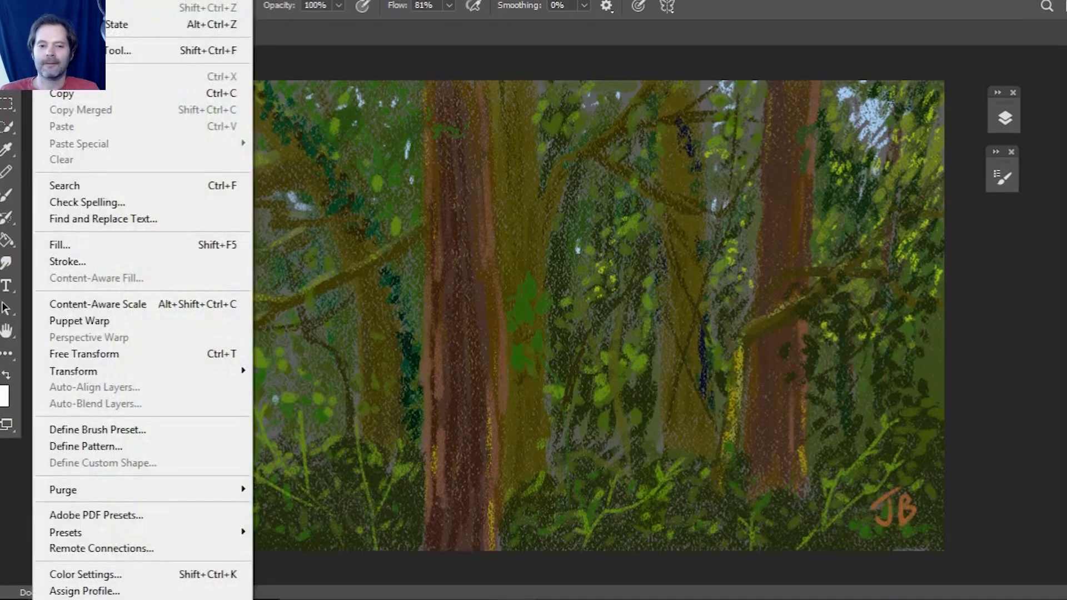
{"action": "mouse_move", "coordinate": [9, 1]}
{"action": "left_click", "coordinate": [13, 154]}
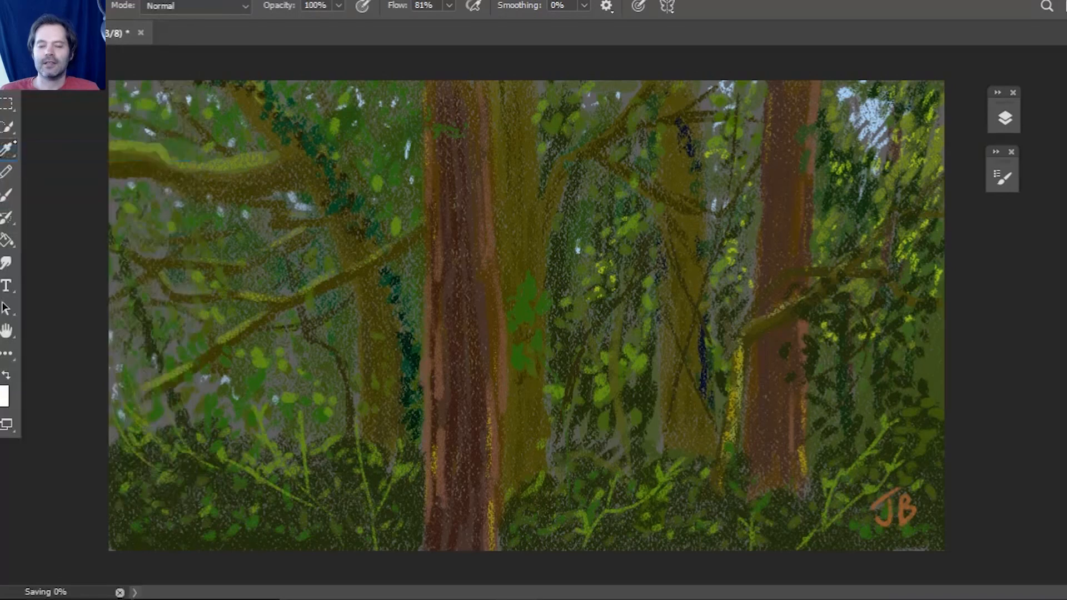